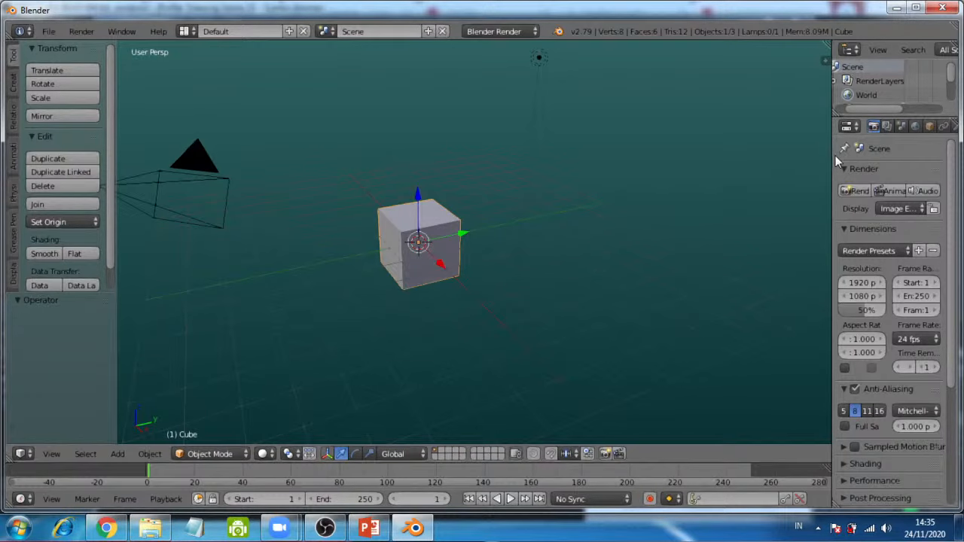
# Step: Widen the properties editor and open the recent file animasi lahan wisata.blend
pyautogui.moveTo(831, 155); pyautogui.dragTo(721, 156)
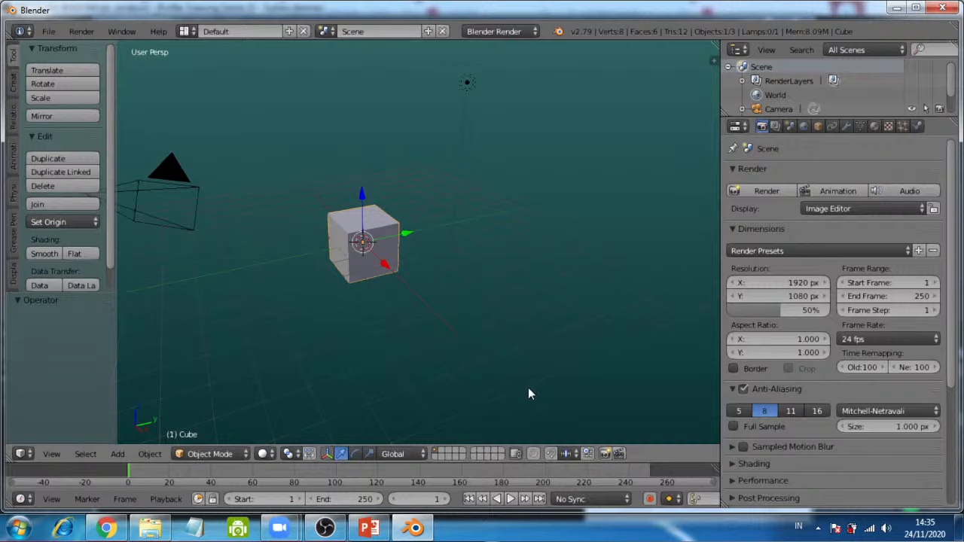
pyautogui.click(48, 32)
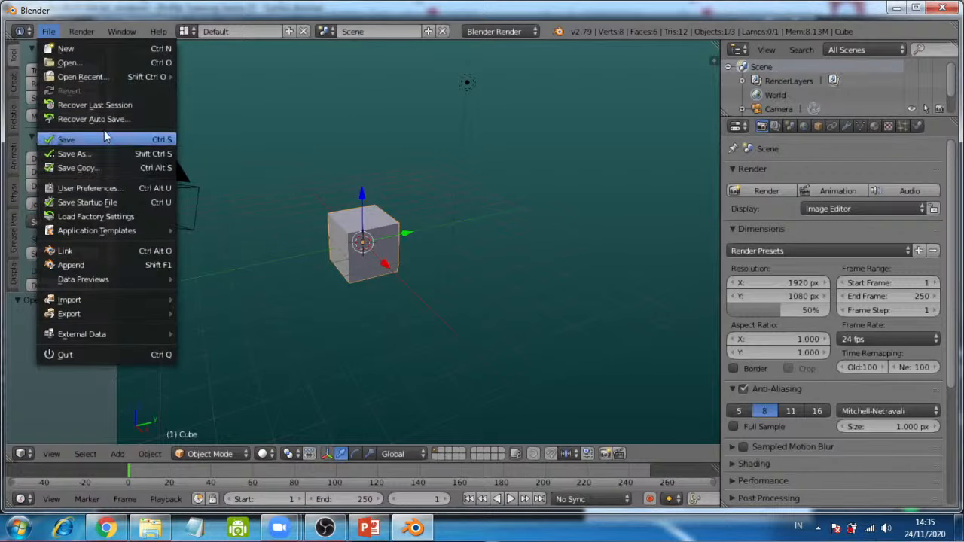
pyautogui.moveTo(92, 77)
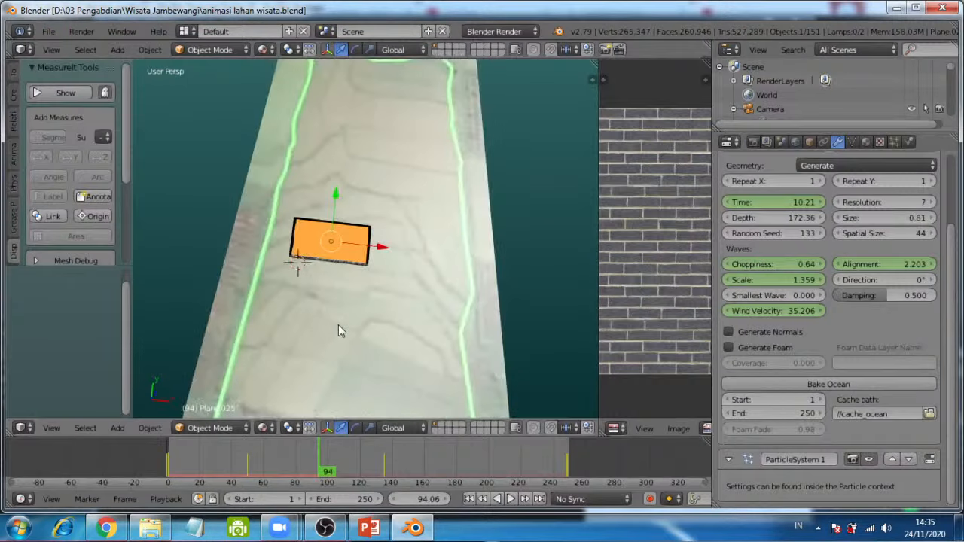
# Step: Examine the overall site layout, from the pool down to the group of thatched huts
pyautogui.scroll(-3, 338, 325)
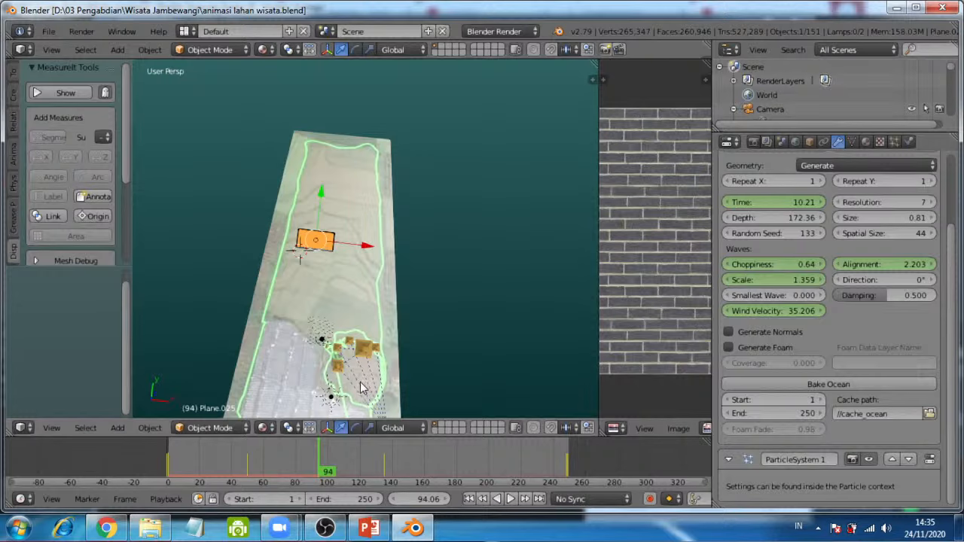
pyautogui.scroll(4, 360, 382)
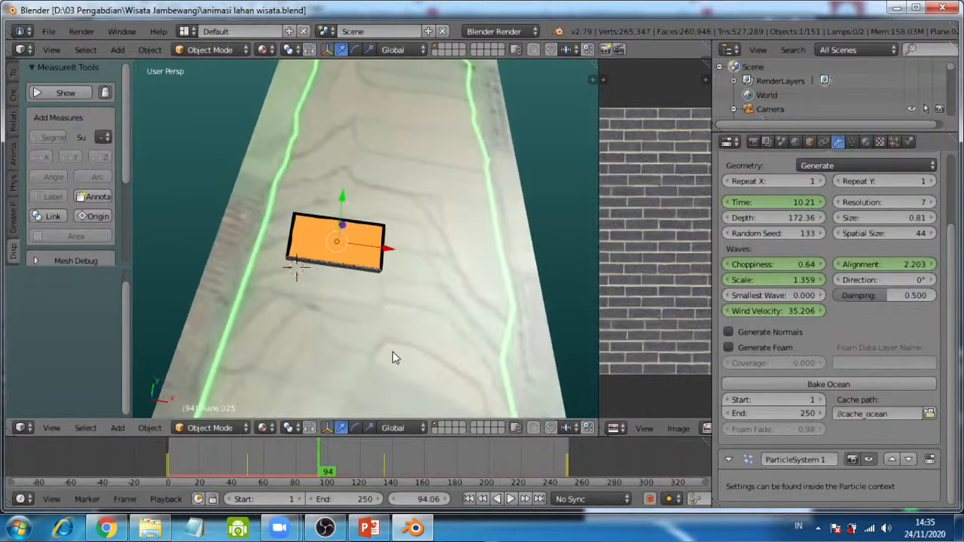
pyautogui.scroll(-5, 391, 340)
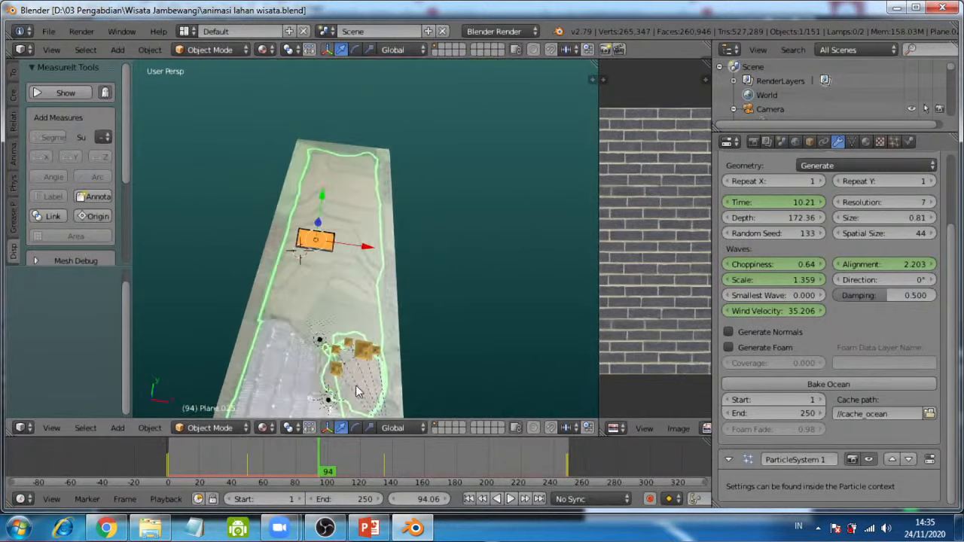
pyautogui.scroll(3, 363, 362)
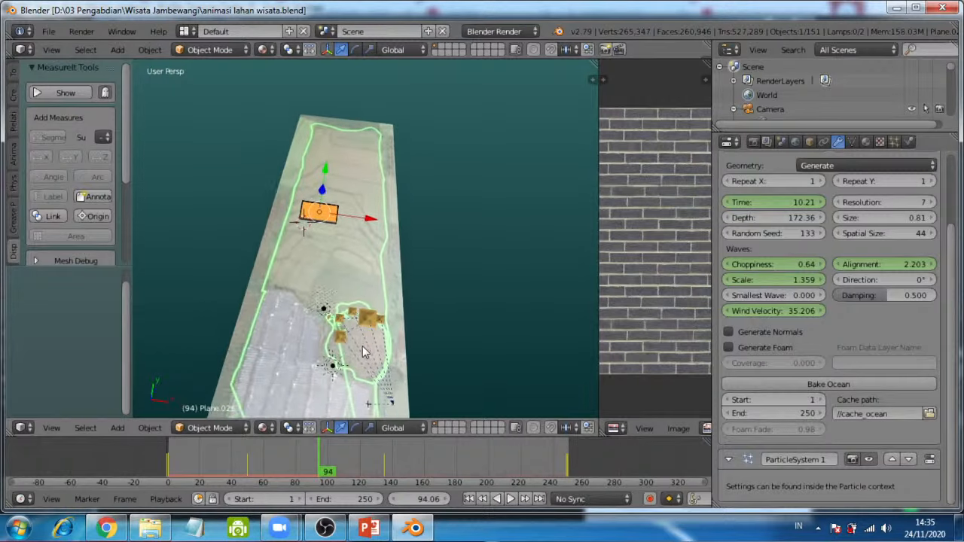
pyautogui.scroll(1, 367, 315)
pyautogui.scroll(8, 367, 314)
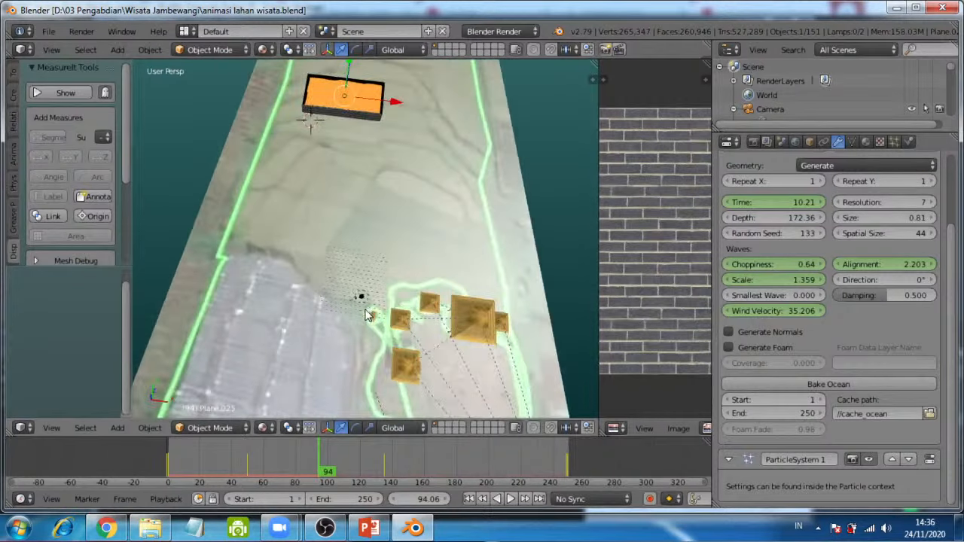
# Step: Expand the 3D view over the adjacent image editor showing the brick texture
pyautogui.moveTo(515, 375); pyautogui.dragTo(376, 162, button='middle')
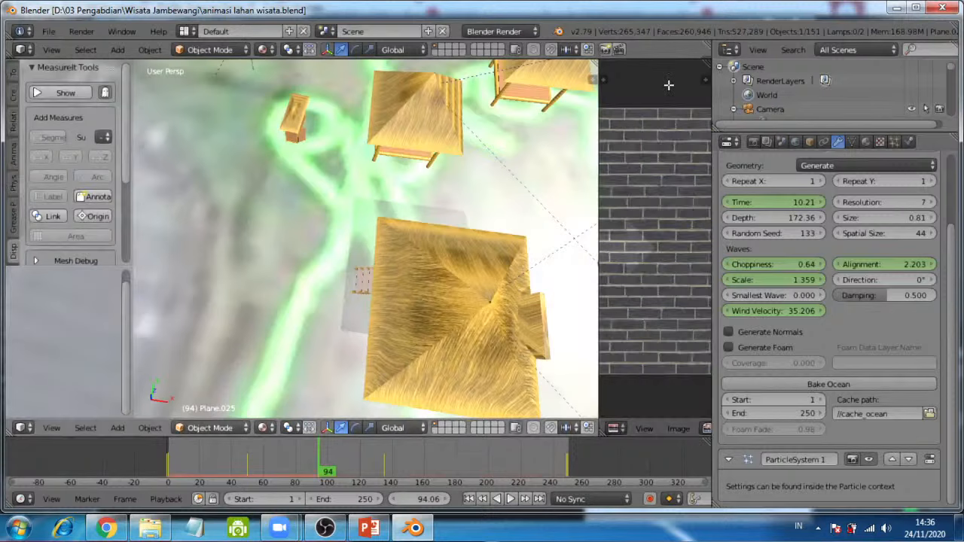
pyautogui.moveTo(669, 85); pyautogui.dragTo(668, 86)
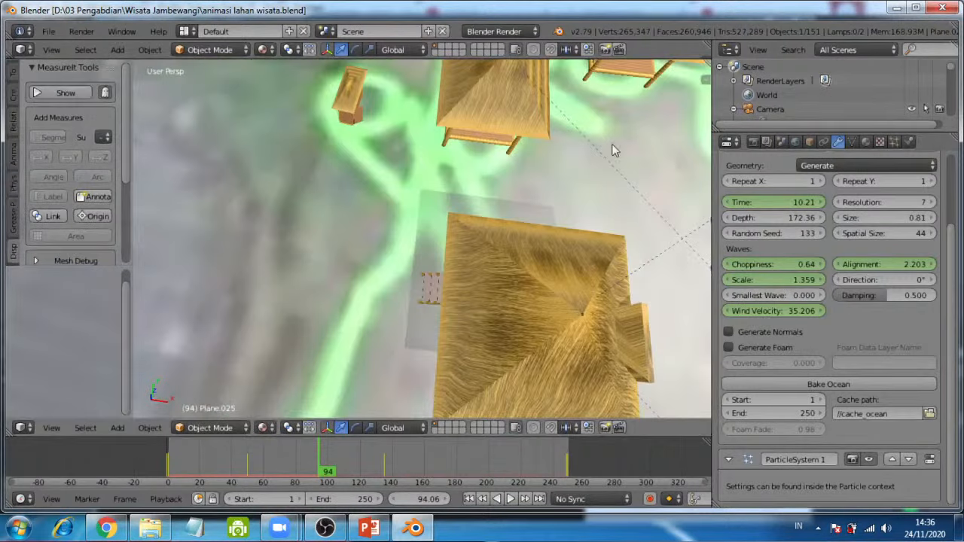
pyautogui.moveTo(573, 353); pyautogui.dragTo(563, 316, button='middle')
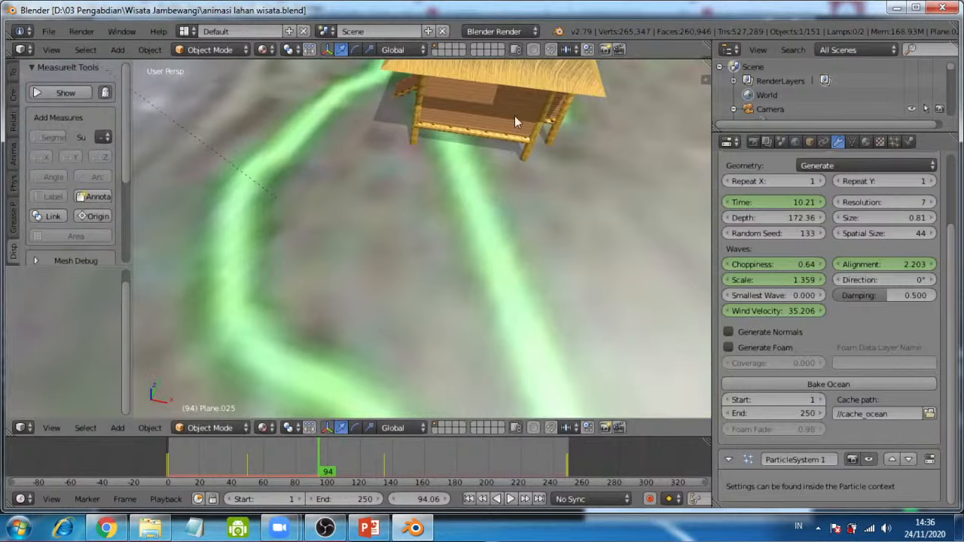
# Step: Examine the thatched-roof huts from above and from the side, including the nearest hut's bamboo posts and floor
pyautogui.keyDown('shift'); pyautogui.moveTo(514, 116); pyautogui.dragTo(518, 220, button='middle'); pyautogui.keyUp('shift')
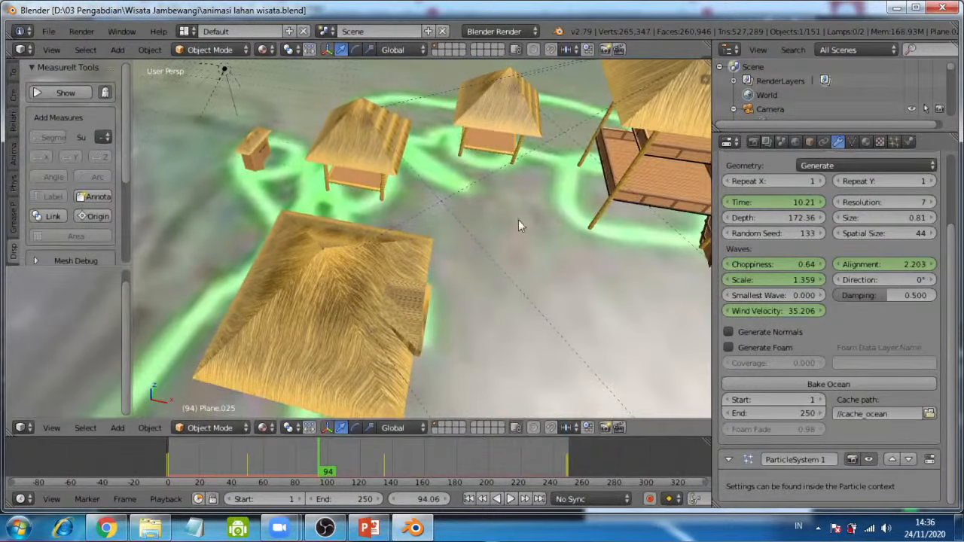
pyautogui.moveTo(591, 294); pyautogui.dragTo(576, 265, button='middle')
pyautogui.moveTo(198, 224); pyautogui.dragTo(294, 268, button='middle')
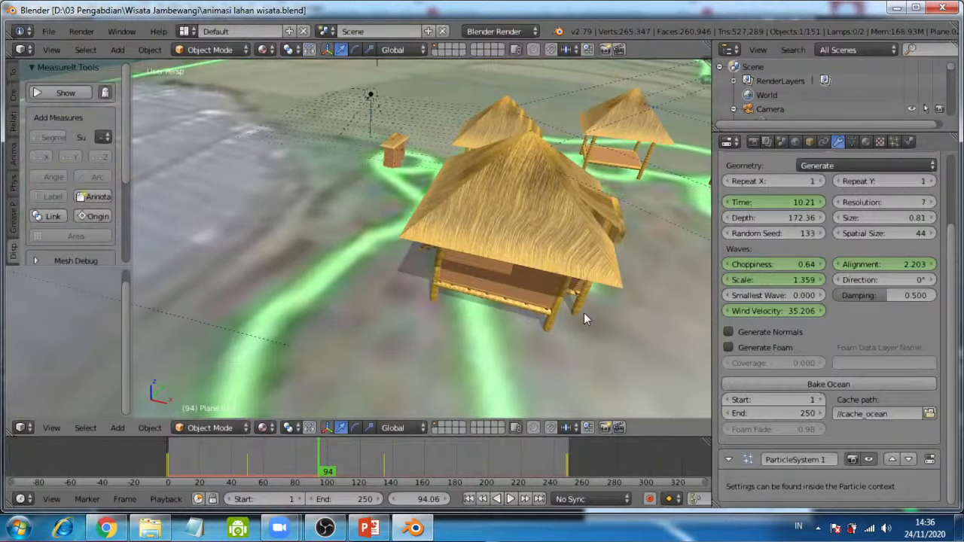
pyautogui.scroll(10, 575, 321)
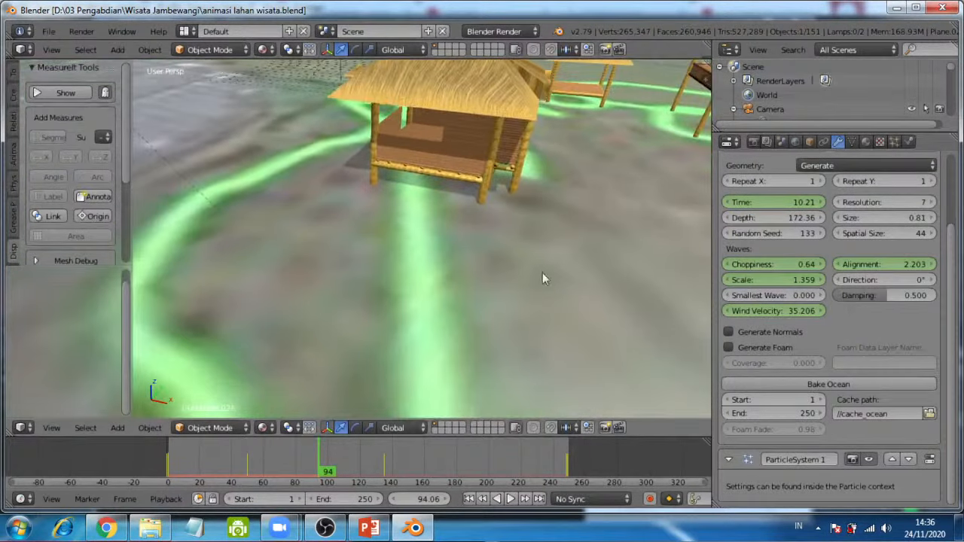
pyautogui.scroll(-6, 486, 205)
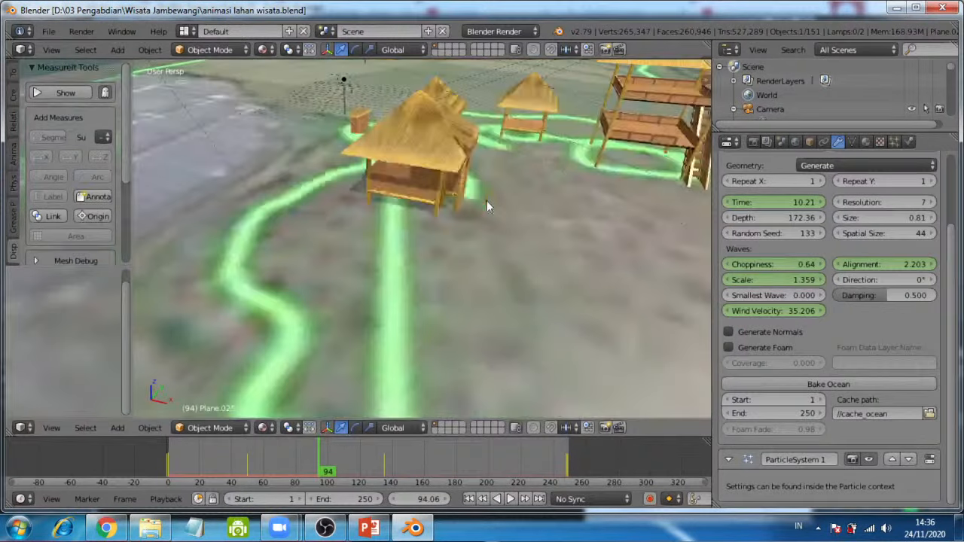
pyautogui.scroll(4, 452, 245)
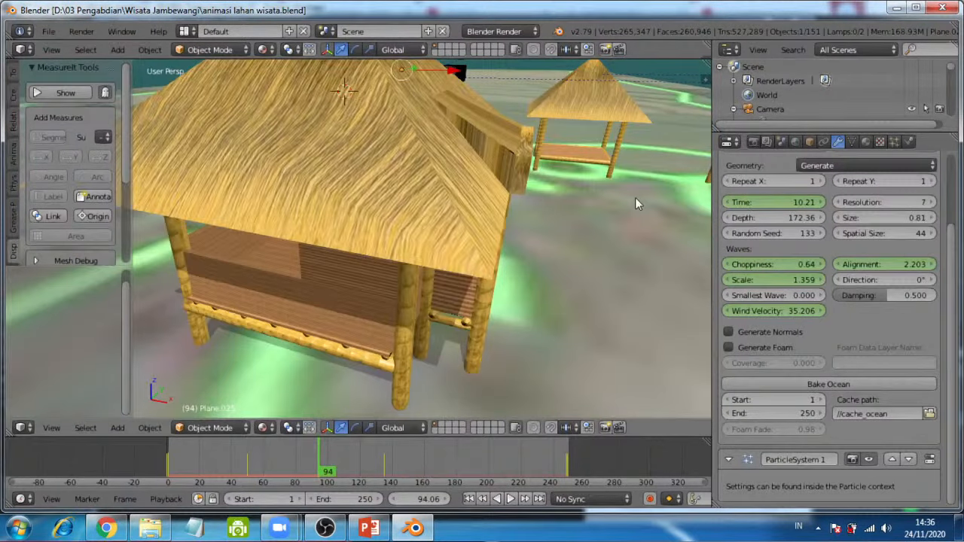
# Step: Examine the two-storey thatched structure up close, including its staircase, railings and wooden deck
pyautogui.keyDown('shift'); pyautogui.moveTo(635, 197); pyautogui.dragTo(440, 224, button='middle'); pyautogui.keyUp('shift')
pyautogui.scroll(-1, 440, 224)
pyautogui.scroll(1, 440, 230)
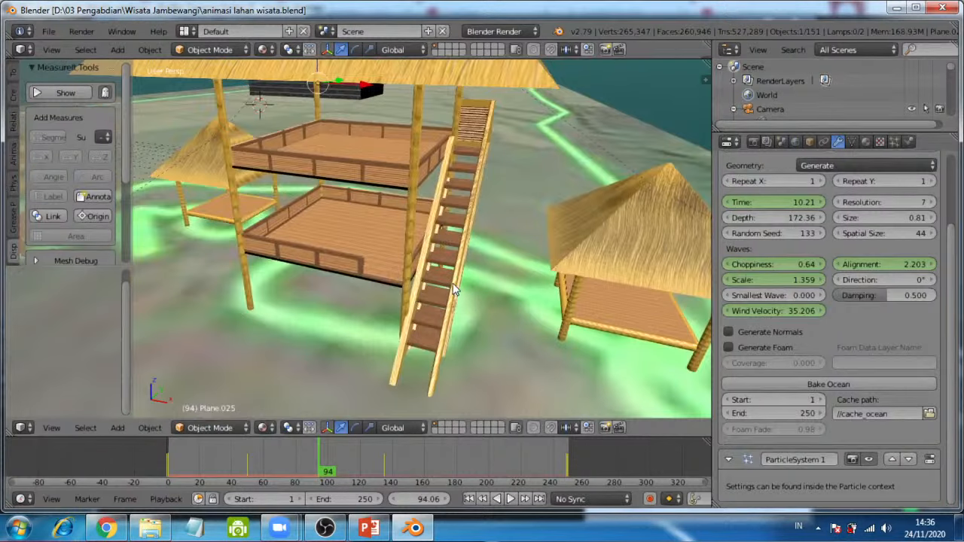
pyautogui.scroll(4, 453, 284)
pyautogui.scroll(3, 451, 291)
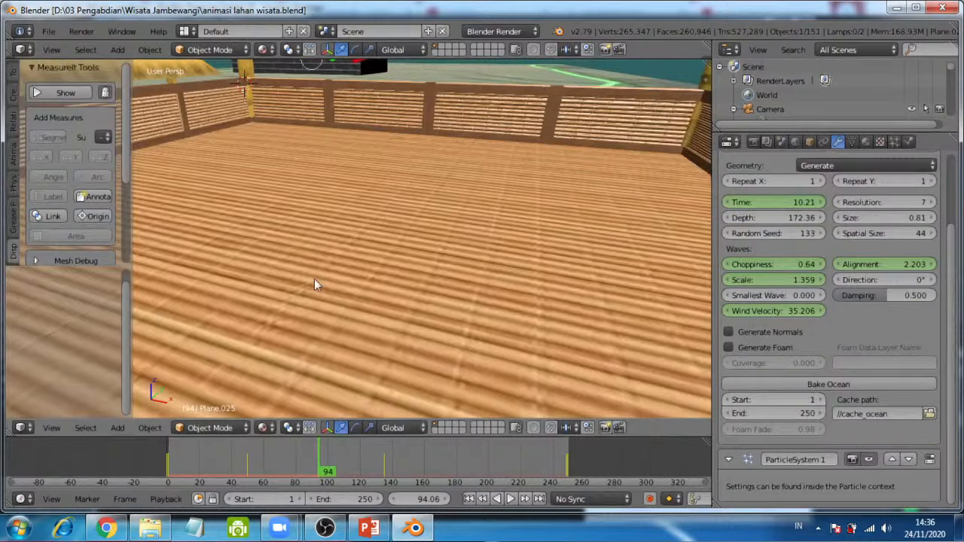
pyautogui.moveTo(266, 241)
pyautogui.keyDown('shift'); pyautogui.mouseDown(button='middle')
pyautogui.moveTo(351, 236)
pyautogui.moveTo(282, 272)
pyautogui.moveTo(246, 255)
pyautogui.moveTo(239, 243)
pyautogui.moveTo(250, 239)
pyautogui.mouseUp(button='middle'); pyautogui.keyUp('shift')
pyautogui.scroll(-4, 327, 249)
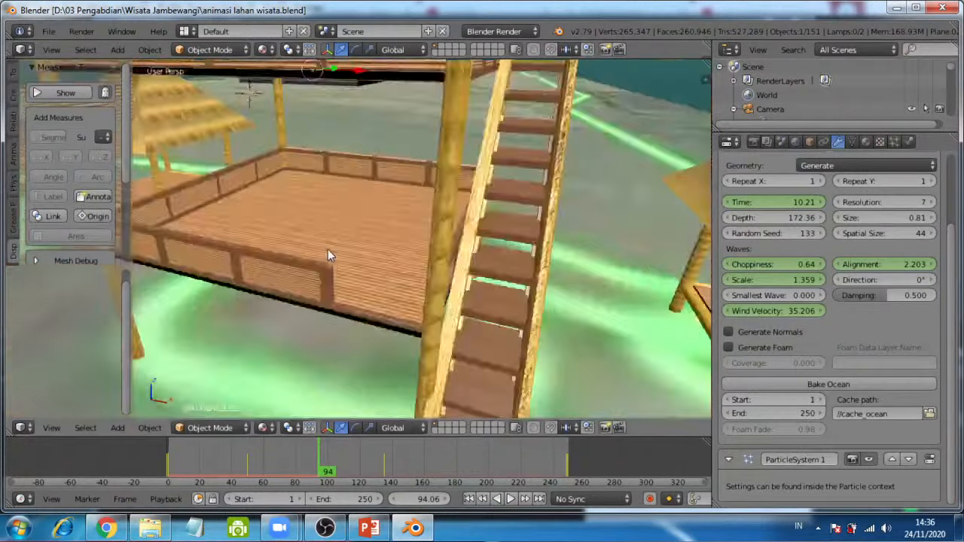
pyautogui.scroll(-3, 327, 249)
# Step: Examine the small wooden cabin with the lettering on its wall beside the huts
pyautogui.moveTo(335, 229); pyautogui.dragTo(349, 238, button='middle')
pyautogui.moveTo(242, 193); pyautogui.dragTo(414, 187, button='middle')
pyautogui.scroll(5, 334, 283)
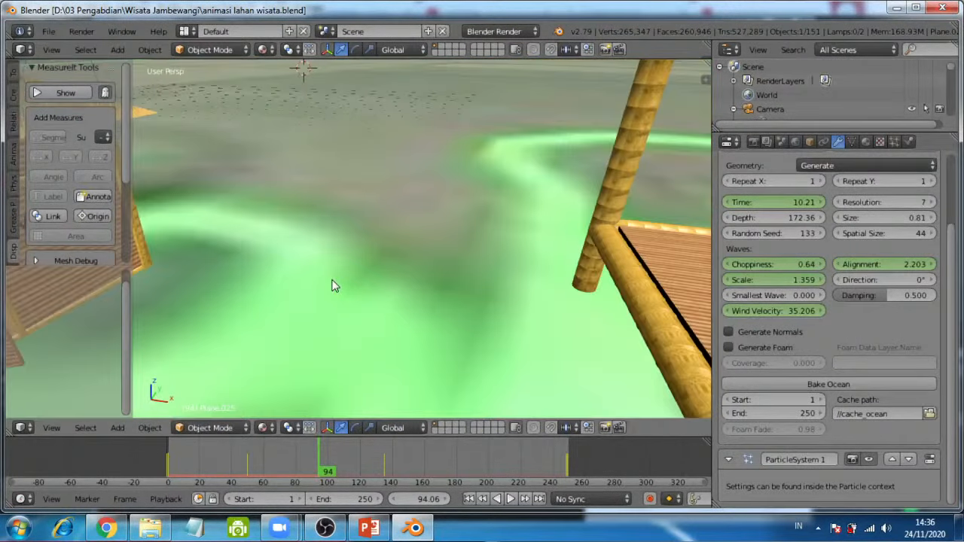
pyautogui.keyDown('shift'); pyautogui.moveTo(158, 183); pyautogui.dragTo(252, 158, button='middle'); pyautogui.keyUp('shift')
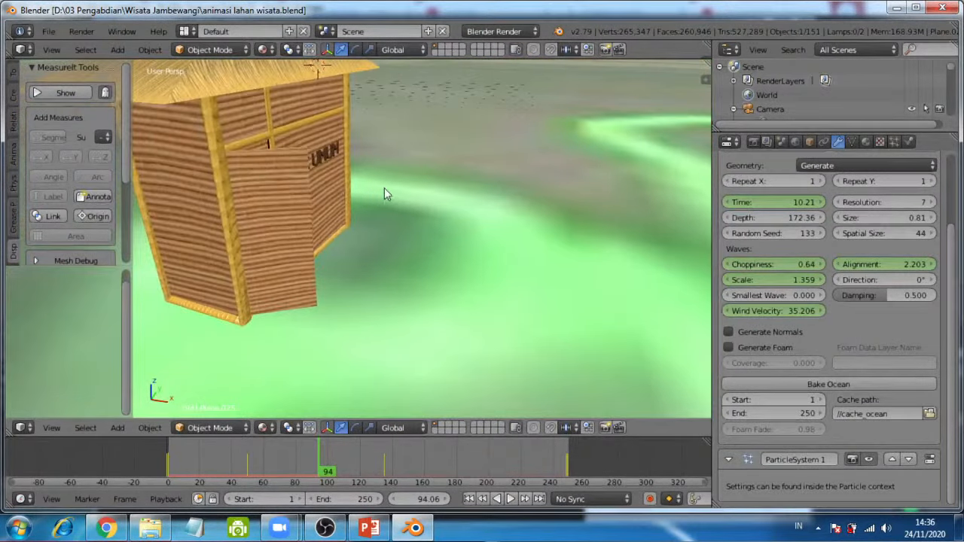
pyautogui.moveTo(384, 188); pyautogui.dragTo(321, 168, button='middle')
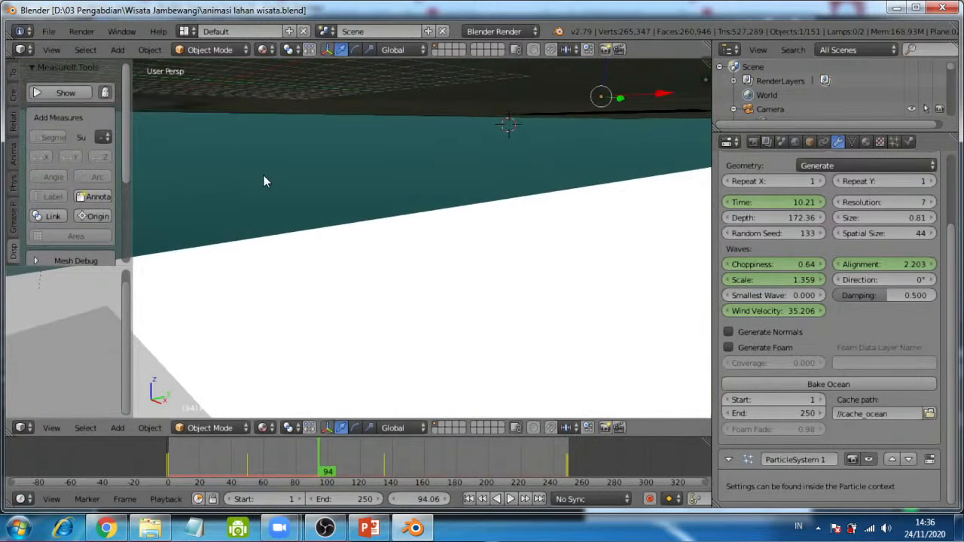
# Step: Examine the brick-walled pool and its water surface from across the site and up close
pyautogui.scroll(2, 263, 174)
pyautogui.moveTo(255, 171); pyautogui.dragTo(319, 391, button='middle')
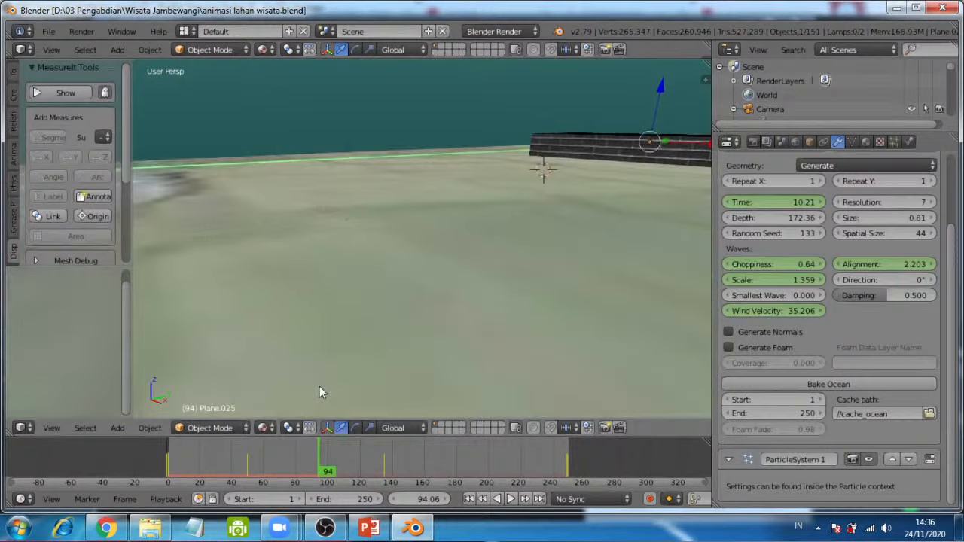
pyautogui.moveTo(260, 189); pyautogui.dragTo(321, 251, button='middle')
pyautogui.scroll(-2, 321, 251)
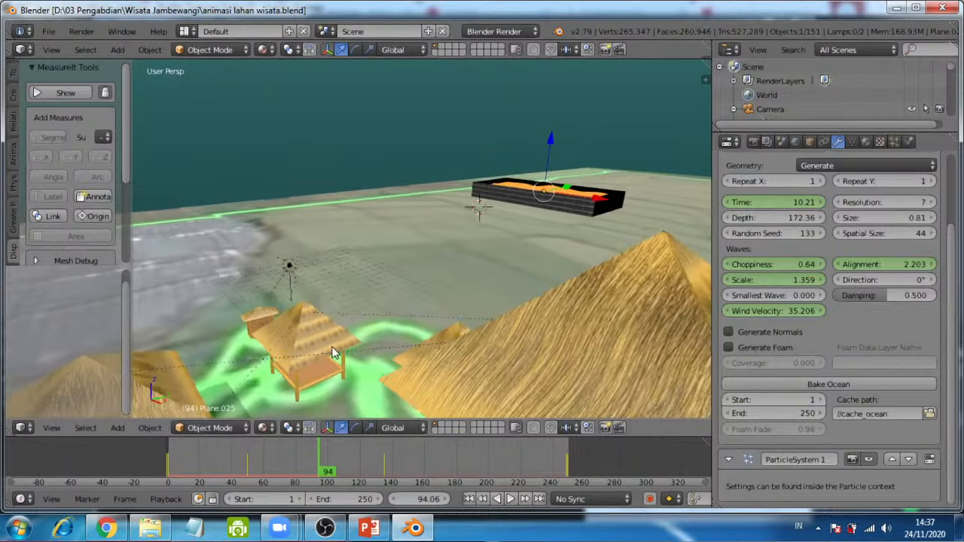
pyautogui.moveTo(339, 346); pyautogui.dragTo(357, 348, button='middle')
pyautogui.scroll(4, 356, 348)
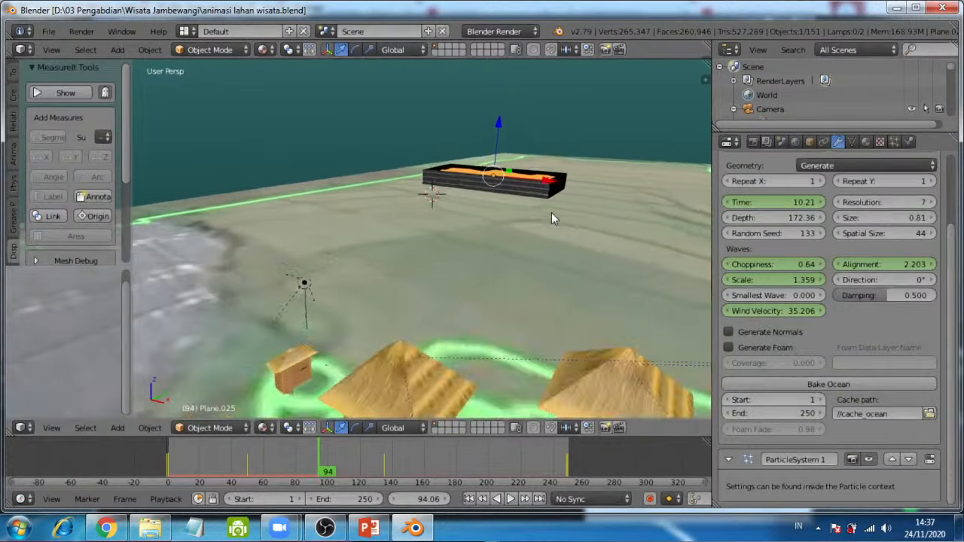
pyautogui.moveTo(561, 170); pyautogui.dragTo(463, 323, button='middle')
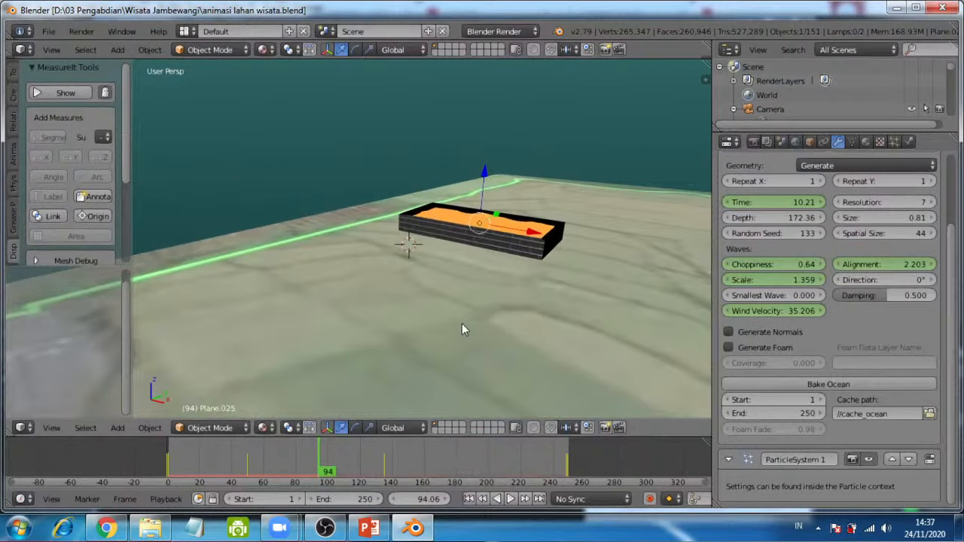
pyautogui.scroll(2, 565, 256)
pyautogui.scroll(2, 566, 256)
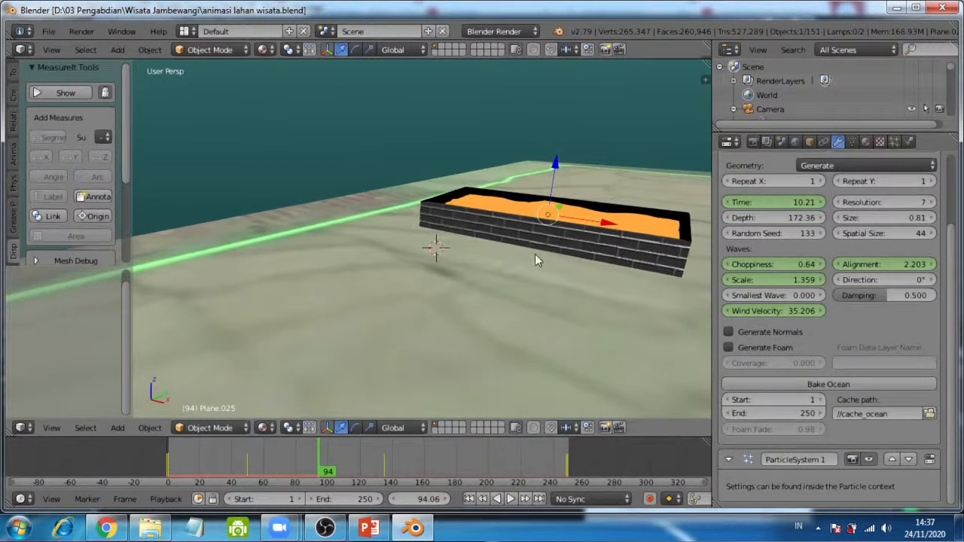
pyautogui.scroll(3, 561, 246)
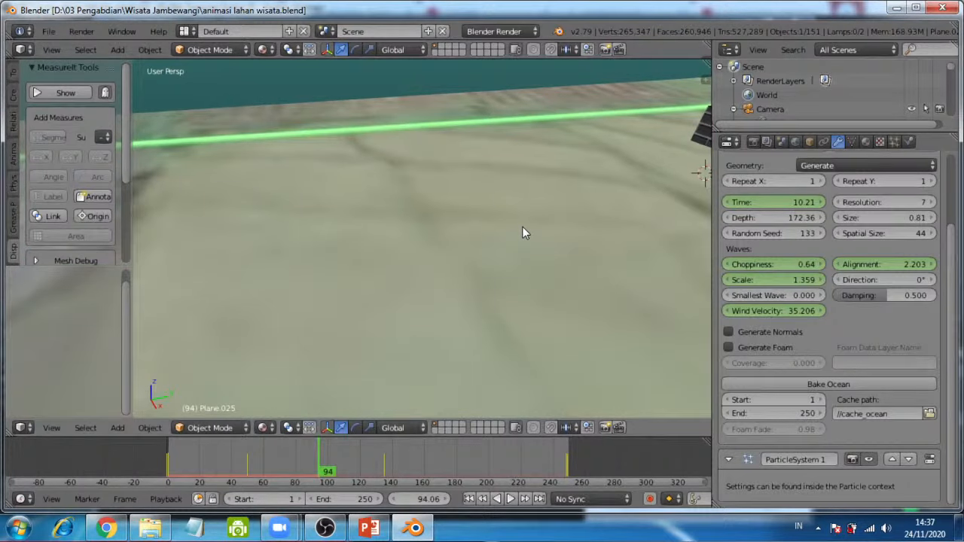
pyautogui.scroll(-2, 568, 203)
pyautogui.scroll(-3, 571, 199)
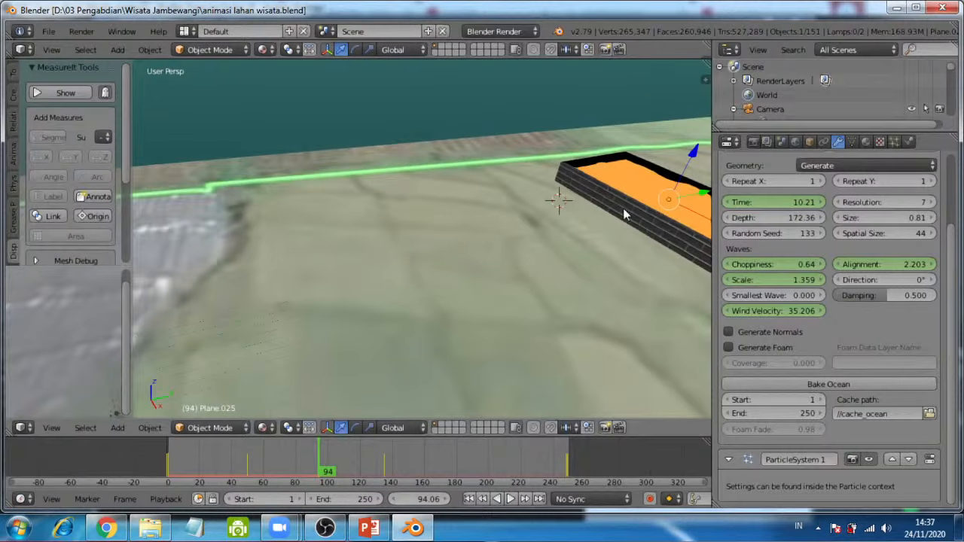
pyautogui.keyDown('shift'); pyautogui.moveTo(682, 215); pyautogui.dragTo(200, 307, button='middle'); pyautogui.keyUp('shift')
pyautogui.scroll(5, 470, 315)
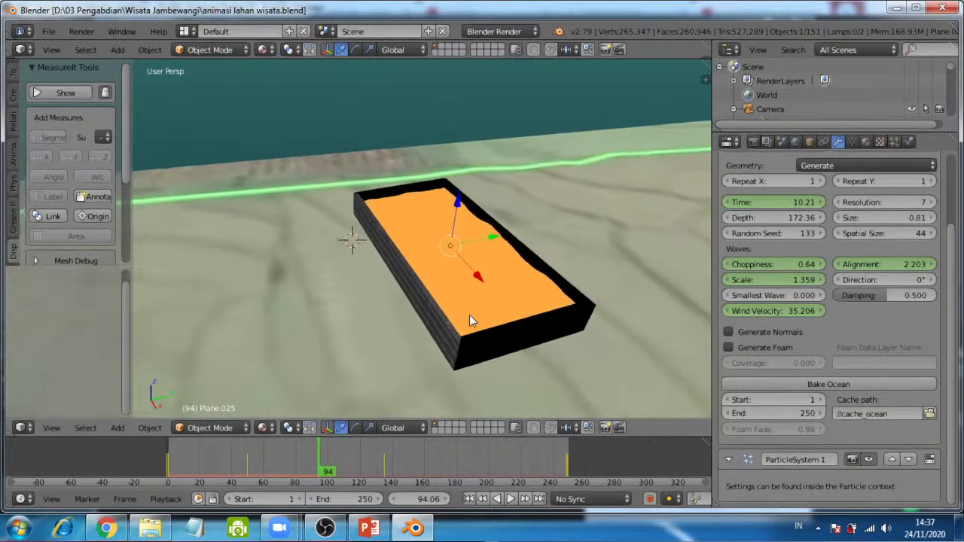
pyautogui.scroll(1, 472, 306)
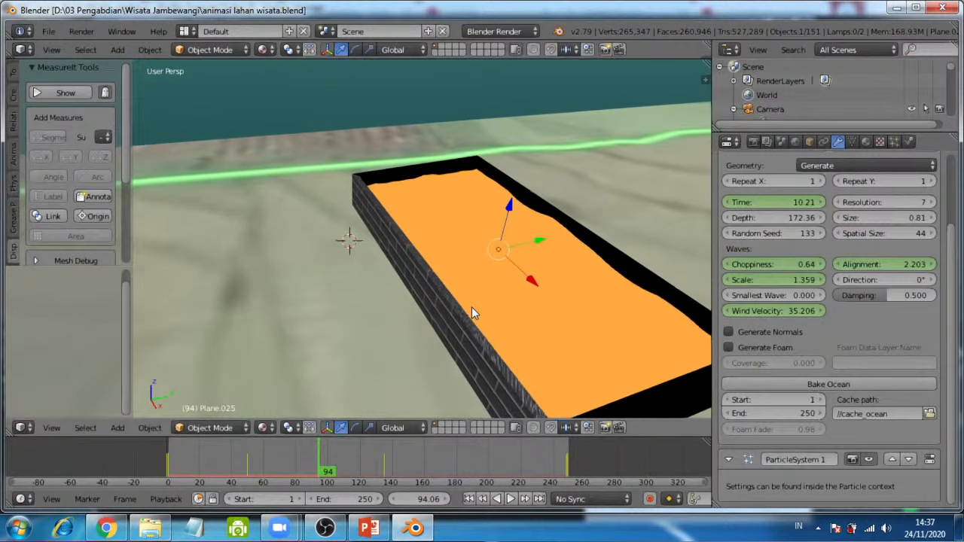
# Step: Play the timeline animation to view the pool's wave motion together with the surrounding site
pyautogui.click(510, 498)
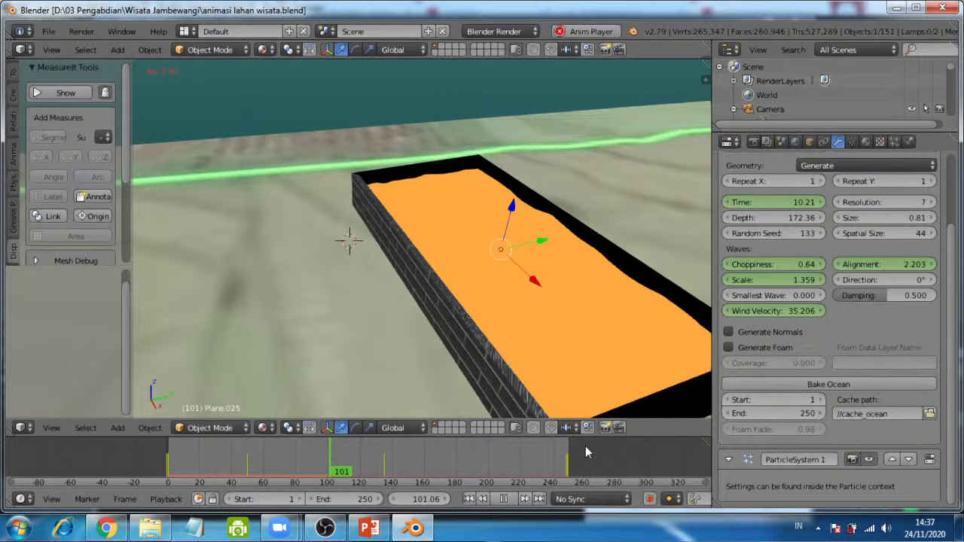
pyautogui.scroll(-5, 276, 311)
pyautogui.keyDown('shift'); pyautogui.moveTo(277, 311); pyautogui.dragTo(523, 181, button='middle'); pyautogui.keyUp('shift')
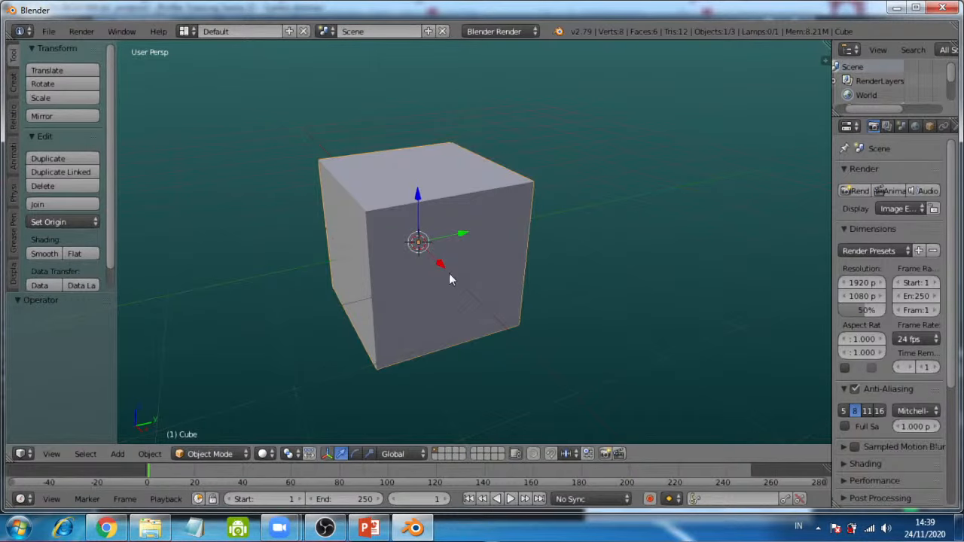
# Step: View the default cube from several sides in the startup scene
pyautogui.moveTo(449, 279); pyautogui.dragTo(536, 293, button='middle')
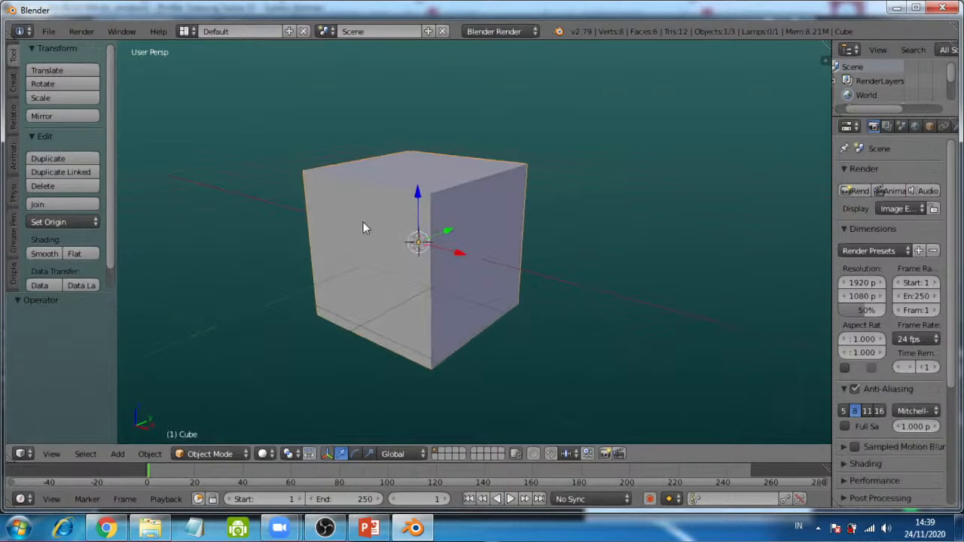
pyautogui.moveTo(409, 215); pyautogui.dragTo(370, 247, button='middle')
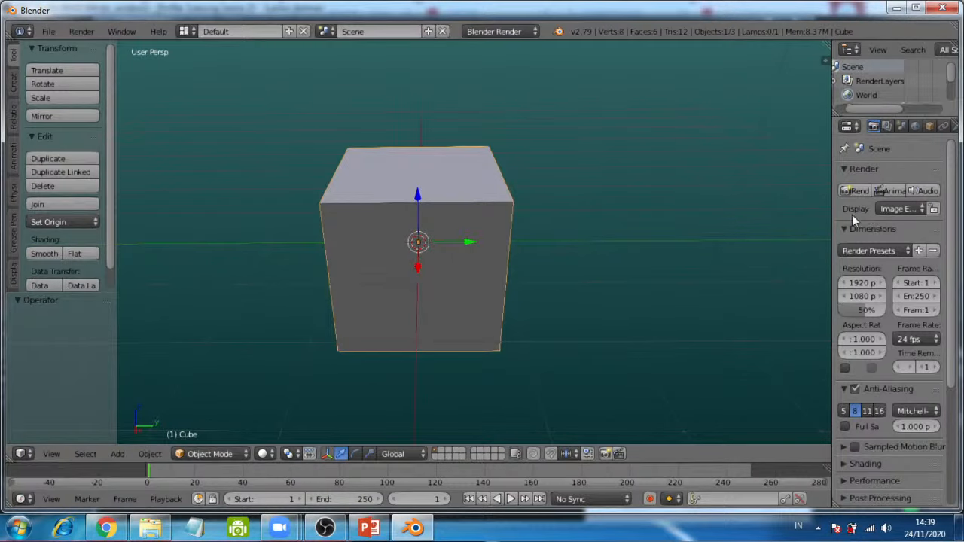
# Step: Widen the properties area, briefly show the cube's transform values, and display its material settings
pyautogui.moveTo(828, 208); pyautogui.dragTo(716, 207)
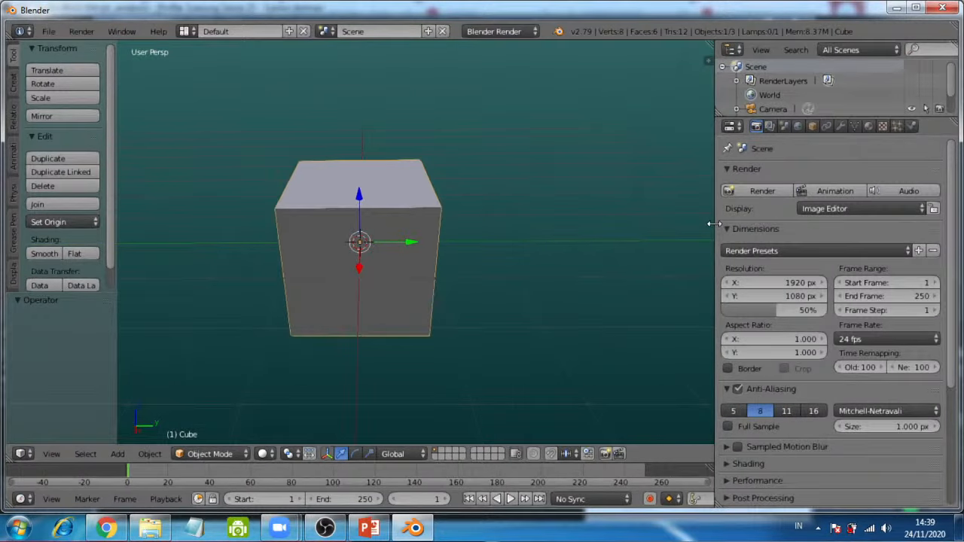
pyautogui.press('n')
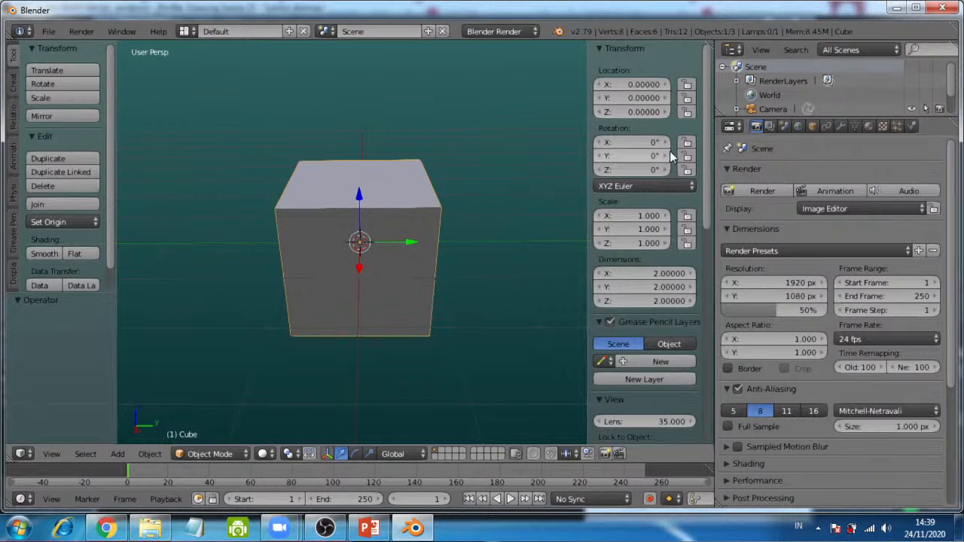
pyautogui.press('n')
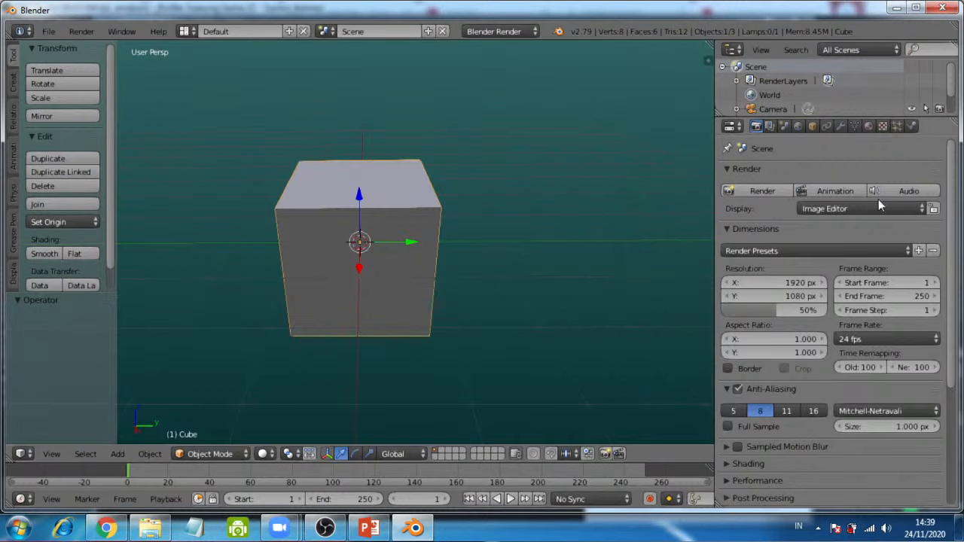
pyautogui.click(868, 127)
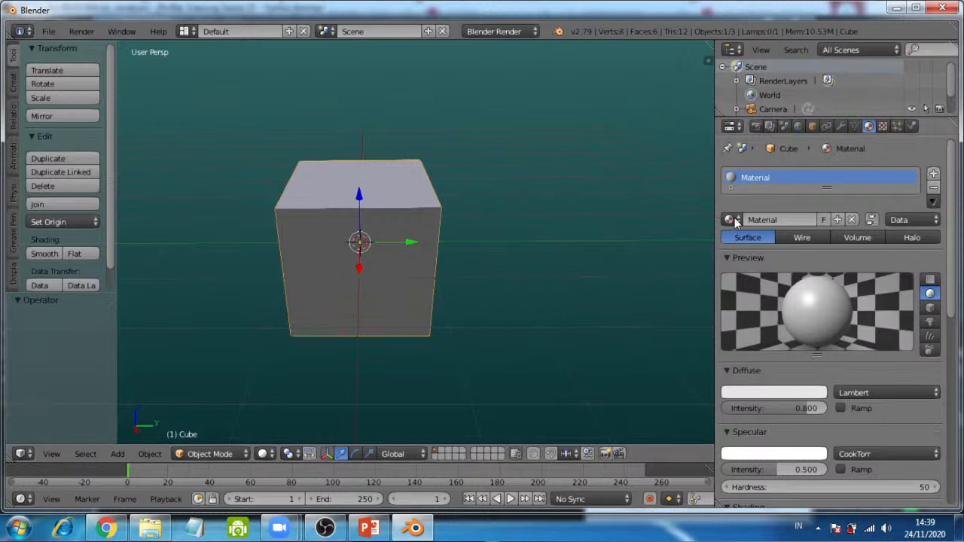
# Step: Place the 3D cursor in empty space beside the cube and add a cylinder mesh there
pyautogui.click(514, 205)
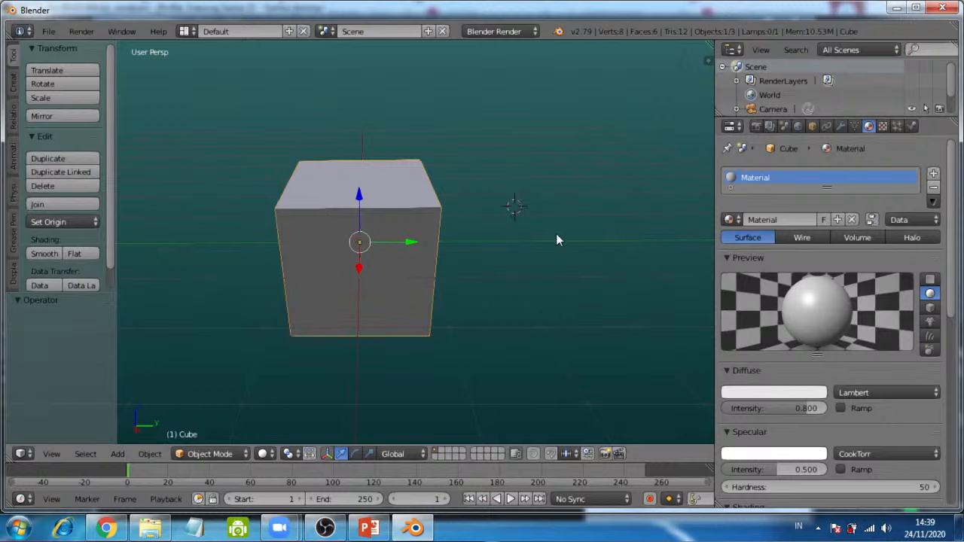
pyautogui.hotkey('shift', 'a')
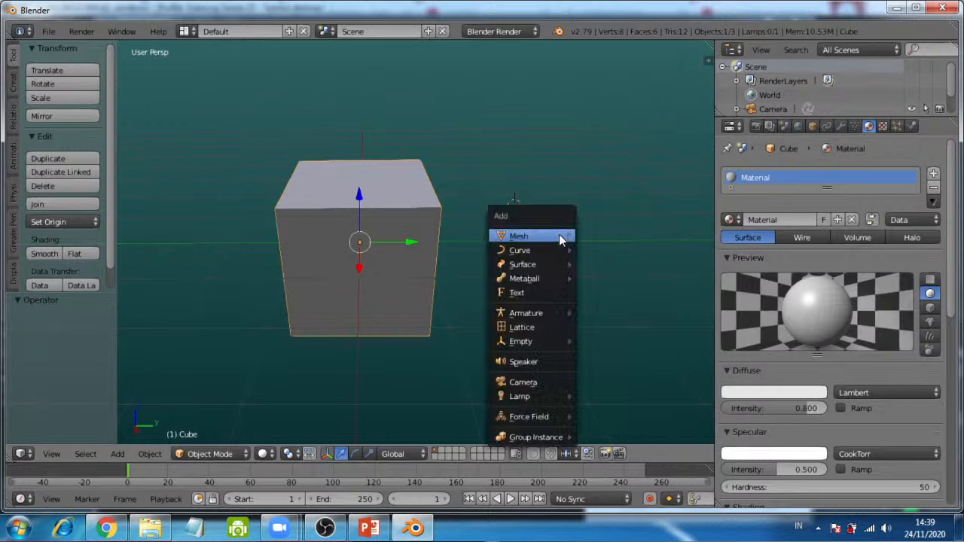
pyautogui.moveTo(559, 237)
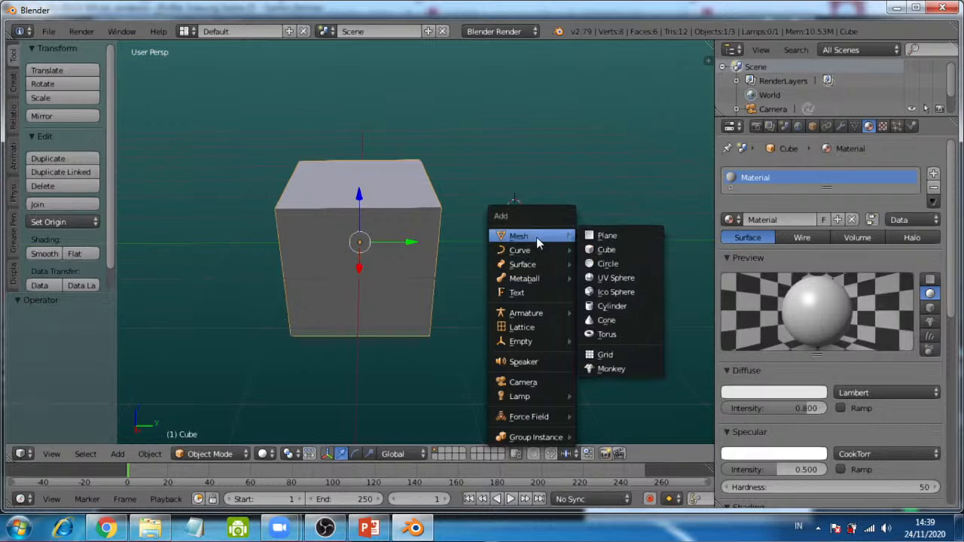
pyautogui.click(610, 307)
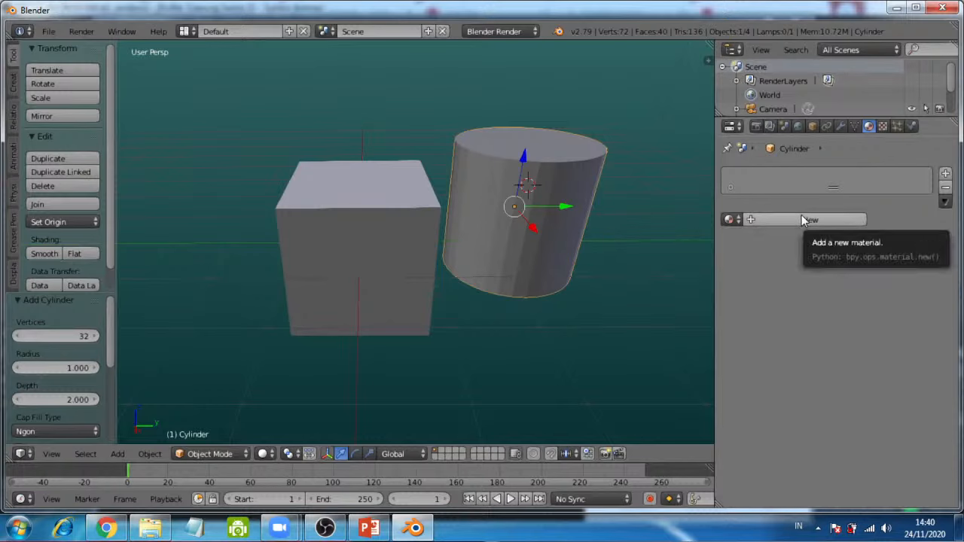
# Step: Select the cube to show its material settings and widen the properties area further
pyautogui.rightClick(320, 244)
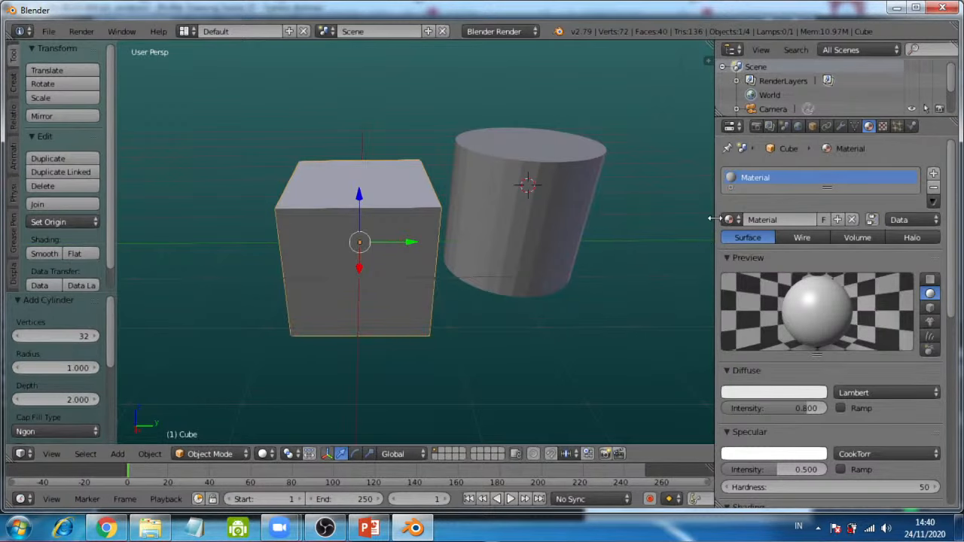
pyautogui.moveTo(714, 219); pyautogui.dragTo(650, 226)
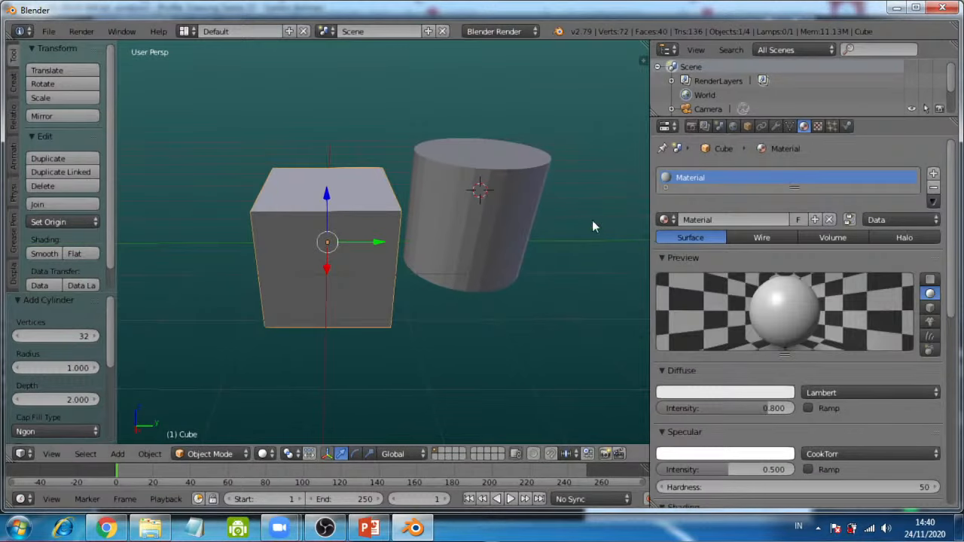
# Step: Add a new material to the cylinder and name it Cilinder
pyautogui.rightClick(486, 216)
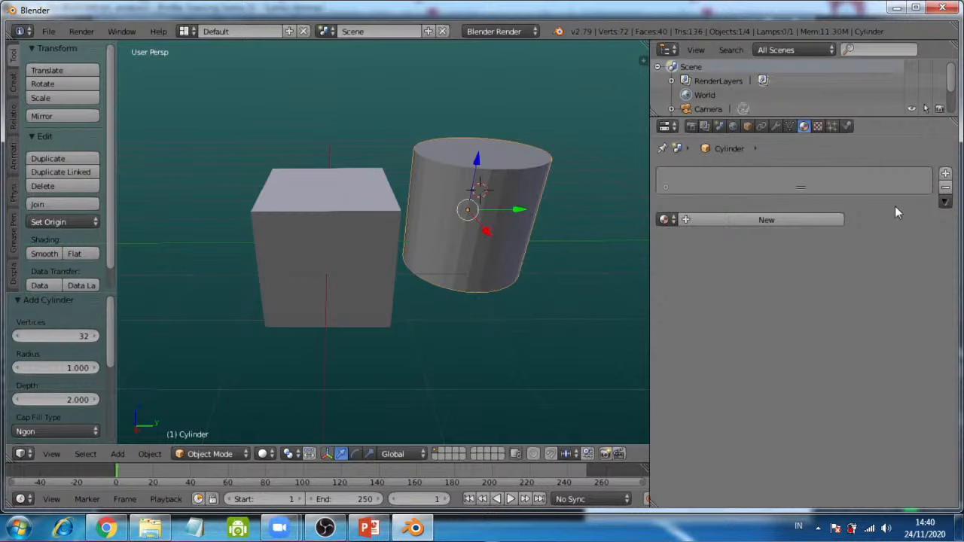
pyautogui.click(782, 219)
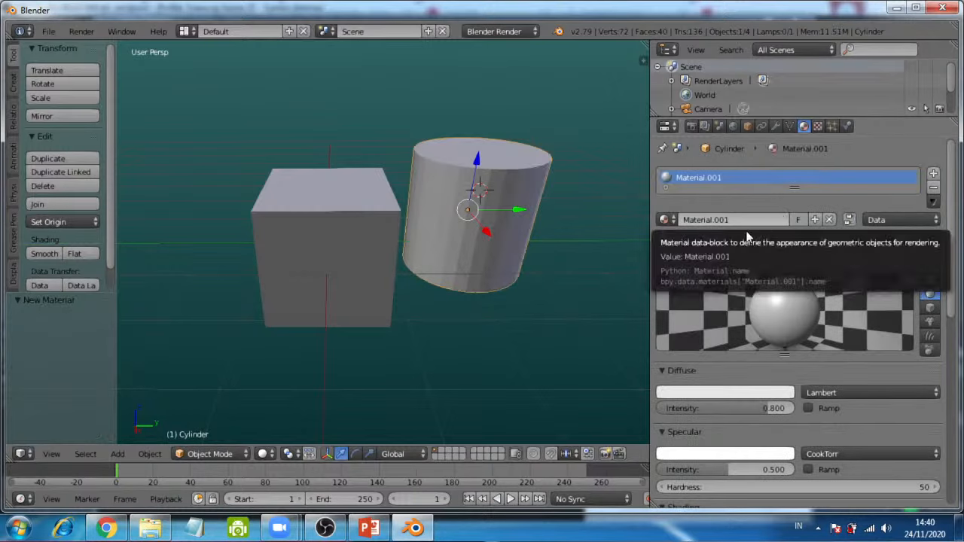
pyautogui.click(746, 219)
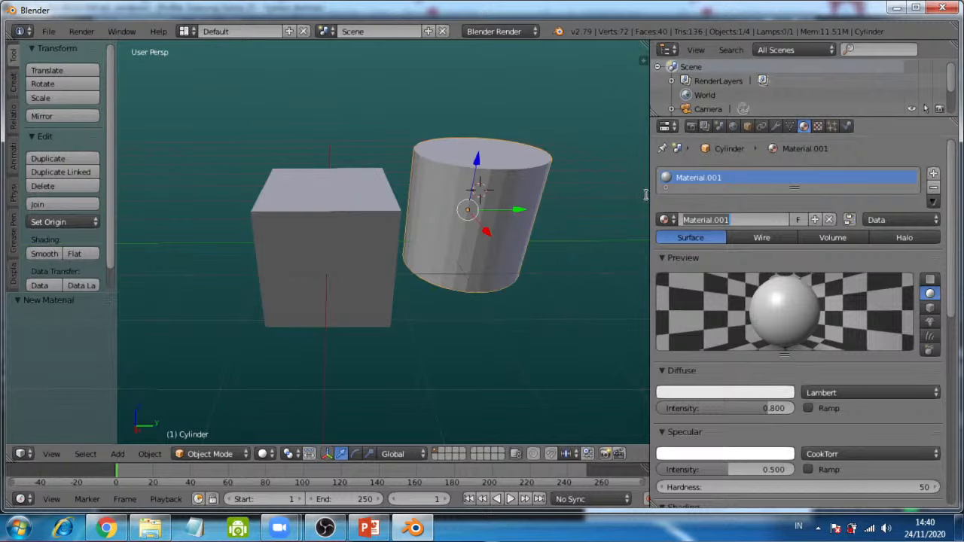
pyautogui.write('Cilin')
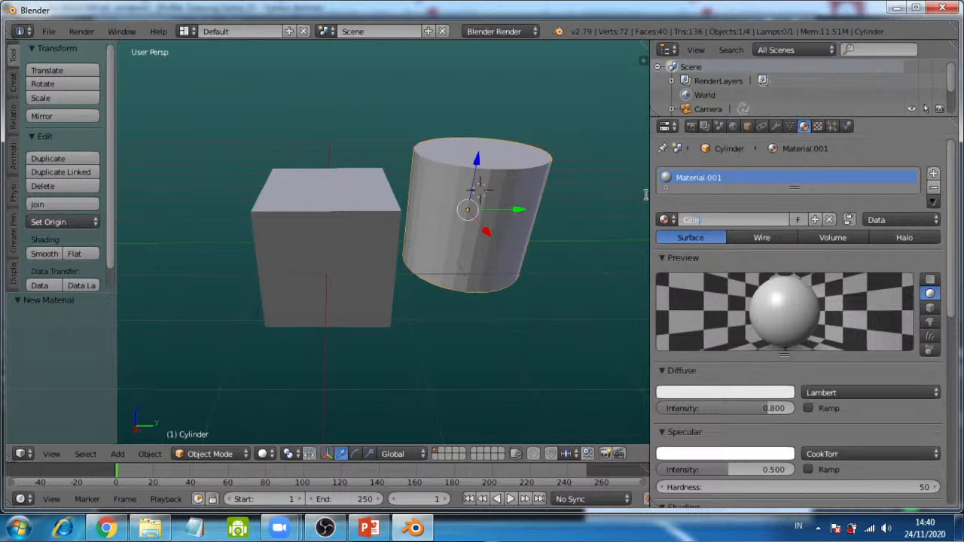
pyautogui.write('der')
pyautogui.press('Return')
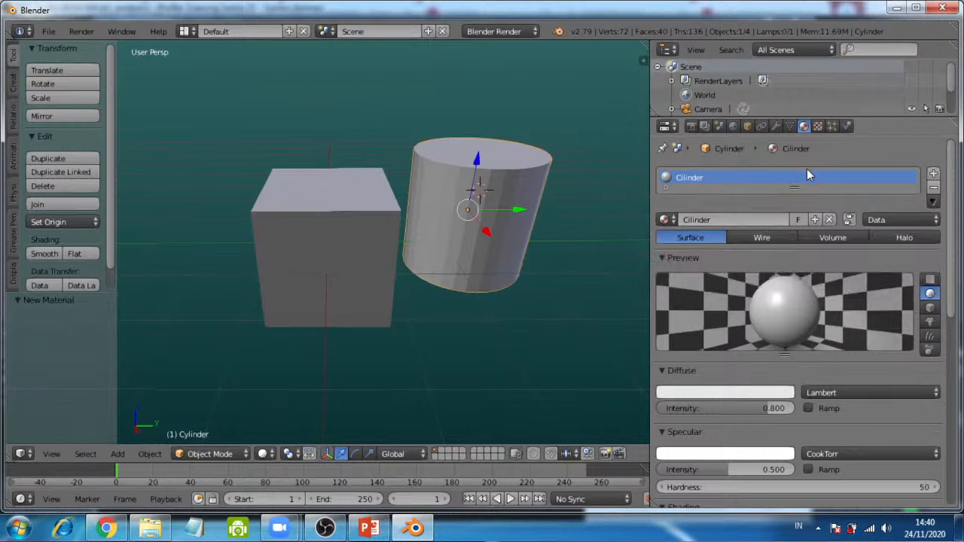
# Step: Show the texture settings and view the texture slot assigned to the cube's material
pyautogui.click(818, 128)
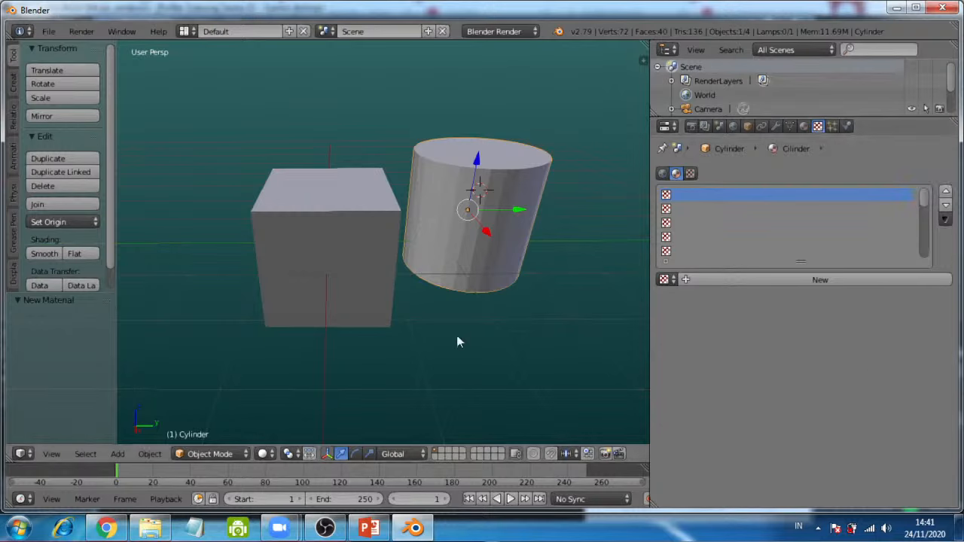
pyautogui.click(314, 244)
pyautogui.rightClick(315, 246)
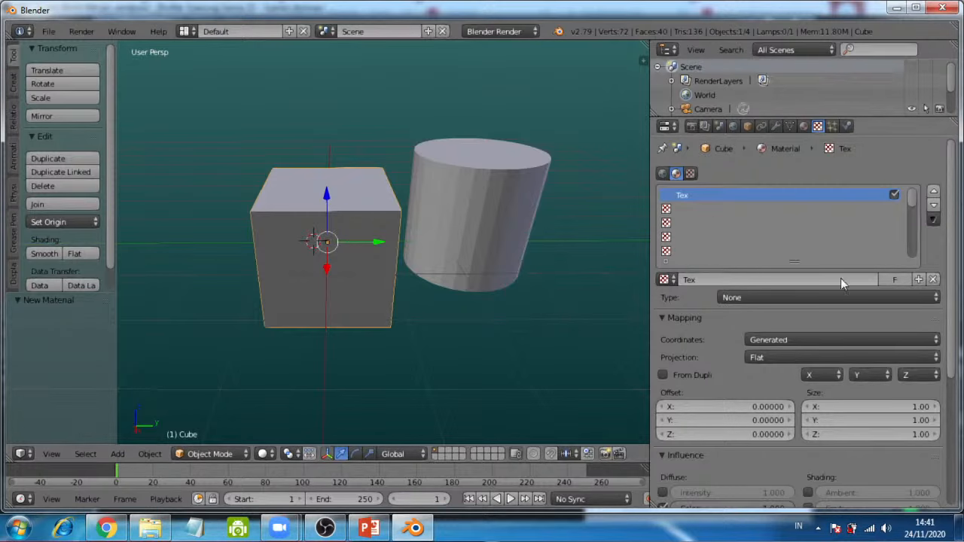
# Step: Add a new texture to the cylinder's Cilinder material and open the file browser for its image
pyautogui.rightClick(467, 196)
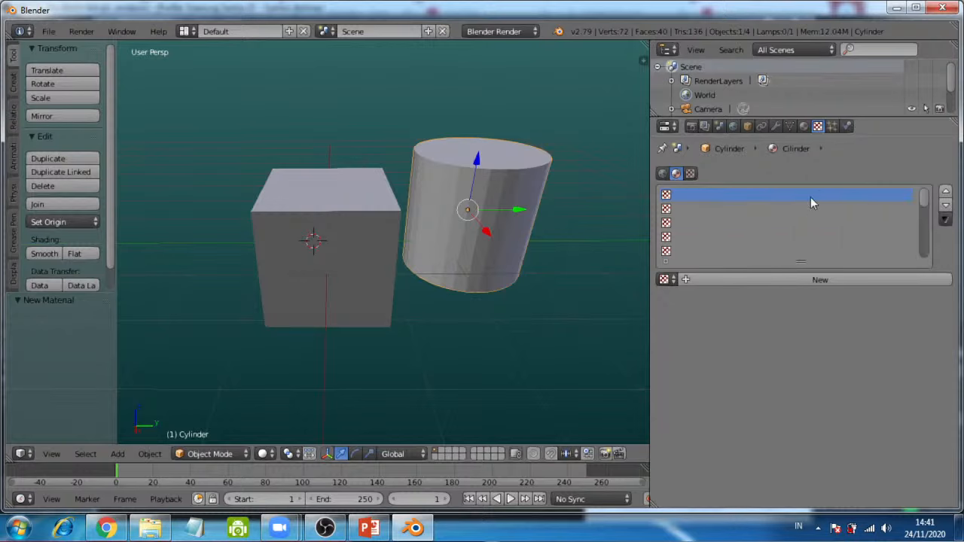
pyautogui.click(832, 281)
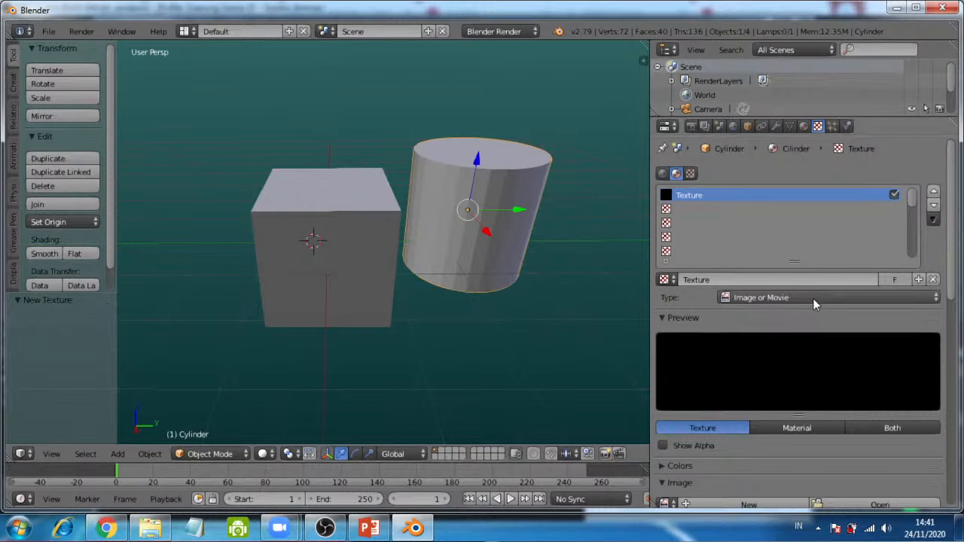
pyautogui.scroll(-2, 862, 340)
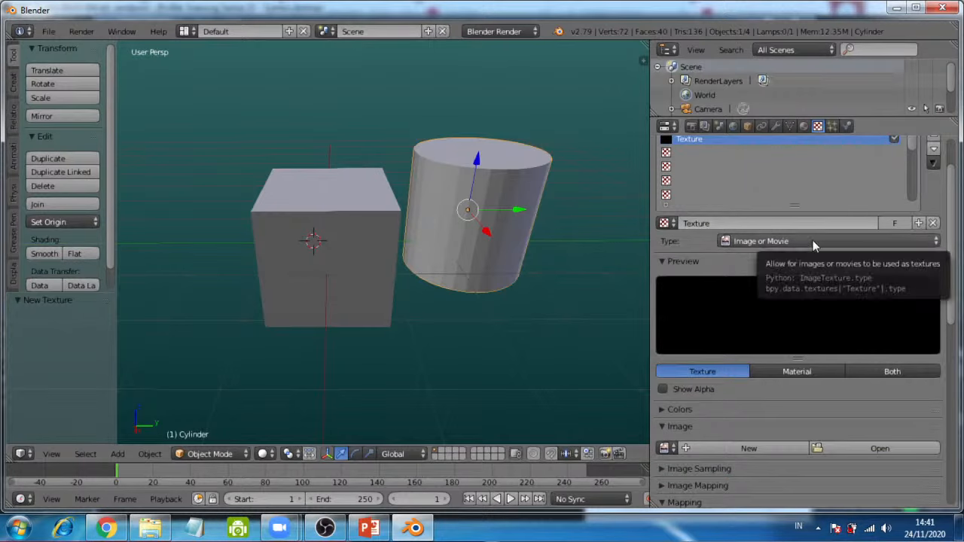
pyautogui.scroll(-2, 888, 415)
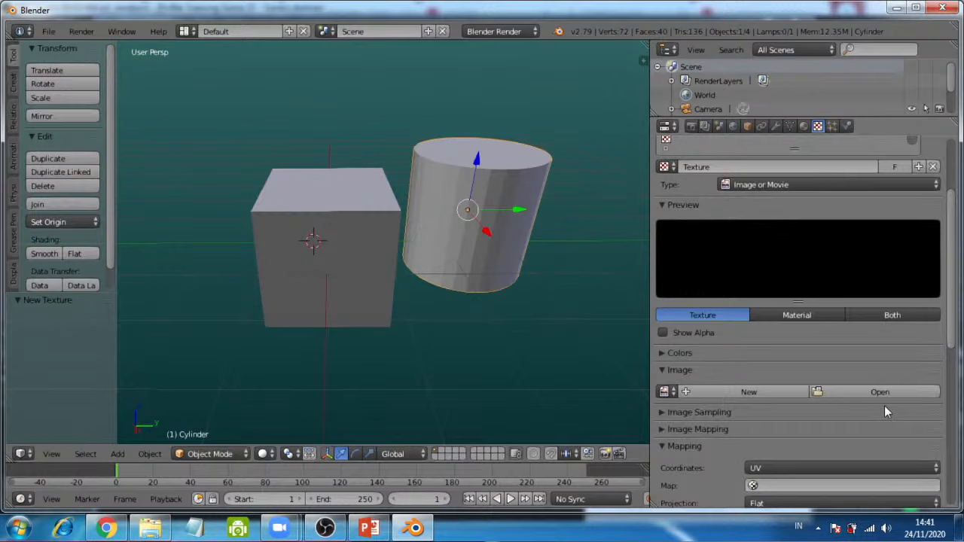
pyautogui.click(848, 389)
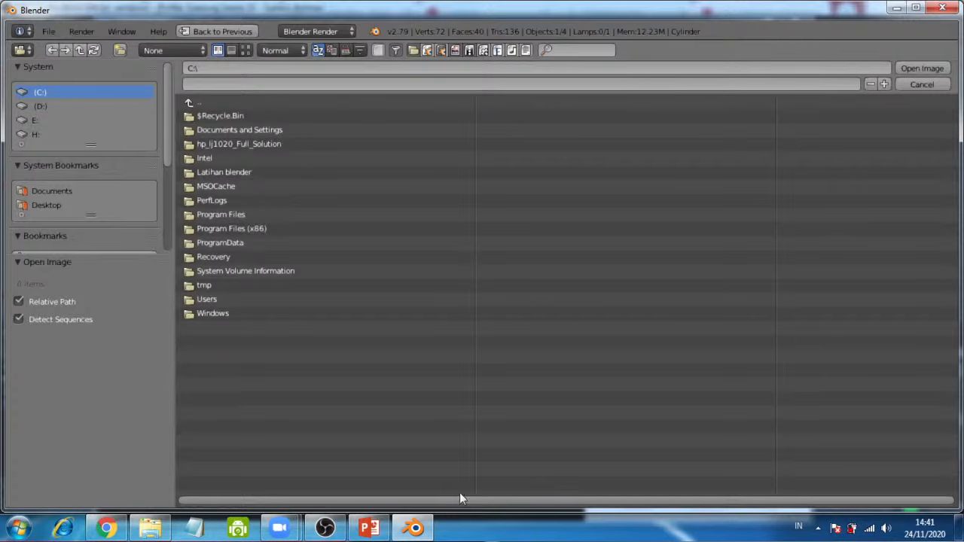
# Step: Switch to Chrome and search Google in a new tab for "brick seamless texture"
pyautogui.click(106, 528)
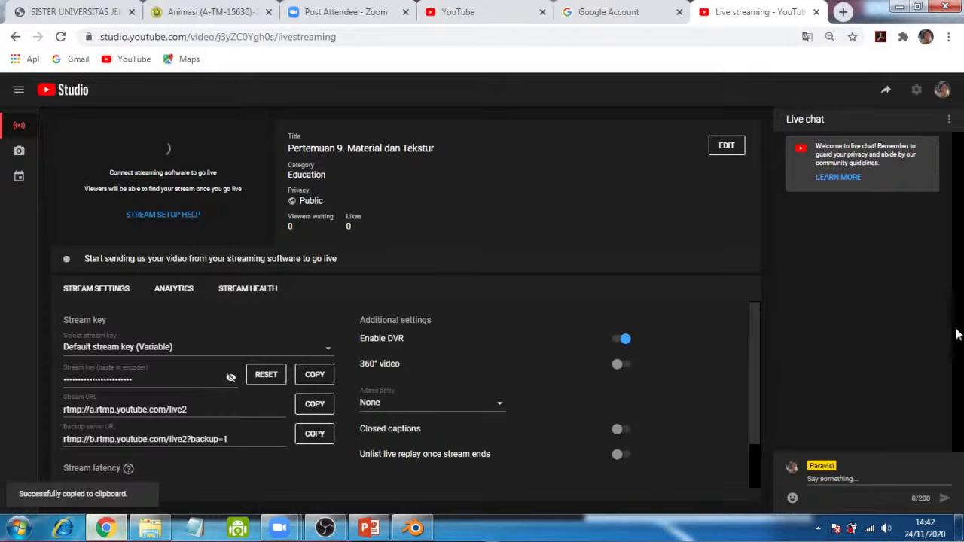
pyautogui.click(842, 11)
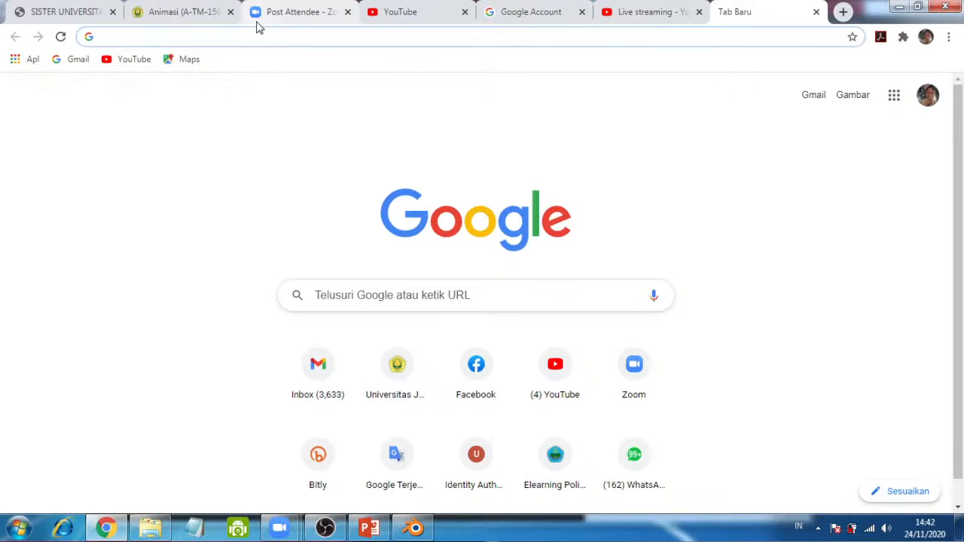
pyautogui.write('Bric')
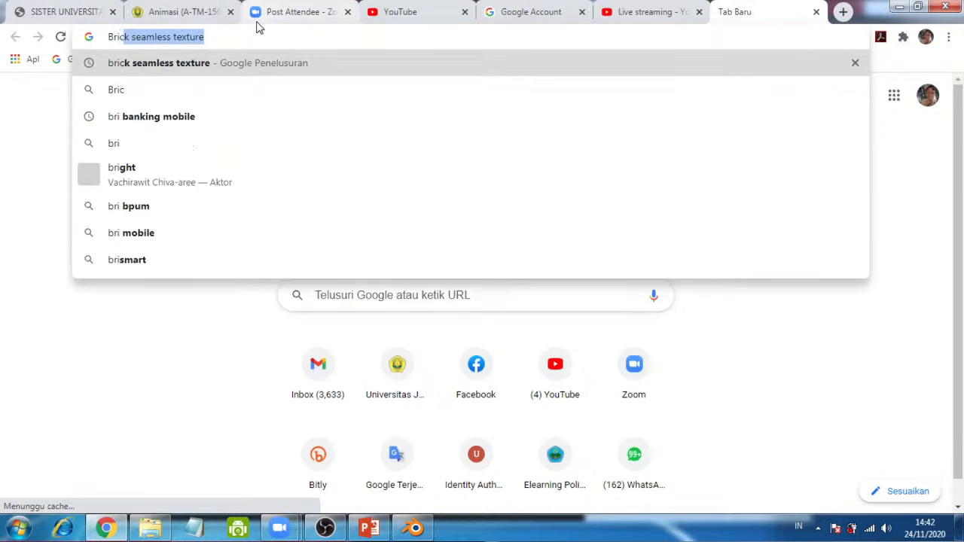
pyautogui.write('k')
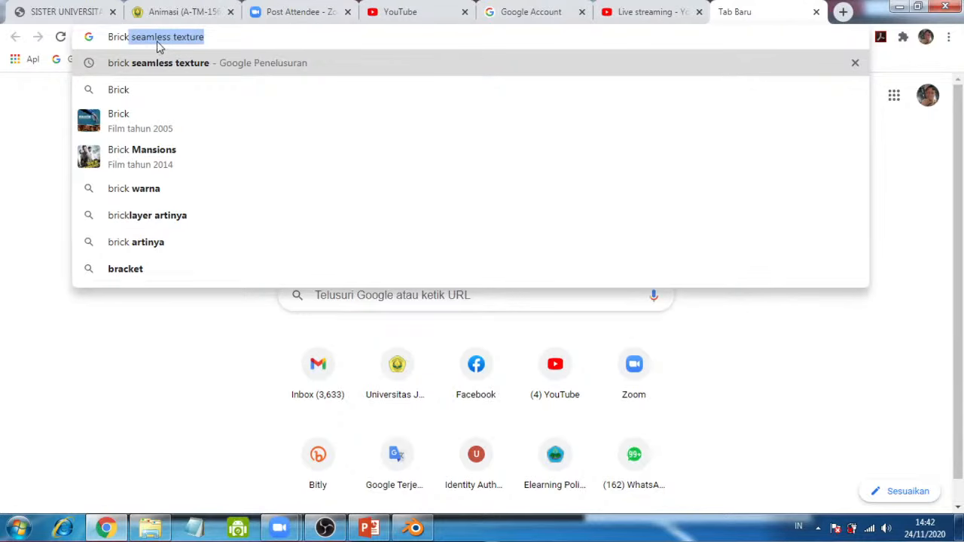
pyautogui.click(223, 37)
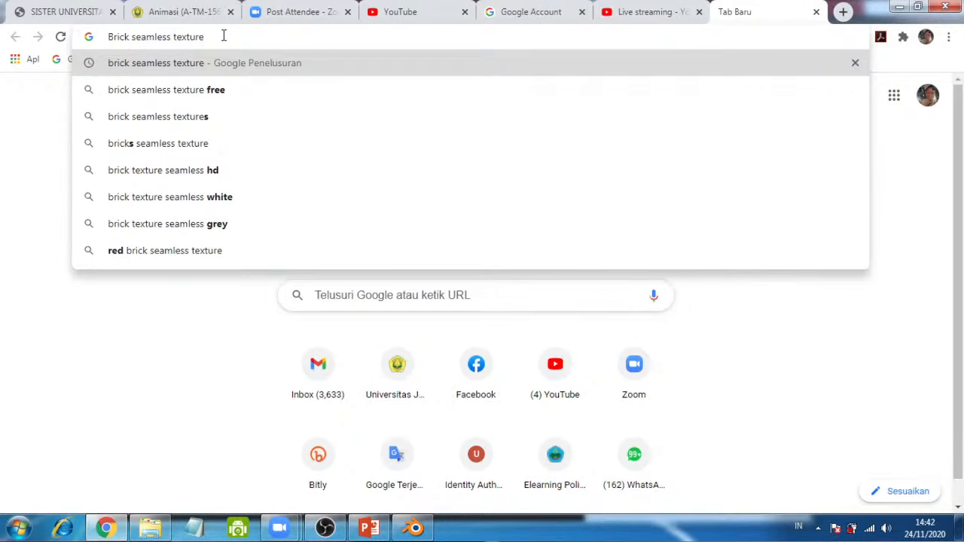
pyautogui.press('Return')
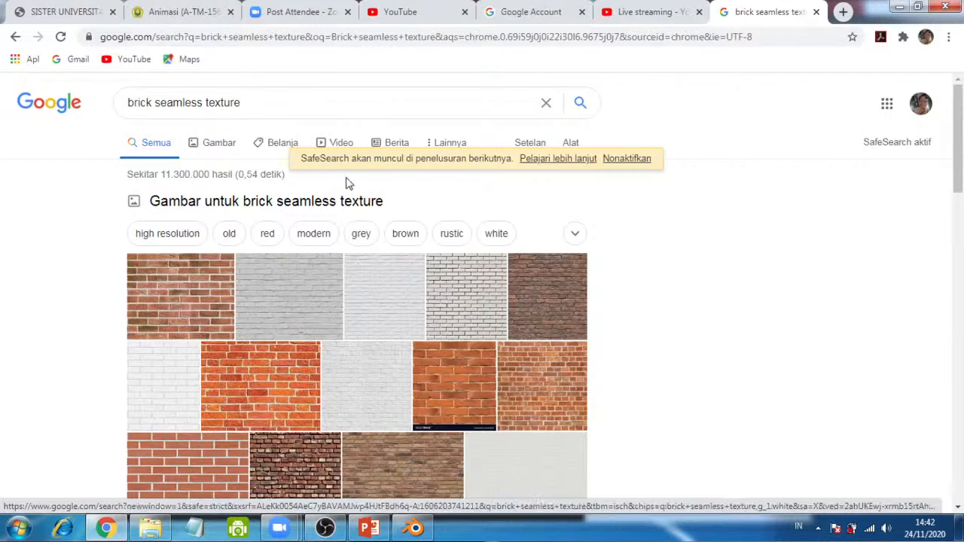
# Step: Change the Google search to "alang alang seamless texture" and run it
pyautogui.click(152, 102)
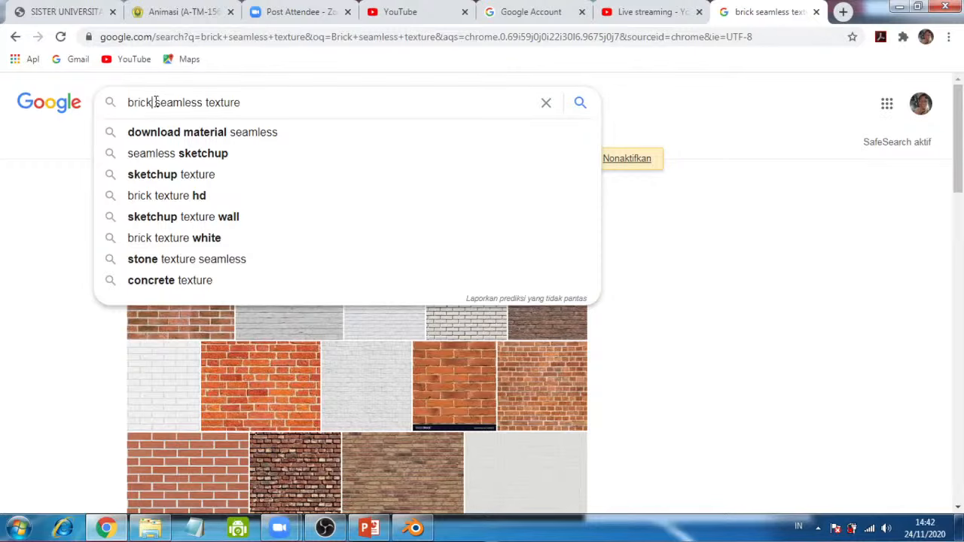
pyautogui.doubleClick(134, 103)
pyautogui.write('alang alan')
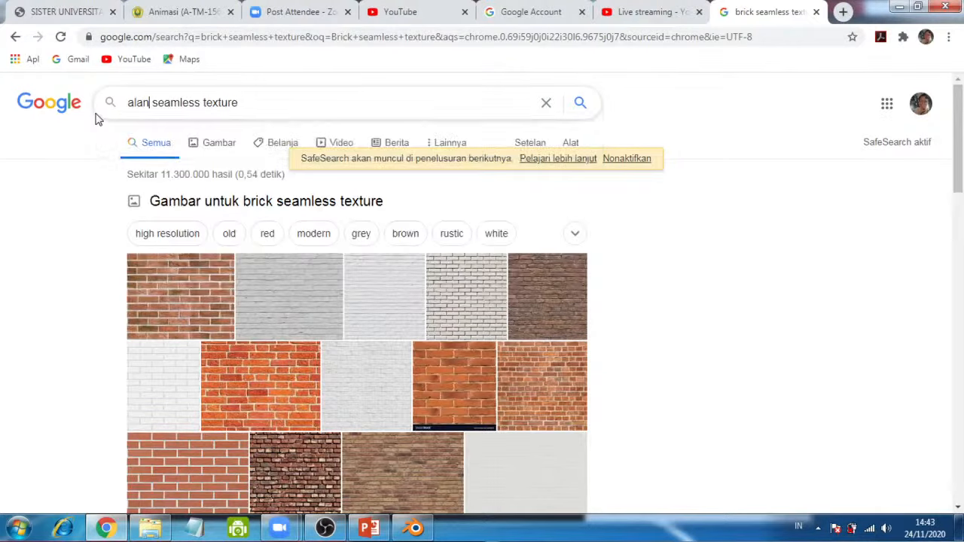
pyautogui.write('g')
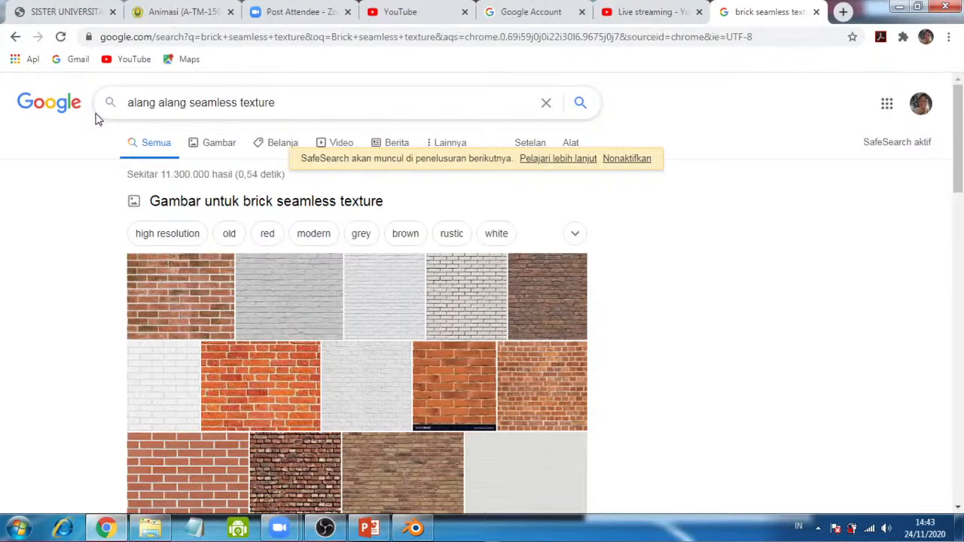
pyautogui.press('Return')
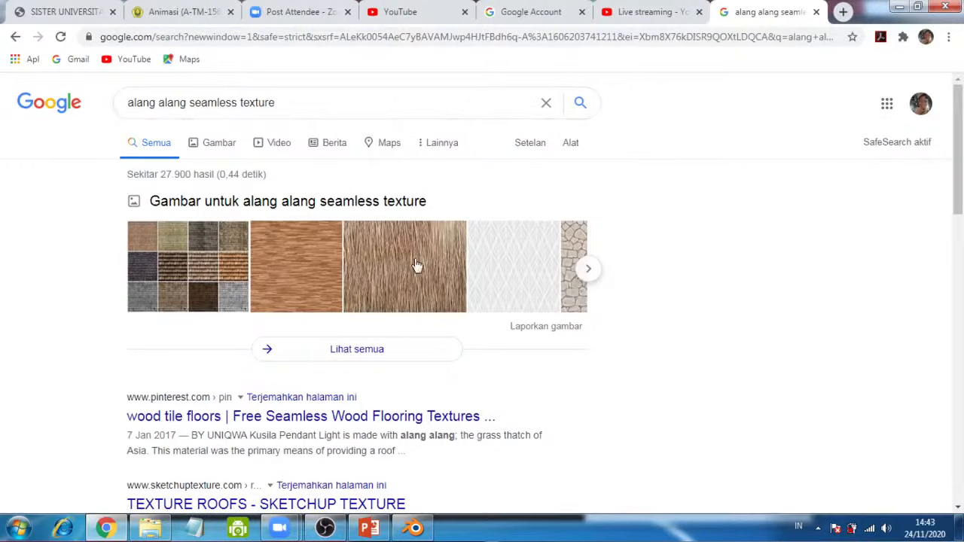
# Step: Switch back to Blender and open kAYU SEAMLESS.jpg from D:\01. Perangkat Pembelajaran\Animasi as the cylinder's texture image
pyautogui.click(418, 530)
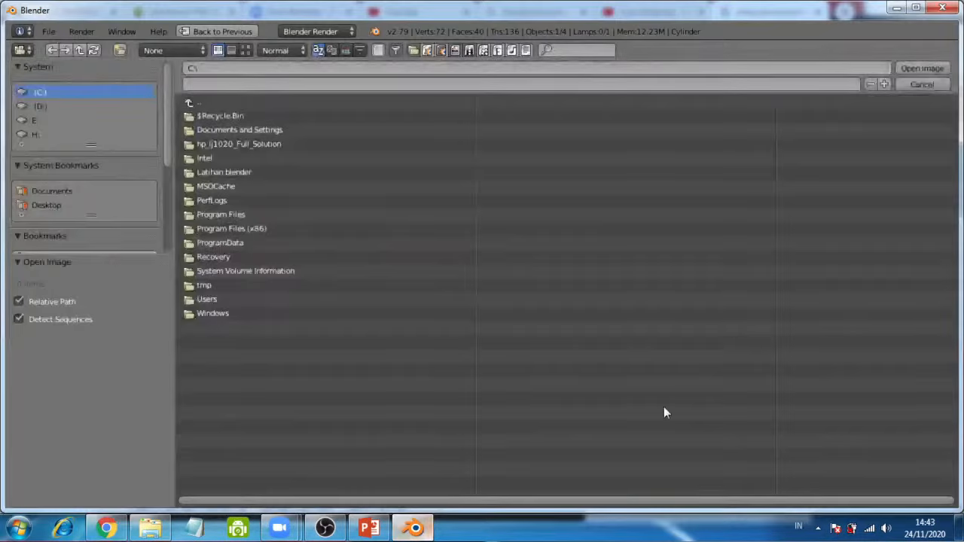
pyautogui.click(37, 104)
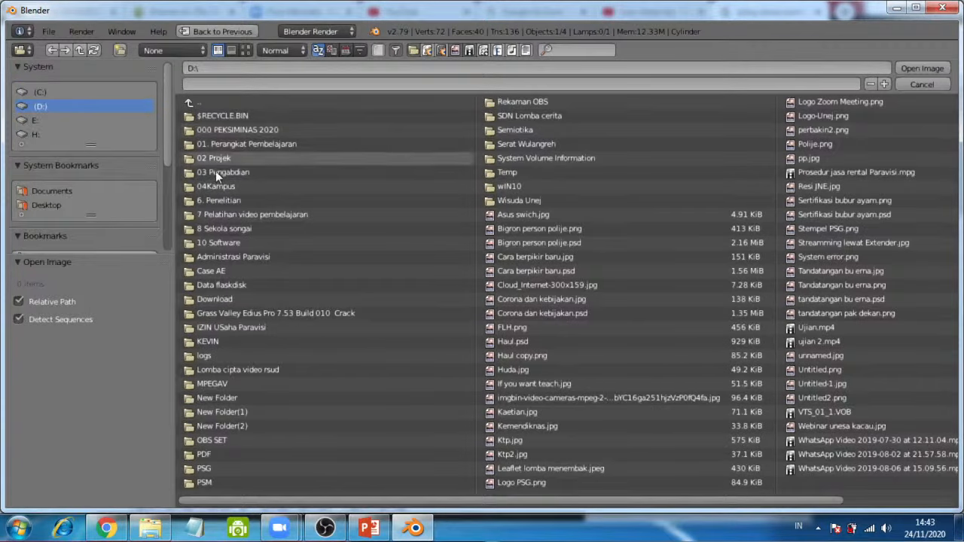
pyautogui.click(245, 145)
pyautogui.click(210, 116)
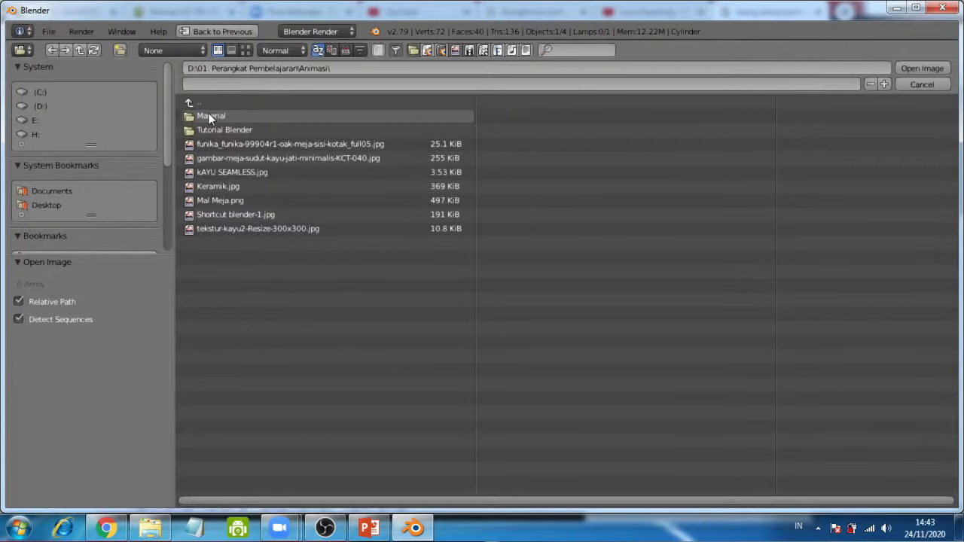
pyautogui.doubleClick(246, 176)
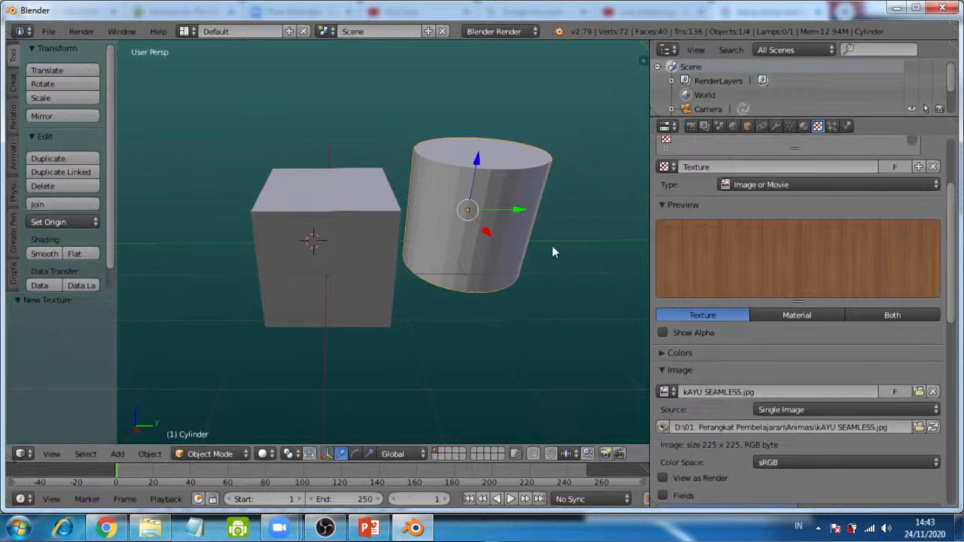
# Step: Set the viewport shading to Material in Object Mode and inspect the wood texture on the cylinder from several angles
pyautogui.click(243, 456)
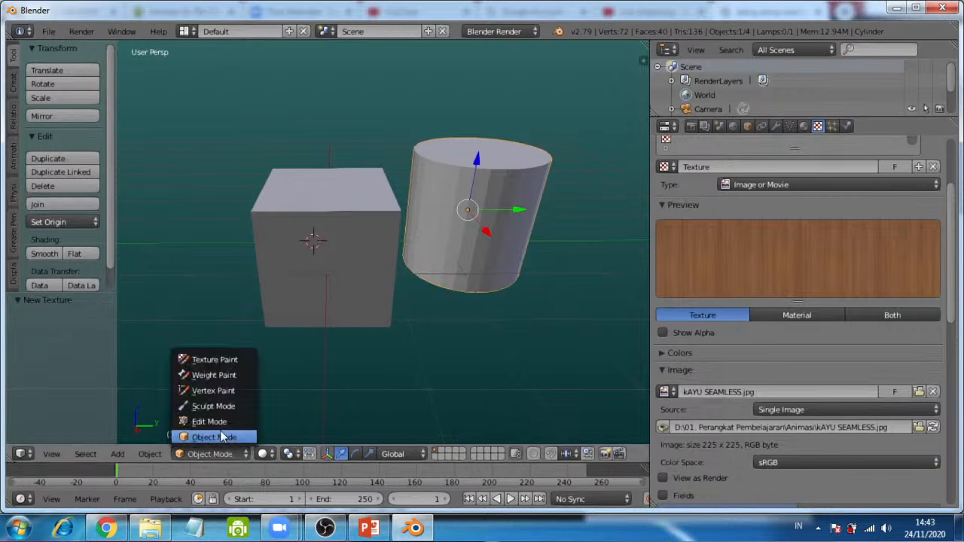
pyautogui.click(214, 437)
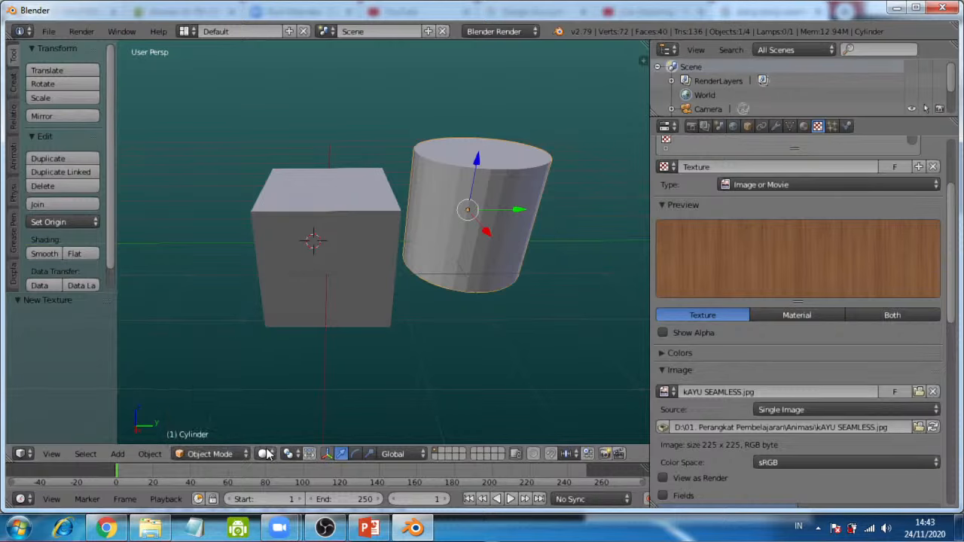
pyautogui.click(265, 454)
pyautogui.click(282, 383)
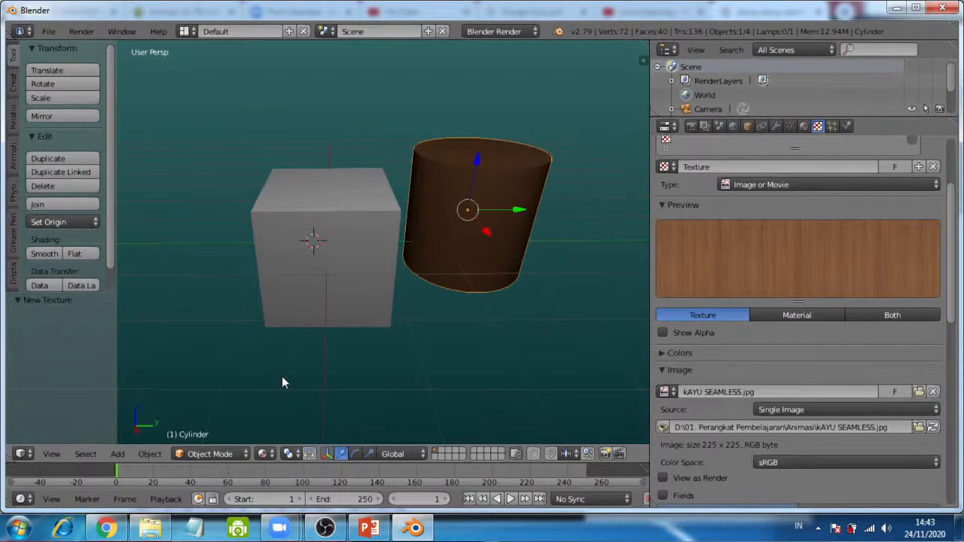
pyautogui.moveTo(510, 222); pyautogui.dragTo(443, 276, button='middle')
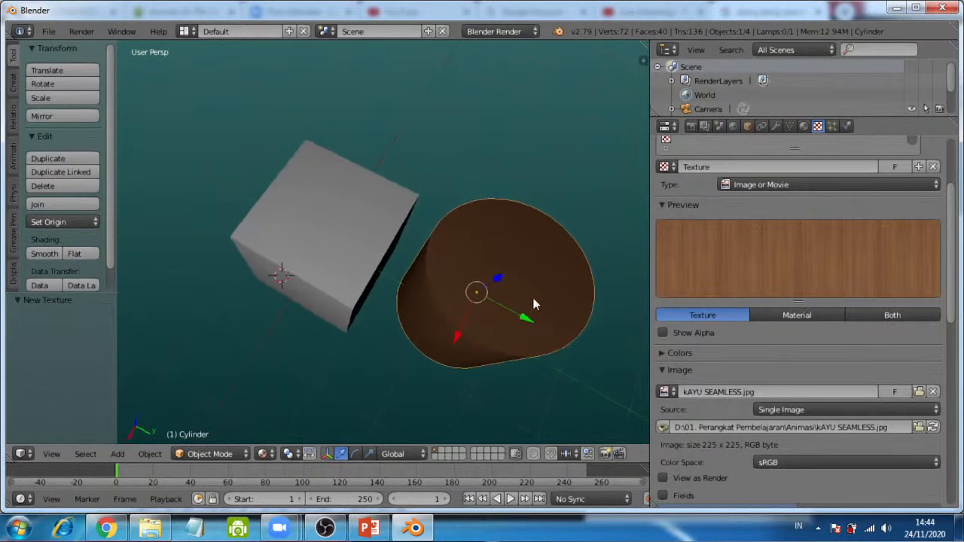
pyautogui.scroll(4, 542, 300)
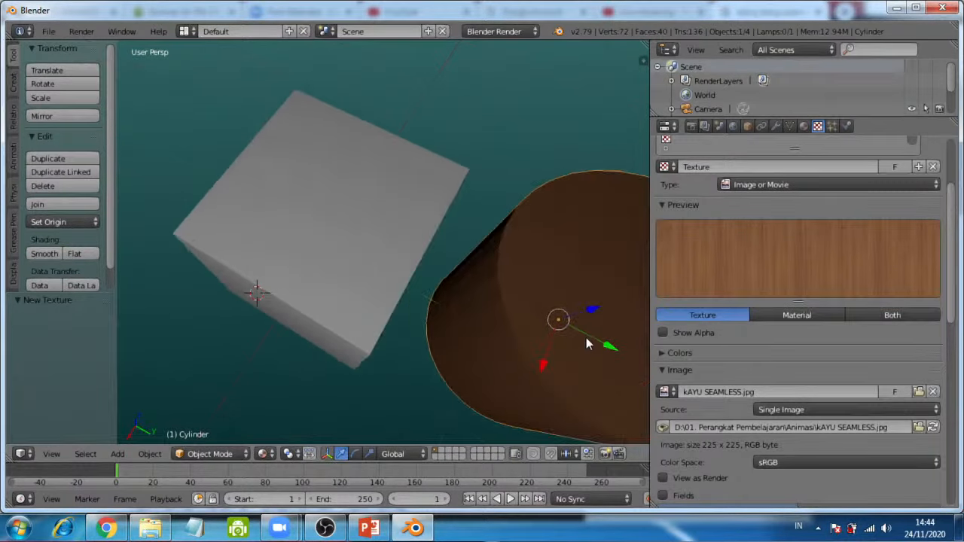
pyautogui.scroll(-4, 572, 324)
pyautogui.moveTo(470, 317); pyautogui.dragTo(472, 238, button='middle')
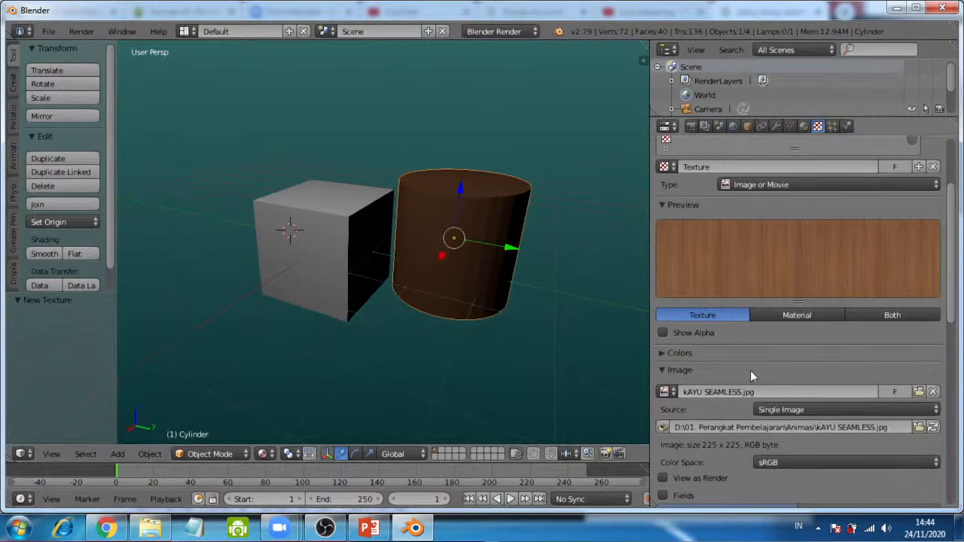
# Step: Enable the Normal influence for the cylinder's texture and set its bump mapping method to Best Quality
pyautogui.scroll(-10, 922, 354)
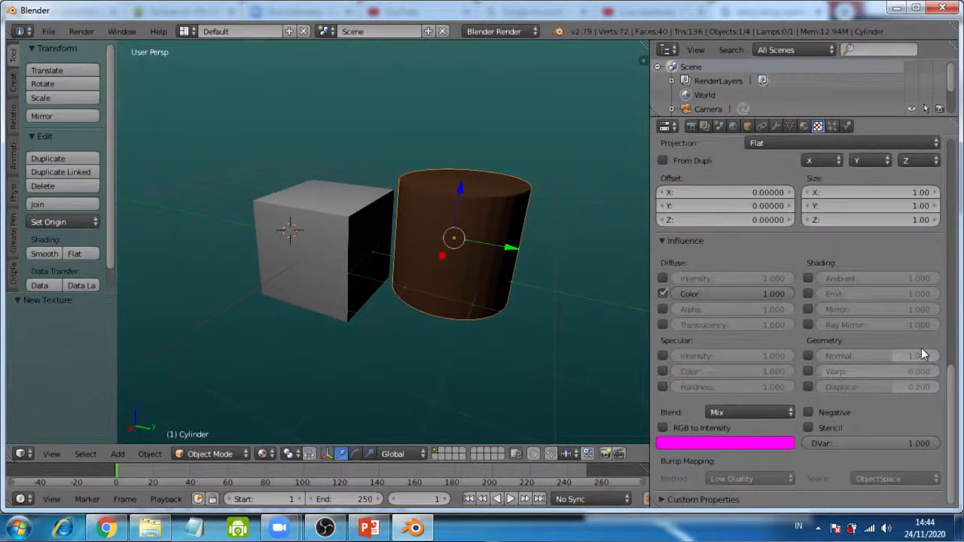
pyautogui.click(808, 356)
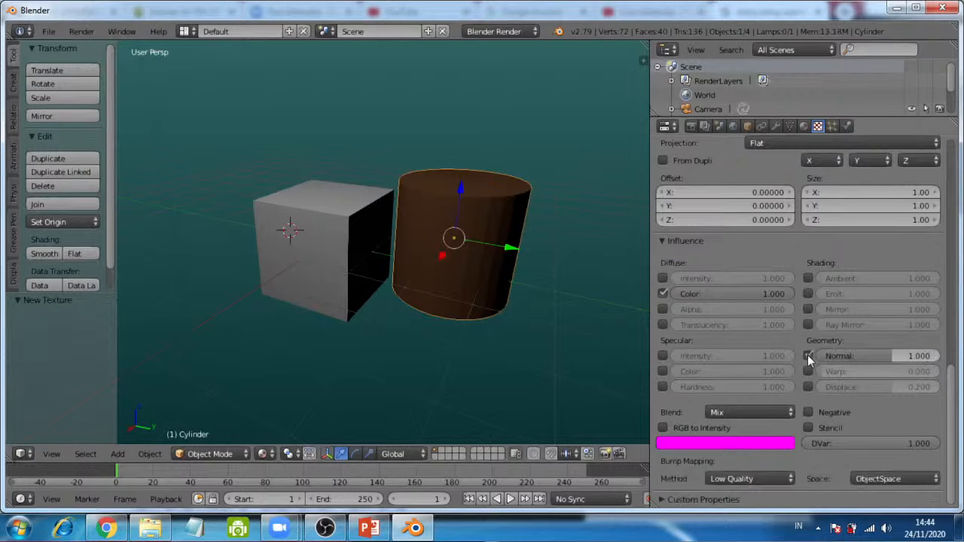
pyautogui.click(782, 482)
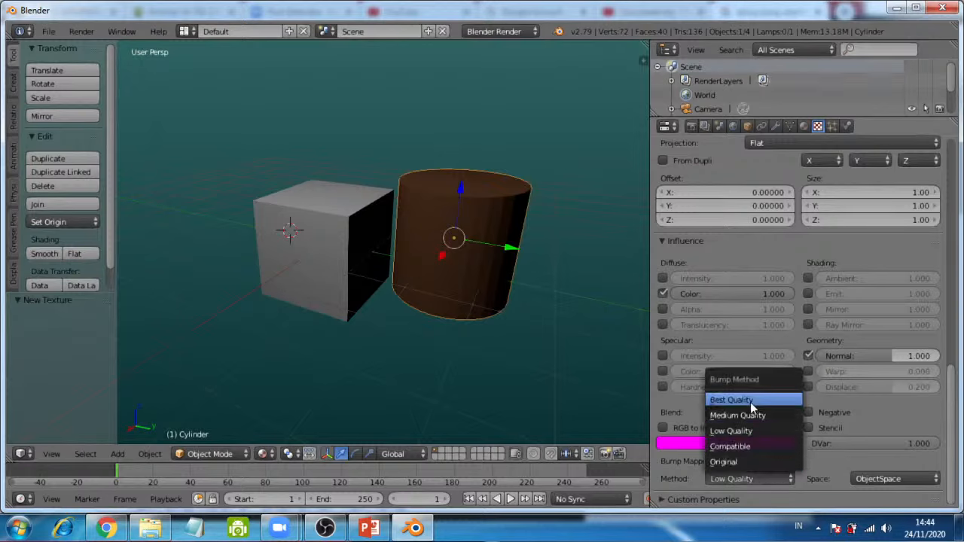
pyautogui.press('Return')
# Step: Try TextureSpace as the bump mapping space, inspect the cylinder's surface, and undo that change
pyautogui.click(907, 479)
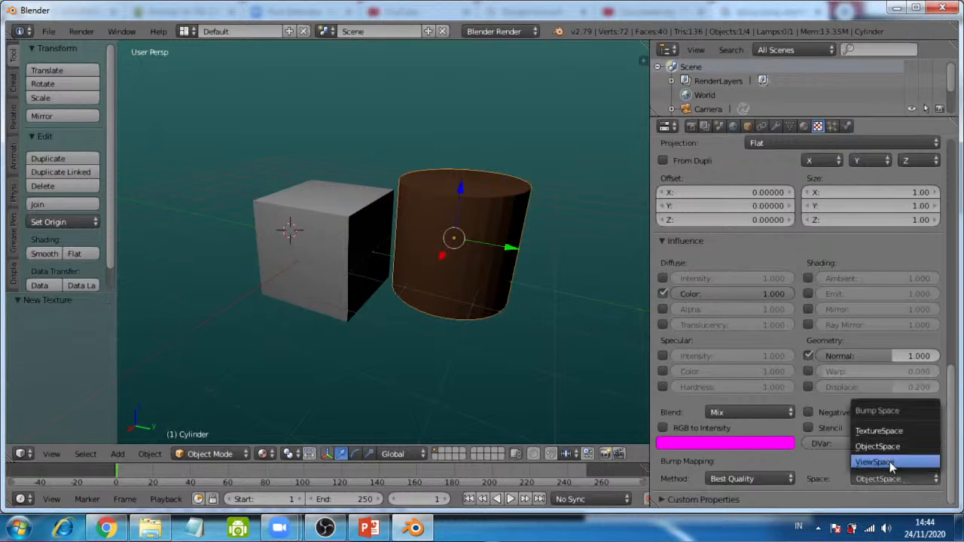
pyautogui.click(887, 429)
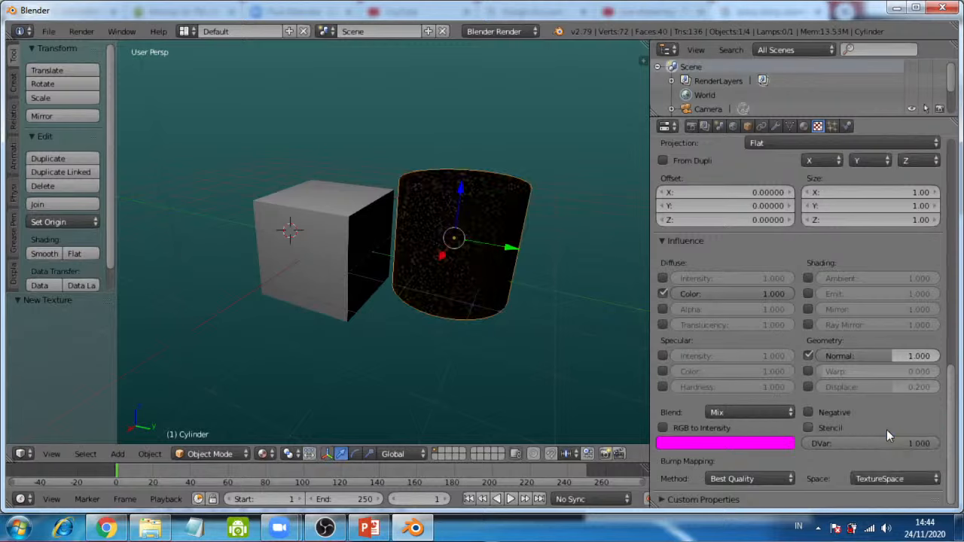
pyautogui.scroll(2, 450, 237)
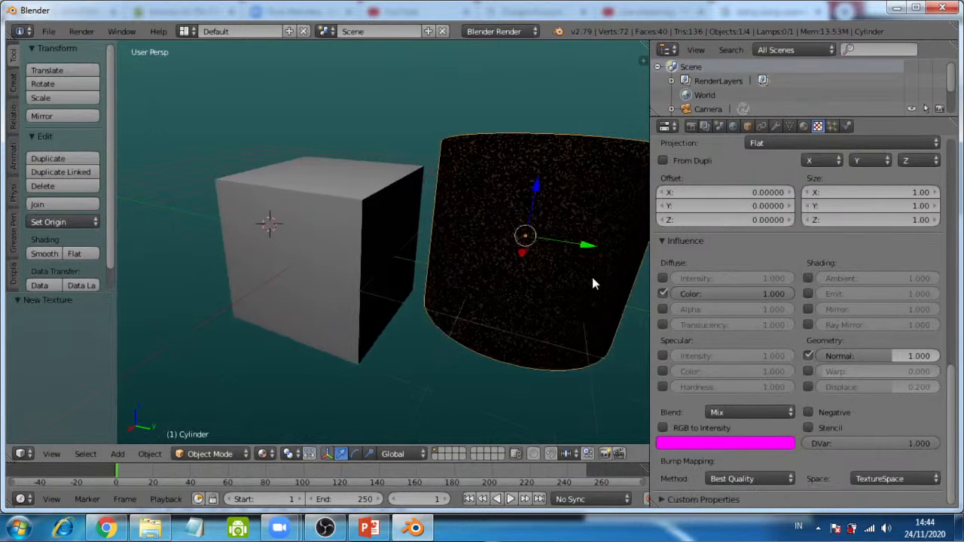
pyautogui.moveTo(573, 256); pyautogui.dragTo(443, 302, button='middle')
pyautogui.scroll(3, 448, 331)
pyautogui.scroll(-3, 438, 337)
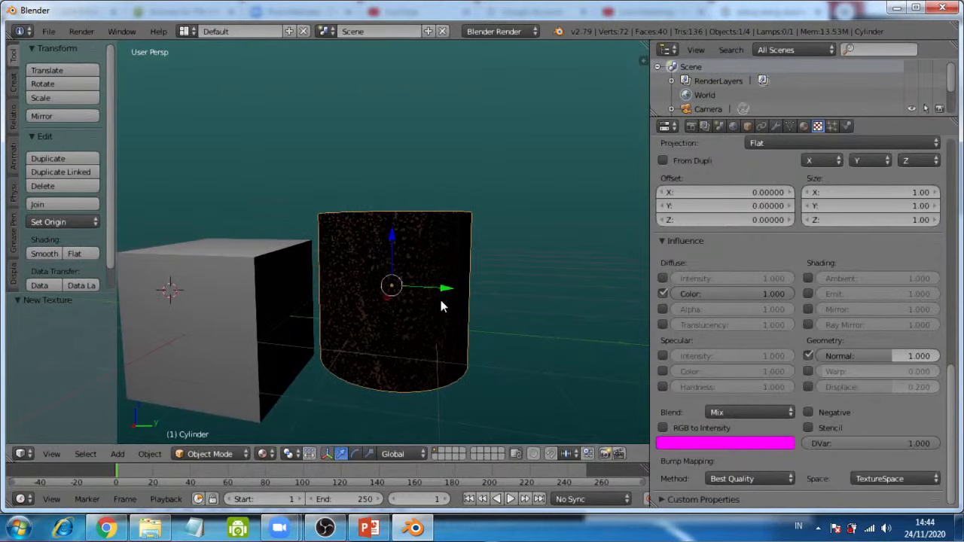
pyautogui.hotkey('ctrl', 'z')
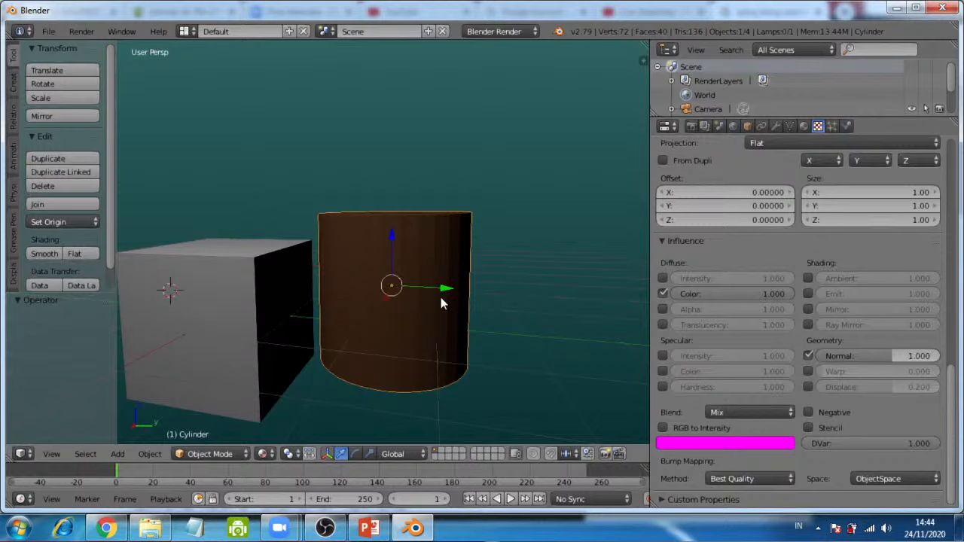
# Step: Put the cylinder in Edit Mode with face selection and deselect all of its faces
pyautogui.moveTo(407, 285); pyautogui.dragTo(381, 320, button='middle')
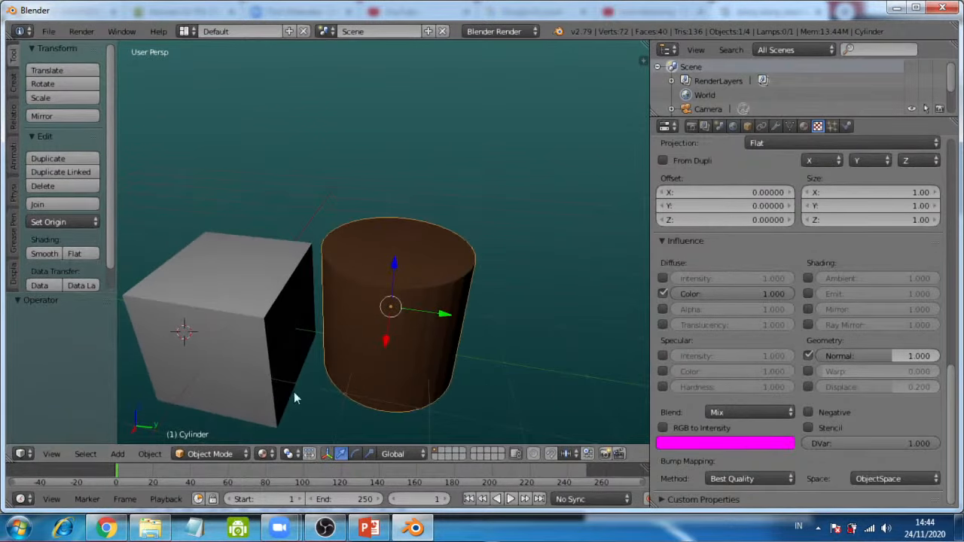
pyautogui.click(223, 455)
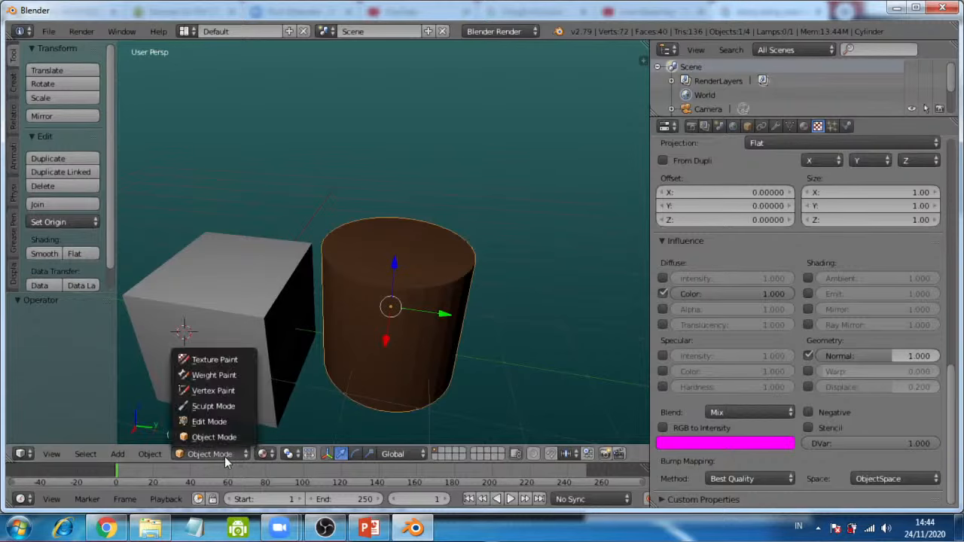
pyautogui.click(192, 422)
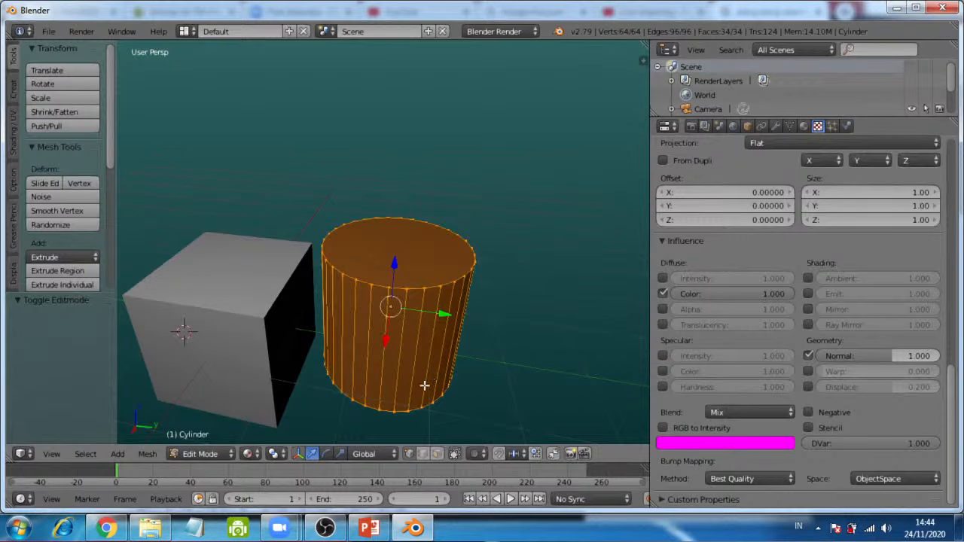
pyautogui.click(437, 454)
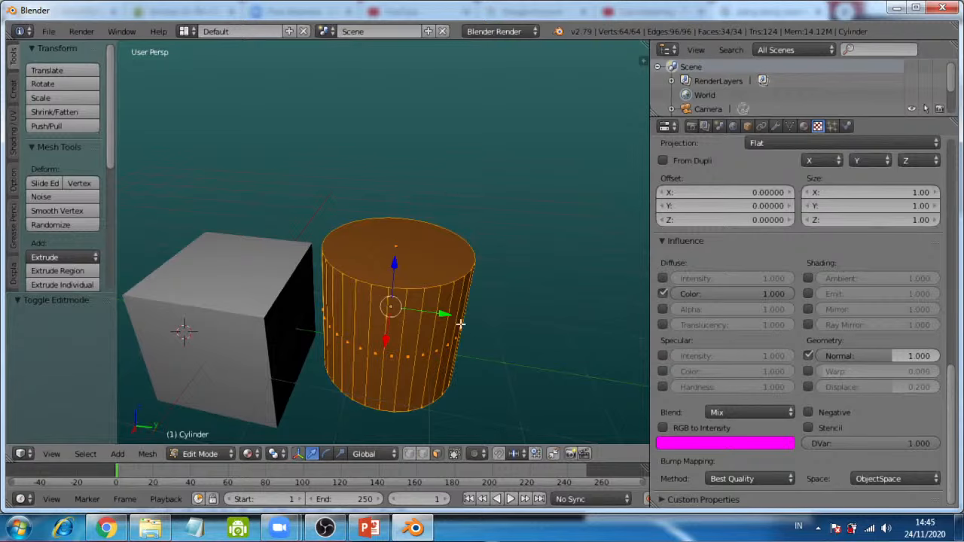
pyautogui.press('a')
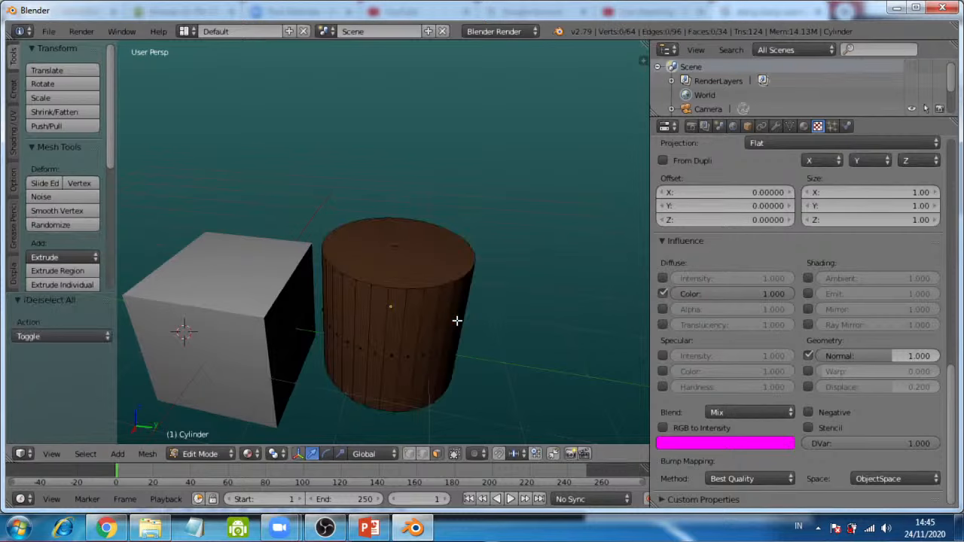
# Step: Select both the top and bottom cap faces of the cylinder
pyautogui.rightClick(408, 251)
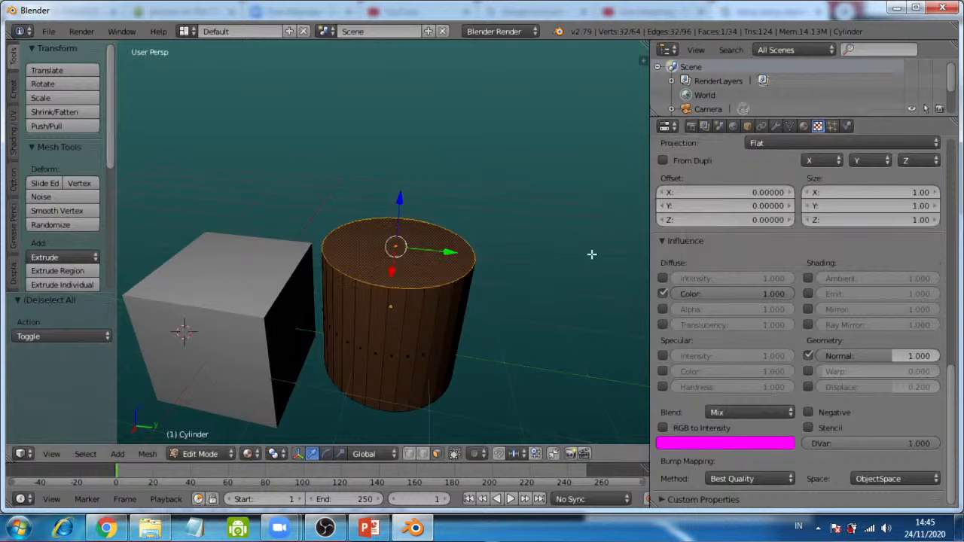
pyautogui.moveTo(496, 358); pyautogui.dragTo(494, 224, button='middle')
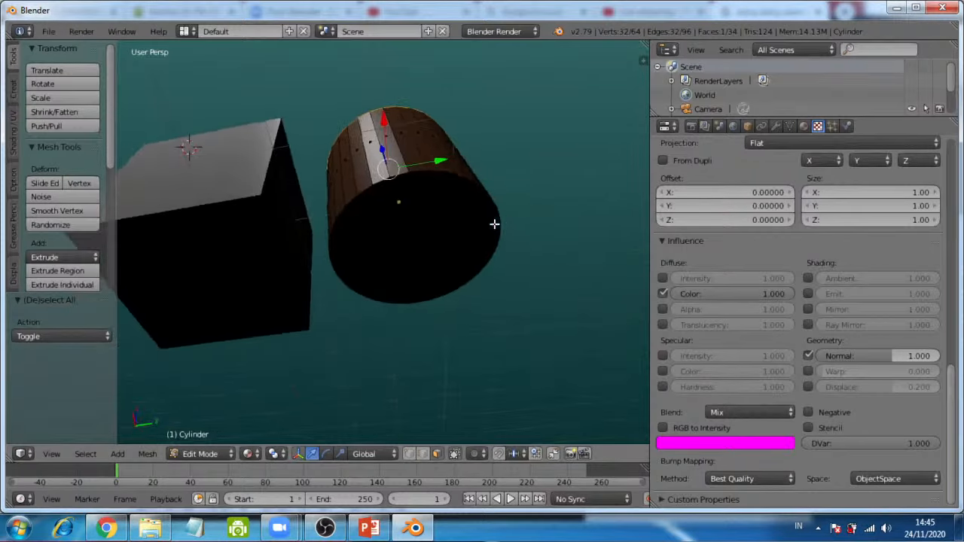
pyautogui.keyDown('shift'); pyautogui.rightClick(423, 226); pyautogui.keyUp('shift')
pyautogui.moveTo(484, 152); pyautogui.dragTo(460, 301, button='middle')
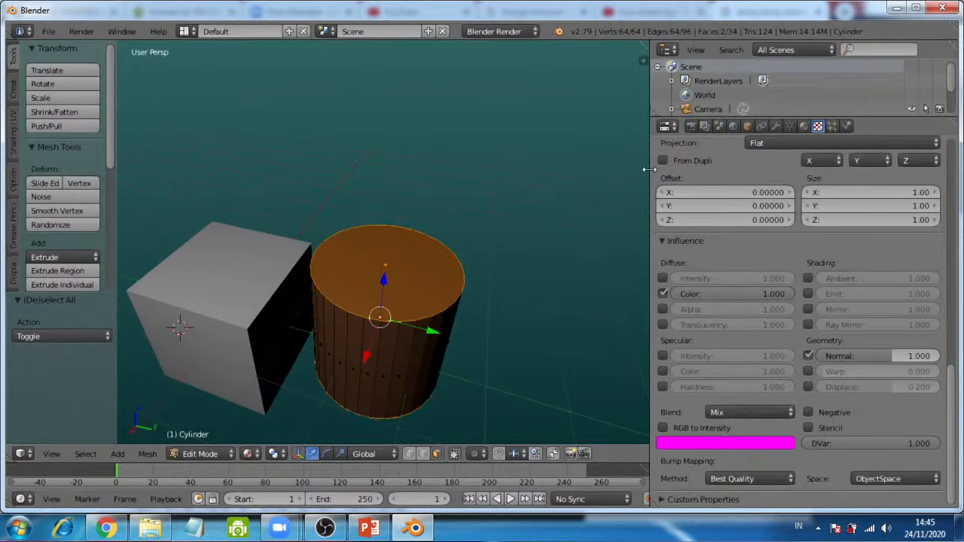
# Step: Widen the 3D view, split it into two side-by-side views, and hide the tool shelf in the new one
pyautogui.moveTo(648, 169); pyautogui.dragTo(751, 173)
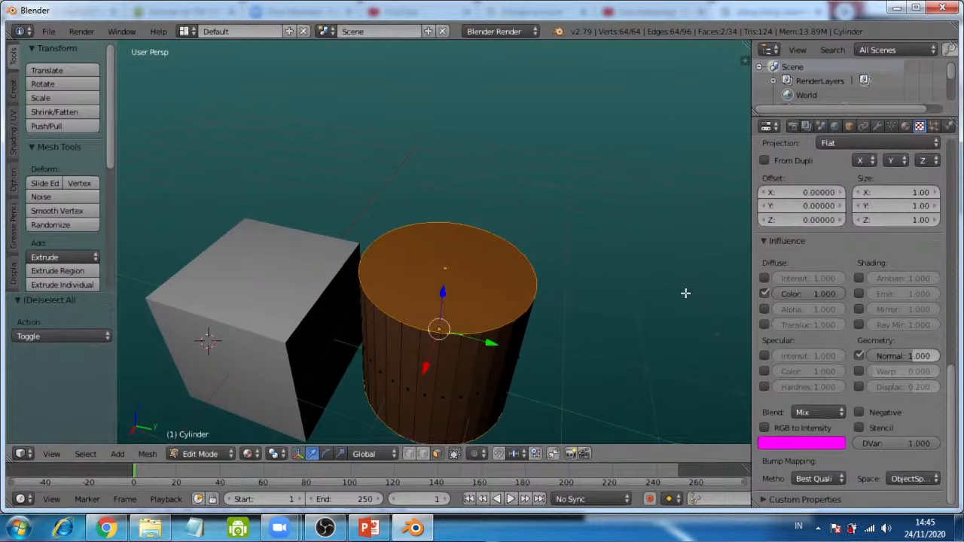
pyautogui.scroll(-1, 491, 344)
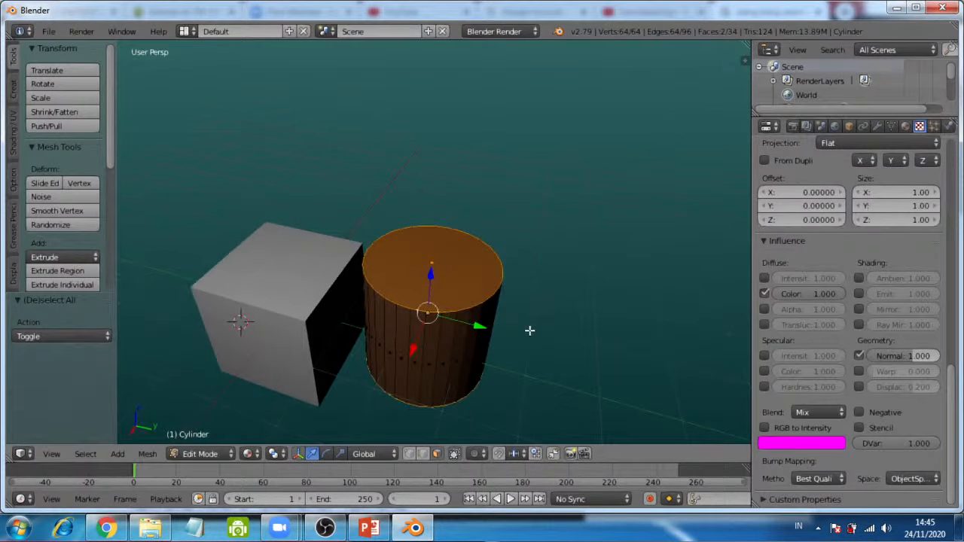
pyautogui.moveTo(489, 329); pyautogui.dragTo(353, 296, button='middle')
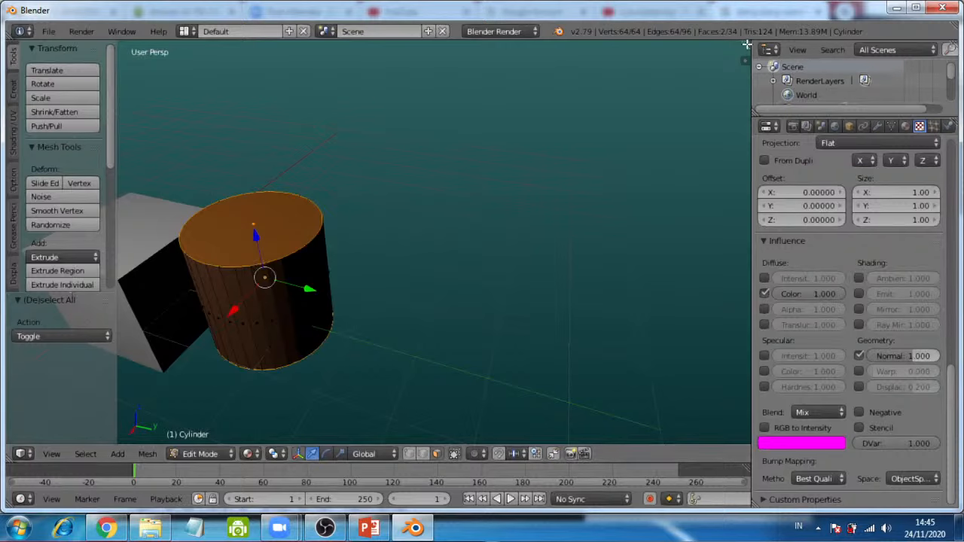
pyautogui.moveTo(747, 45); pyautogui.dragTo(409, 140)
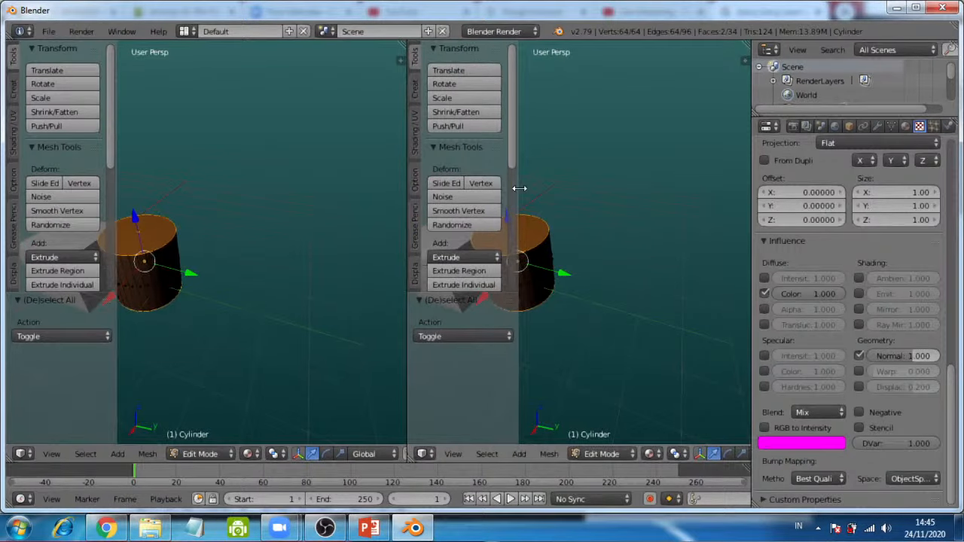
pyautogui.press('t')
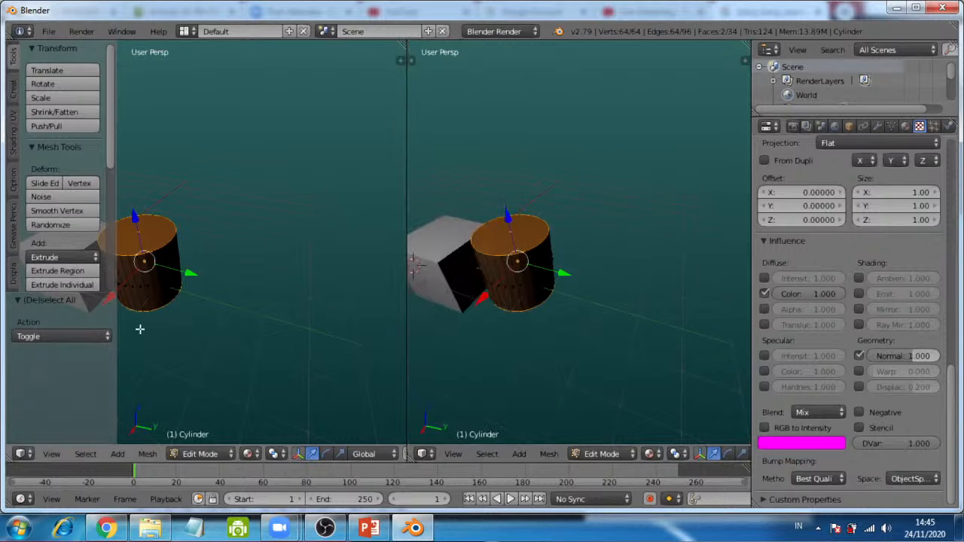
pyautogui.keyDown('shift'); pyautogui.moveTo(154, 298); pyautogui.dragTo(283, 273, button='middle'); pyautogui.keyUp('shift')
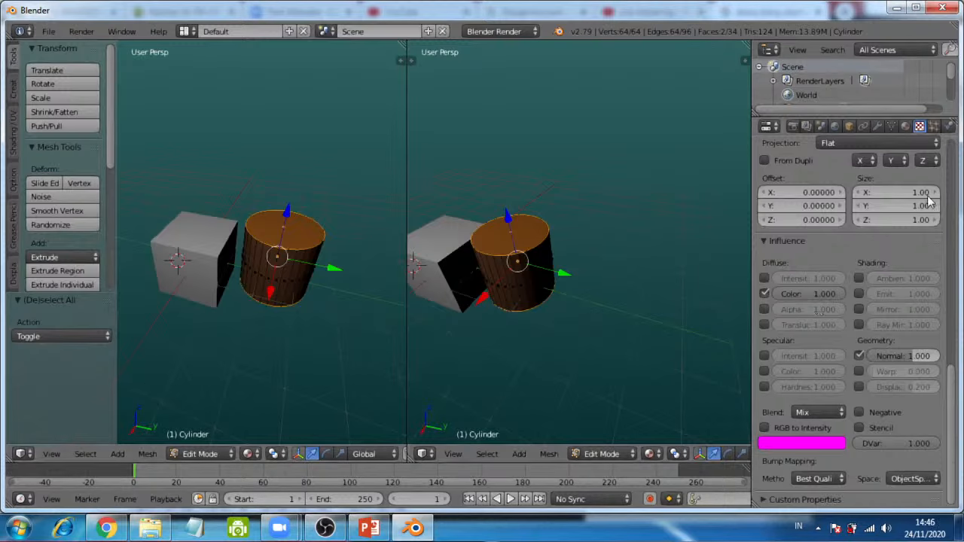
# Step: Change the newly split view without the tool shelf from a 3D View to the UV/Image Editor
pyautogui.click(768, 126)
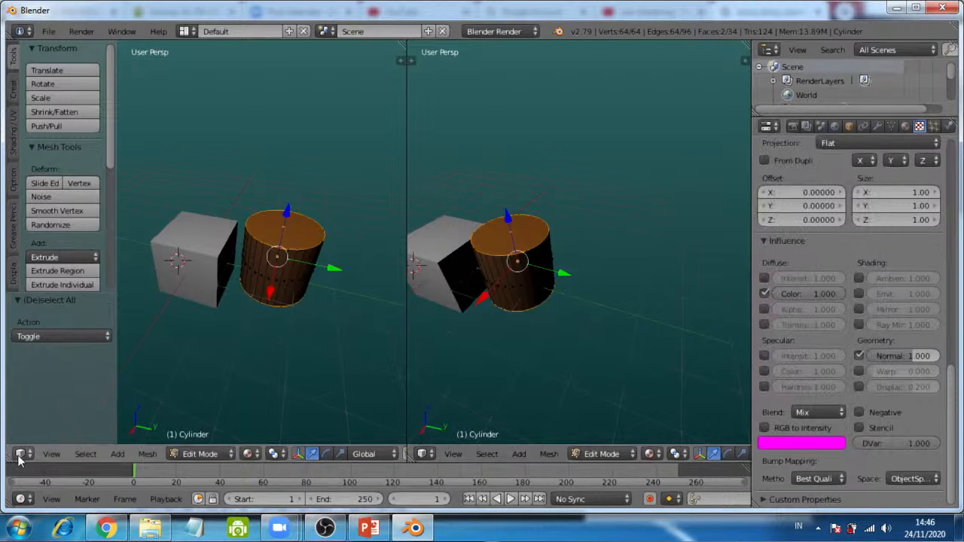
pyautogui.click(425, 454)
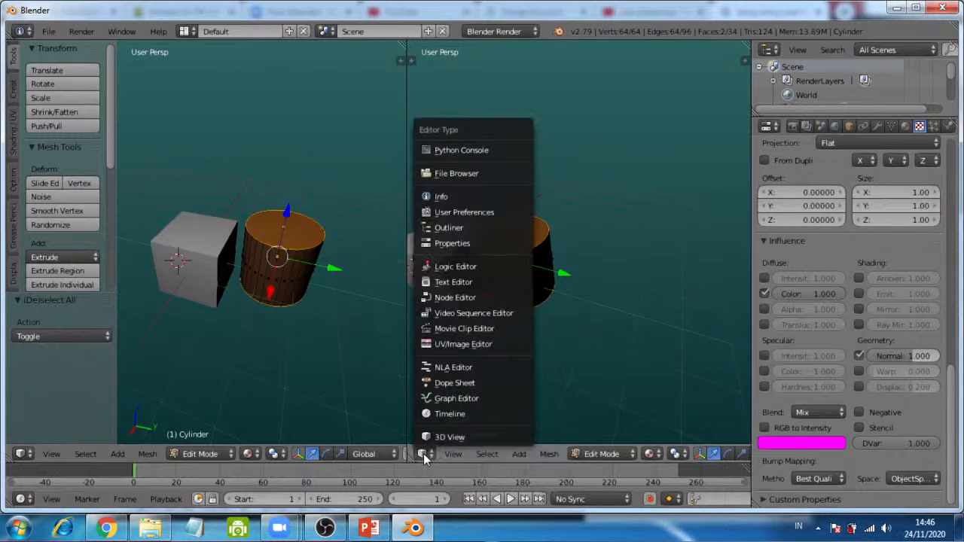
pyautogui.click(442, 348)
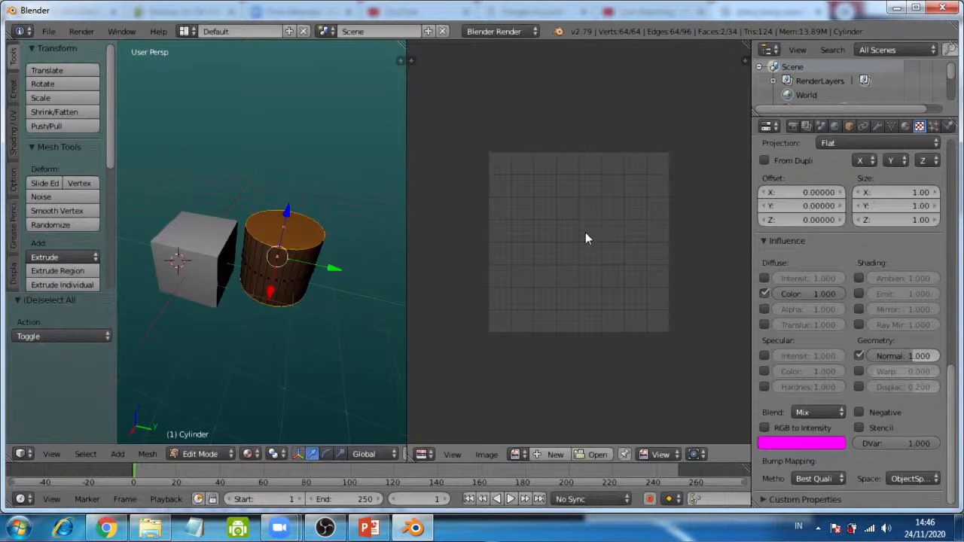
# Step: Adjust the divider between the two views and load kAYU SEAMLESS.jpg as the UV editor's image
pyautogui.moveTo(404, 365); pyautogui.dragTo(399, 402)
pyautogui.click(511, 455)
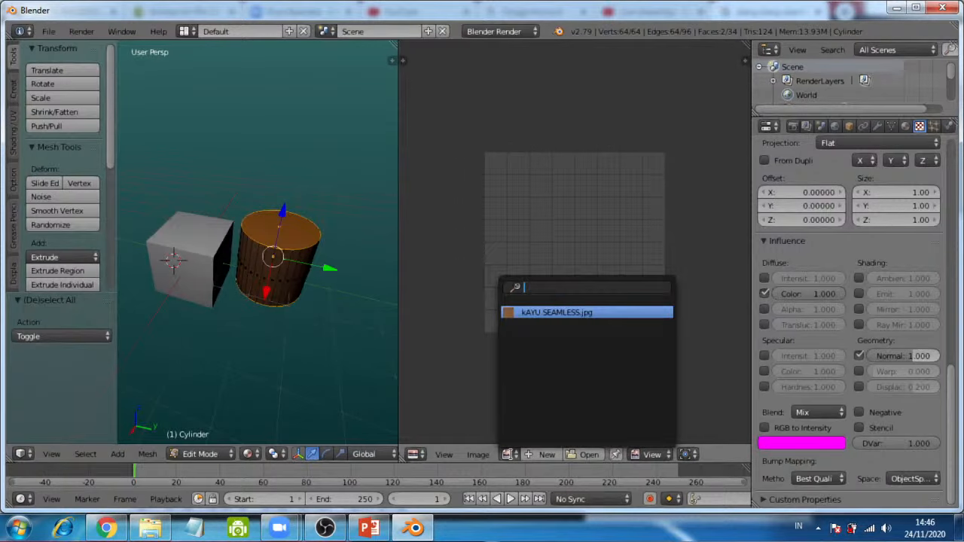
pyautogui.click(564, 311)
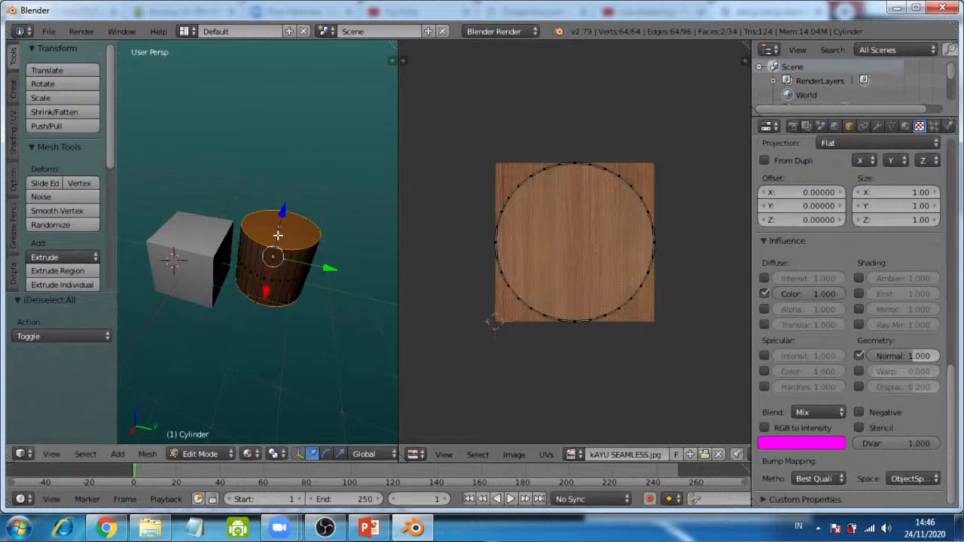
# Step: Try to apply Project From View to the selected cap faces from the top view
pyautogui.moveTo(250, 298); pyautogui.dragTo(272, 315, button='middle')
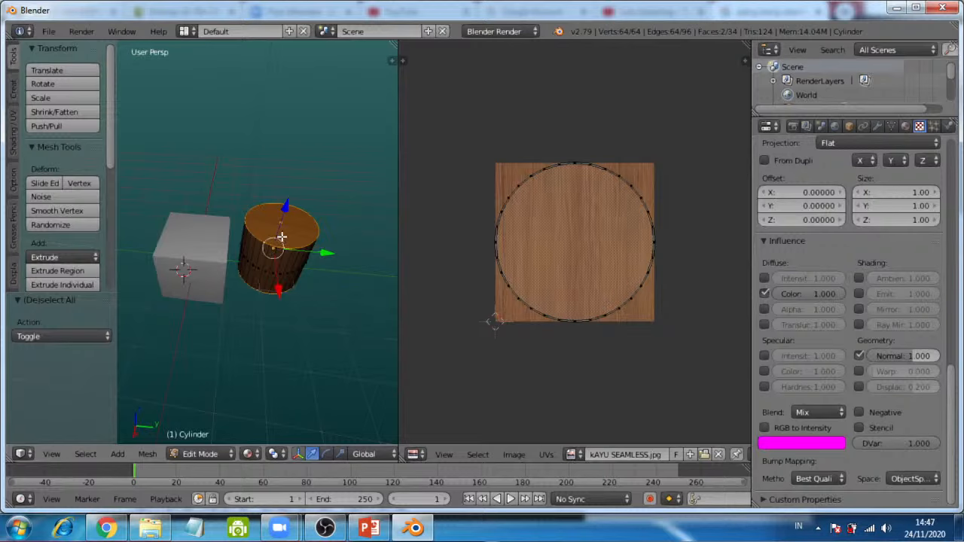
pyautogui.press('KP_7')
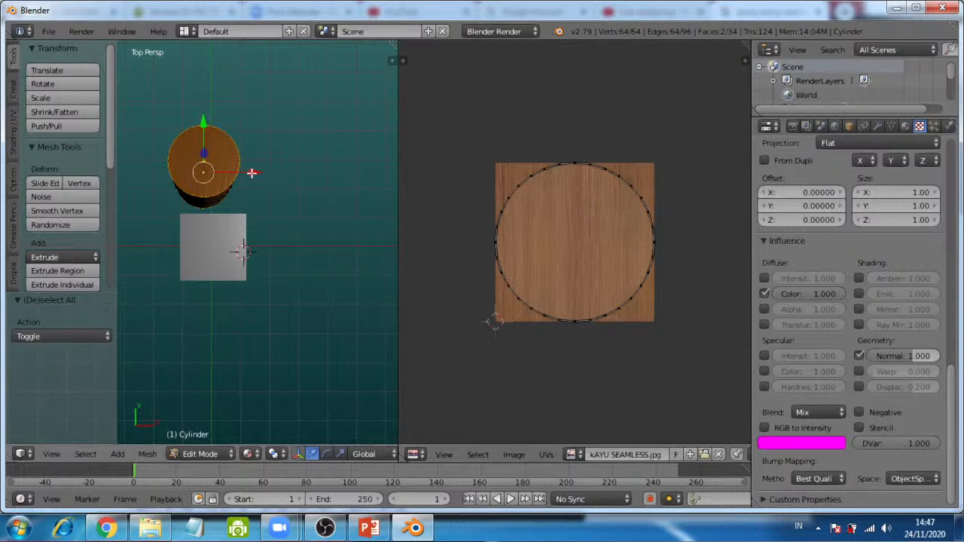
pyautogui.press('u')
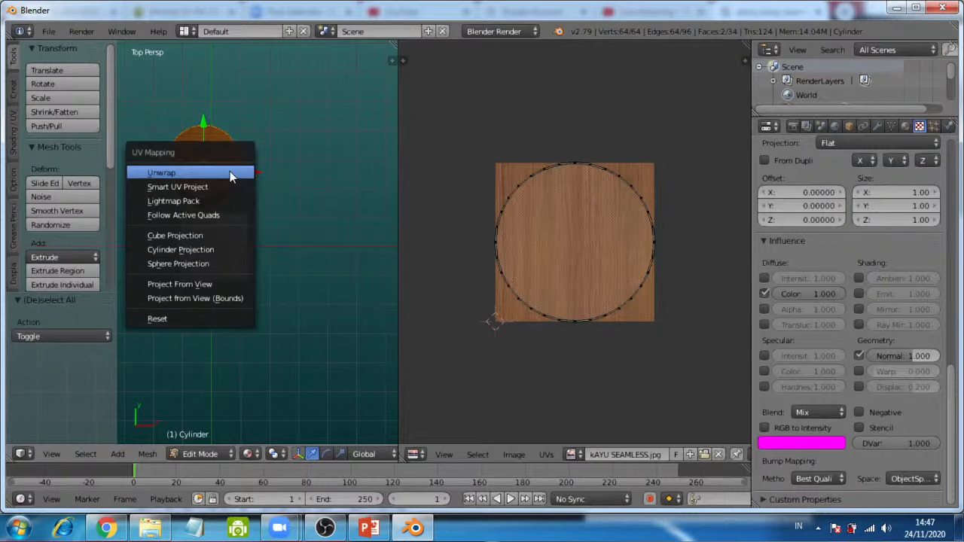
pyautogui.click(194, 285)
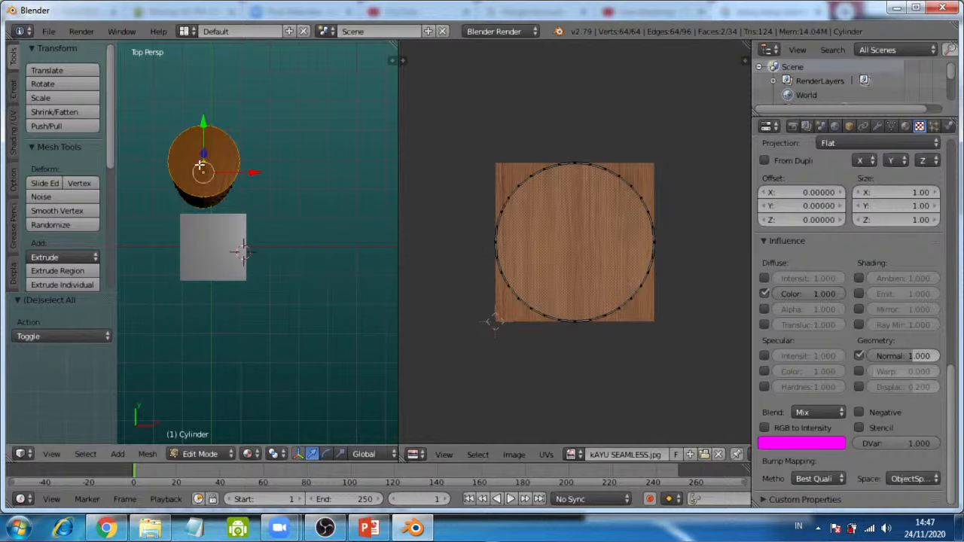
pyautogui.press('u')
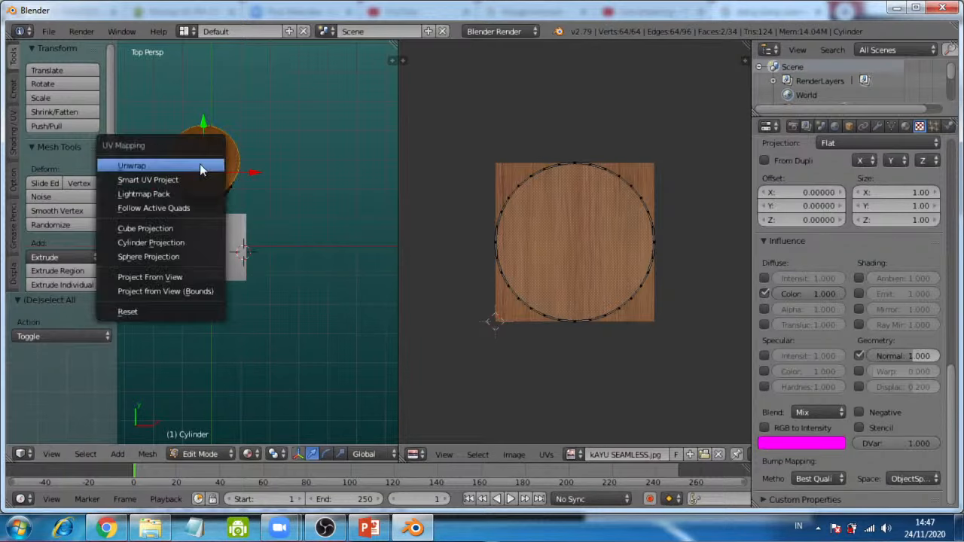
pyautogui.click(181, 278)
# Step: Orbit to an angled view and unwrap the selected cap faces with Project From View
pyautogui.moveTo(275, 189); pyautogui.dragTo(282, 133, button='middle')
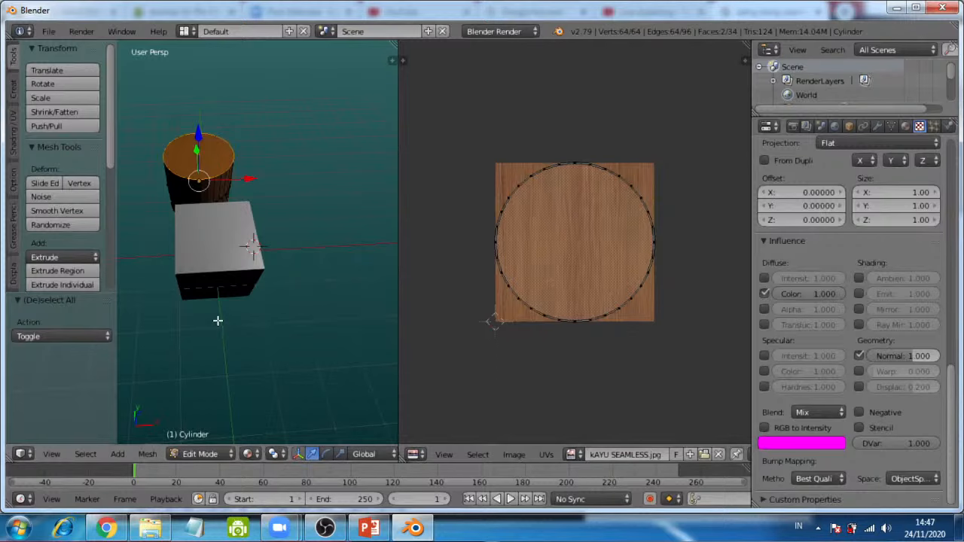
pyautogui.press('u')
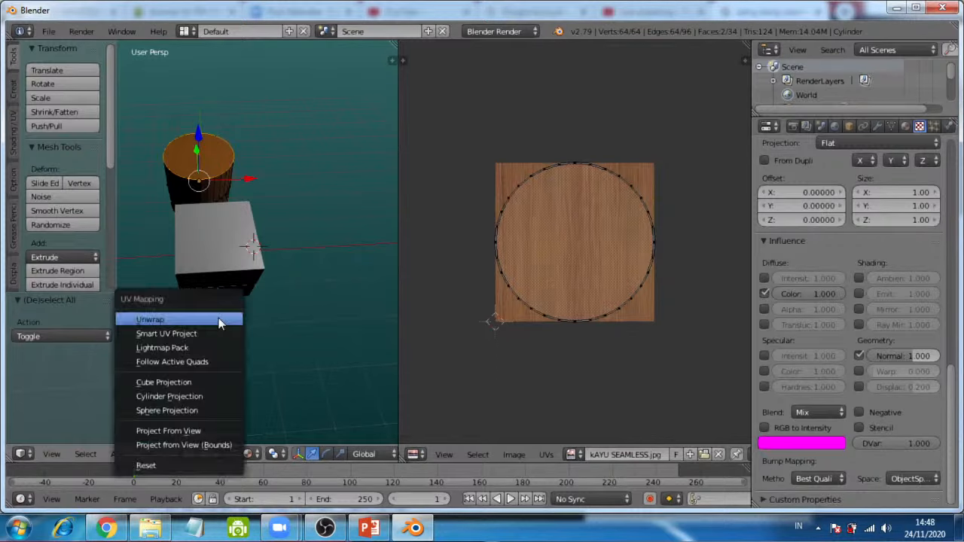
pyautogui.click(184, 434)
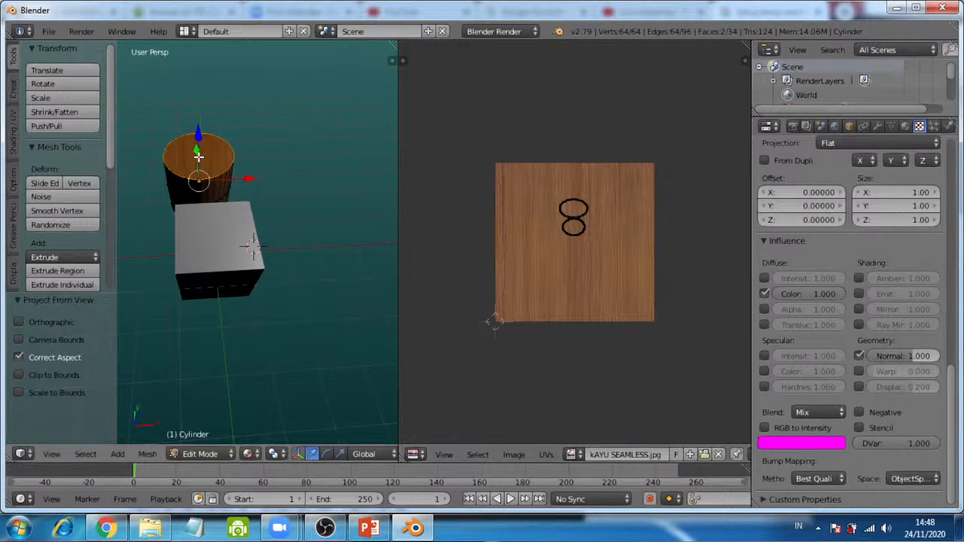
# Step: Return to the top view and unwrap the selected cap faces with Project From View
pyautogui.press('KP_7')
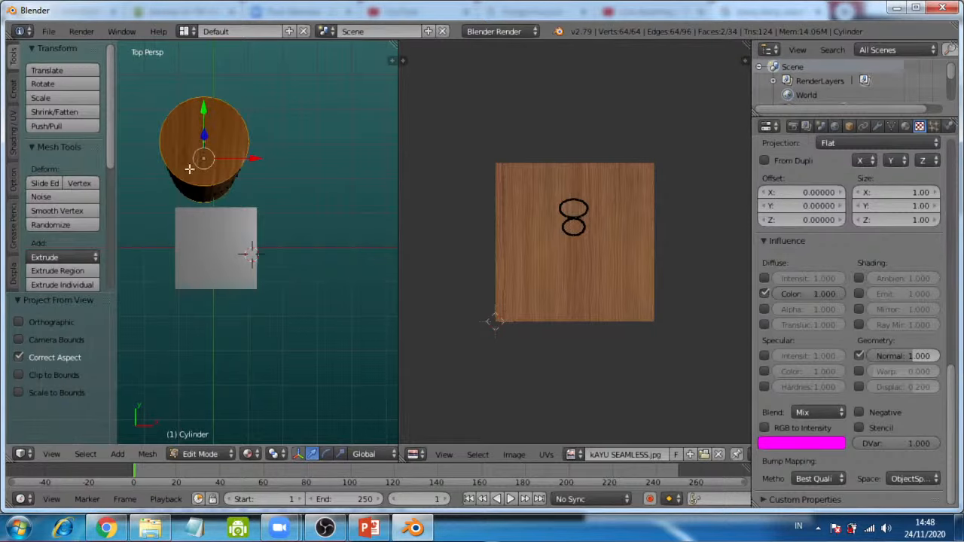
pyautogui.press('u')
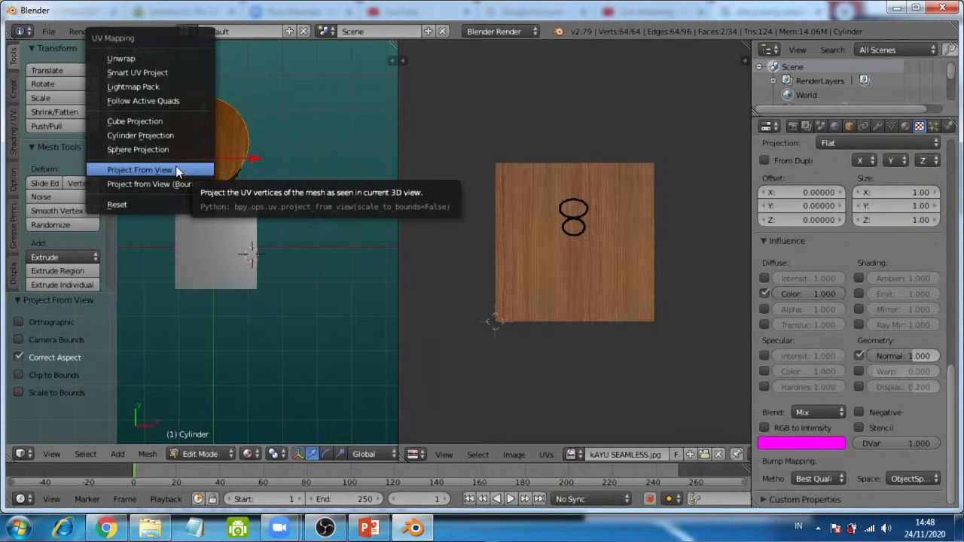
pyautogui.click(176, 168)
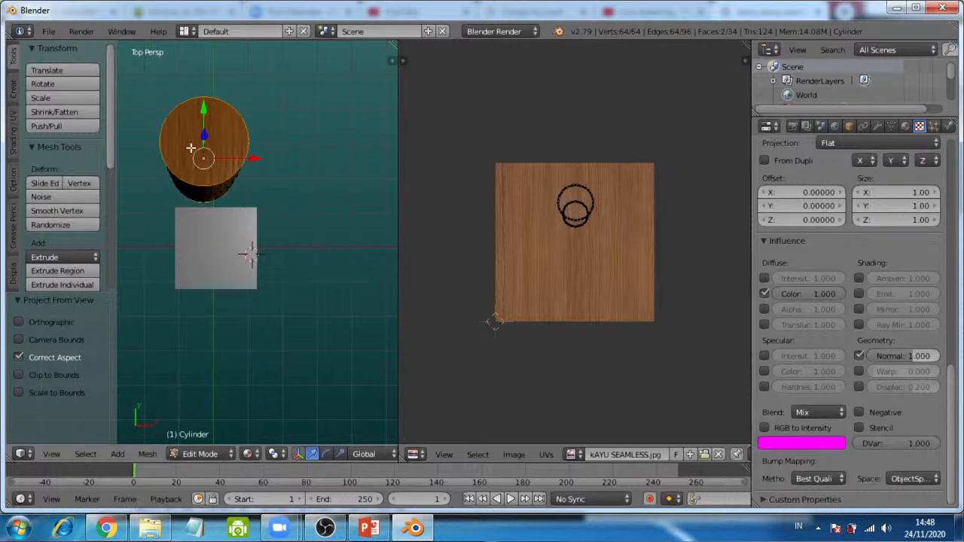
# Step: Select all of the cap faces' UVs and scale them up by about 5.27 over the wood image
pyautogui.scroll(3, 232, 165)
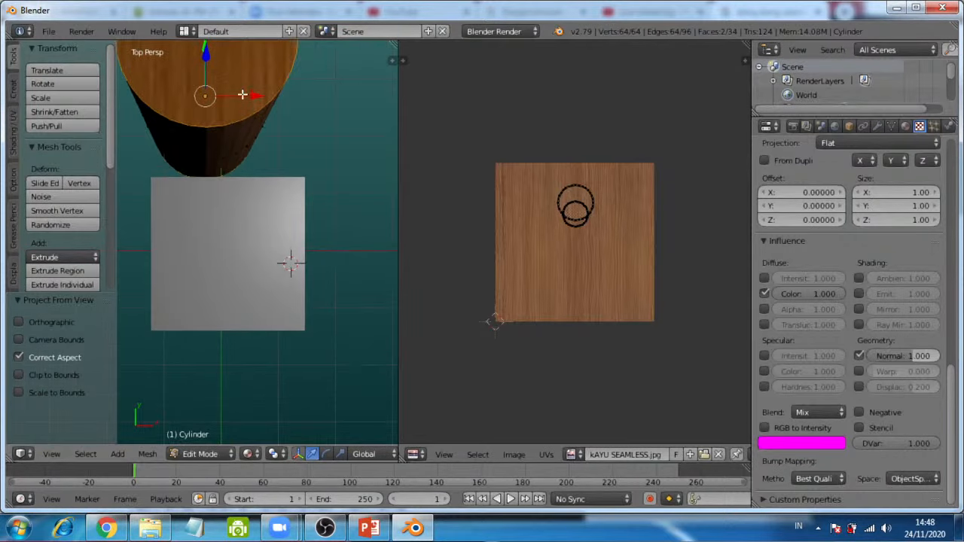
pyautogui.keyDown('shift'); pyautogui.moveTo(241, 93); pyautogui.dragTo(256, 241, button='middle'); pyautogui.keyUp('shift')
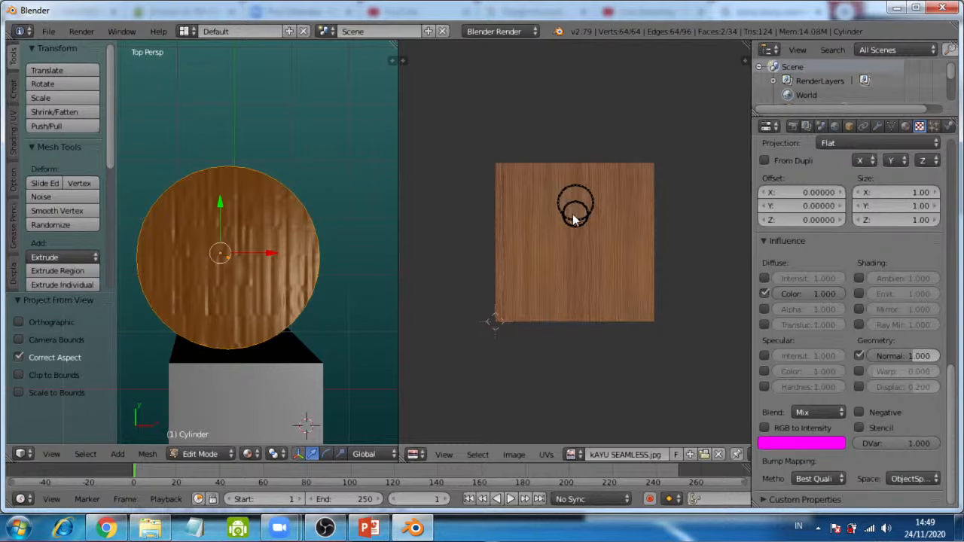
pyautogui.press('a')
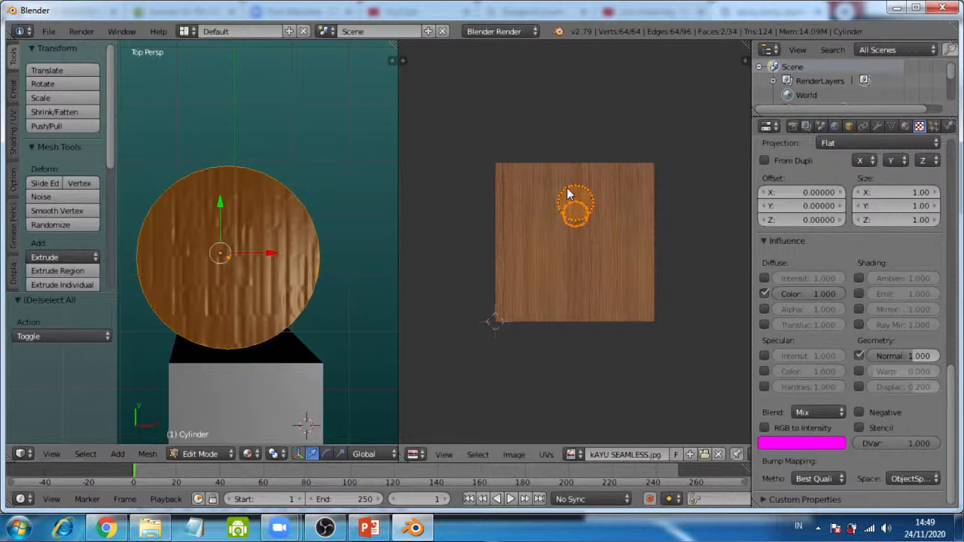
pyautogui.press('s')
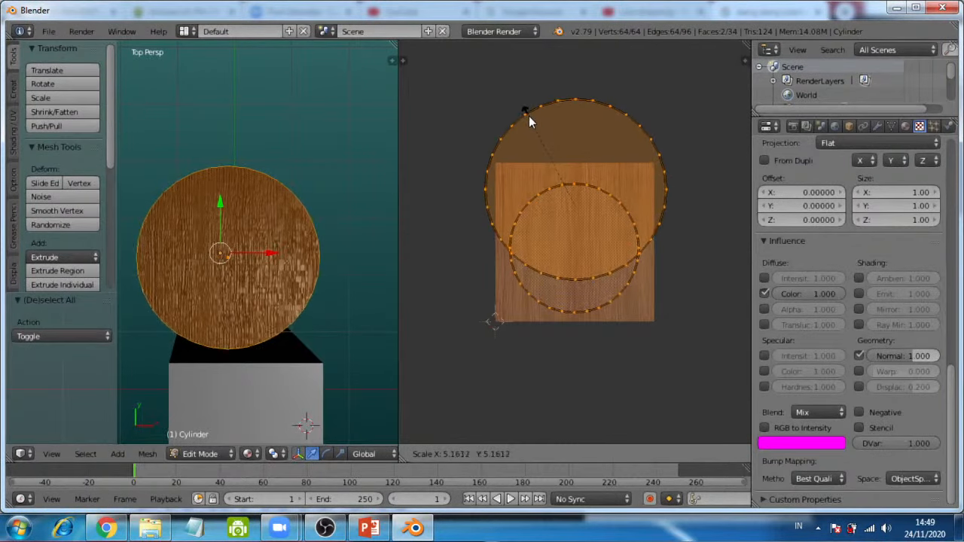
pyautogui.click(528, 115)
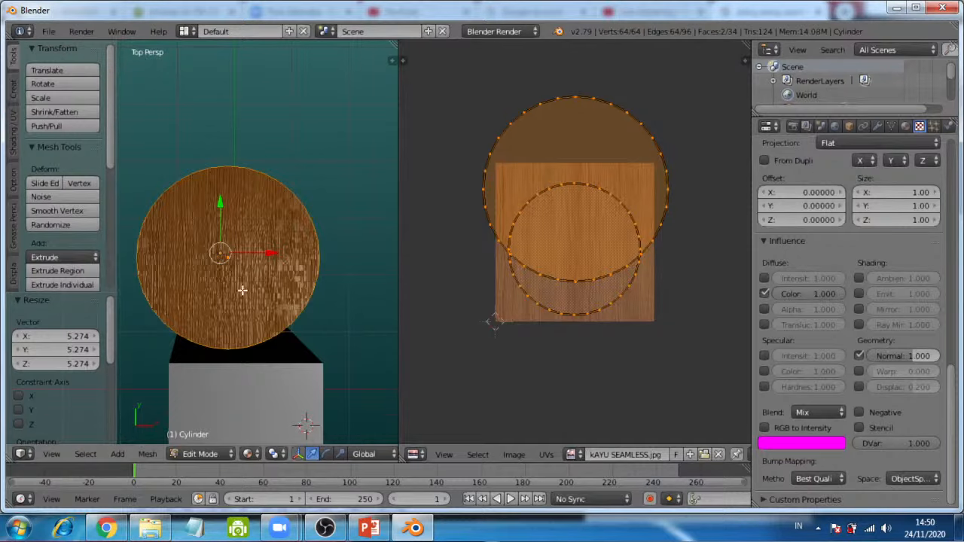
pyautogui.scroll(3, 242, 290)
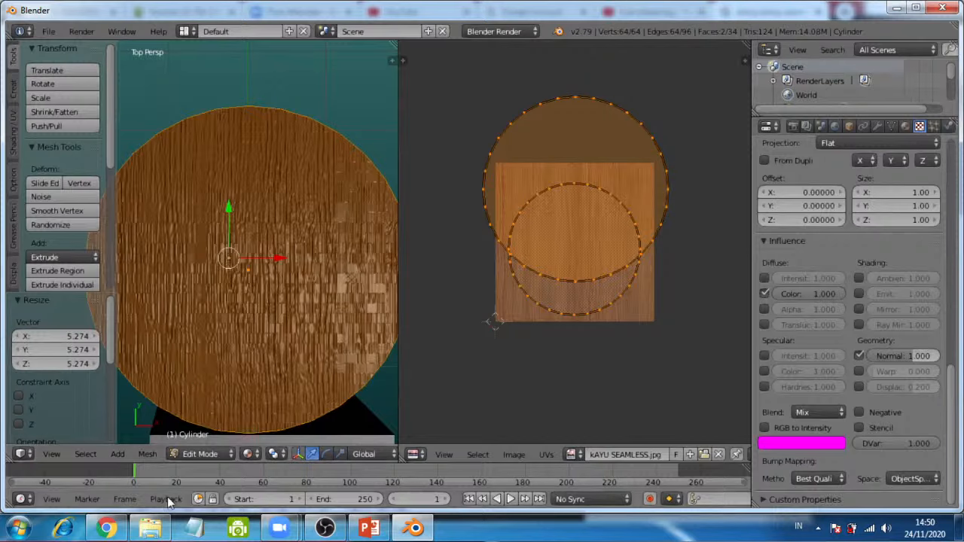
# Step: Switch to Chrome and try to open textures.org in a new tab
pyautogui.click(106, 528)
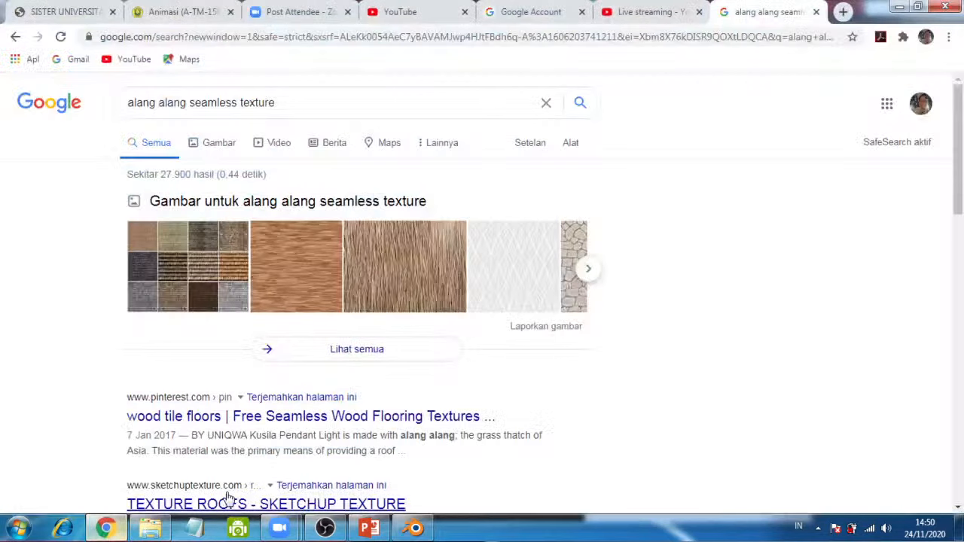
pyautogui.click(843, 11)
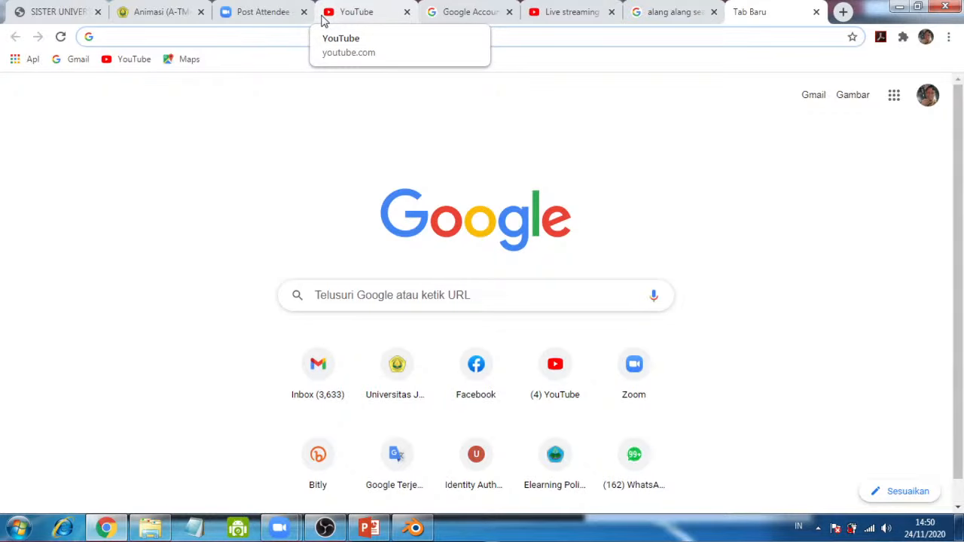
pyautogui.write('text')
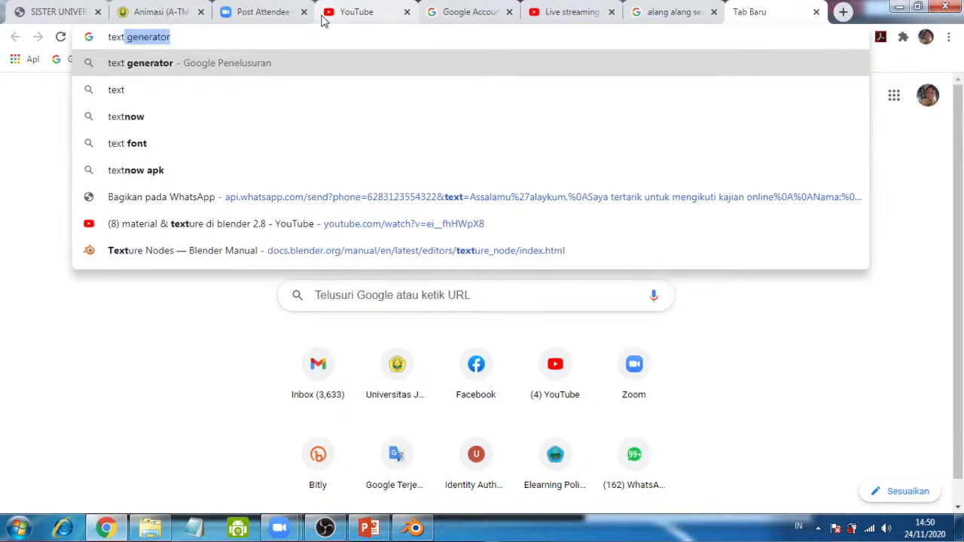
pyautogui.write('ures')
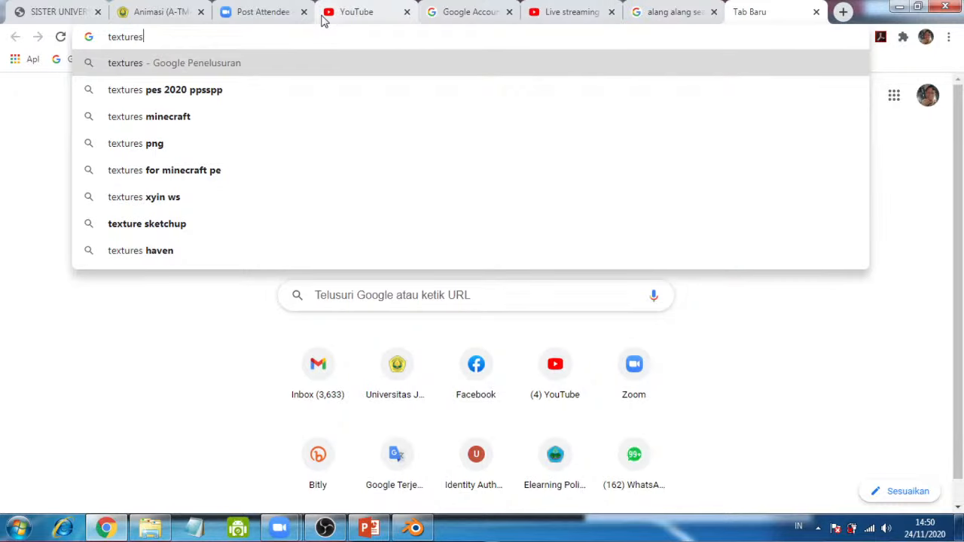
pyautogui.write('.')
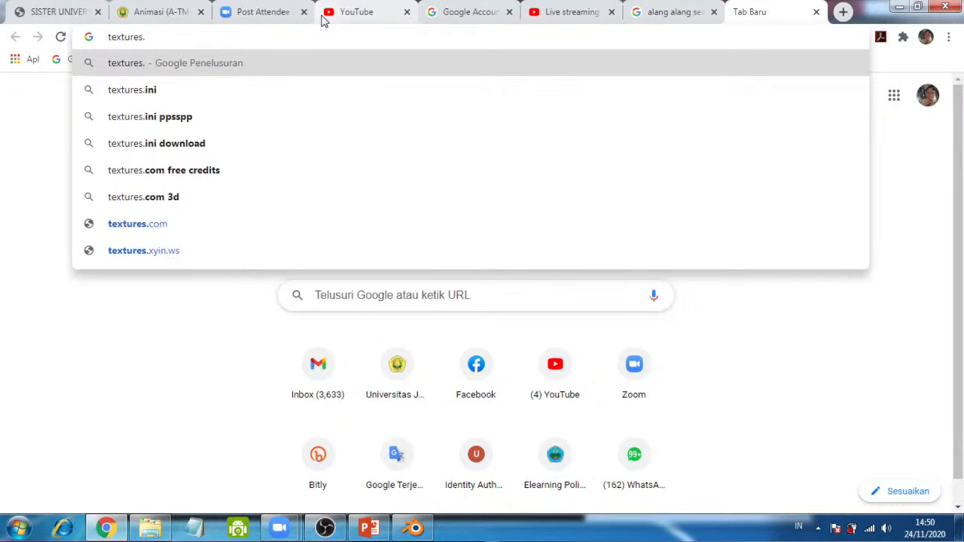
pyautogui.write('org')
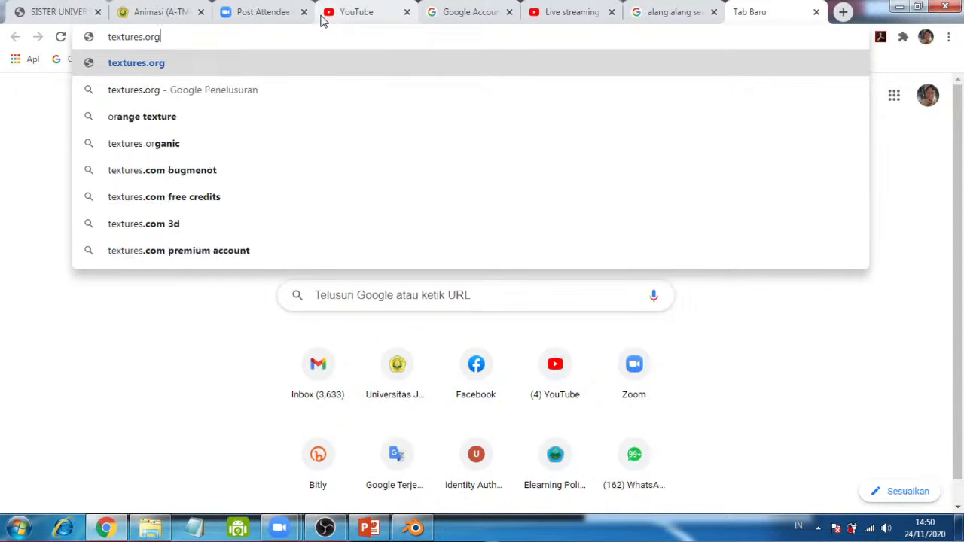
pyautogui.press('Return')
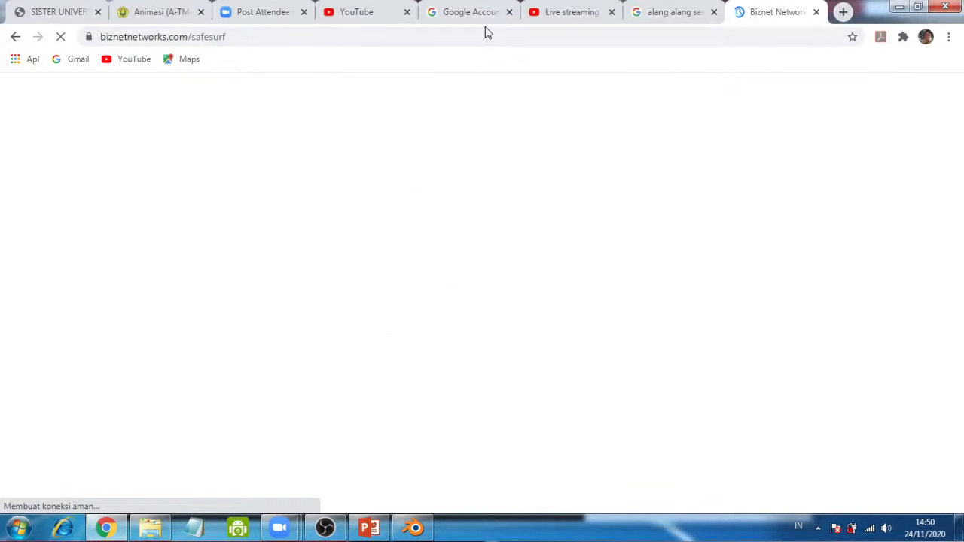
# Step: Open the textures.com website in the current tab
pyautogui.click(288, 34)
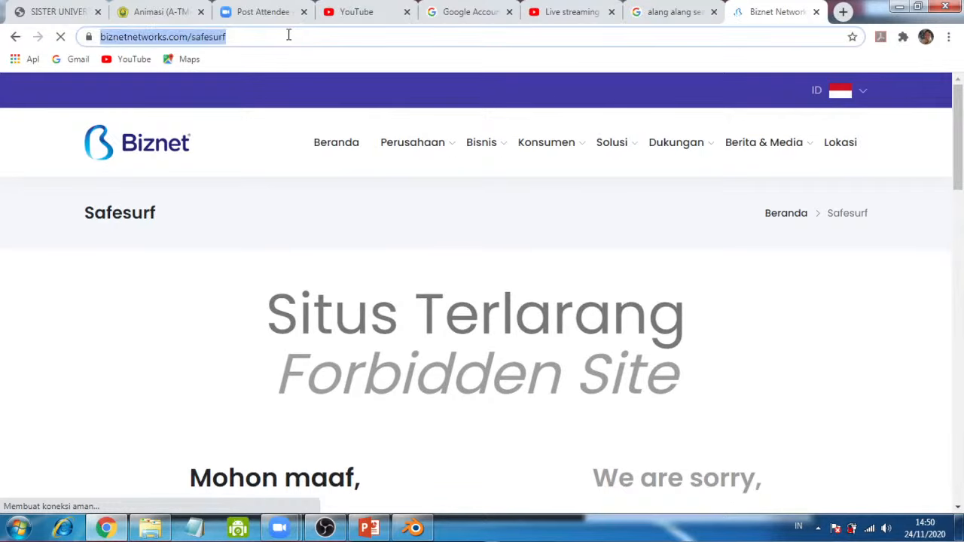
pyautogui.write('te')
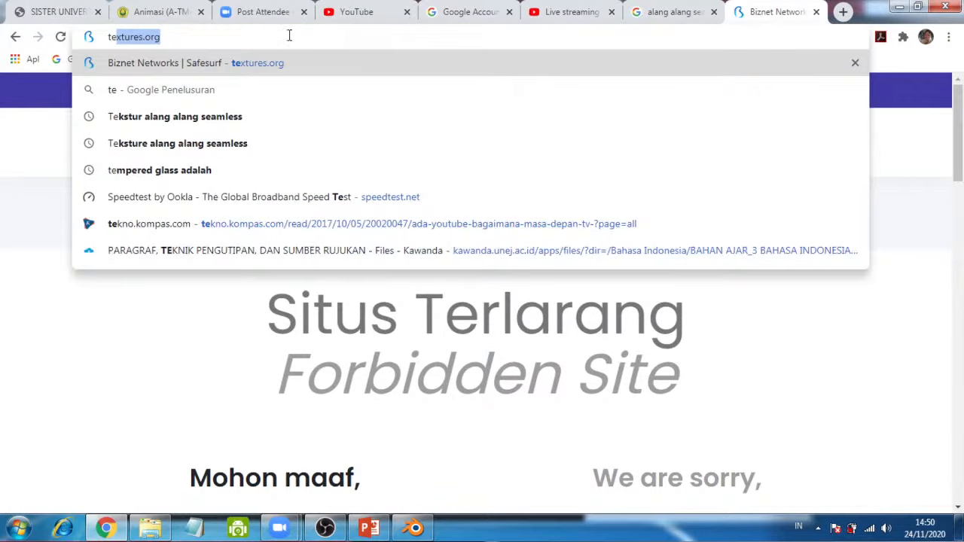
pyautogui.write('xtu')
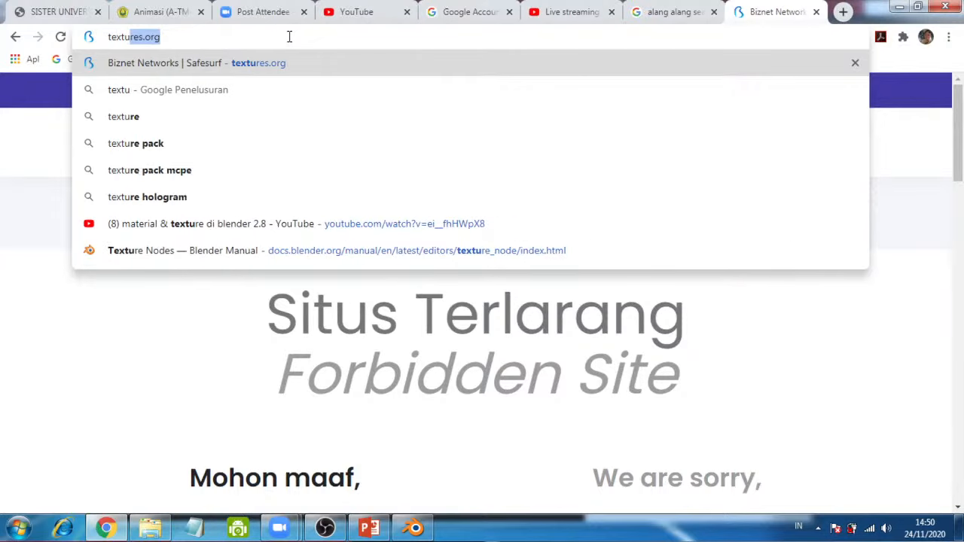
pyautogui.write('res.com')
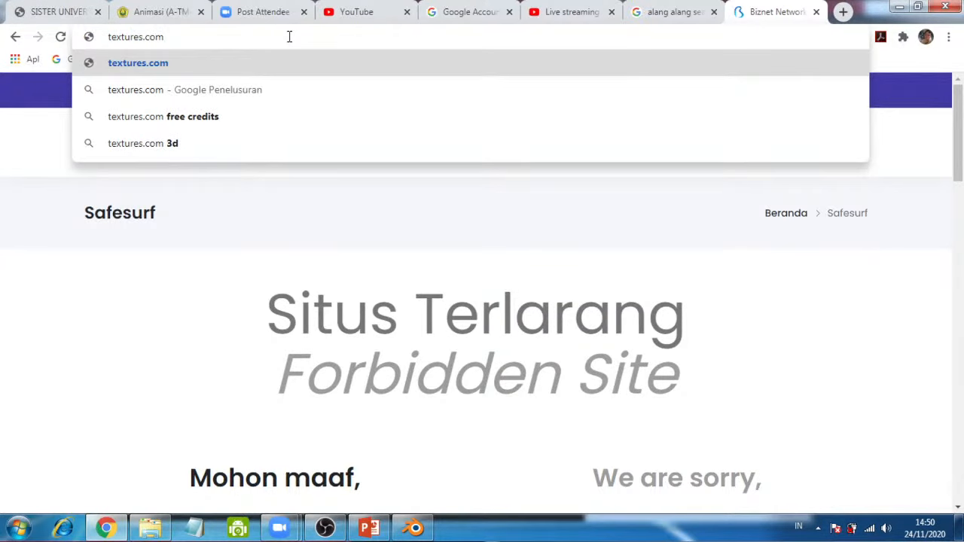
pyautogui.press('Return')
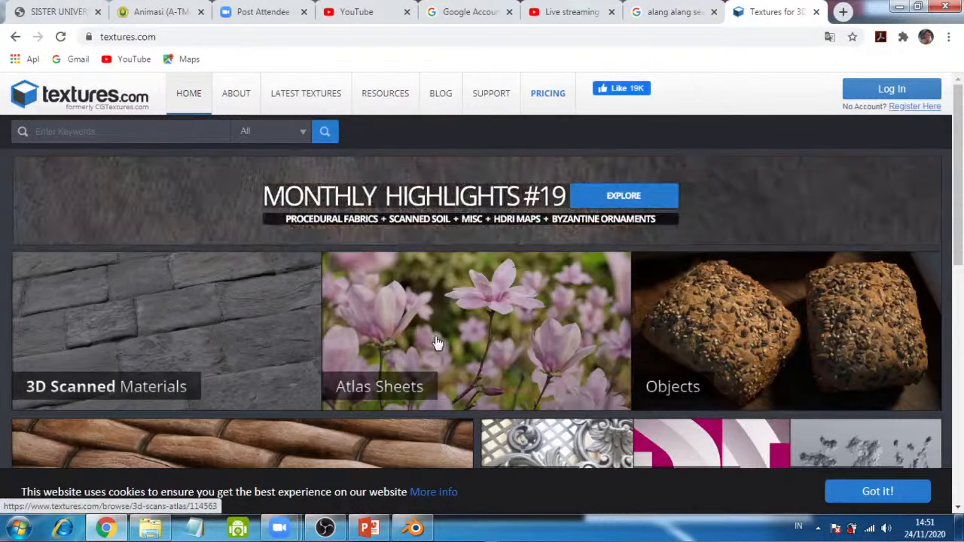
# Step: Open Atlas Sheets in a background tab and browse the Photo Textures categories on the home page
pyautogui.middleClick(437, 340)
pyautogui.scroll(-1, 435, 342)
pyautogui.scroll(-5, 435, 339)
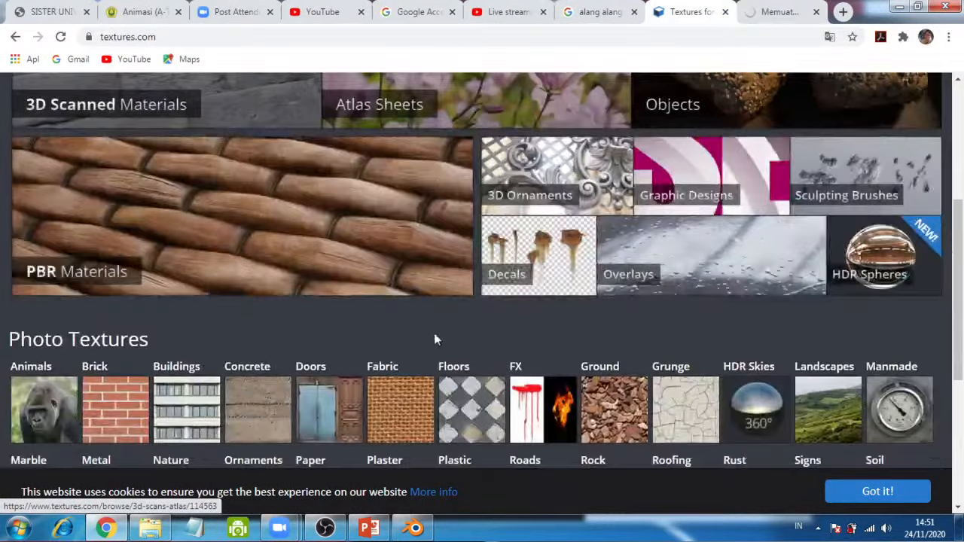
pyautogui.scroll(2, 435, 331)
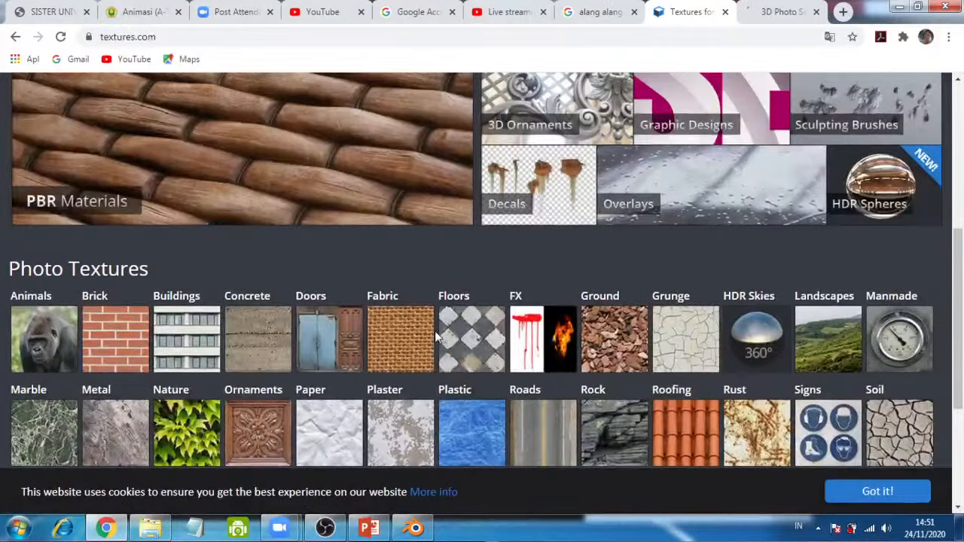
pyautogui.scroll(-1, 436, 339)
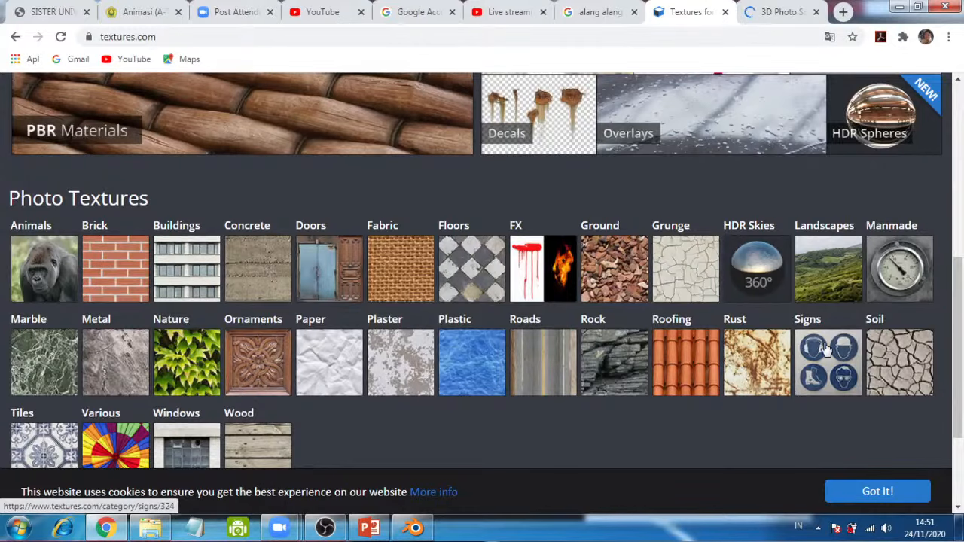
pyautogui.scroll(-2, 825, 350)
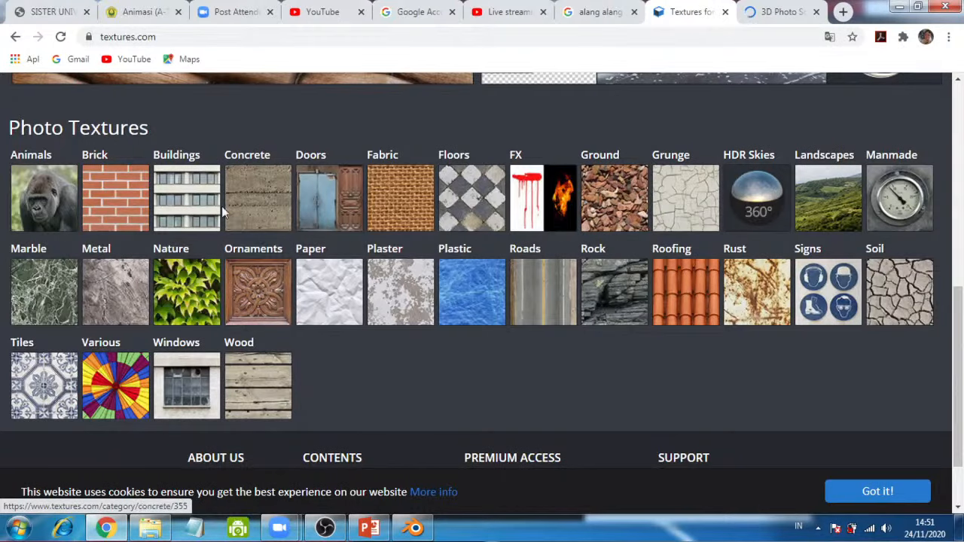
# Step: Open the Fabric category on textures.com and look through its subcategories, from Camouflage and Carpet down to Wool and Wrinkles
pyautogui.click(400, 196)
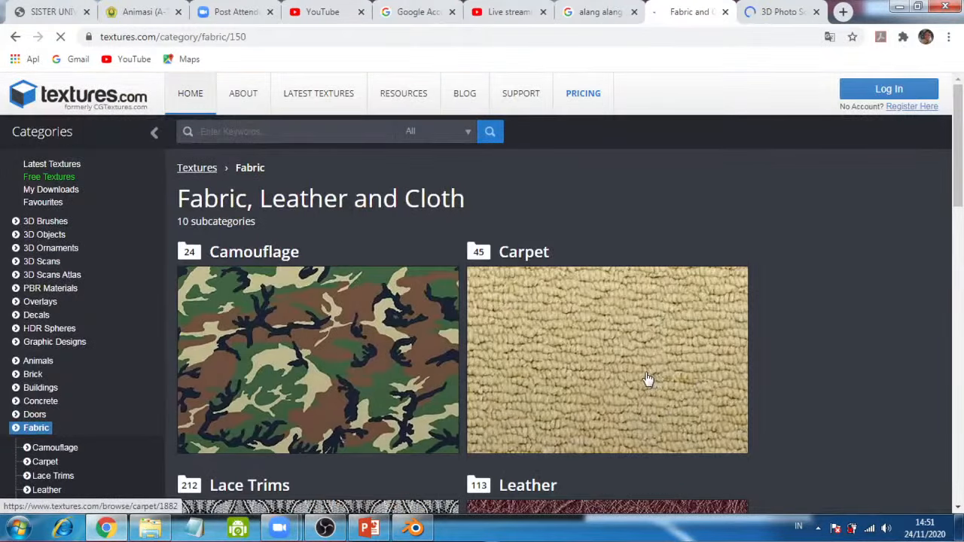
pyautogui.scroll(-4, 648, 376)
pyautogui.scroll(-7, 648, 371)
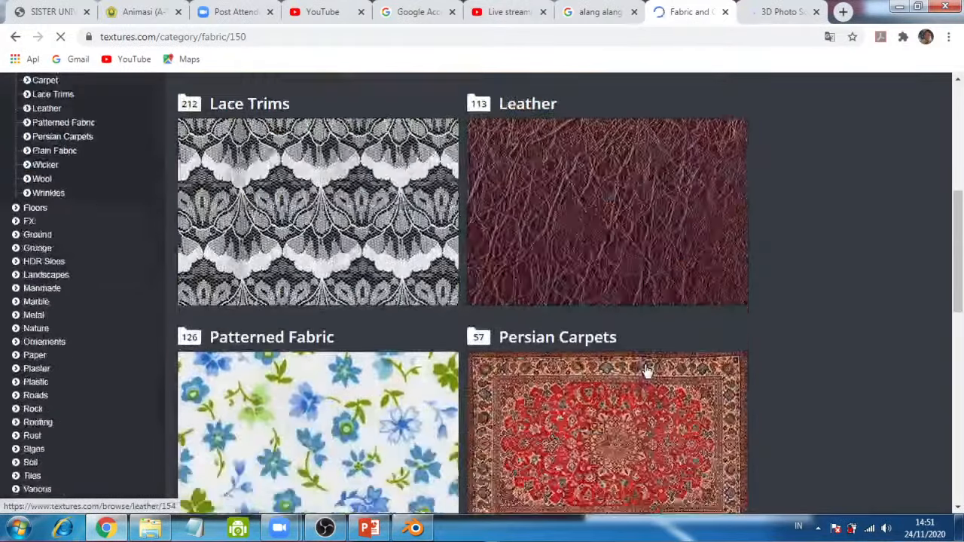
pyautogui.scroll(-3, 645, 371)
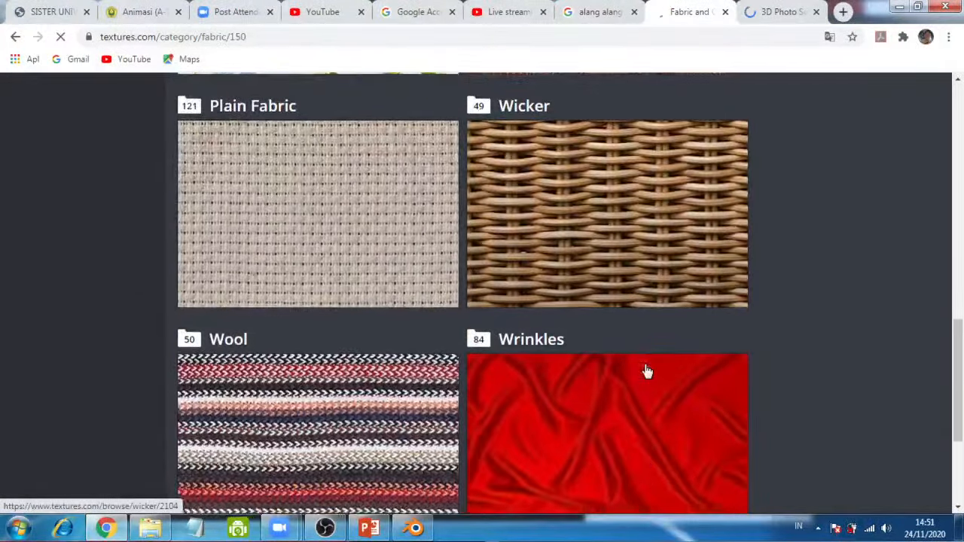
pyautogui.scroll(5, 645, 370)
pyautogui.scroll(5, 646, 368)
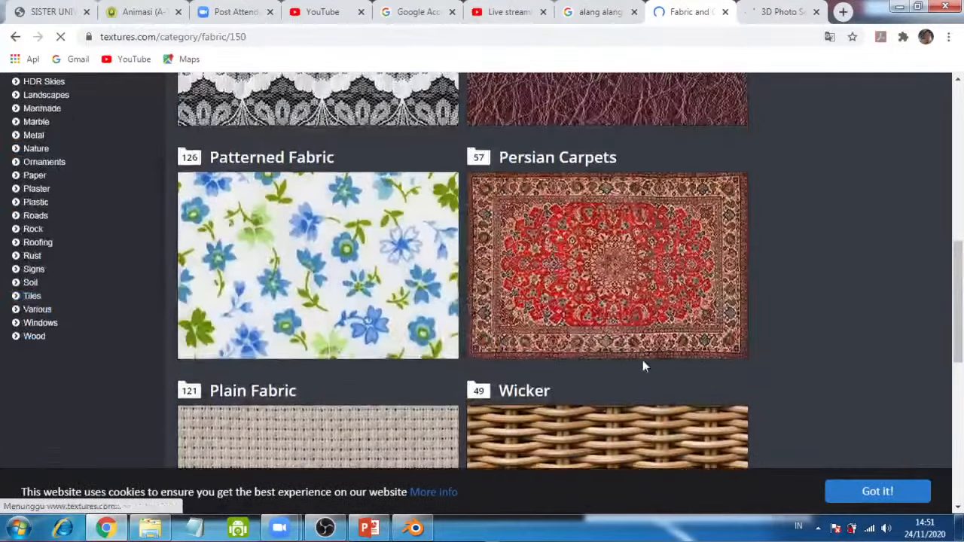
pyautogui.scroll(4, 645, 368)
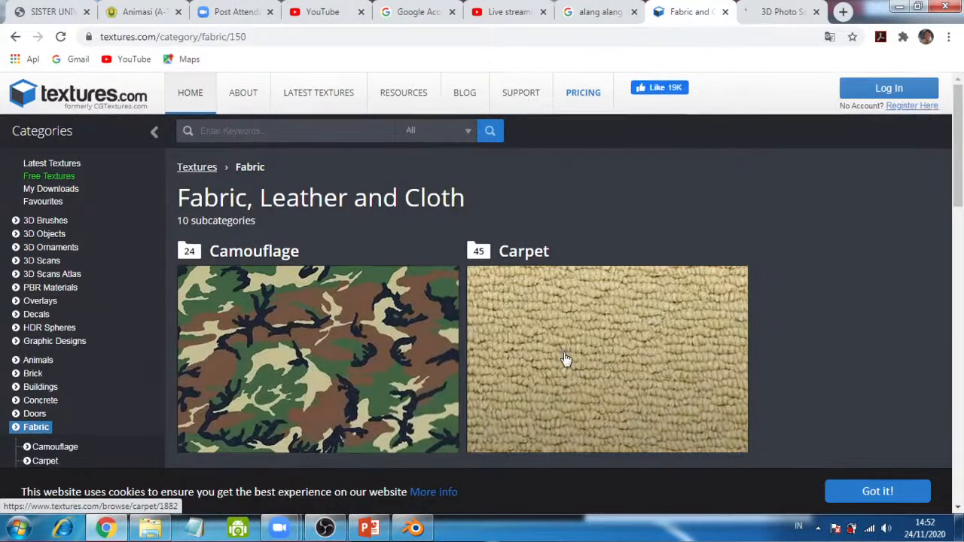
pyautogui.scroll(-3, 566, 359)
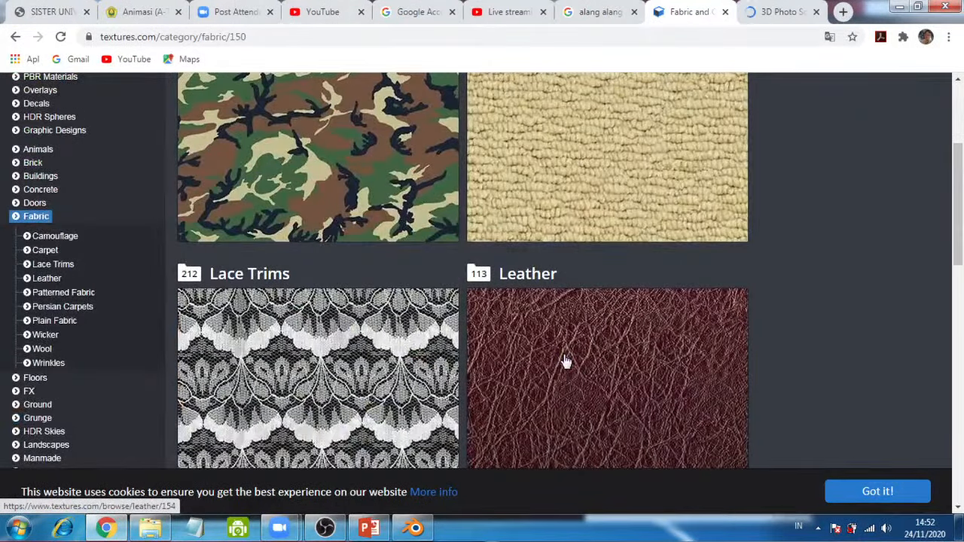
pyautogui.scroll(-2, 566, 359)
pyautogui.scroll(4, 566, 360)
pyautogui.scroll(1, 567, 360)
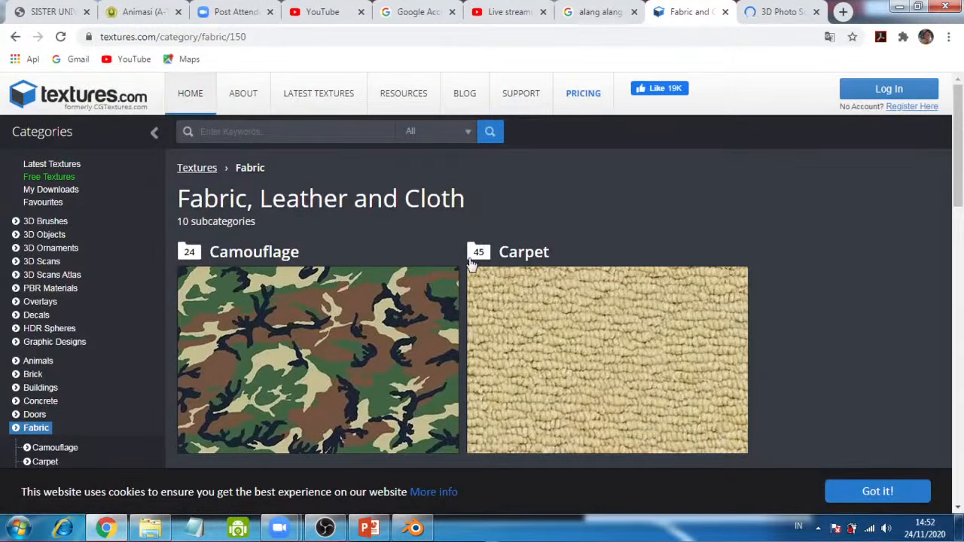
# Step: Switch to Blender and merge the UV/Image editor into the 3D view so the view fills the area
pyautogui.click(414, 530)
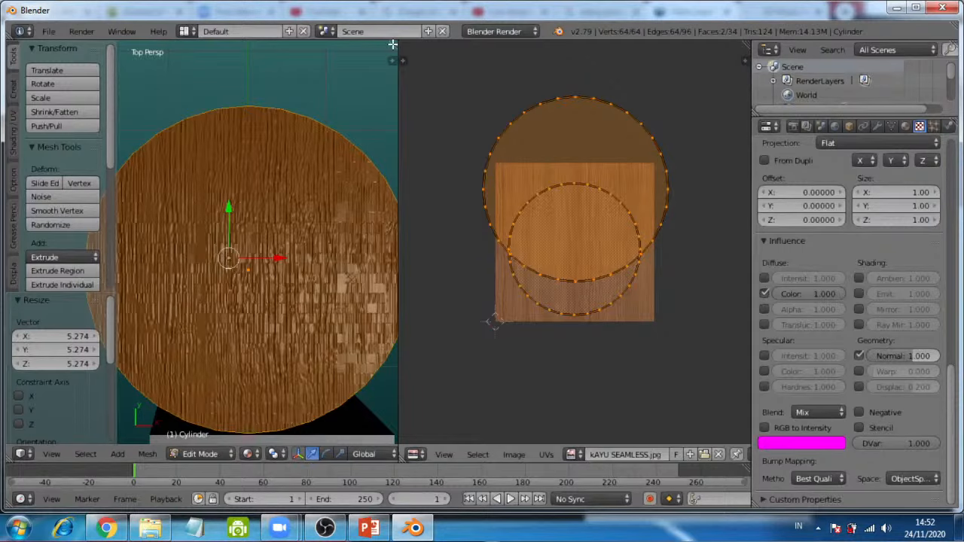
pyautogui.moveTo(396, 44); pyautogui.dragTo(435, 55)
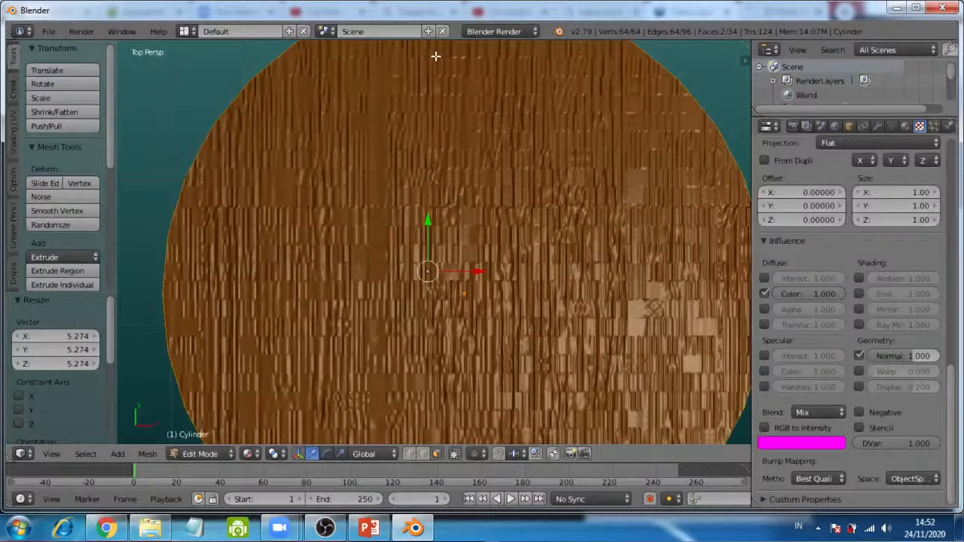
pyautogui.scroll(-6, 548, 273)
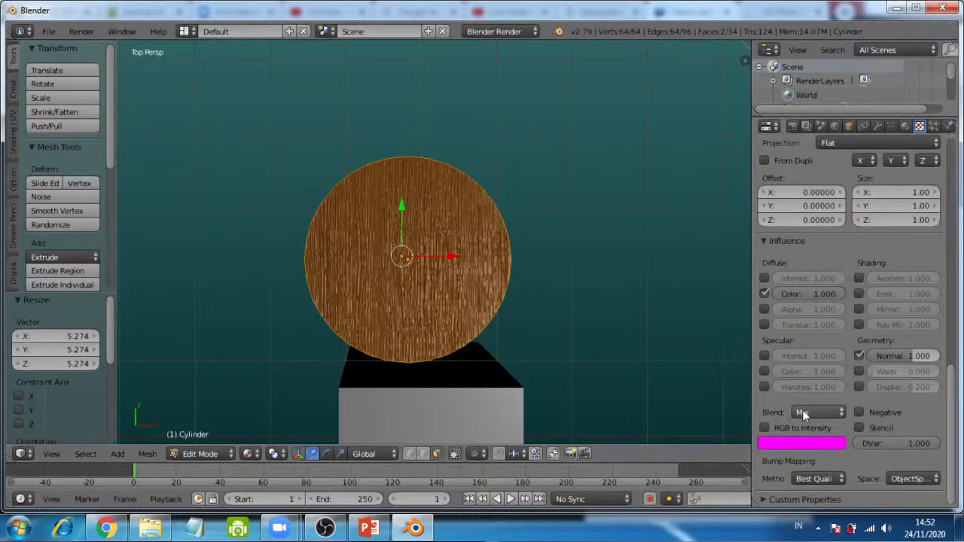
pyautogui.scroll(4, 428, 297)
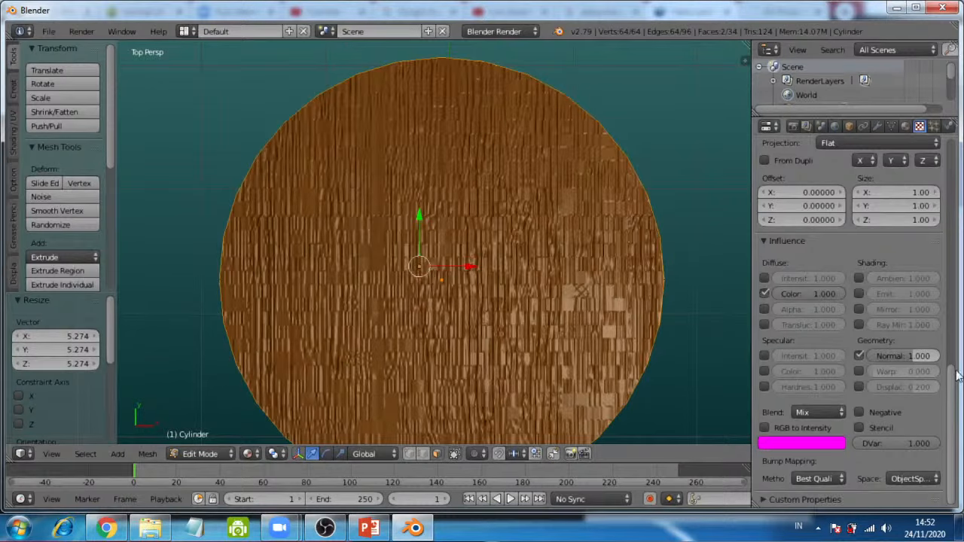
# Step: Turn off the wood texture's Normal influence and inspect the cylinder's cap
pyautogui.click(859, 356)
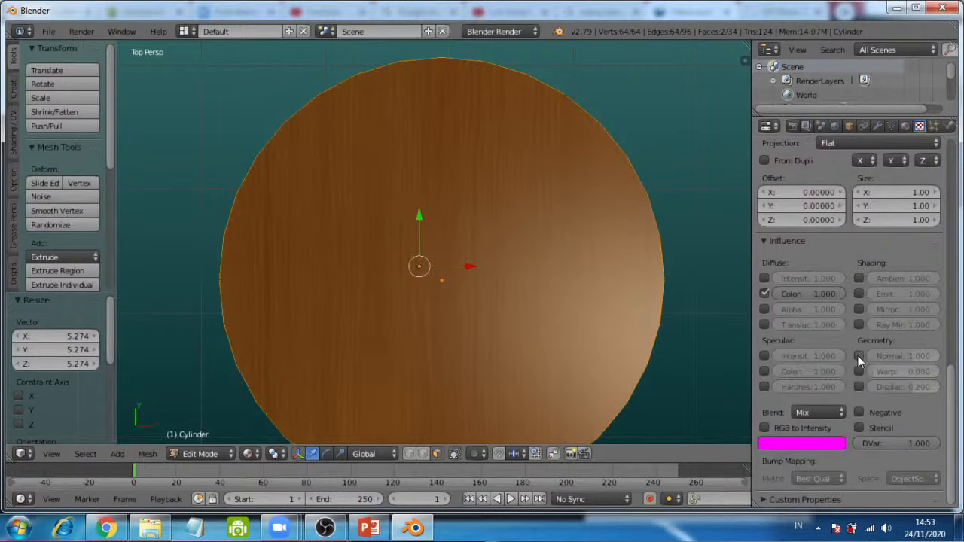
pyautogui.scroll(2, 525, 333)
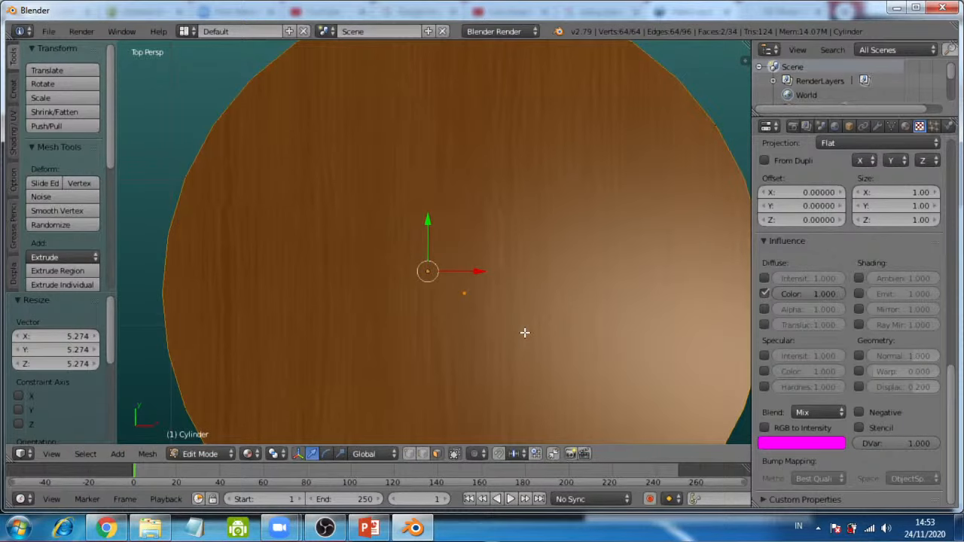
pyautogui.scroll(-1, 525, 332)
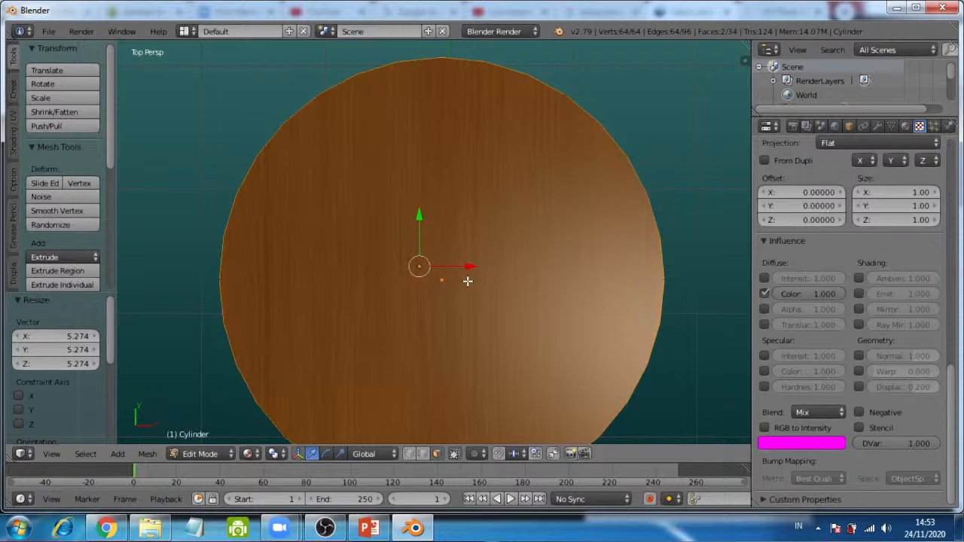
# Step: Set the specular intensity of the Cilinder material to 0.595
pyautogui.click(905, 127)
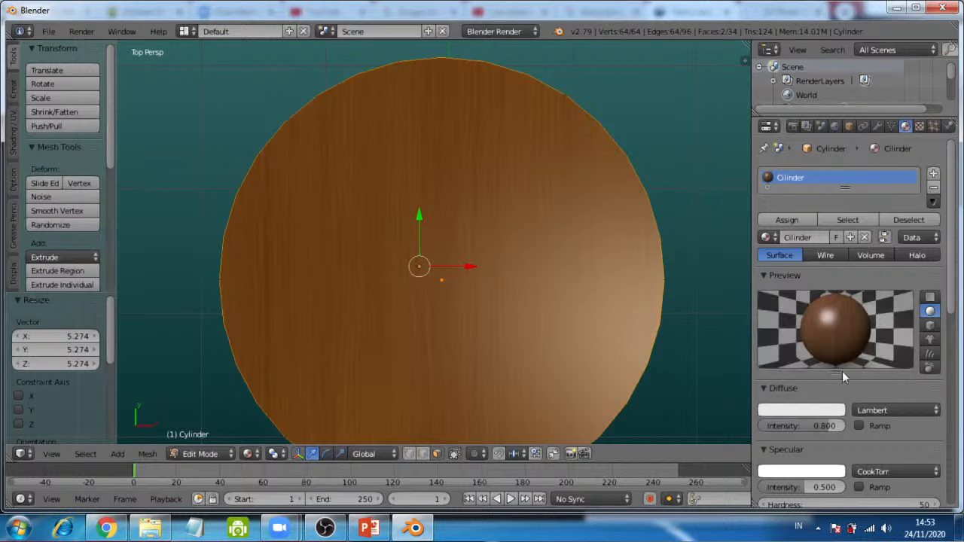
pyautogui.scroll(-2, 858, 399)
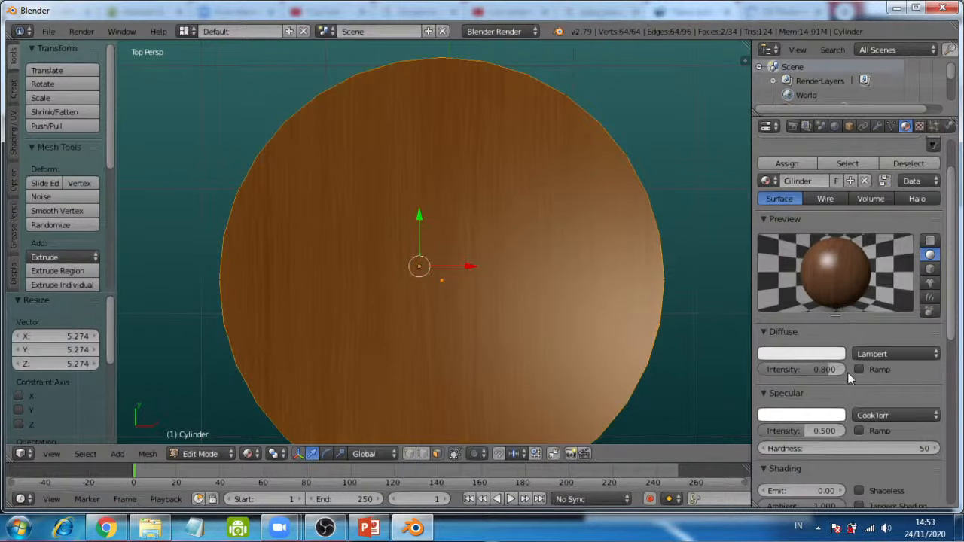
pyautogui.scroll(-1, 884, 388)
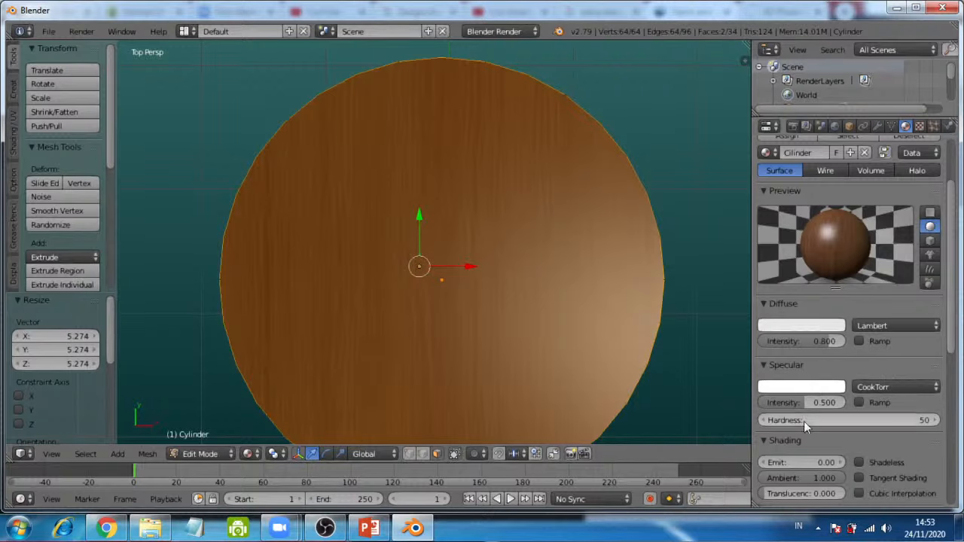
pyautogui.moveTo(812, 402); pyautogui.dragTo(848, 403)
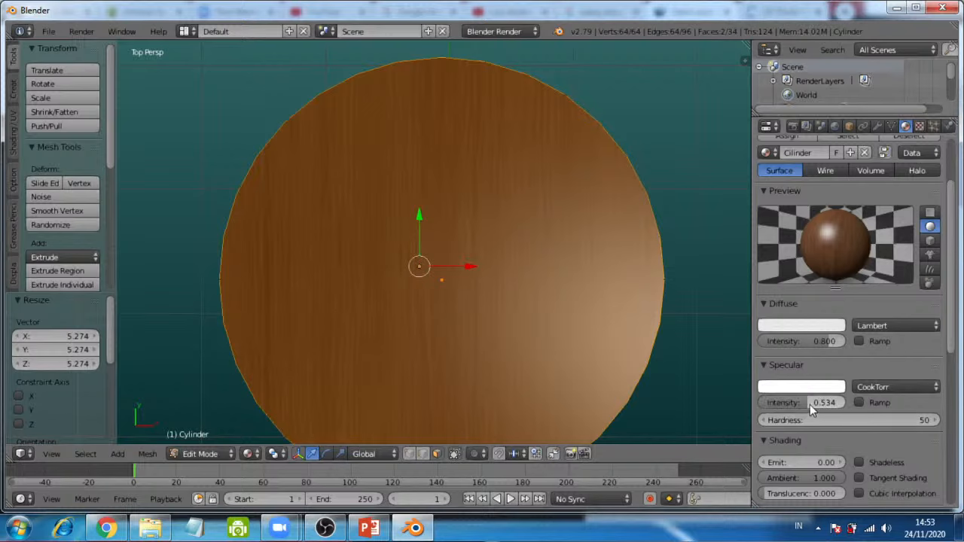
pyautogui.moveTo(811, 402); pyautogui.dragTo(813, 402)
pyautogui.click(850, 420)
pyautogui.moveTo(819, 402)
pyautogui.mouseDown()
pyautogui.moveTo(859, 402)
pyautogui.moveTo(824, 402)
pyautogui.mouseUp()
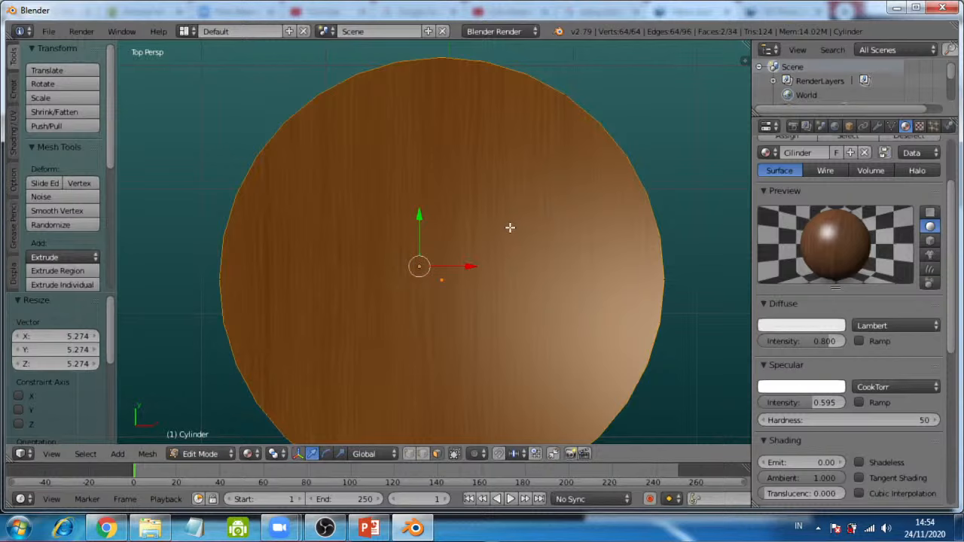
# Step: Check the texture settings, return to the Cilinder material, and switch its shader nodes on and off again
pyautogui.click(919, 126)
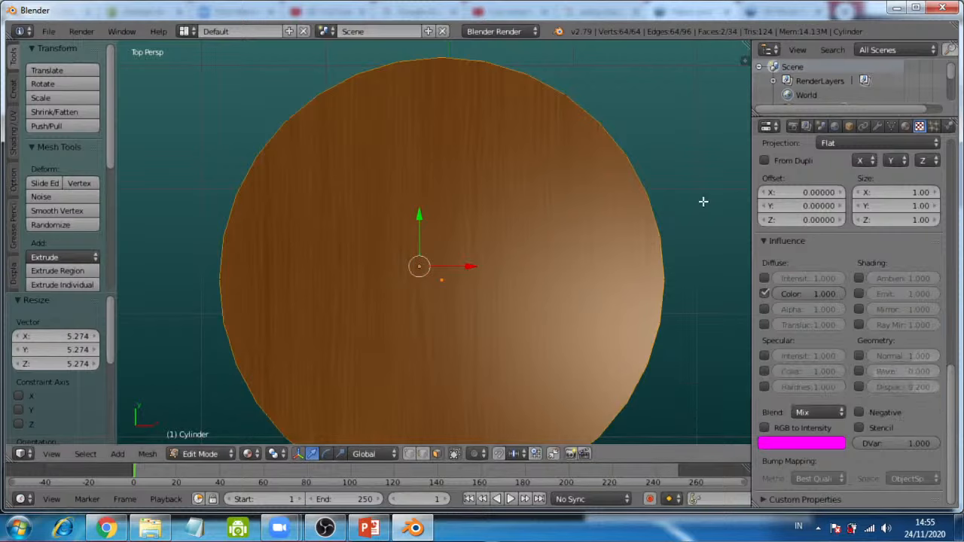
pyautogui.click(905, 126)
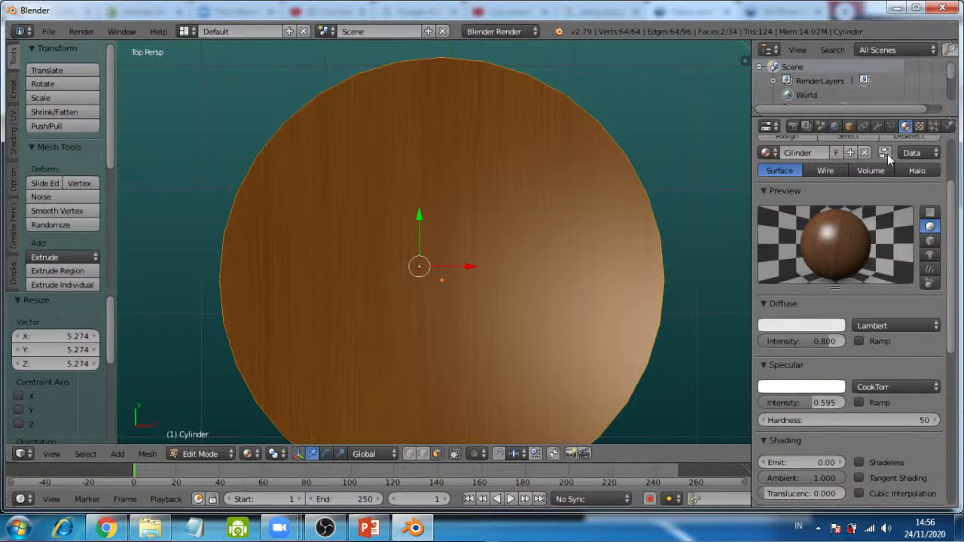
pyautogui.click(886, 153)
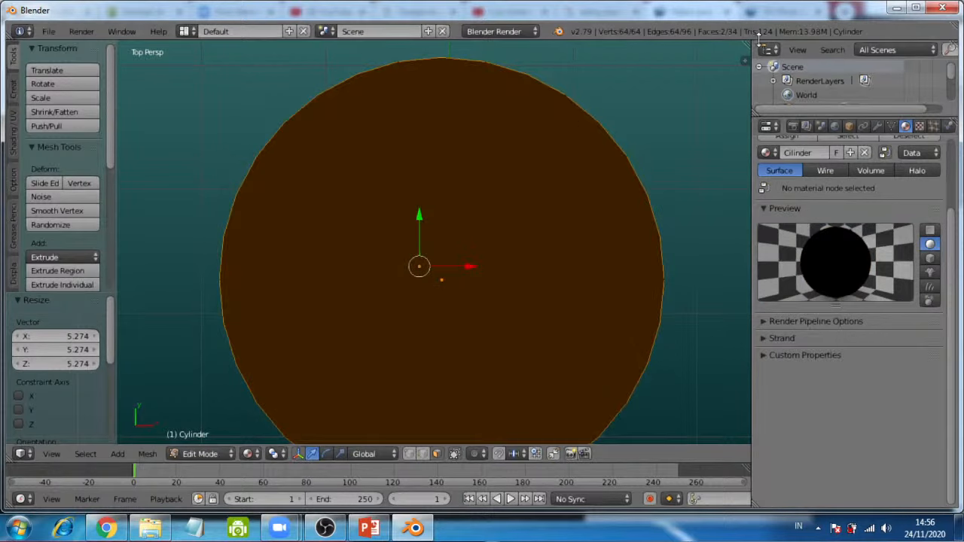
pyautogui.click(885, 152)
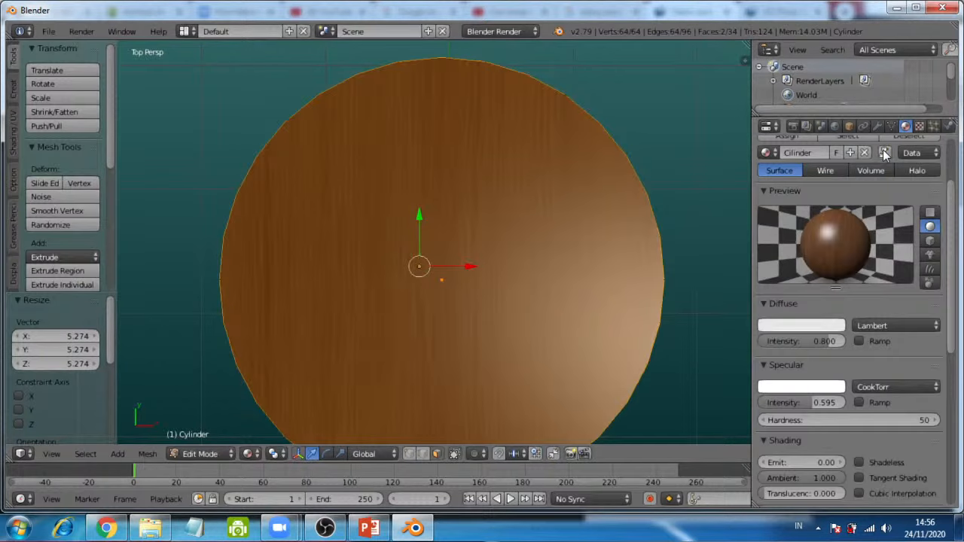
# Step: Split the 3D view into stacked areas, split a narrow view off the upper one, and enlarge the upper row
pyautogui.moveTo(742, 47); pyautogui.dragTo(566, 30)
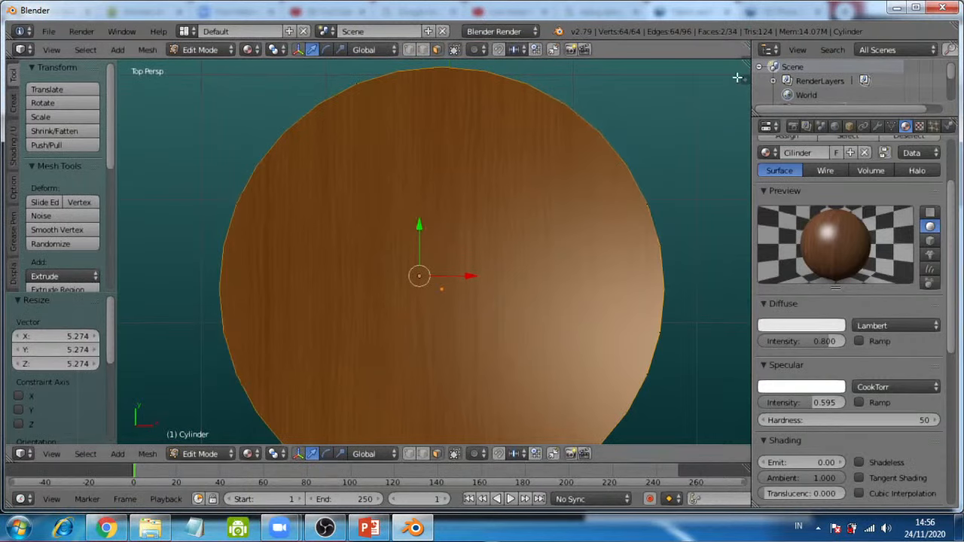
pyautogui.moveTo(746, 44); pyautogui.dragTo(796, 64)
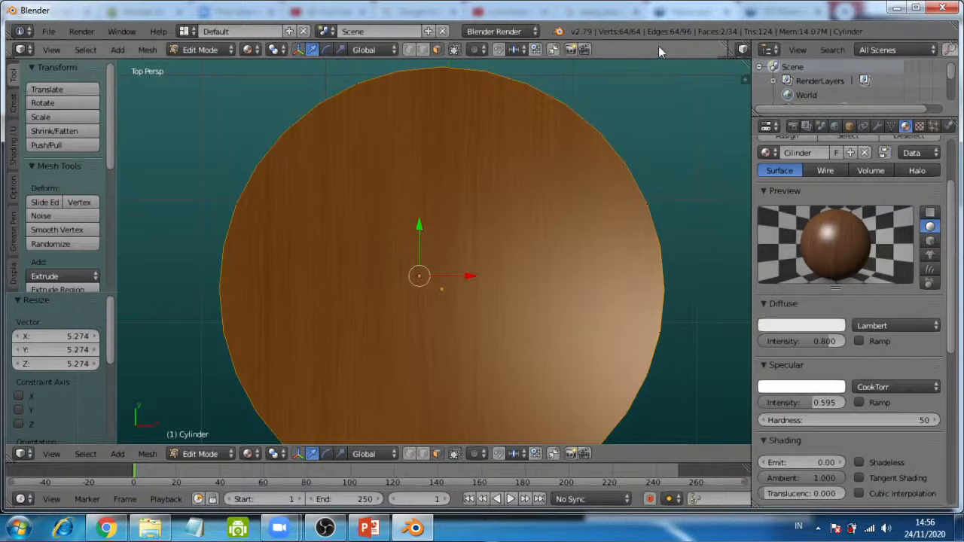
pyautogui.moveTo(656, 60); pyautogui.dragTo(641, 185)
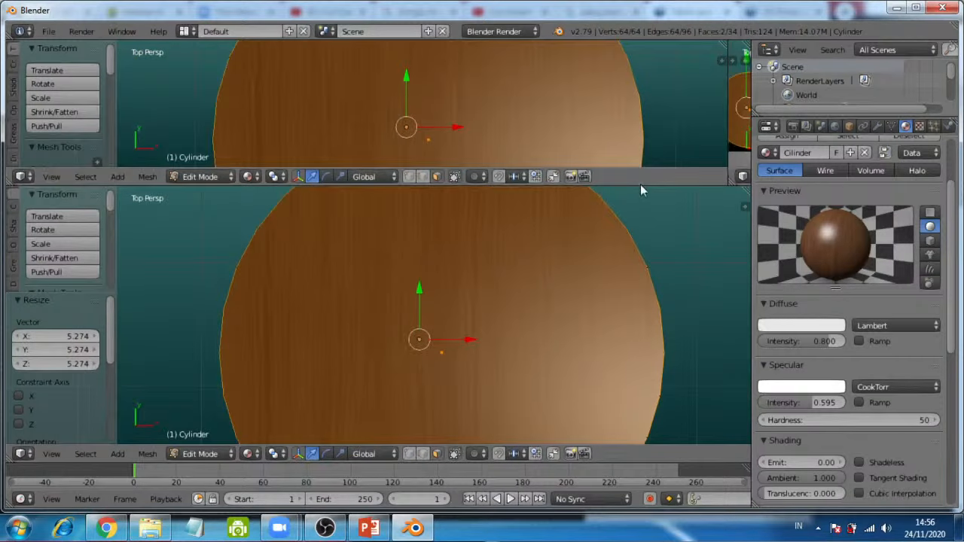
# Step: Widen the narrow upper 3D view and merge the two upper views into one
pyautogui.rightClick(729, 73)
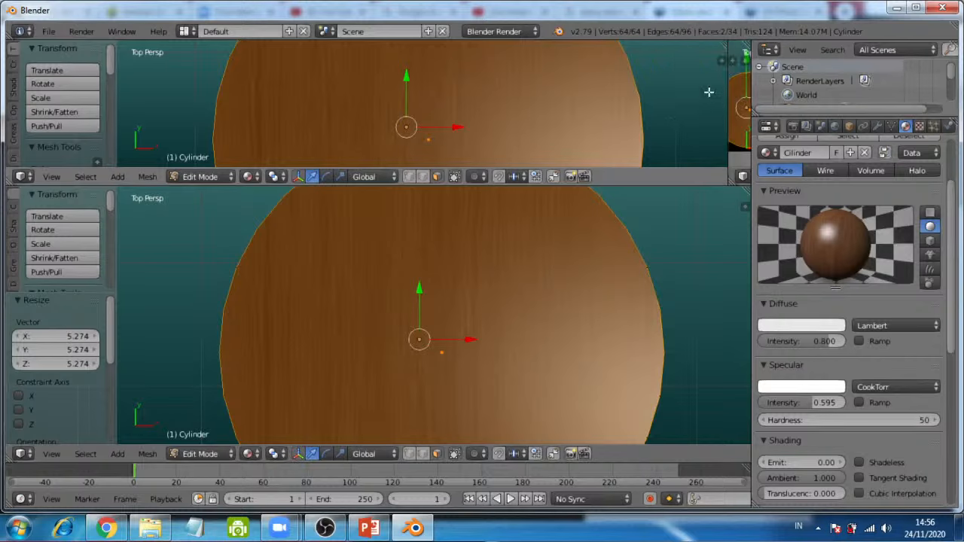
pyautogui.moveTo(726, 75); pyautogui.dragTo(522, 93)
pyautogui.moveTo(631, 117); pyautogui.dragTo(461, 115)
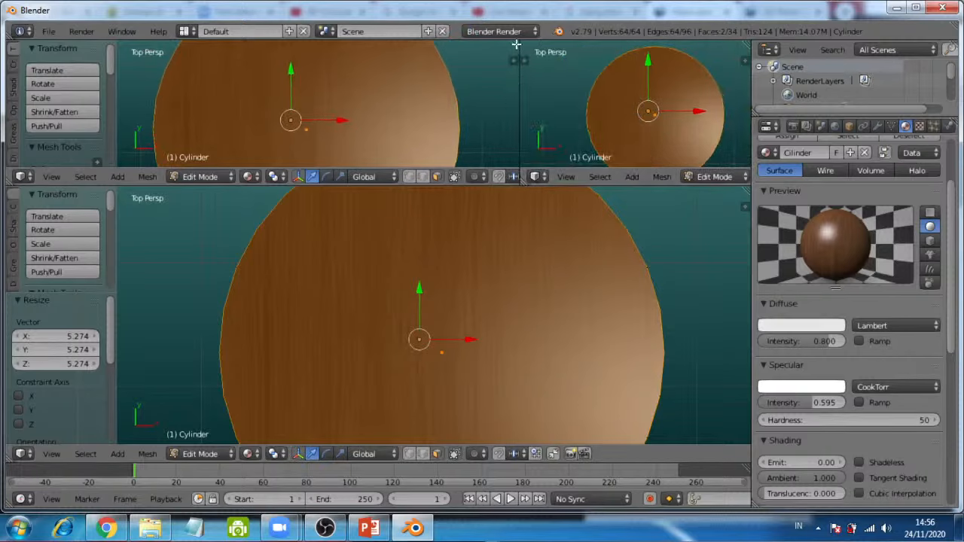
pyautogui.moveTo(557, 70)
pyautogui.mouseDown()
pyautogui.moveTo(515, 45)
pyautogui.moveTo(538, 55)
pyautogui.moveTo(491, 116)
pyautogui.mouseUp()
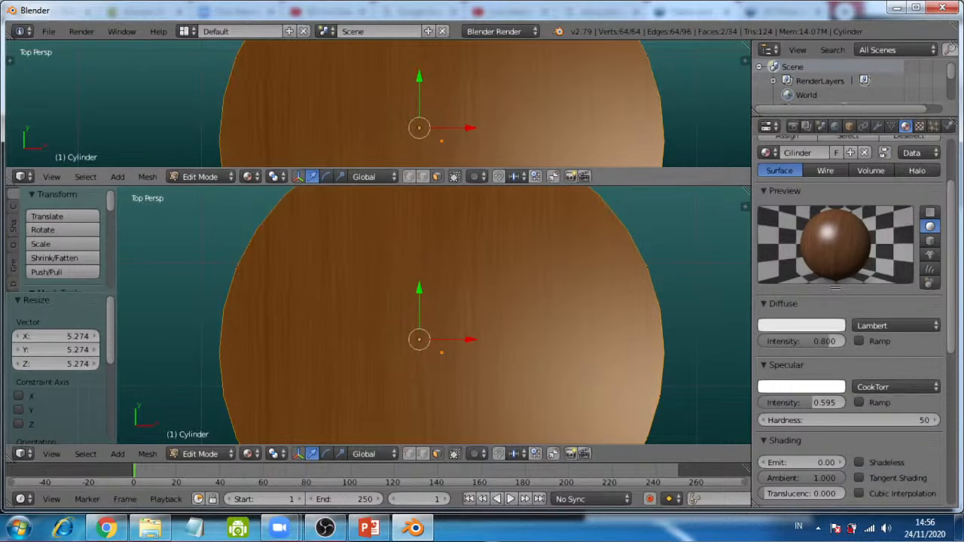
# Step: Split the upper 3D view side by side, rejoin it with Join Area, and merge the lower view over it
pyautogui.moveTo(744, 43); pyautogui.dragTo(430, 109)
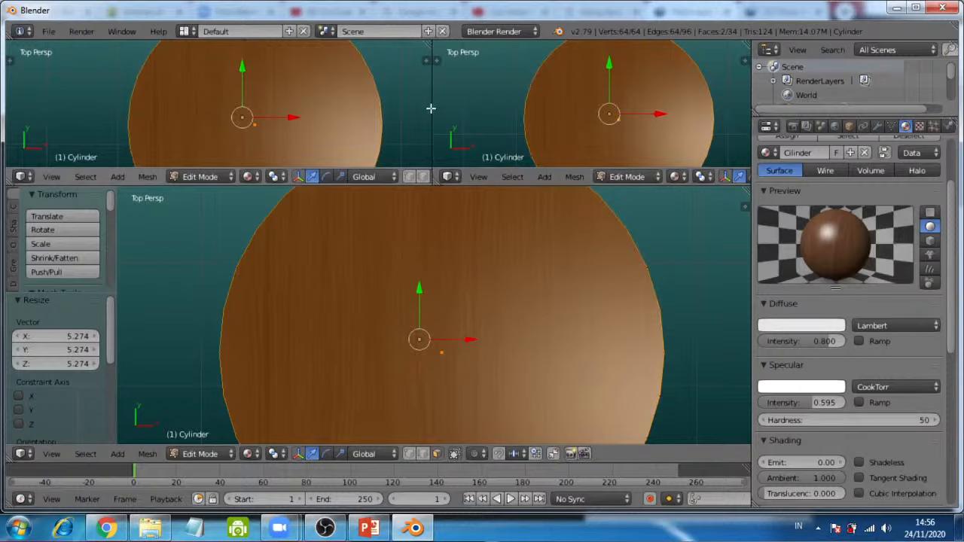
pyautogui.rightClick(431, 105)
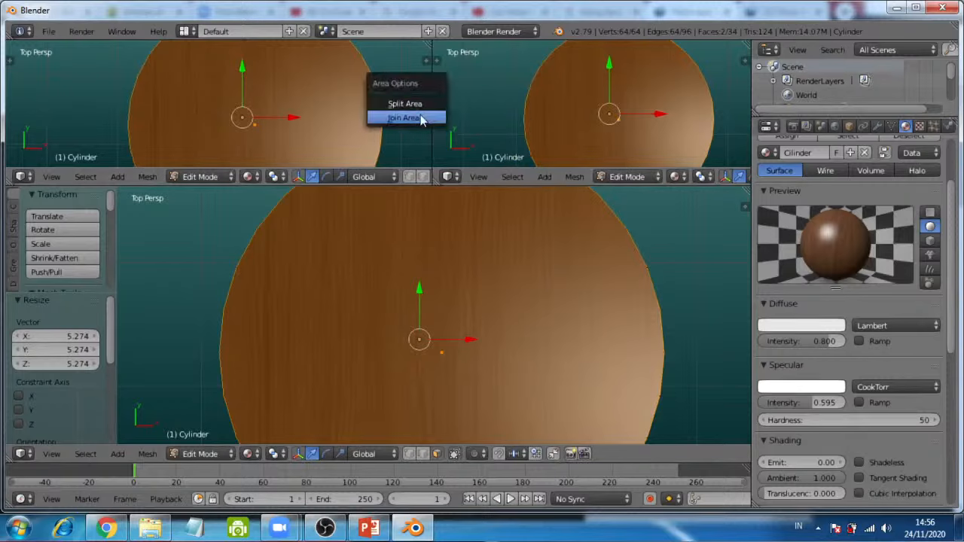
pyautogui.click(421, 118)
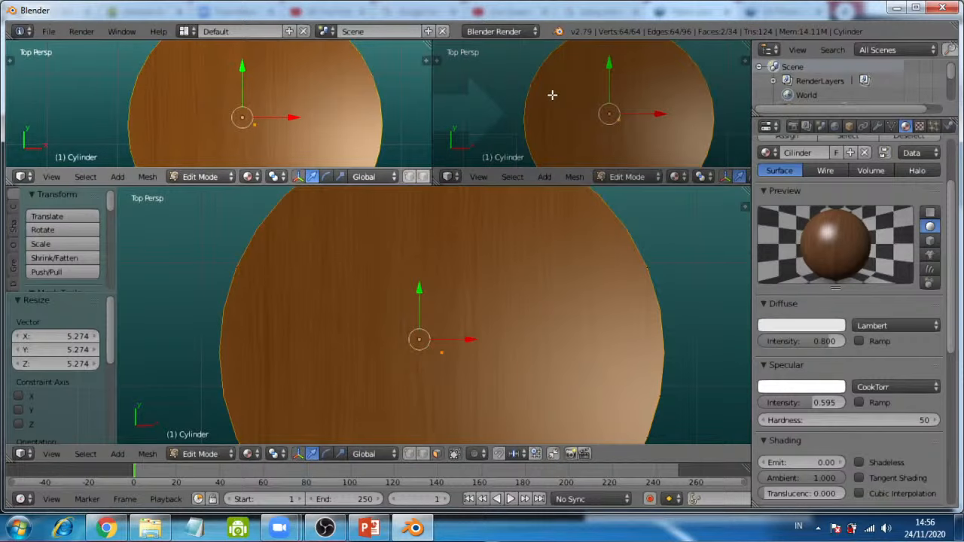
pyautogui.click(552, 95)
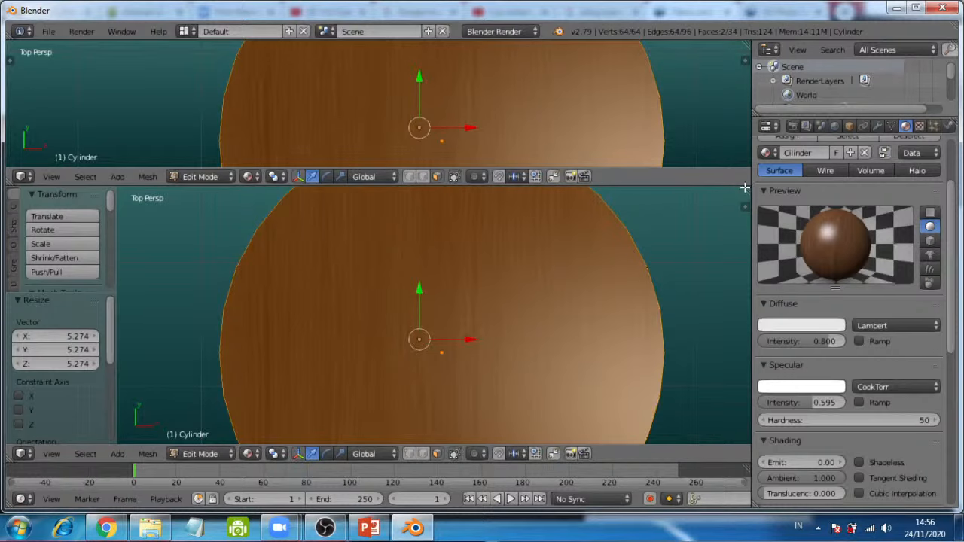
pyautogui.moveTo(744, 187); pyautogui.dragTo(685, 110)
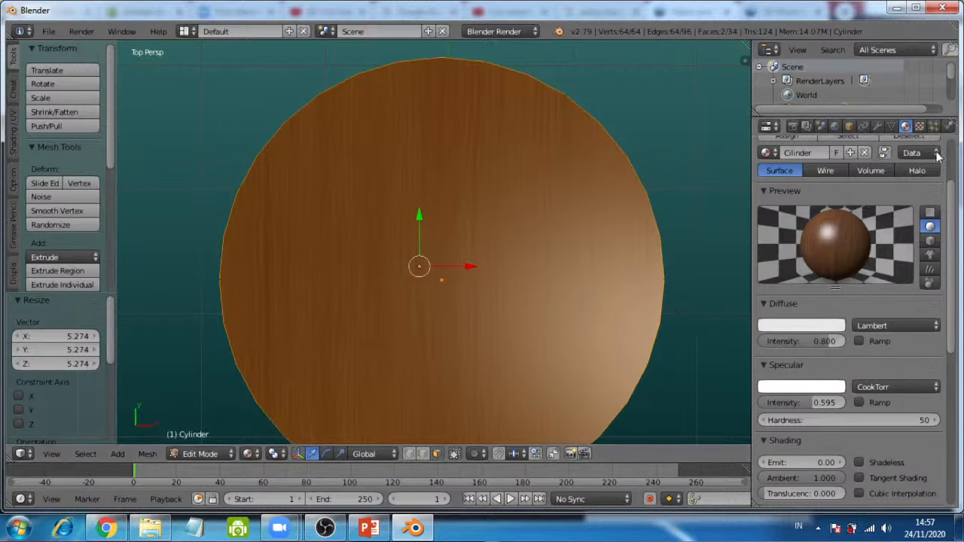
# Step: Return to the texture settings of the Cilinder material
pyautogui.click(919, 126)
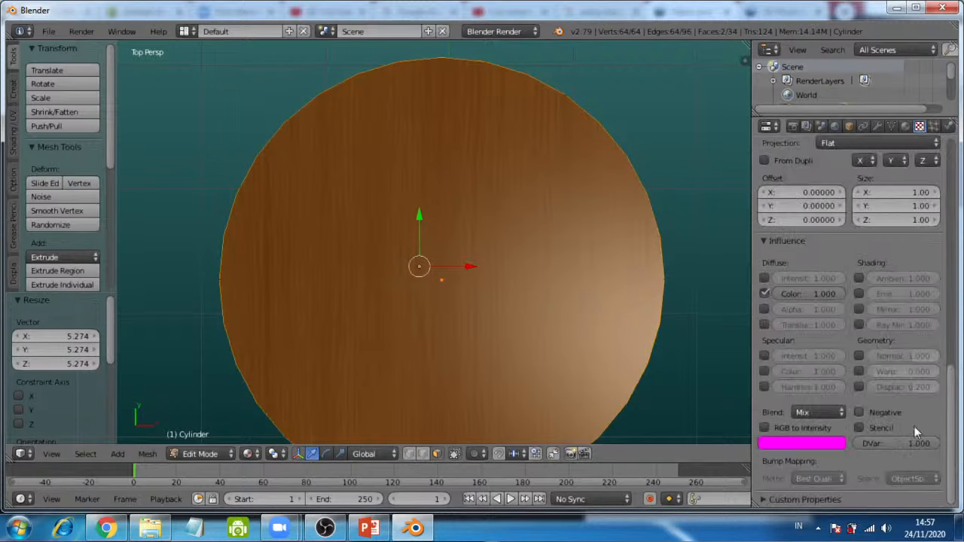
# Step: Enable the wood texture's Normal influence, try a strength of 5, and set it to 0.2
pyautogui.click(859, 355)
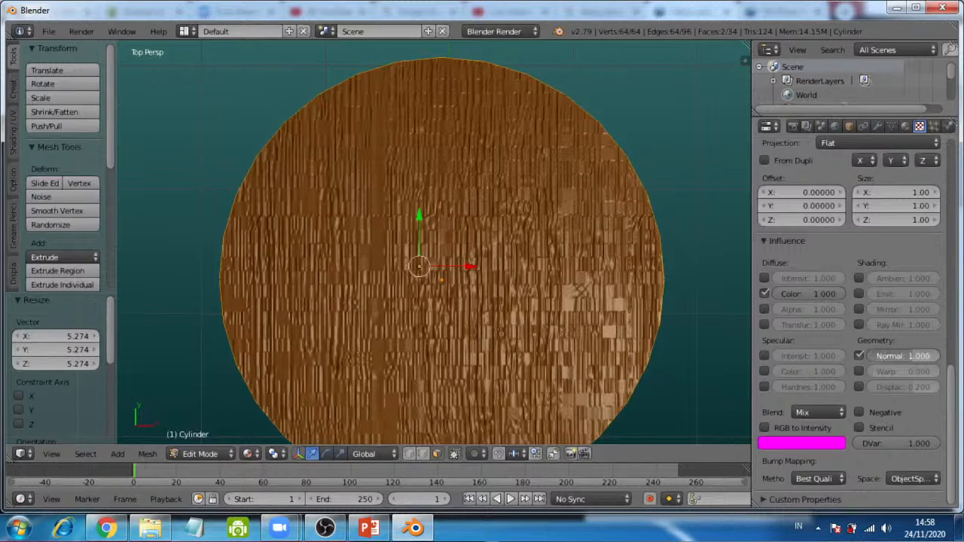
pyautogui.write('5')
pyautogui.press('Return')
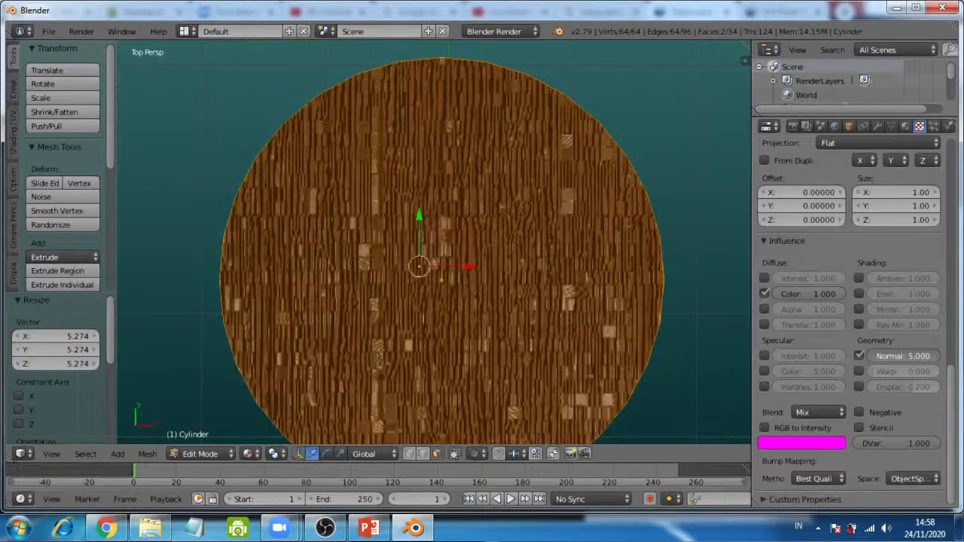
pyautogui.click(919, 355)
pyautogui.press('BackSpace')
pyautogui.write('0.2')
pyautogui.press('Return')
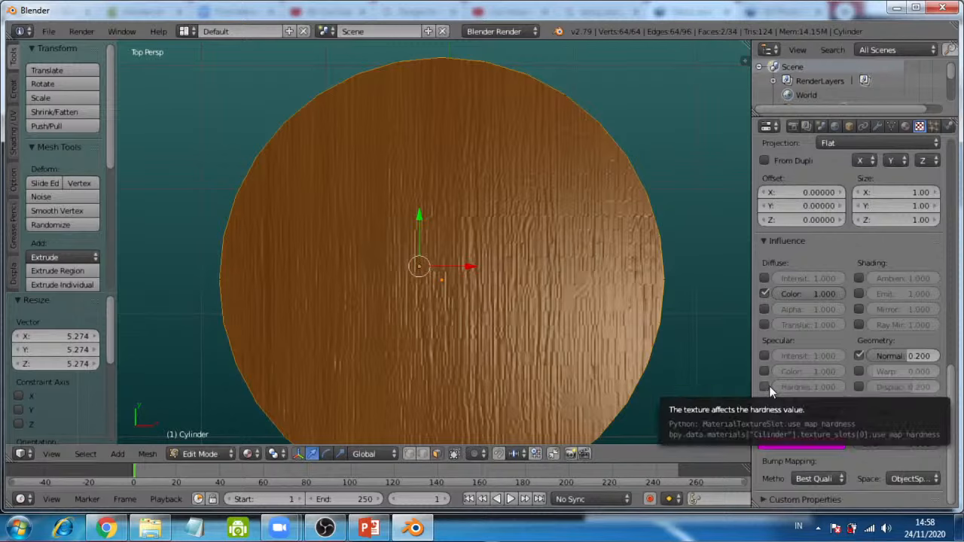
# Step: Try the wood texture's specular Hardness influence, lowering its strength to about -0.167, and switch it off again
pyautogui.click(767, 385)
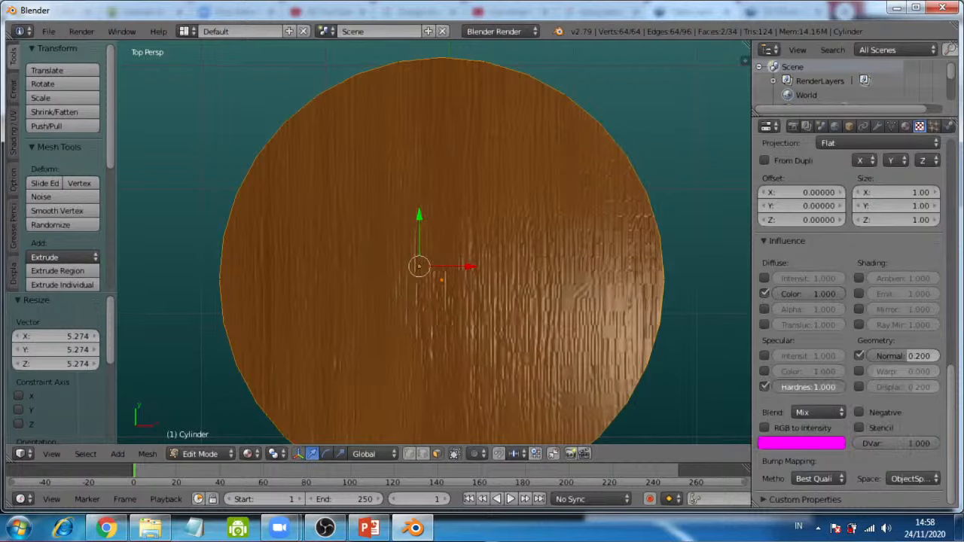
pyautogui.moveTo(818, 387)
pyautogui.mouseDown()
pyautogui.moveTo(743, 387)
pyautogui.moveTo(816, 386)
pyautogui.mouseUp()
pyautogui.moveTo(816, 386); pyautogui.dragTo(779, 386)
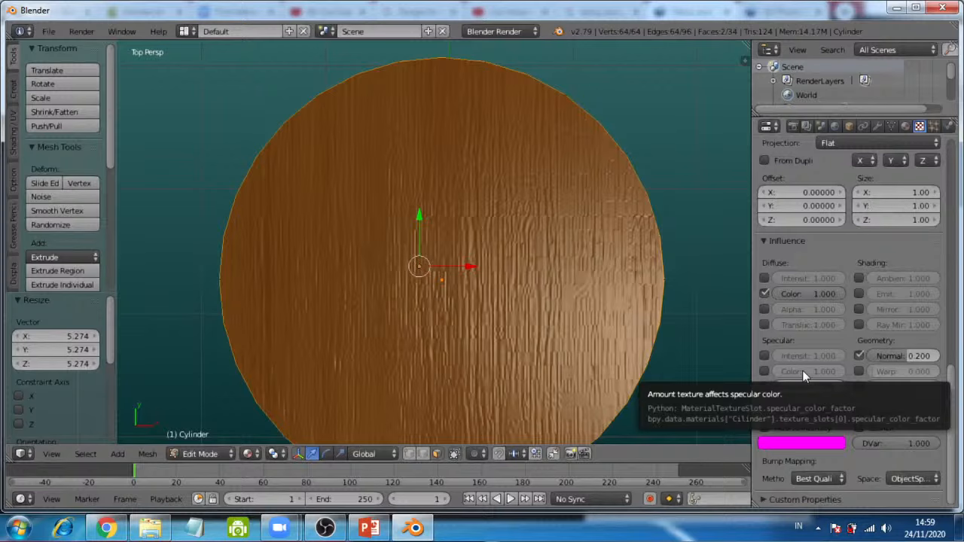
pyautogui.click(765, 387)
pyautogui.moveTo(795, 386)
pyautogui.mouseDown()
pyautogui.moveTo(753, 385)
pyautogui.moveTo(807, 386)
pyautogui.mouseUp()
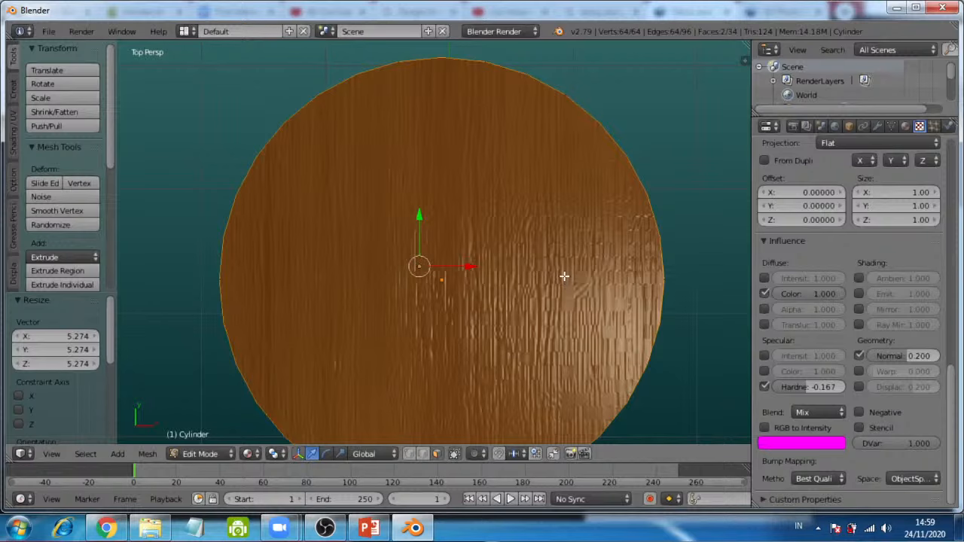
pyautogui.click(764, 386)
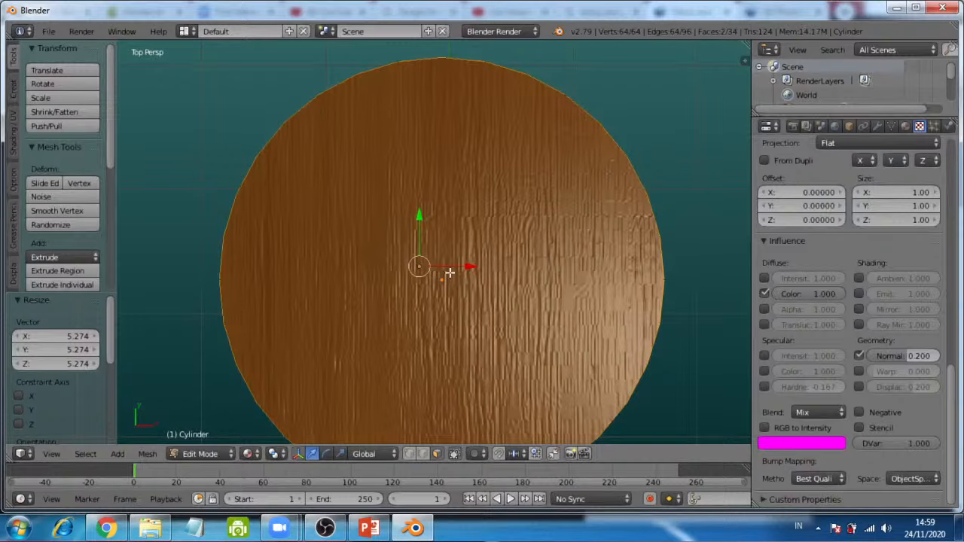
# Step: Show the cylinder from the side in wireframe shading, with the start of the texture settings in view
pyautogui.scroll(-5, 449, 272)
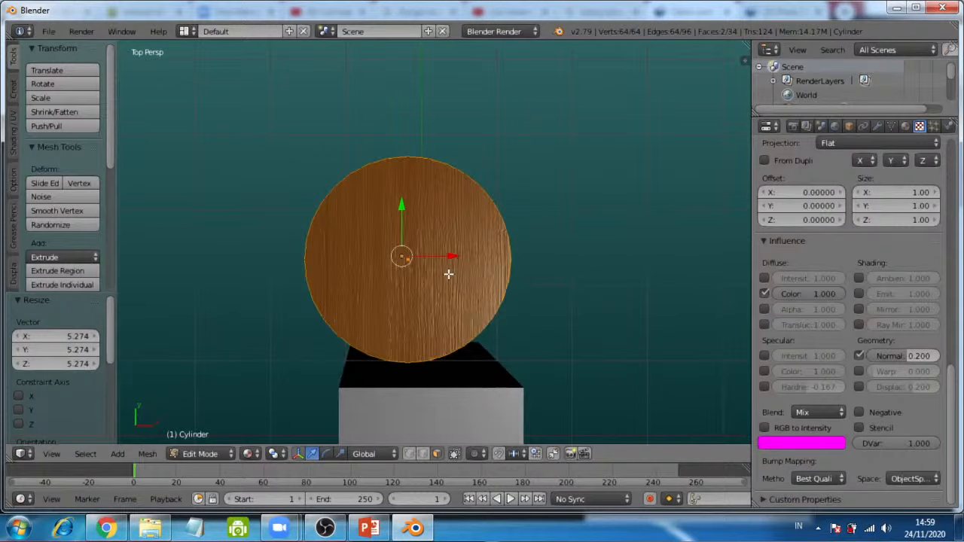
pyautogui.moveTo(437, 342); pyautogui.dragTo(299, 215, button='middle')
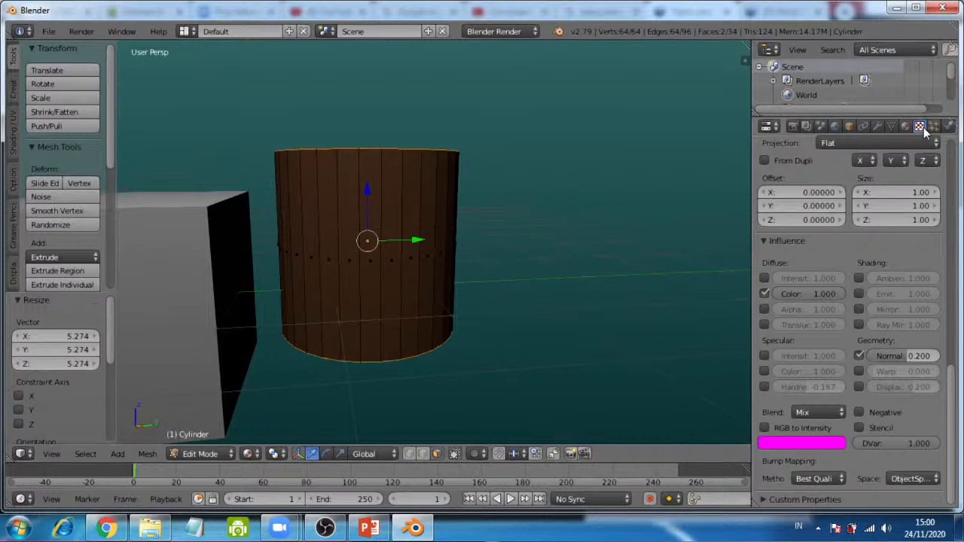
pyautogui.scroll(1, 906, 239)
pyautogui.scroll(10, 904, 230)
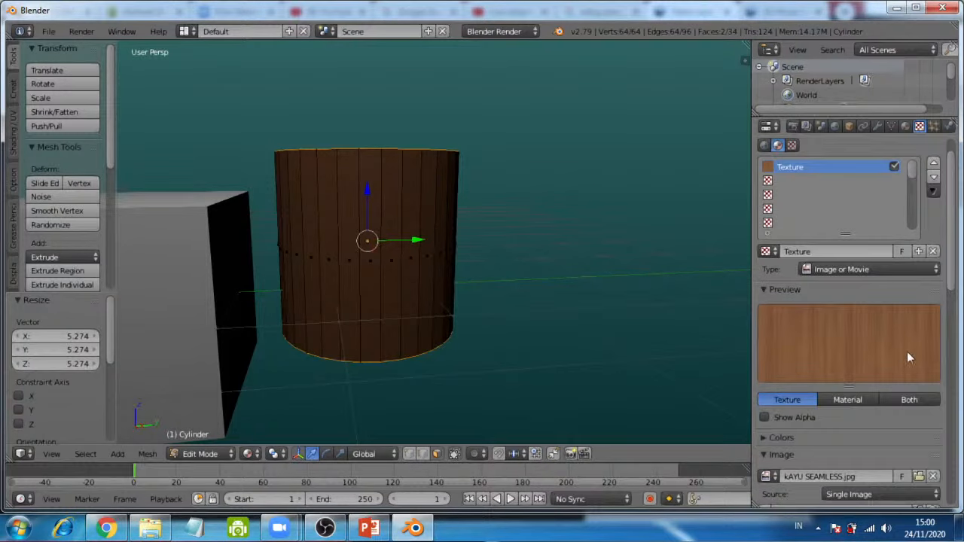
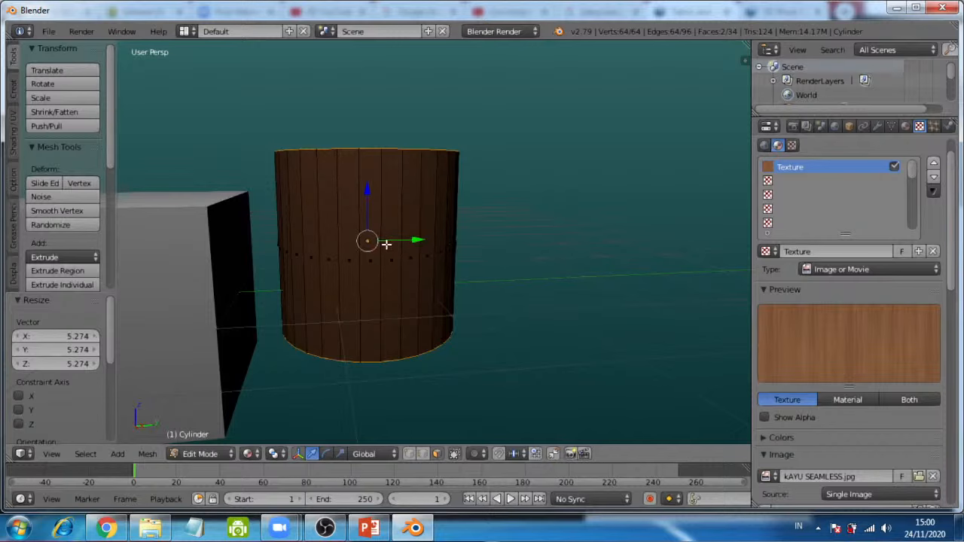
pyautogui.press('z')
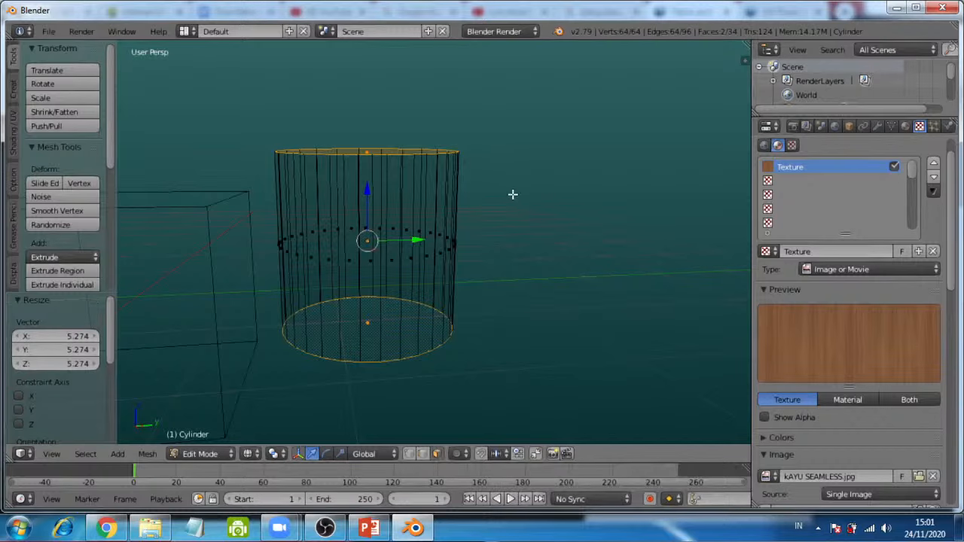
pyautogui.press('b')
pyautogui.moveTo(512, 164); pyautogui.dragTo(258, 283)
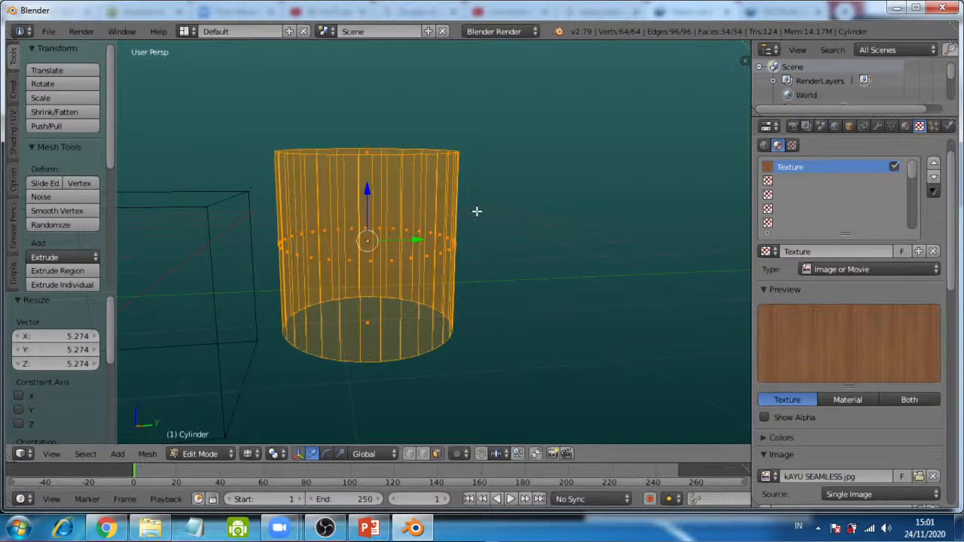
pyautogui.moveTo(475, 211); pyautogui.dragTo(477, 267, button='middle')
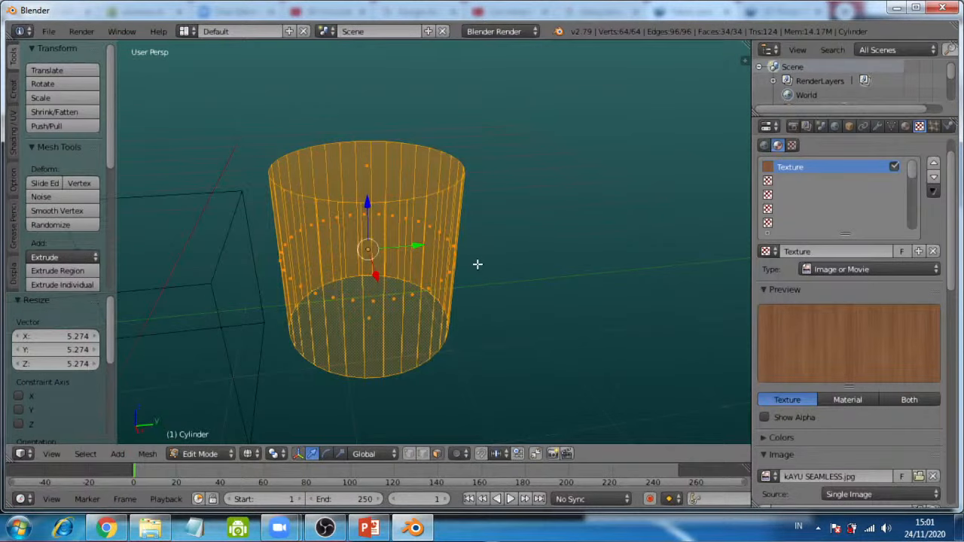
pyautogui.press('a')
# Step: Box-select only the cylinder's side faces without the top and bottom caps, and return to solid shading
pyautogui.moveTo(376, 333); pyautogui.dragTo(384, 291, button='middle')
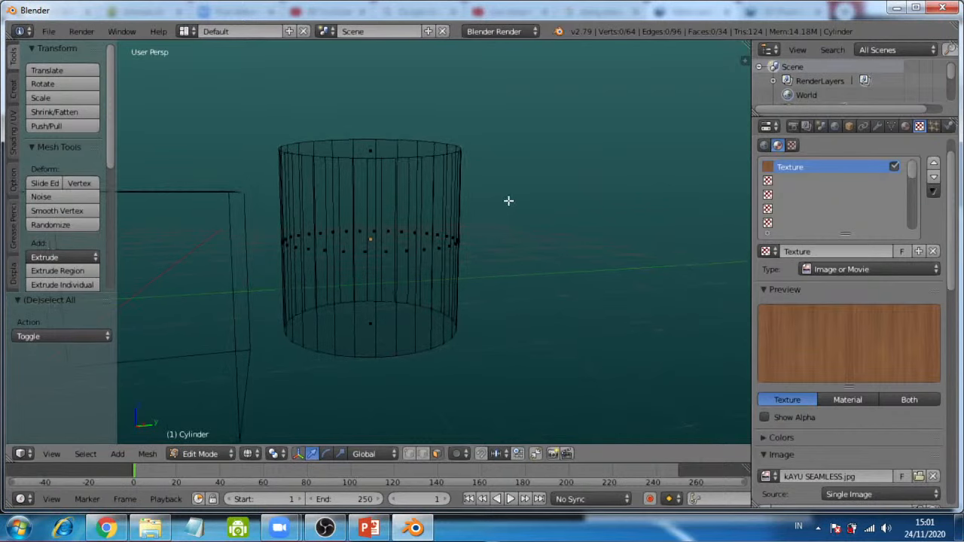
pyautogui.press('b')
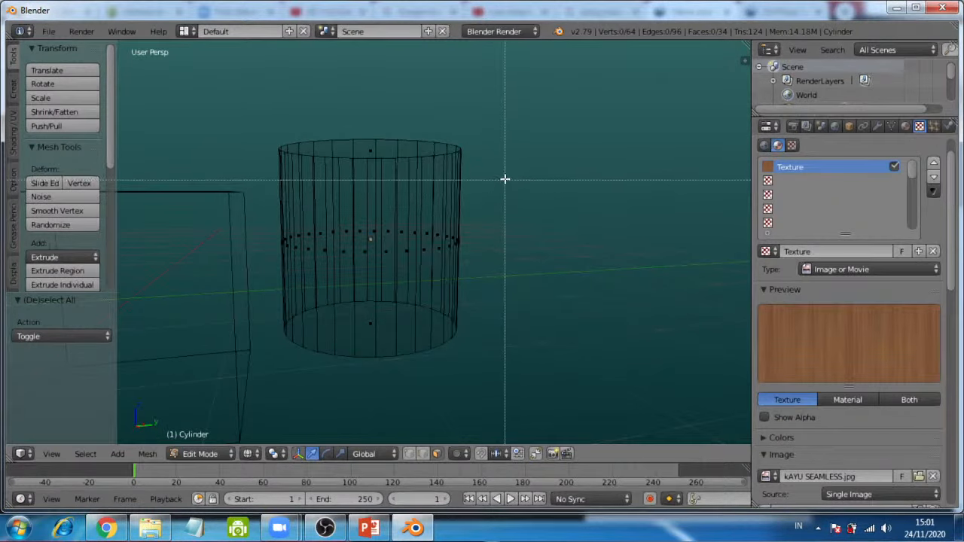
pyautogui.moveTo(505, 178); pyautogui.dragTo(263, 295)
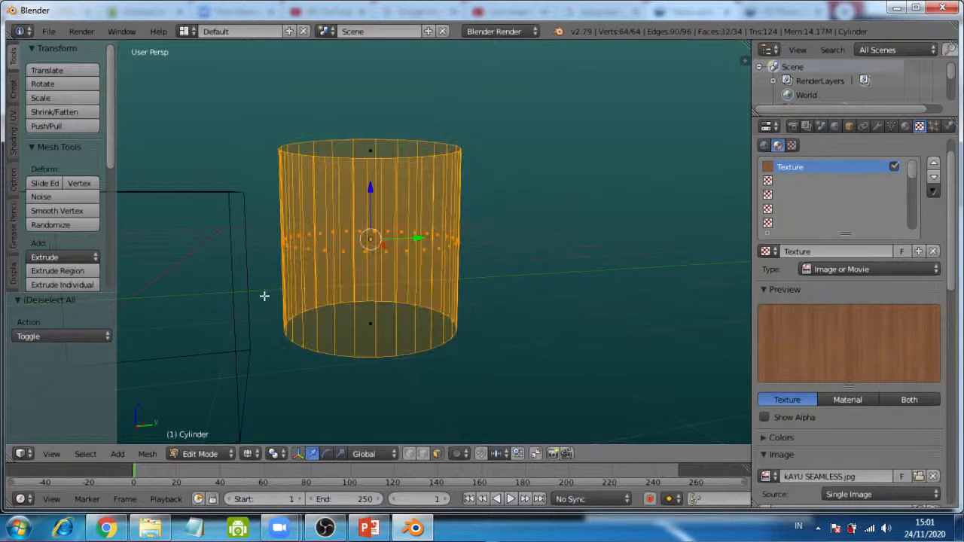
pyautogui.moveTo(447, 238); pyautogui.dragTo(406, 258, button='middle')
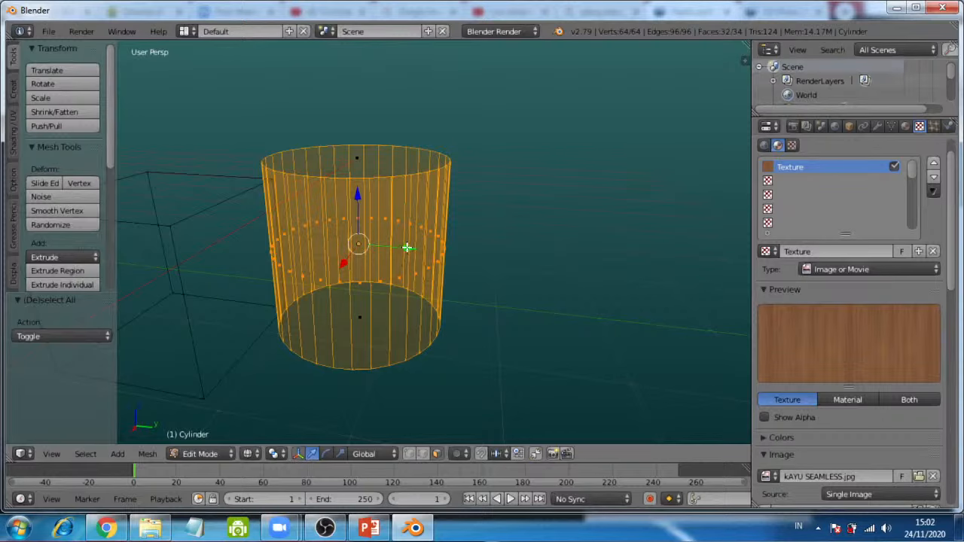
pyautogui.press('z')
# Step: Inspect the selected side faces and both caps from above and below, in solid and wireframe shading
pyautogui.moveTo(354, 249)
pyautogui.mouseDown(button='middle')
pyautogui.moveTo(357, 304)
pyautogui.moveTo(401, 247)
pyautogui.mouseUp(button='middle')
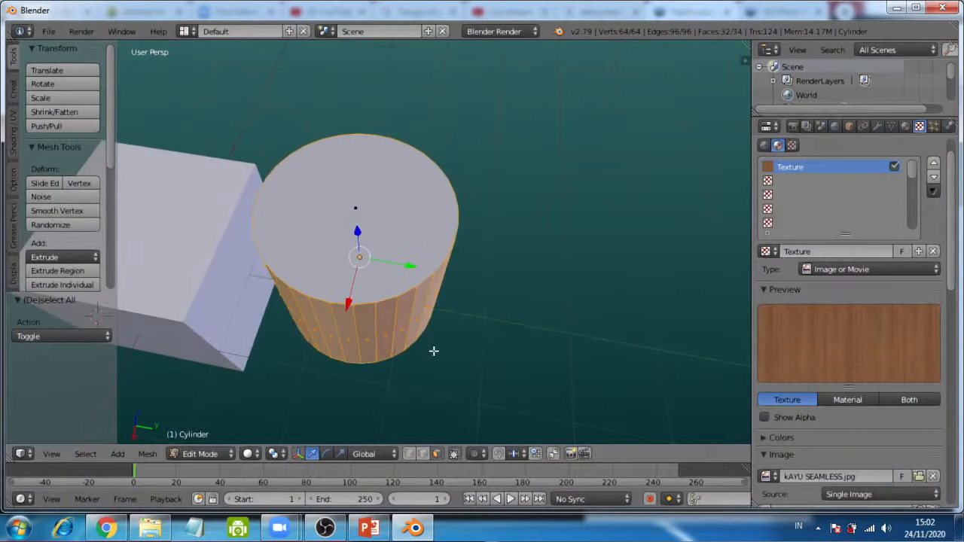
pyautogui.moveTo(434, 351); pyautogui.dragTo(377, 226, button='middle')
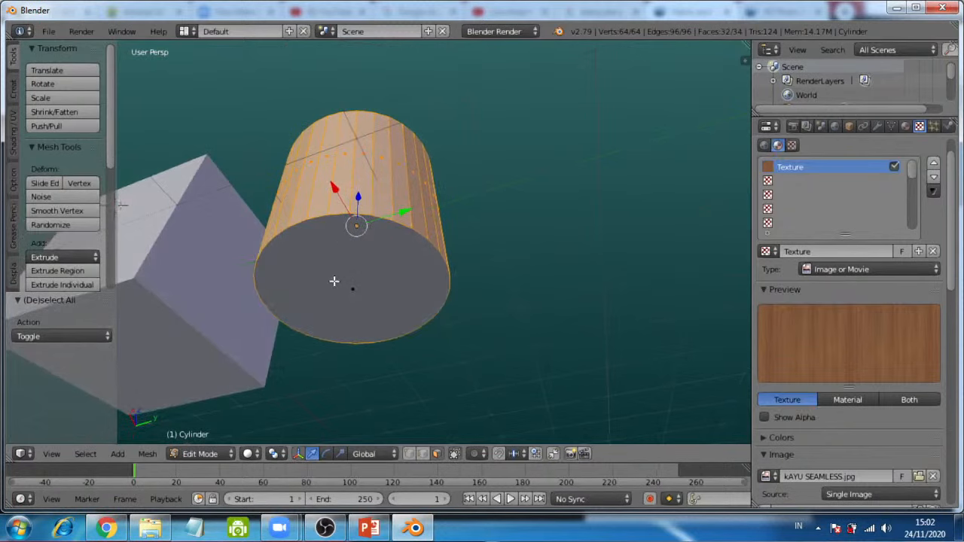
pyautogui.moveTo(452, 136); pyautogui.dragTo(472, 258, button='middle')
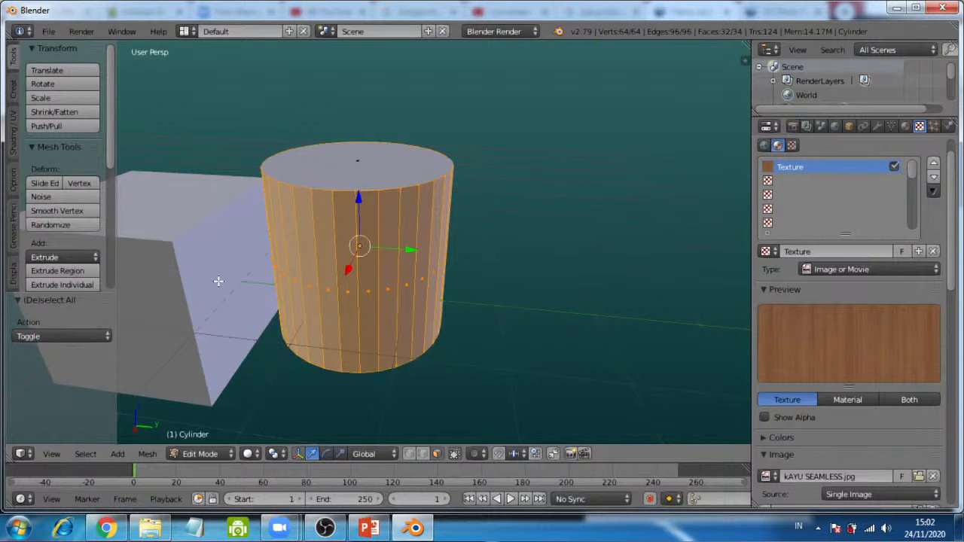
pyautogui.moveTo(469, 273); pyautogui.dragTo(465, 251, button='middle')
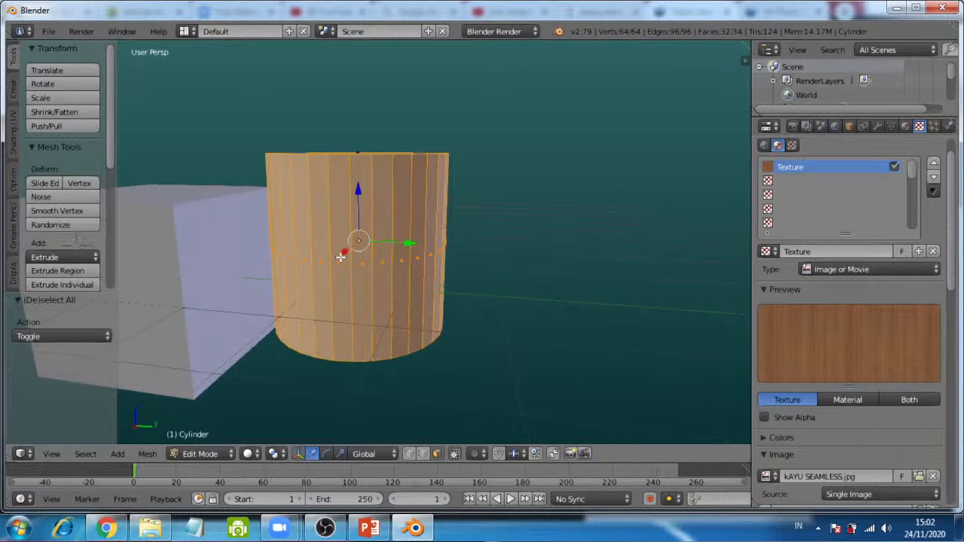
pyautogui.press('z')
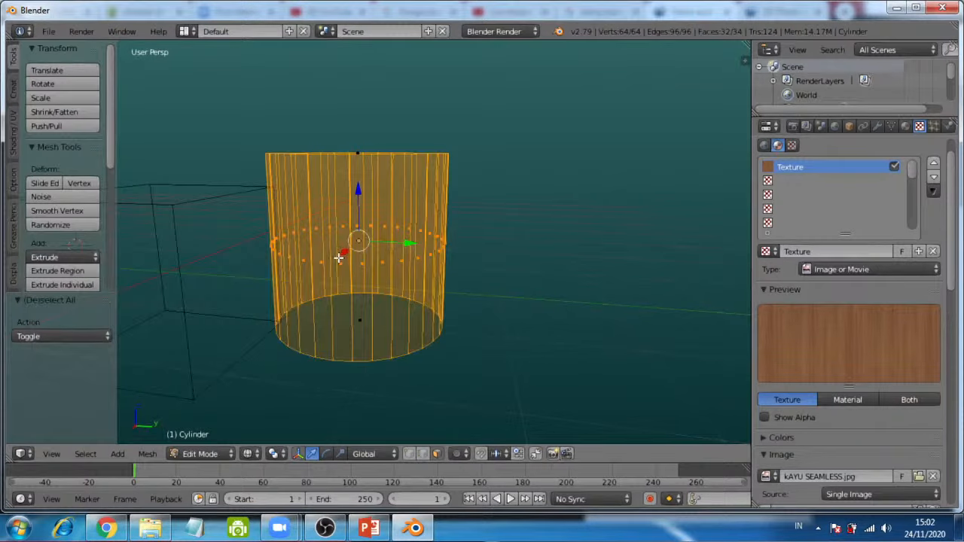
pyautogui.press('z')
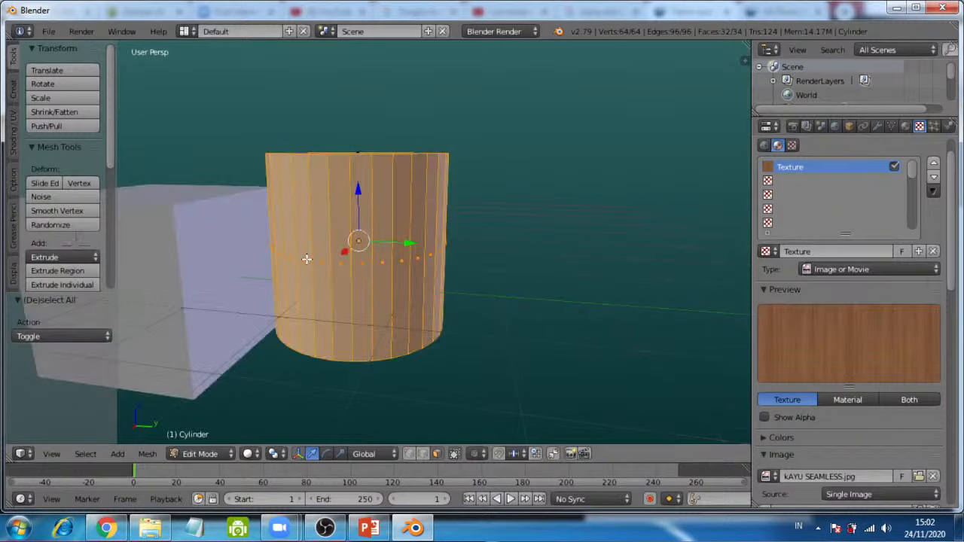
pyautogui.moveTo(307, 259); pyautogui.dragTo(322, 266, button='middle')
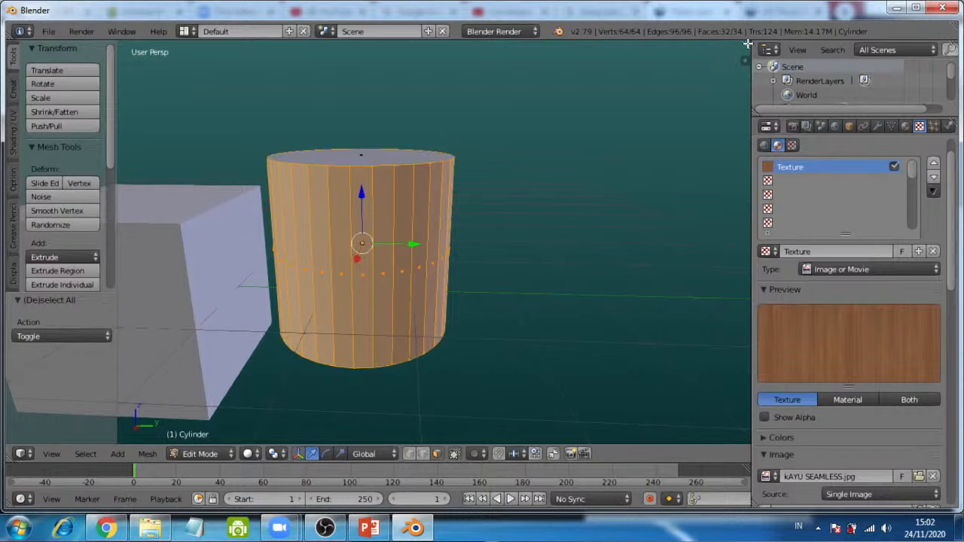
# Step: Split the 3D view side by side and hide the new area's tool shelf
pyautogui.moveTo(747, 43); pyautogui.dragTo(435, 57)
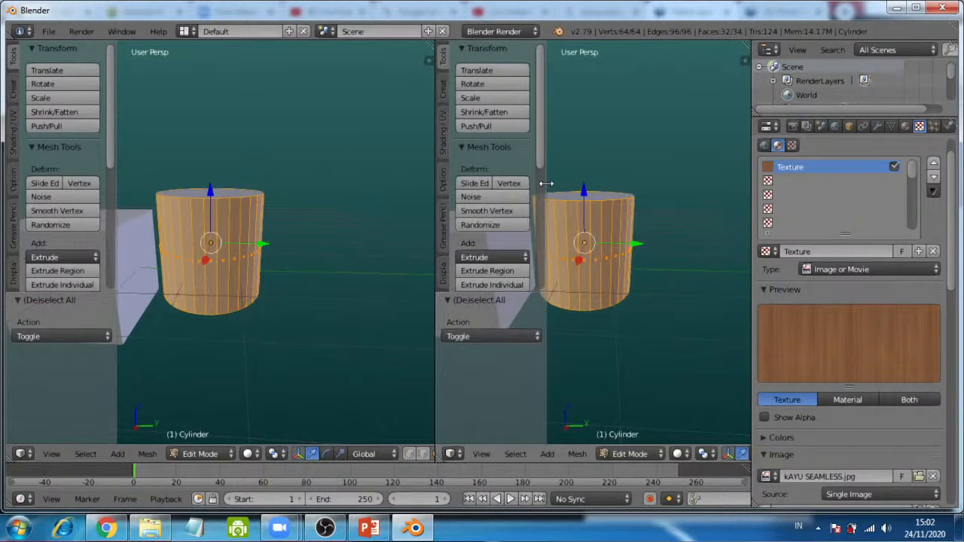
pyautogui.moveTo(547, 183); pyautogui.dragTo(358, 233)
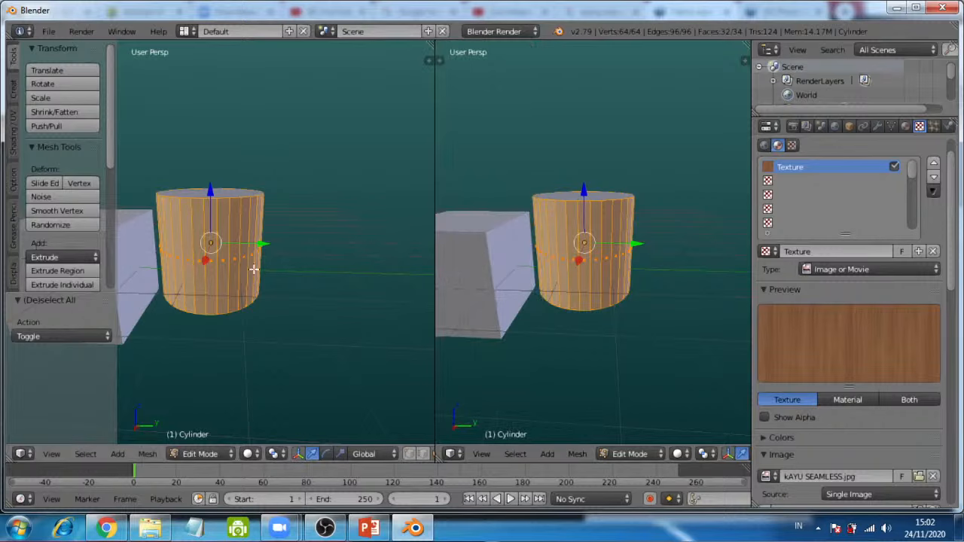
pyautogui.keyDown('shift'); pyautogui.moveTo(233, 251); pyautogui.dragTo(263, 267, button='middle'); pyautogui.keyUp('shift')
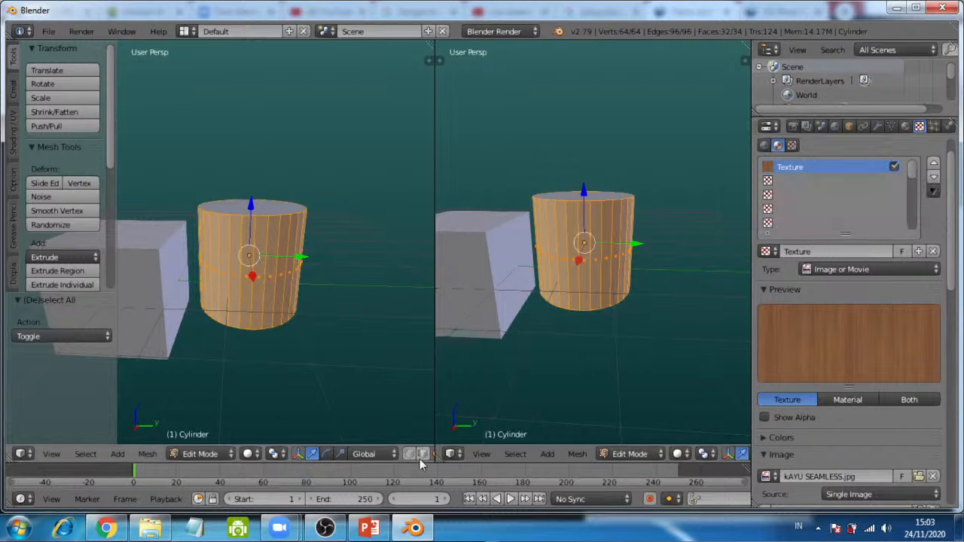
# Step: Change the new area to the UV/Image Editor and display the image kAYU SEAMLESS.jpg in it
pyautogui.click(454, 453)
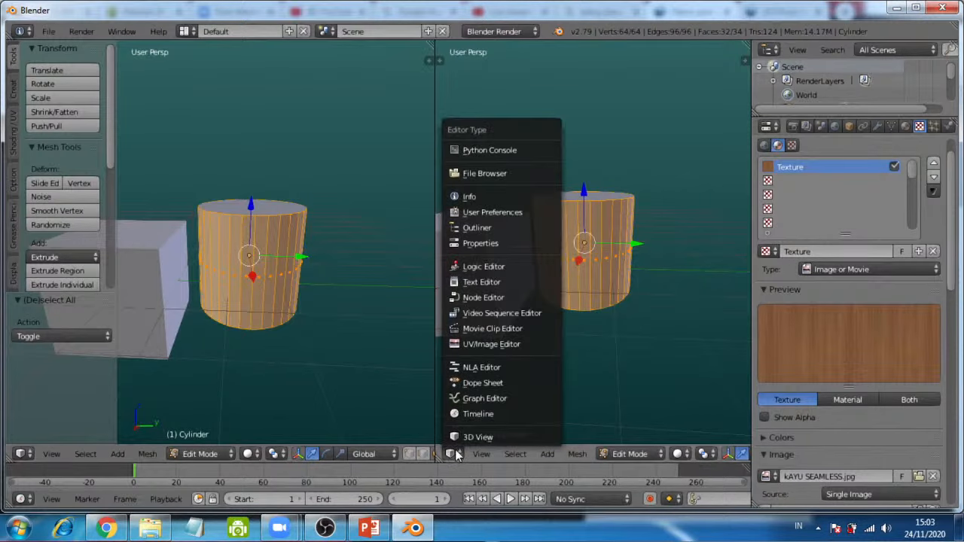
pyautogui.click(484, 343)
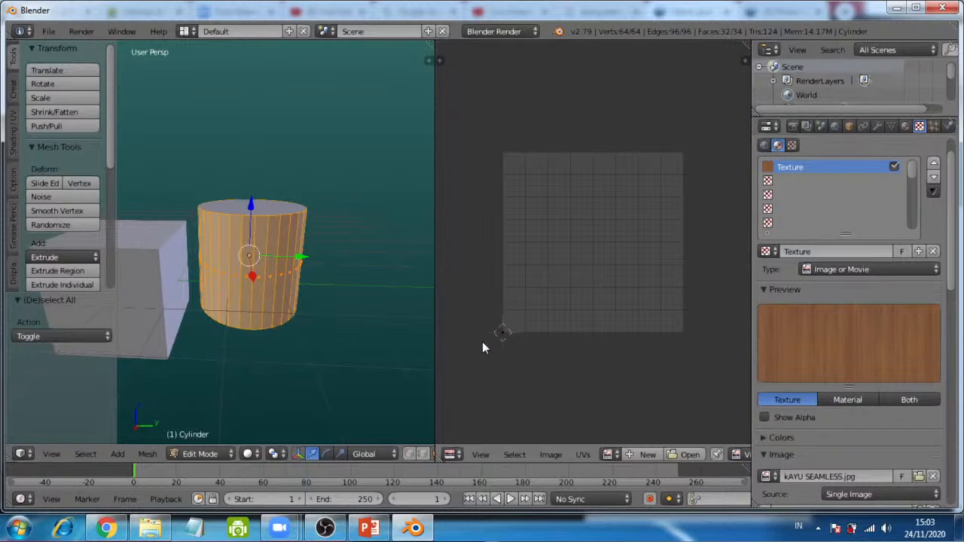
pyautogui.click(607, 456)
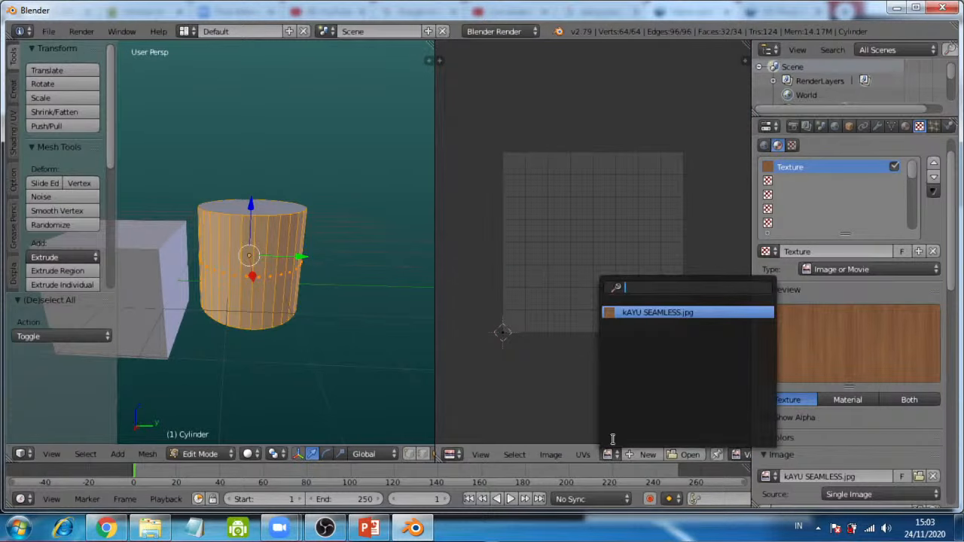
pyautogui.click(639, 312)
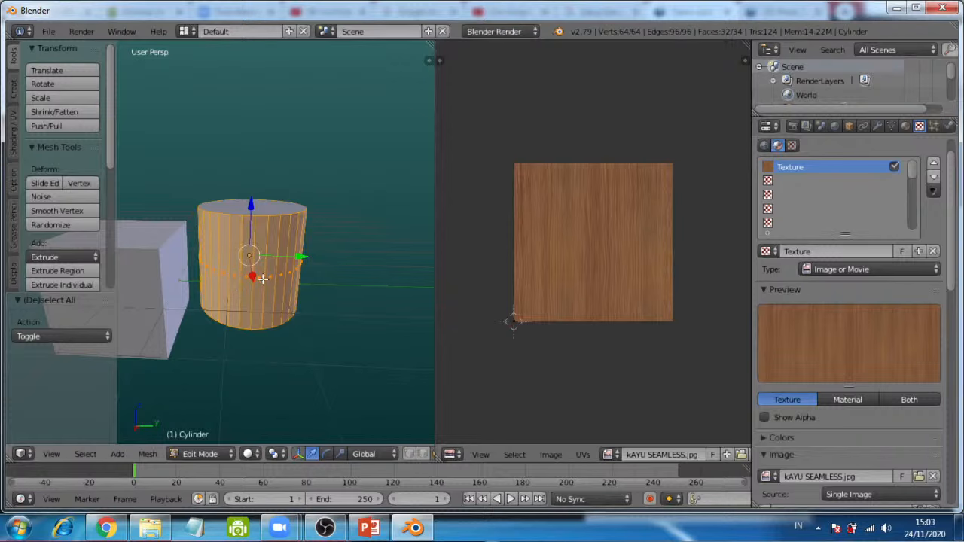
# Step: Unwrap the cylinder's selected side faces with Project From View while looking from the back
pyautogui.press('KP_1')
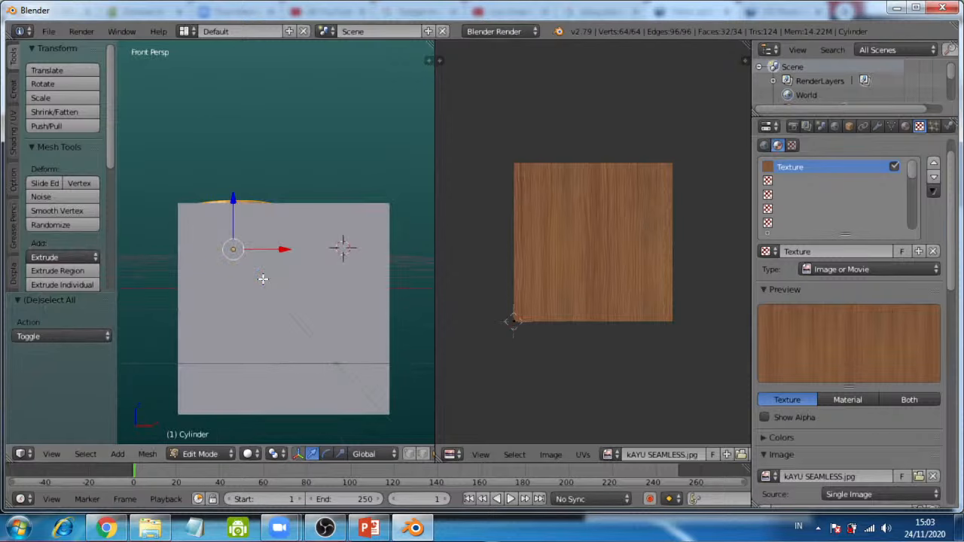
pyautogui.press('ctrl+KP_1')
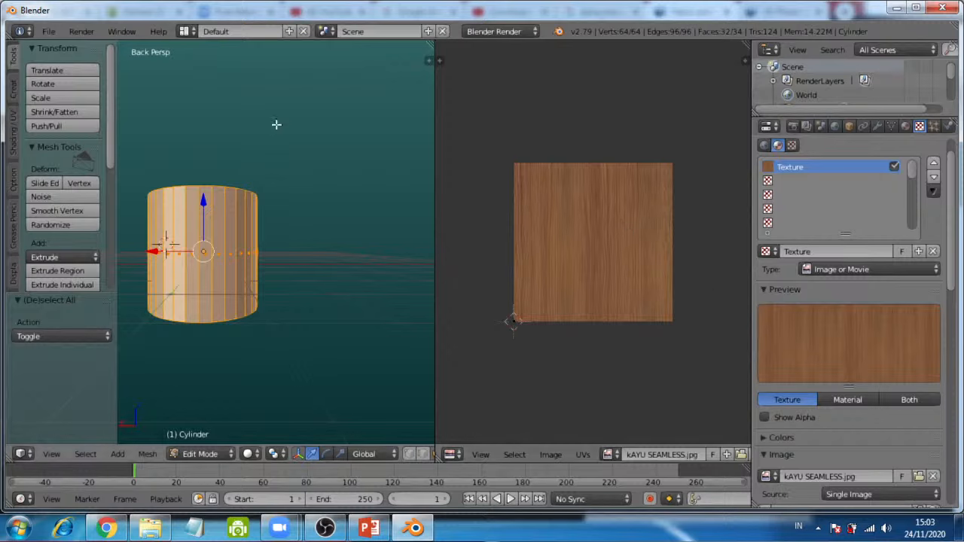
pyautogui.press('u')
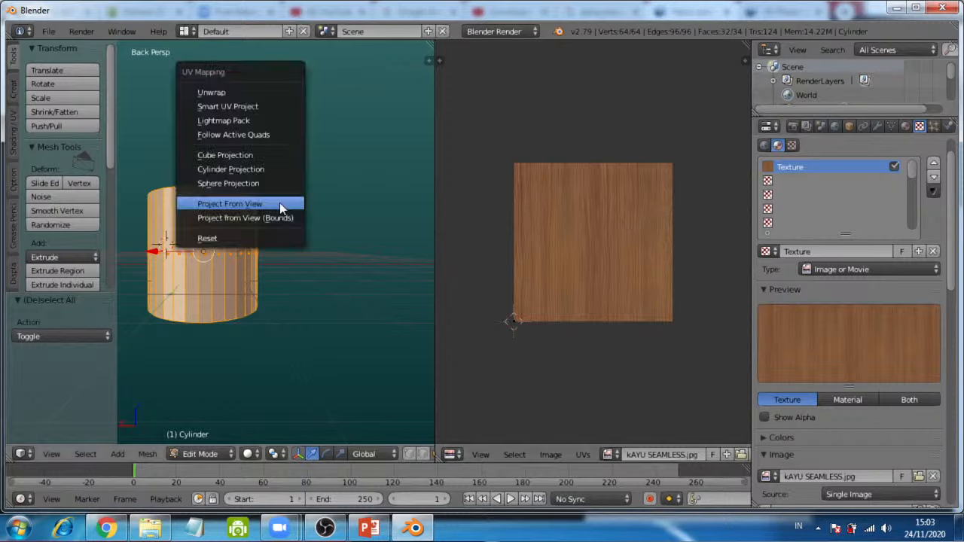
pyautogui.click(279, 205)
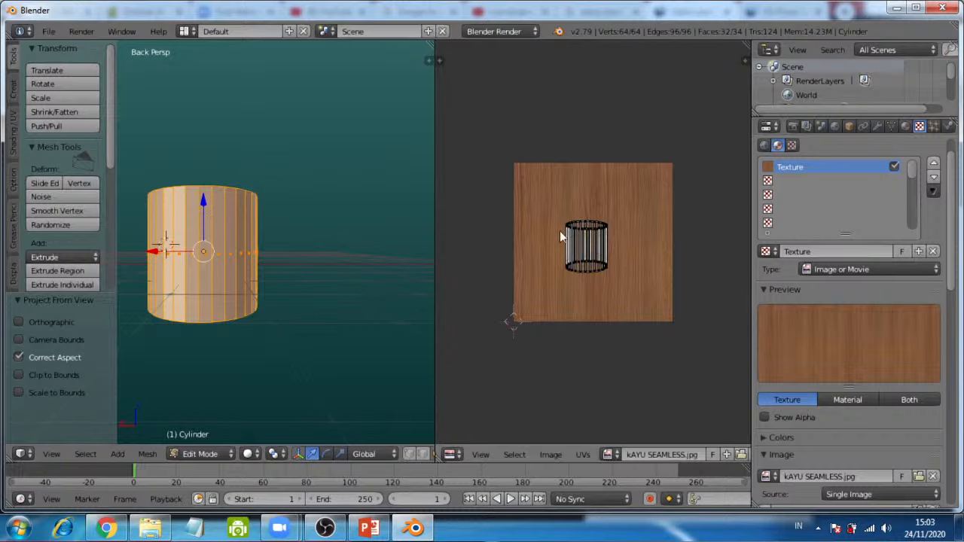
# Step: Select the whole projected UV layout and scale it up about 2.963 times over the wood image
pyautogui.scroll(2, 608, 276)
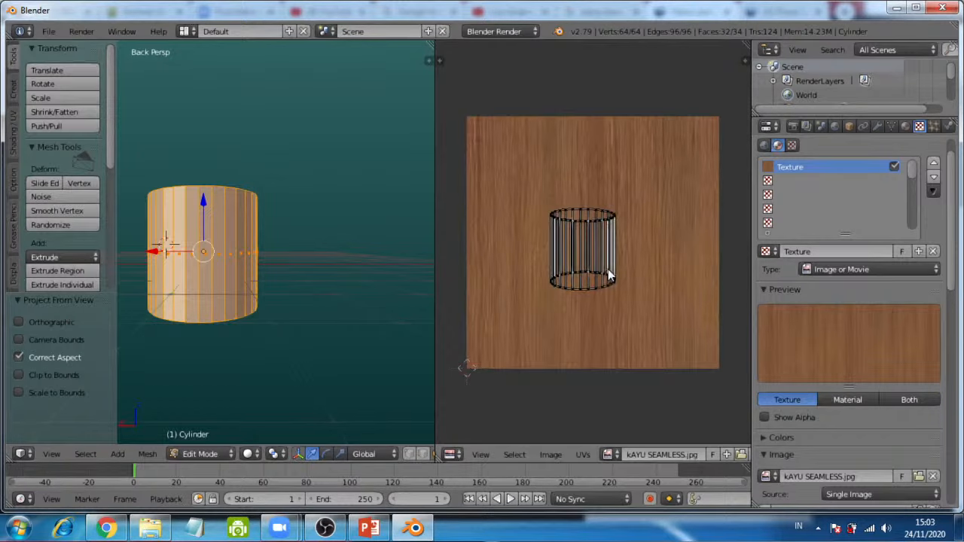
pyautogui.scroll(2, 602, 271)
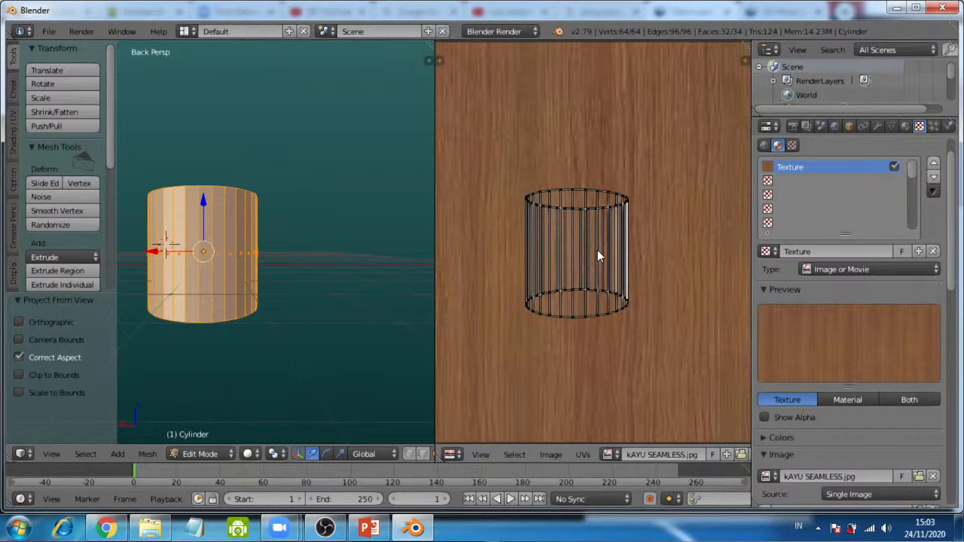
pyautogui.scroll(-2, 598, 250)
pyautogui.scroll(-2, 598, 248)
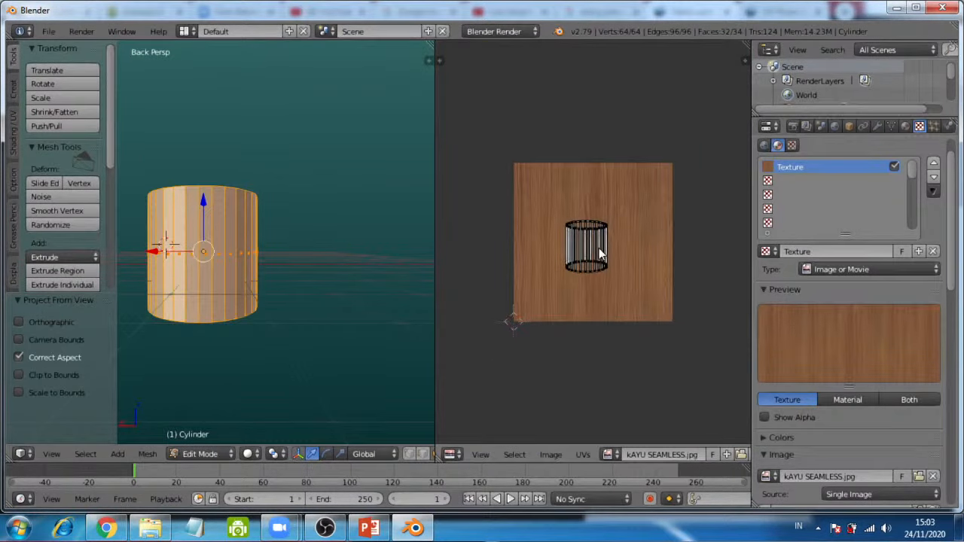
pyautogui.press('a')
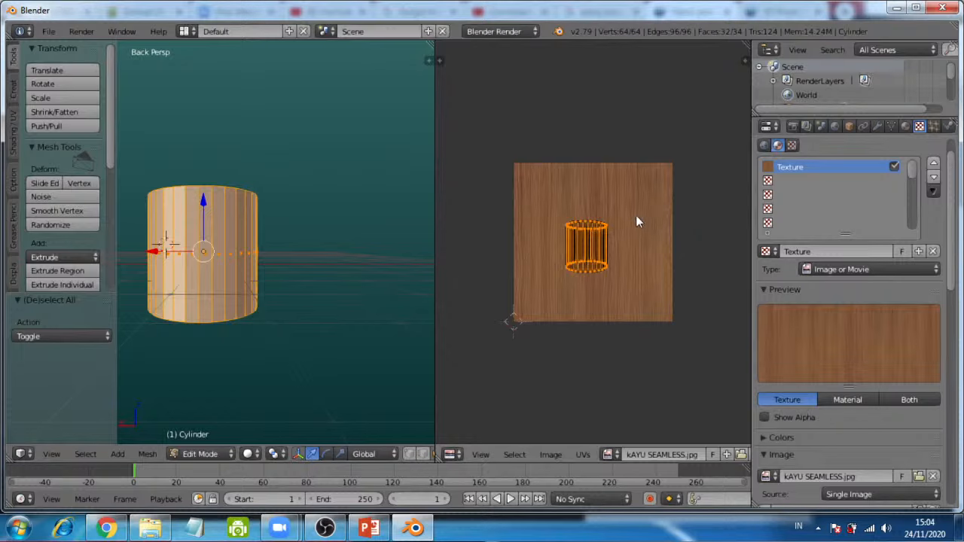
pyautogui.press('s')
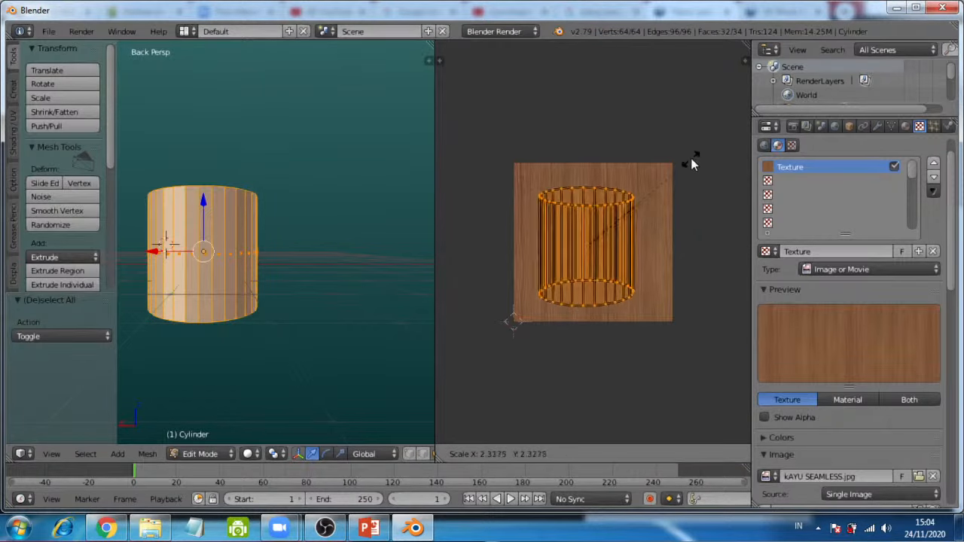
pyautogui.click(715, 135)
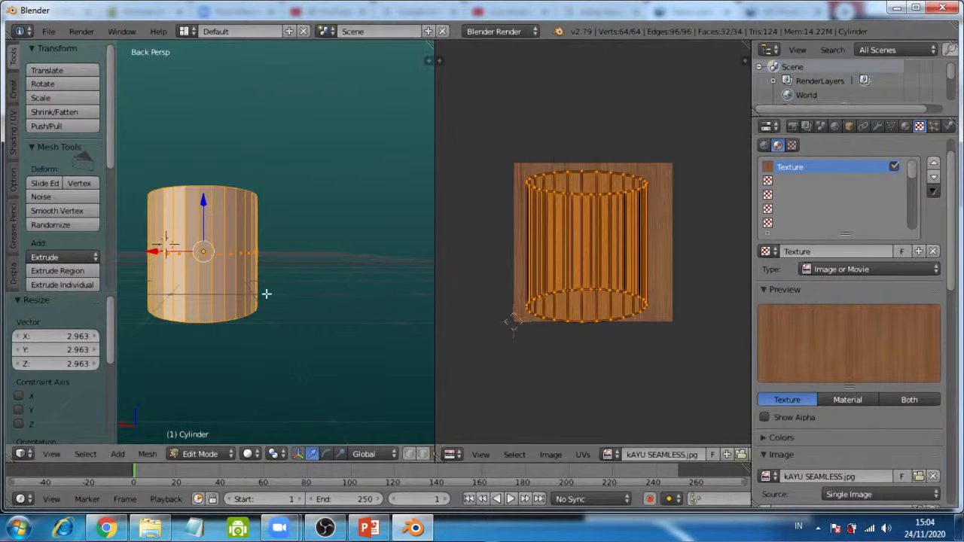
# Step: Switch the 3D view to Material shading and look at the wood on the cylinder's side from another angle
pyautogui.click(250, 455)
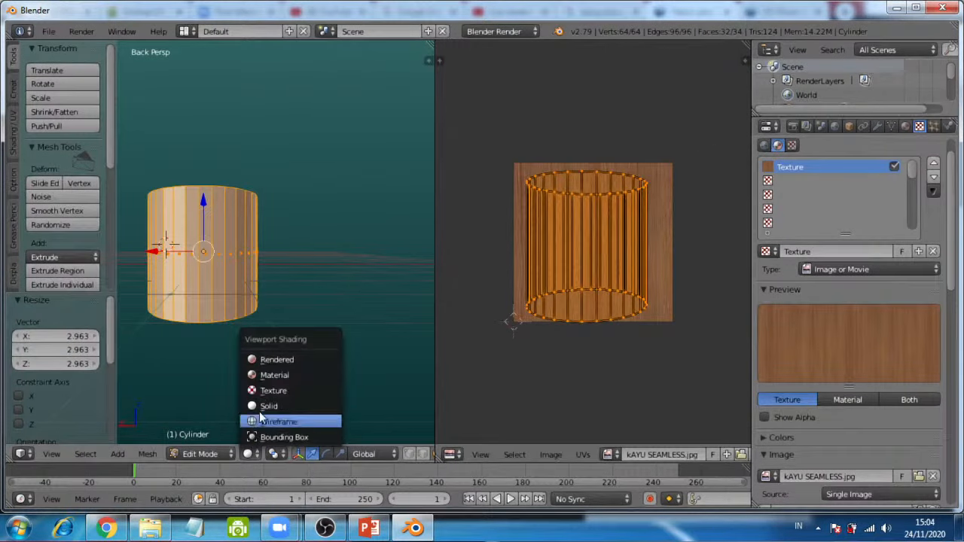
pyautogui.click(265, 377)
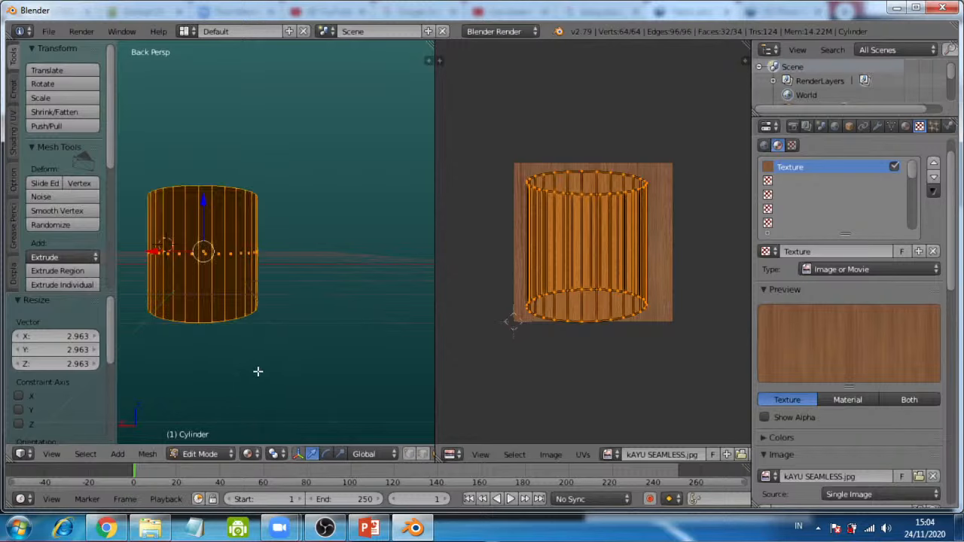
pyautogui.moveTo(183, 289); pyautogui.dragTo(208, 252, button='middle')
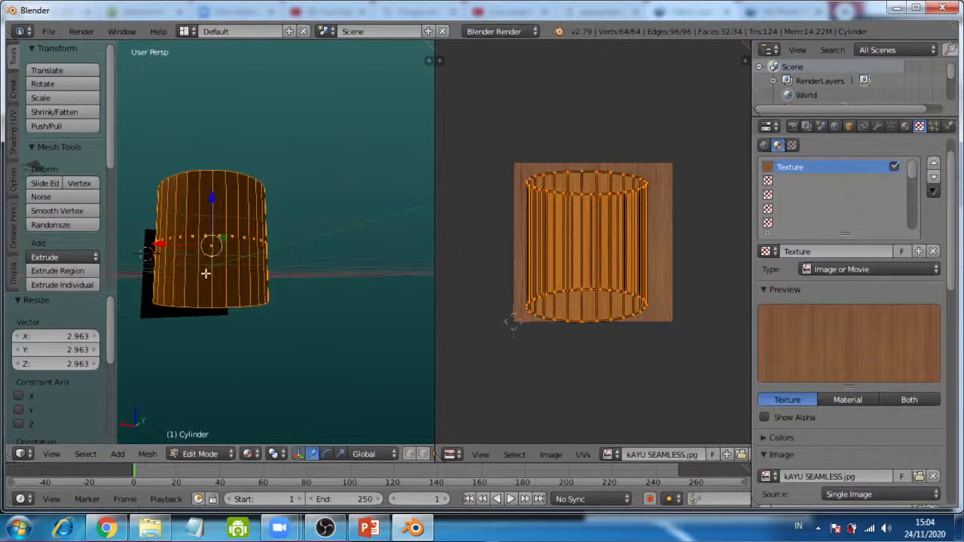
# Step: Set the texture's Normal influence to 1 and check the relief on the cylinder's side
pyautogui.scroll(-8, 917, 402)
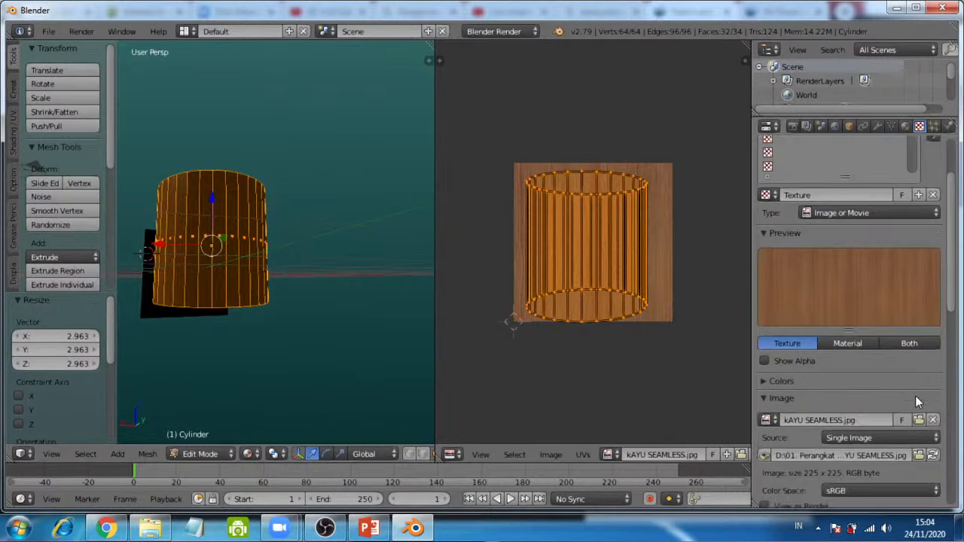
pyautogui.scroll(-10, 916, 400)
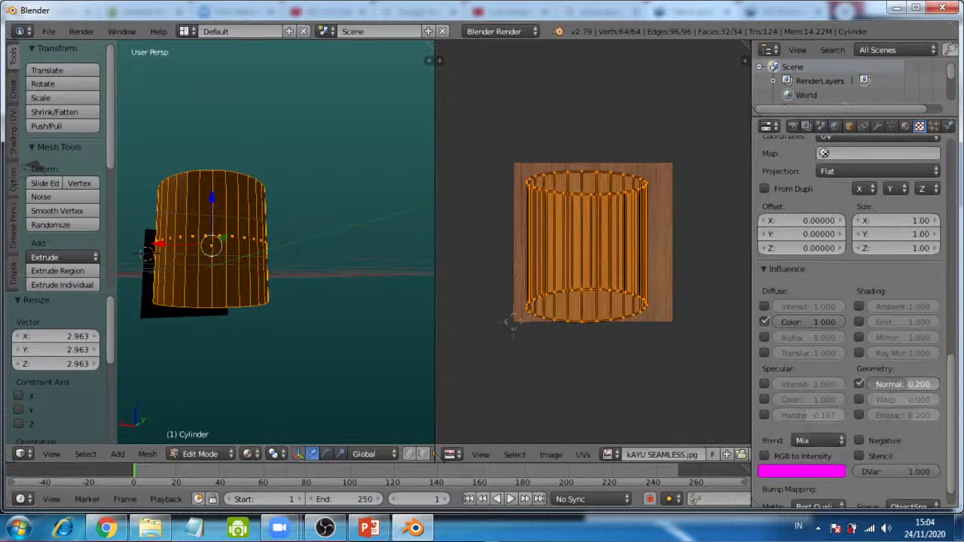
pyautogui.moveTo(903, 384); pyautogui.dragTo(930, 401)
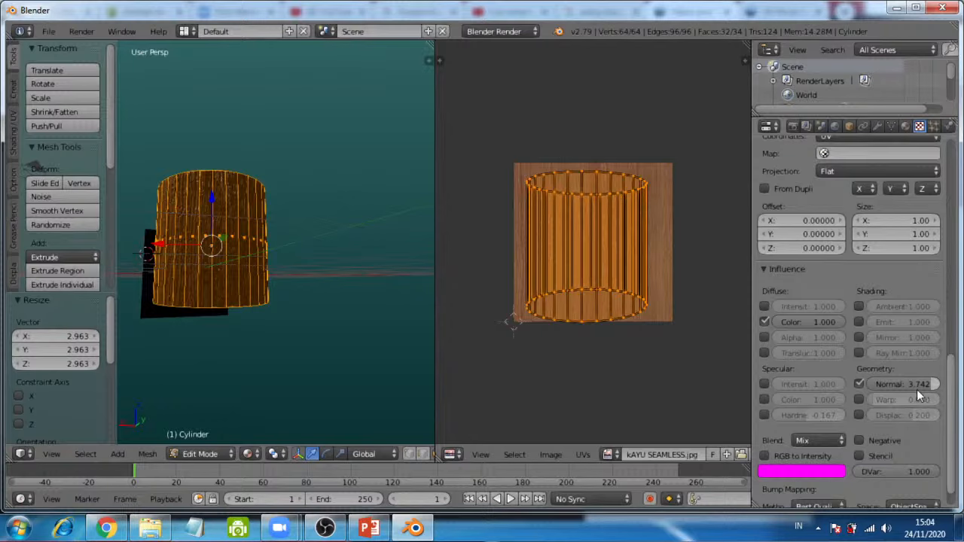
pyautogui.moveTo(921, 384); pyautogui.dragTo(942, 384)
pyautogui.click(931, 383)
pyautogui.write('1')
pyautogui.press('Return')
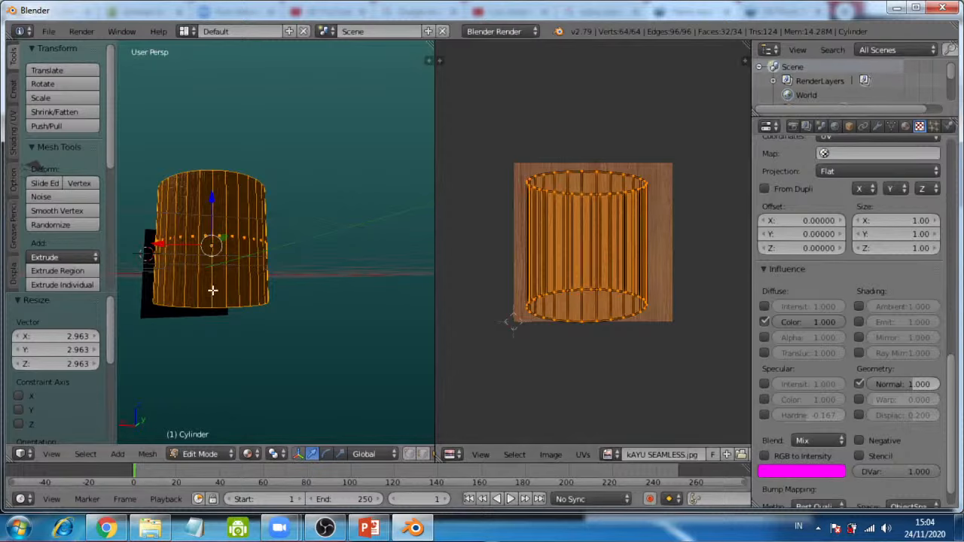
pyautogui.moveTo(210, 240); pyautogui.dragTo(214, 255, button='middle')
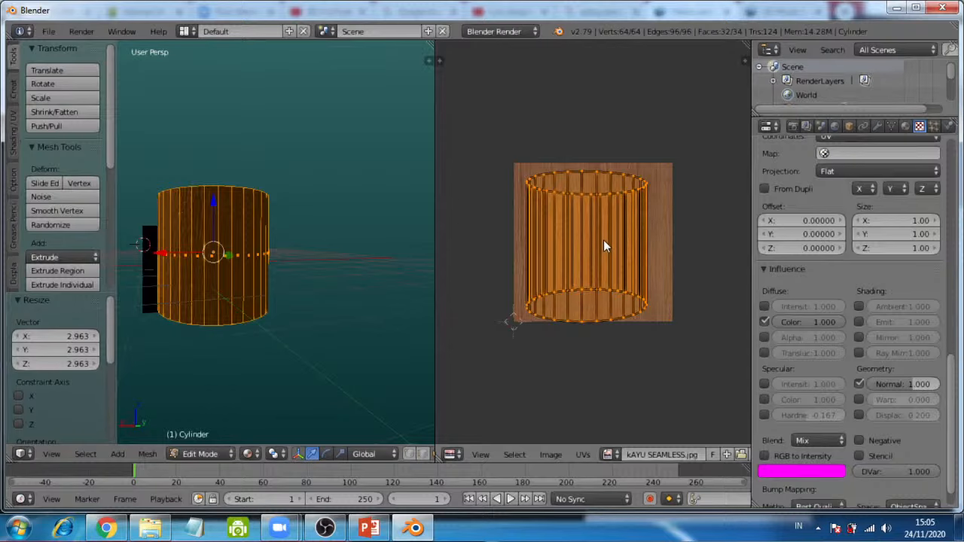
# Step: Try moving the UV layout over the wood image freely, only along Y and only along X
pyautogui.press('g')
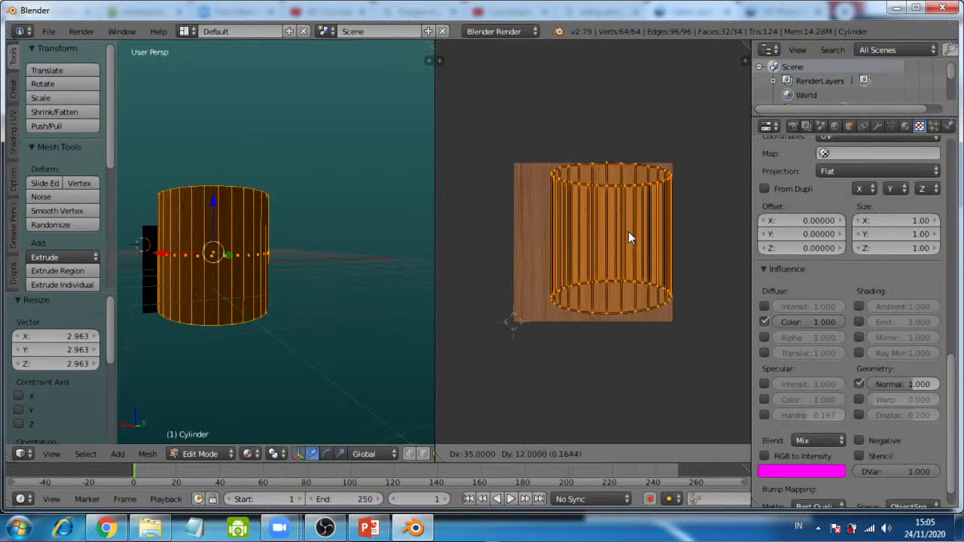
pyautogui.press('Escape')
pyautogui.press('g')
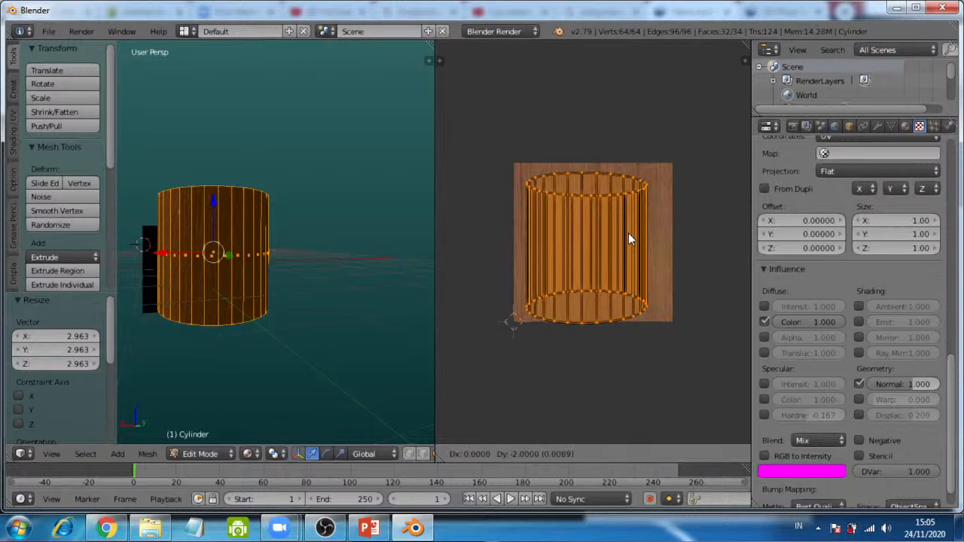
pyautogui.press('y')
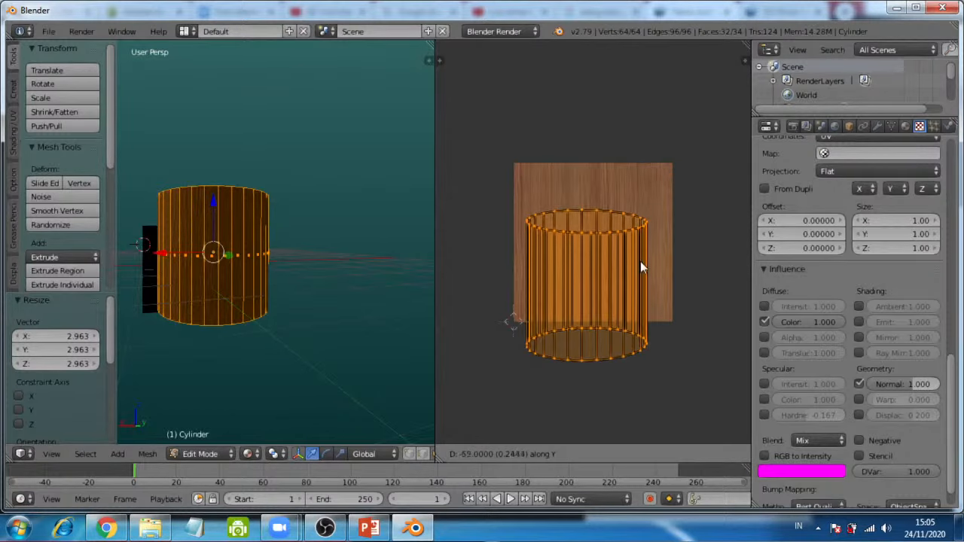
pyautogui.rightClick(674, 222)
pyautogui.press('g')
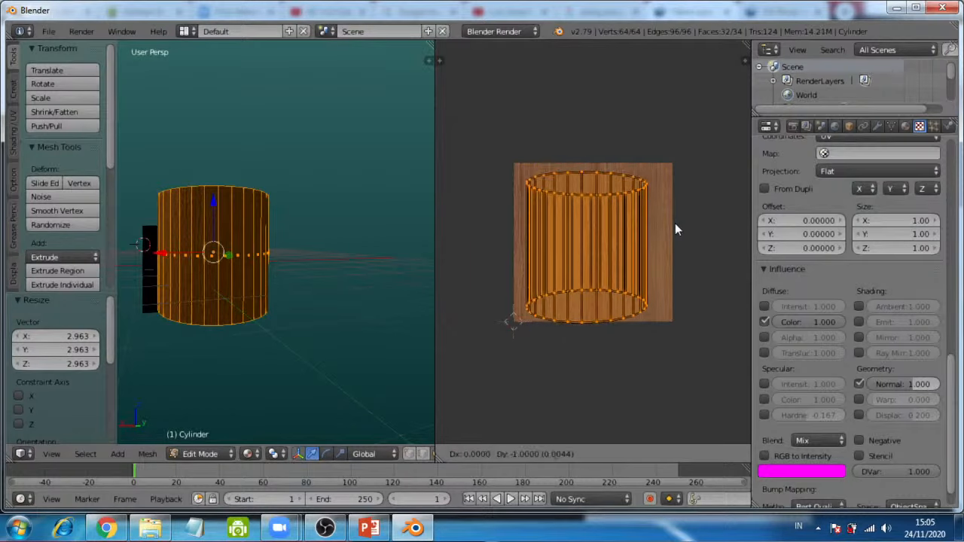
pyautogui.press('x')
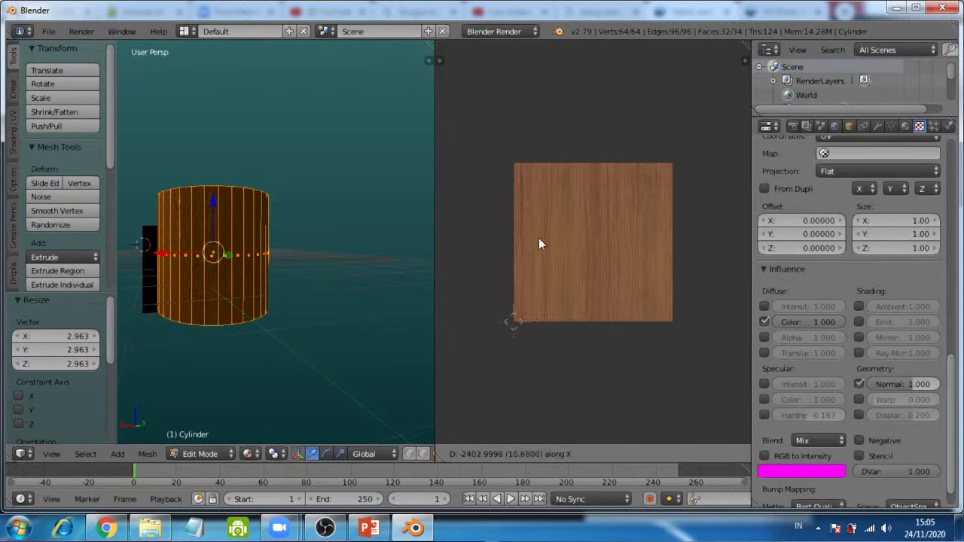
pyautogui.press('Escape')
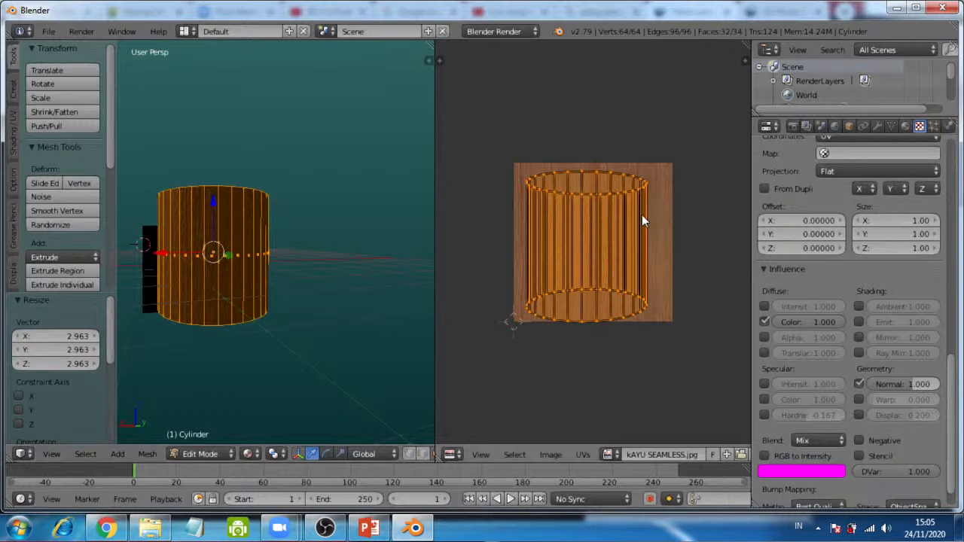
# Step: Rotate the UV layout by about -37.2° and inspect the slanted wood grain on the cylinder
pyautogui.press('r')
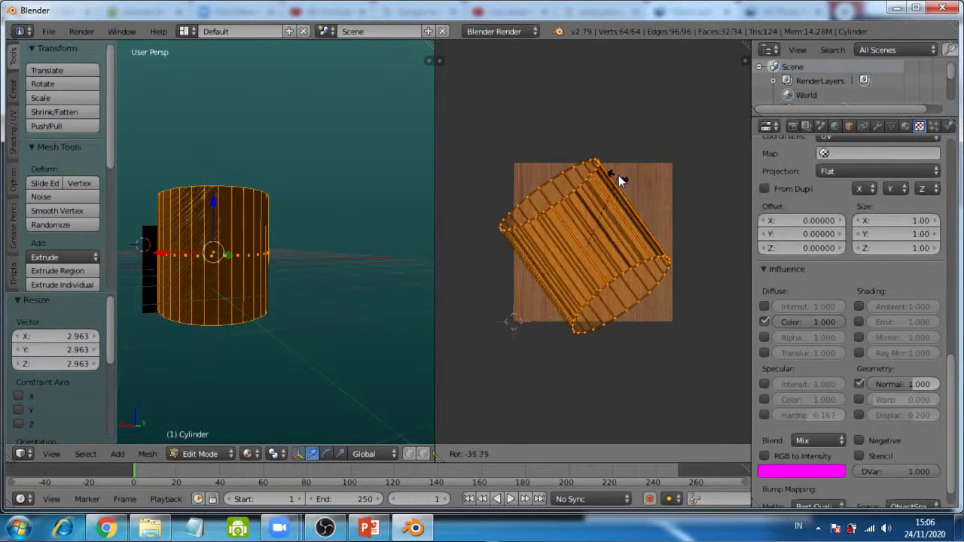
pyautogui.click(617, 174)
pyautogui.scroll(4, 213, 267)
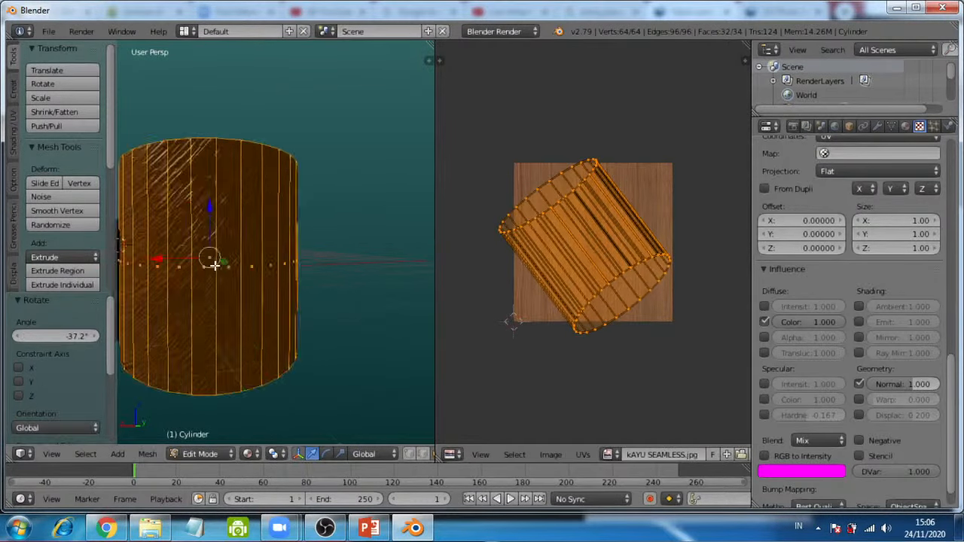
pyautogui.scroll(-4, 211, 269)
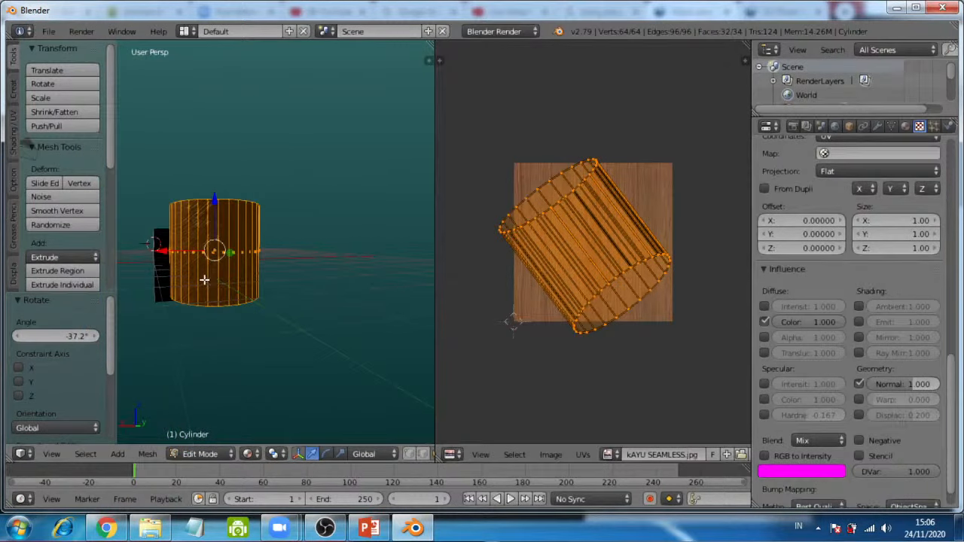
pyautogui.moveTo(196, 279); pyautogui.dragTo(259, 279, button='middle')
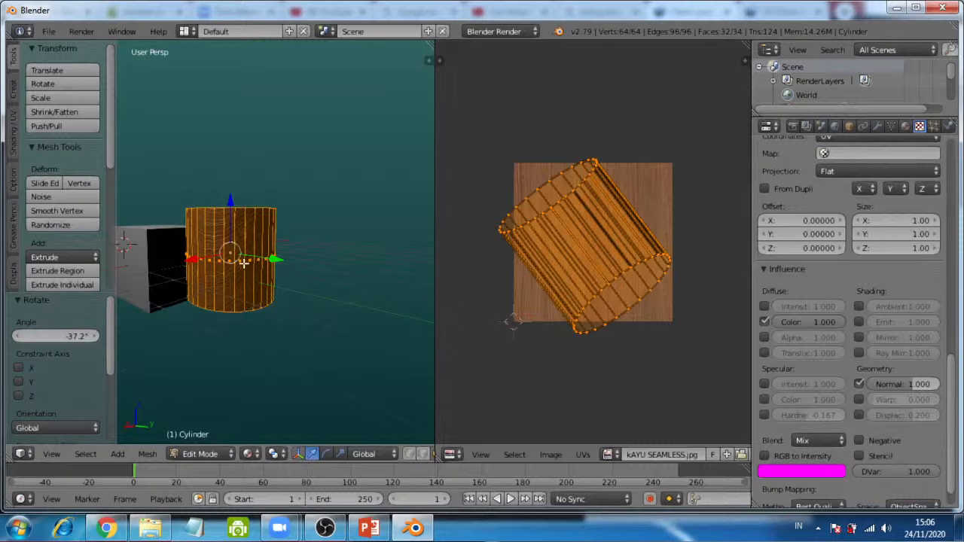
# Step: Bring the cube, cylinder and lamp into view and return the cylinder to Object Mode
pyautogui.scroll(-5, 221, 277)
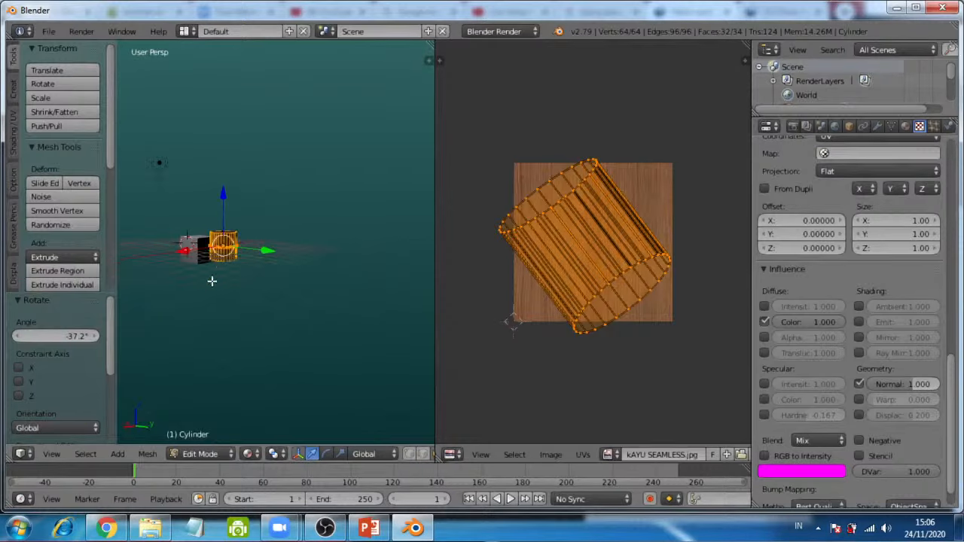
pyautogui.moveTo(217, 256); pyautogui.dragTo(260, 304, button='middle')
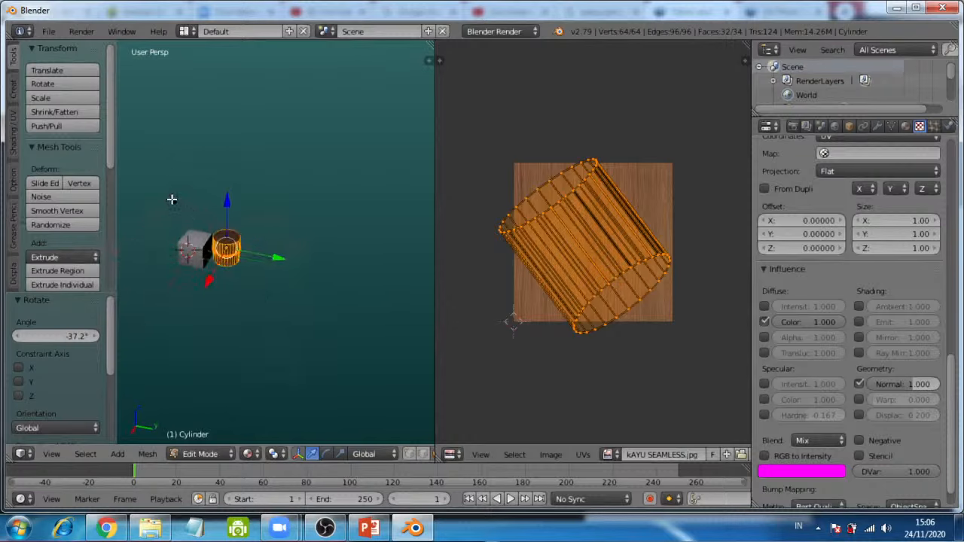
pyautogui.click(172, 199)
pyautogui.click(217, 460)
pyautogui.moveTo(256, 280); pyautogui.dragTo(279, 270, button='middle')
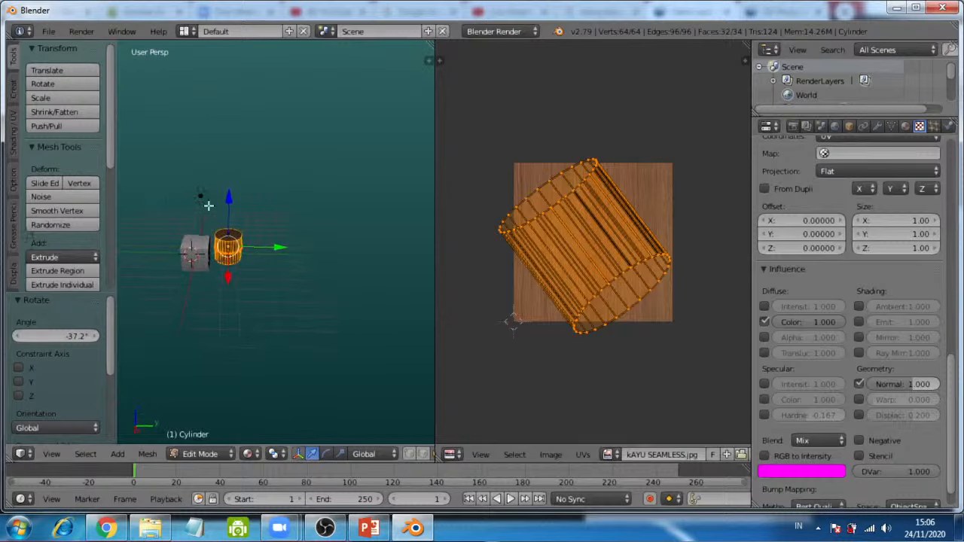
pyautogui.click(201, 454)
pyautogui.click(205, 437)
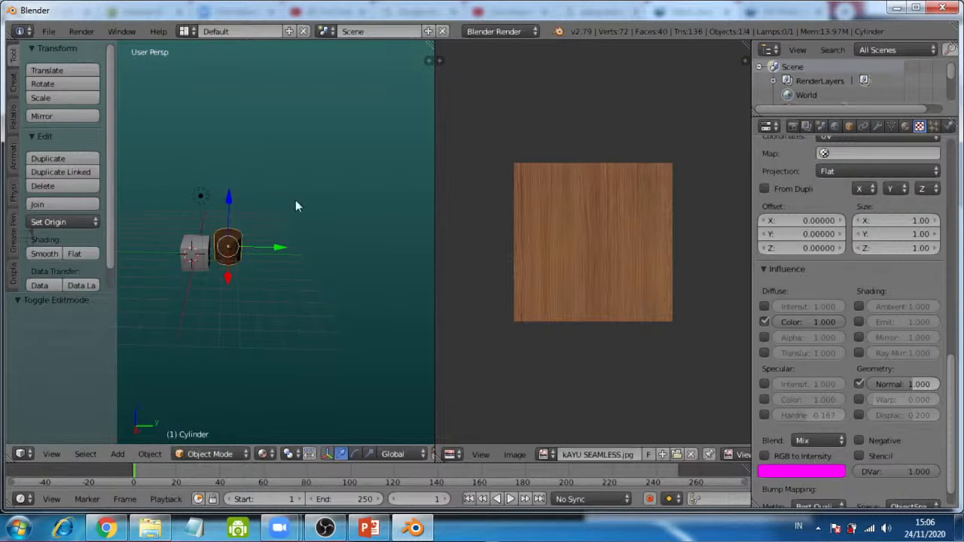
# Step: Select the lamp above the cube and change its type to Sun
pyautogui.rightClick(199, 197)
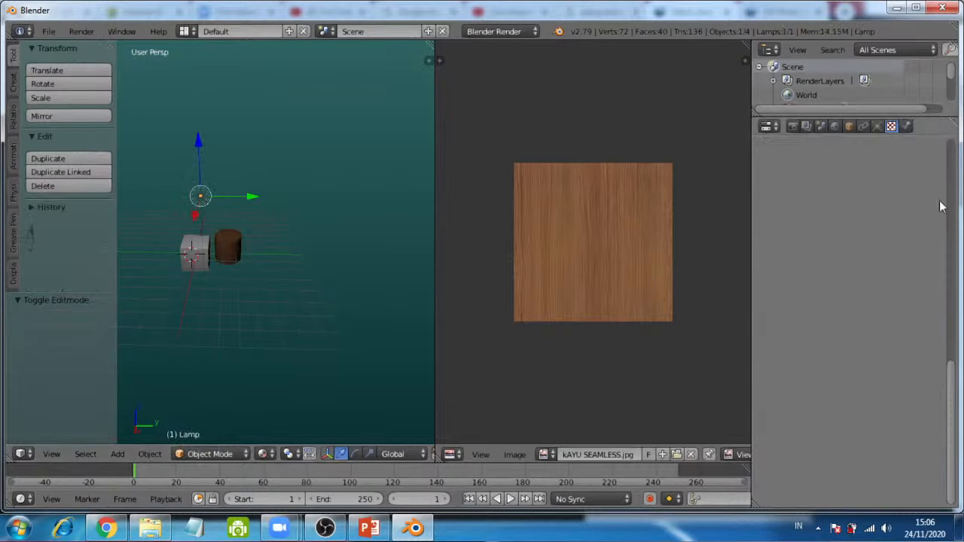
pyautogui.click(877, 127)
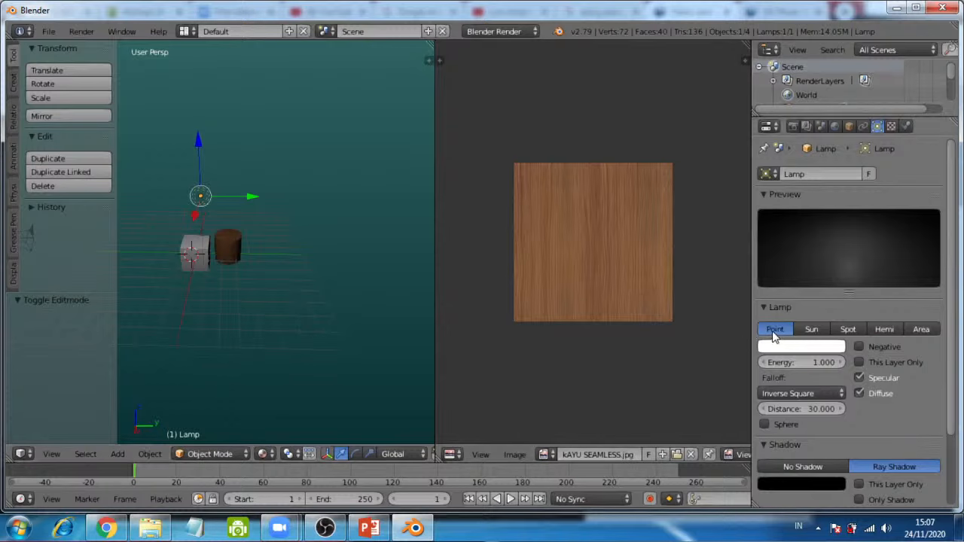
pyautogui.click(812, 331)
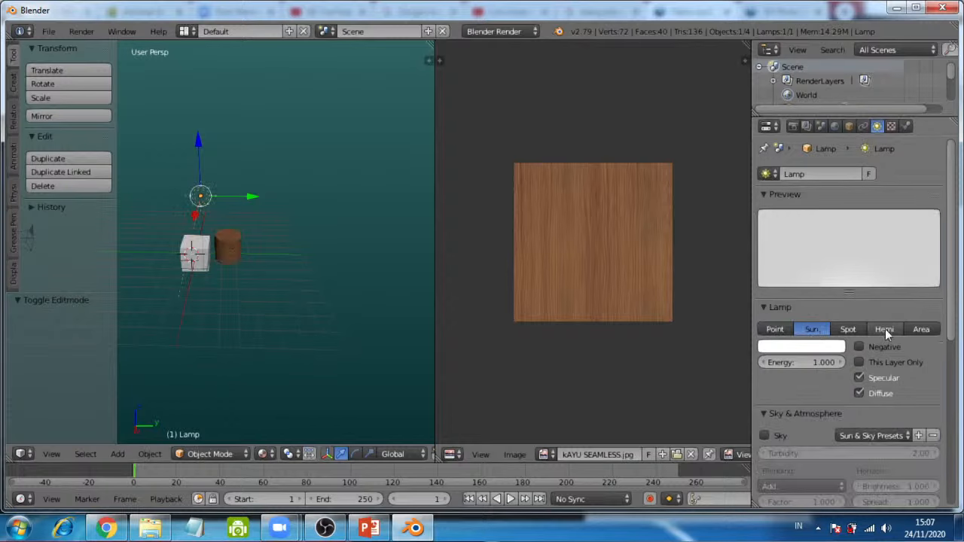
# Step: Change the type of the selected lamp above the cube to Hemi
pyautogui.click(885, 331)
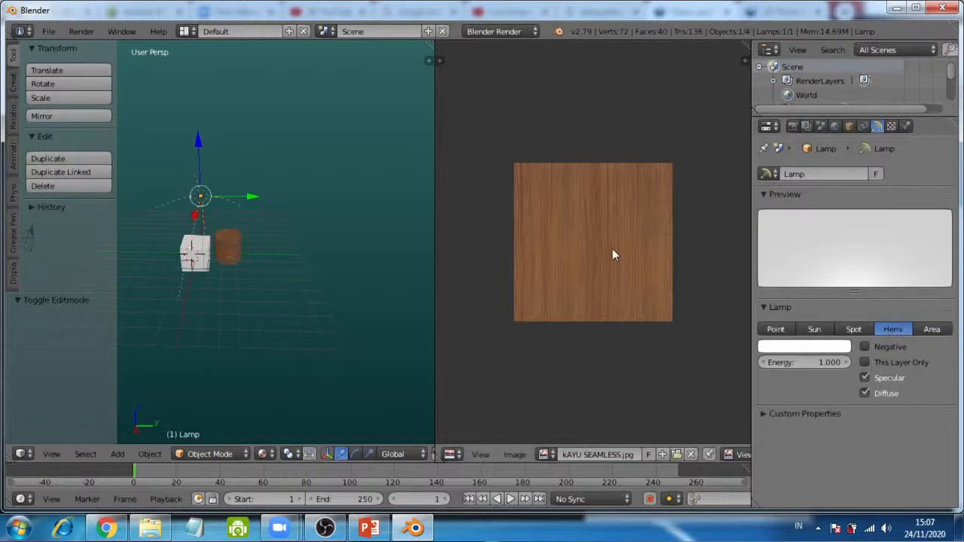
# Step: Select the wooden cylinder, switch it to Edit Mode and bring its side faces into close view
pyautogui.click(195, 455)
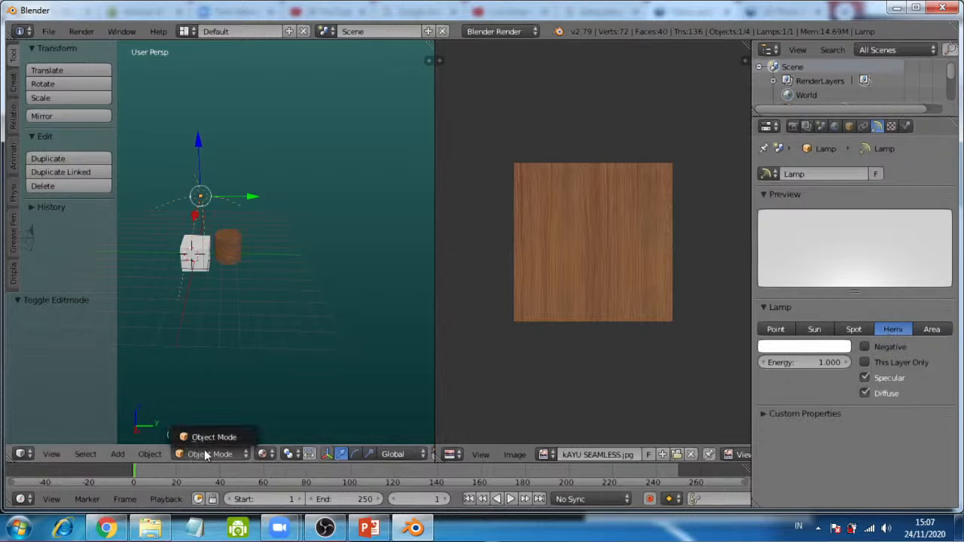
pyautogui.rightClick(227, 244)
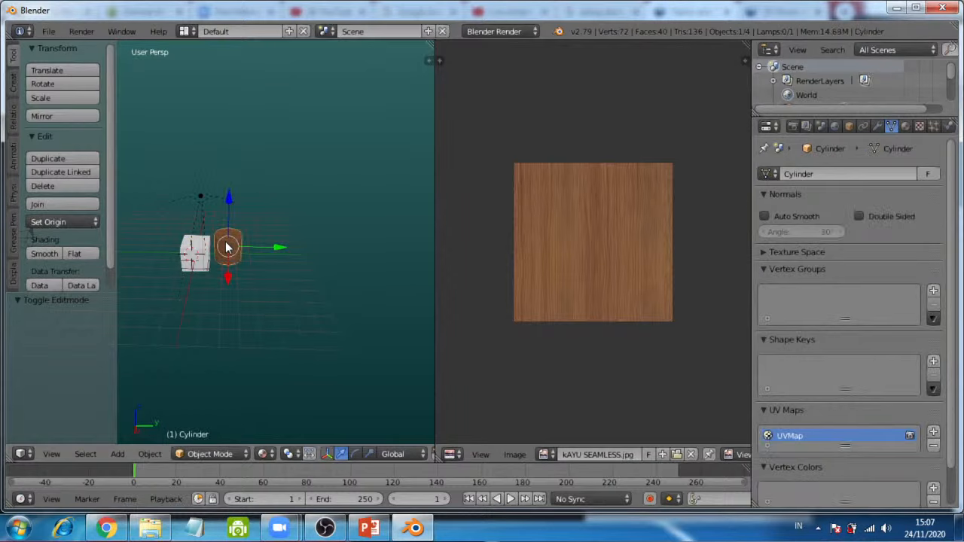
pyautogui.click(213, 454)
pyautogui.click(214, 419)
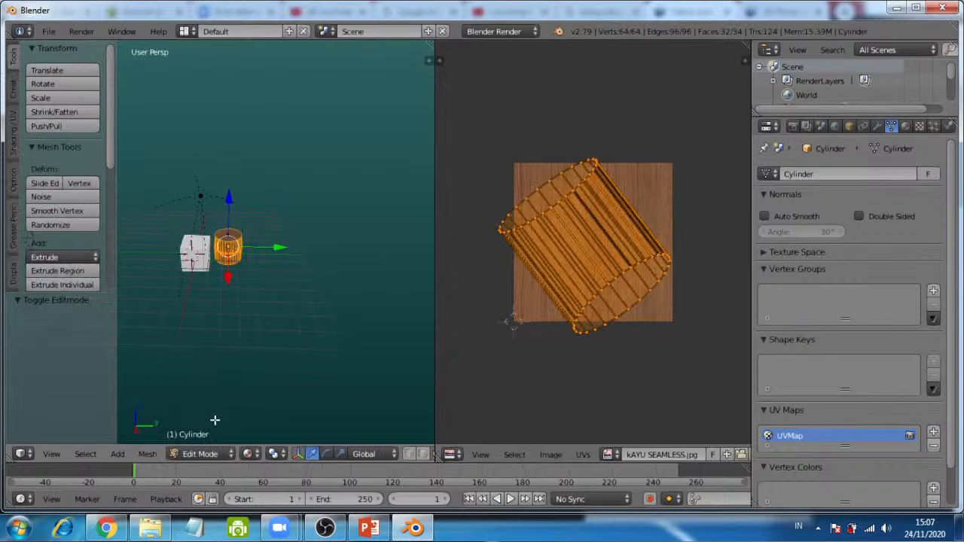
pyautogui.scroll(8, 218, 278)
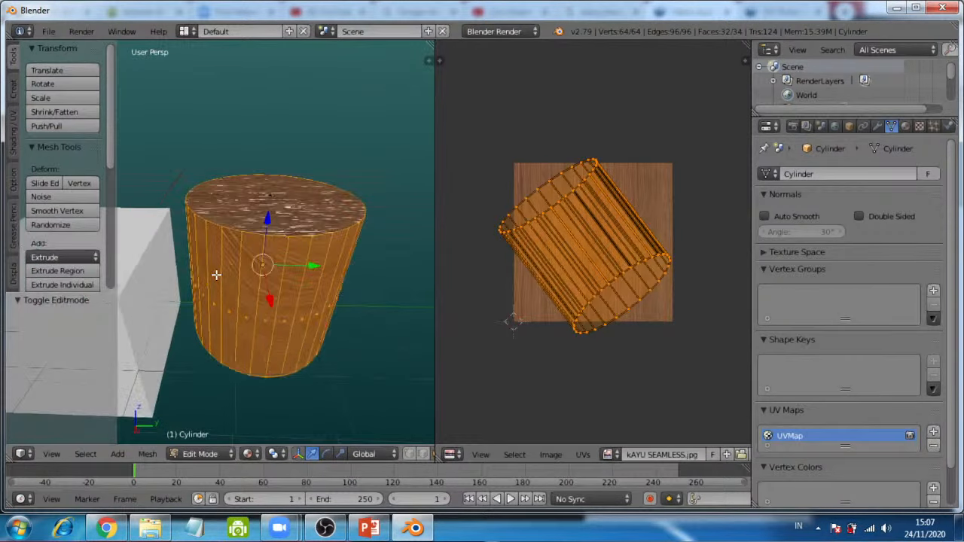
pyautogui.moveTo(318, 304); pyautogui.dragTo(282, 283, button='middle')
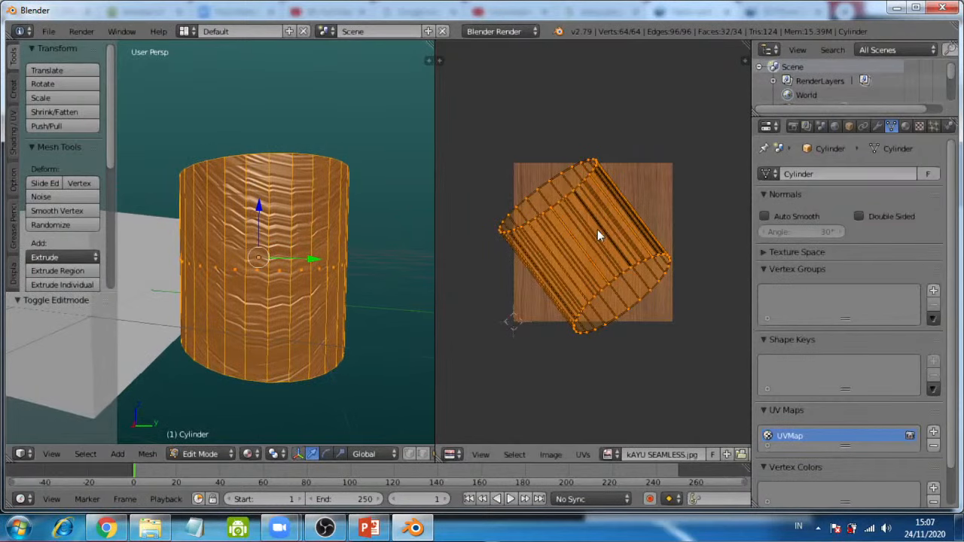
# Step: Rotate the cylinder's UV layout by about 36.8° so it stands upright over the wood image
pyautogui.press('r')
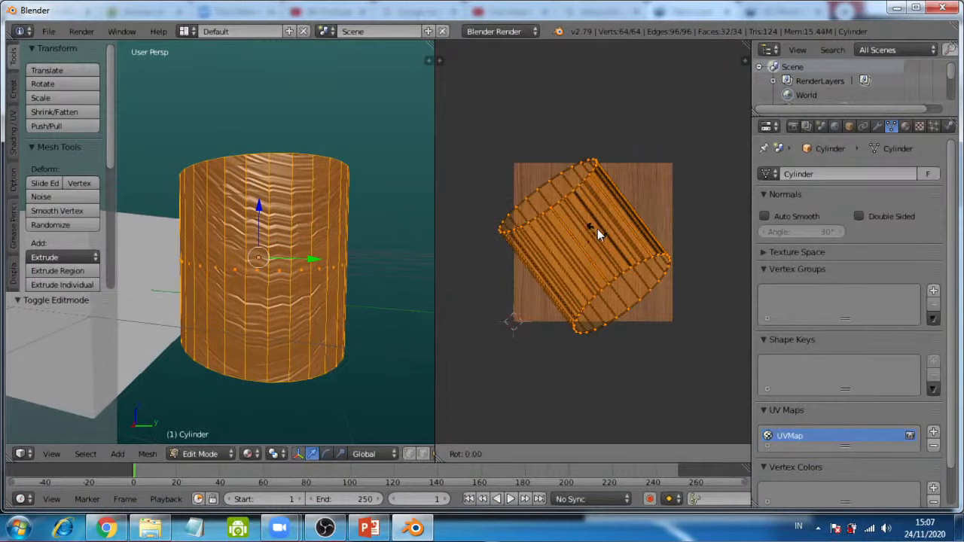
pyautogui.press('0')
pyautogui.press('Escape')
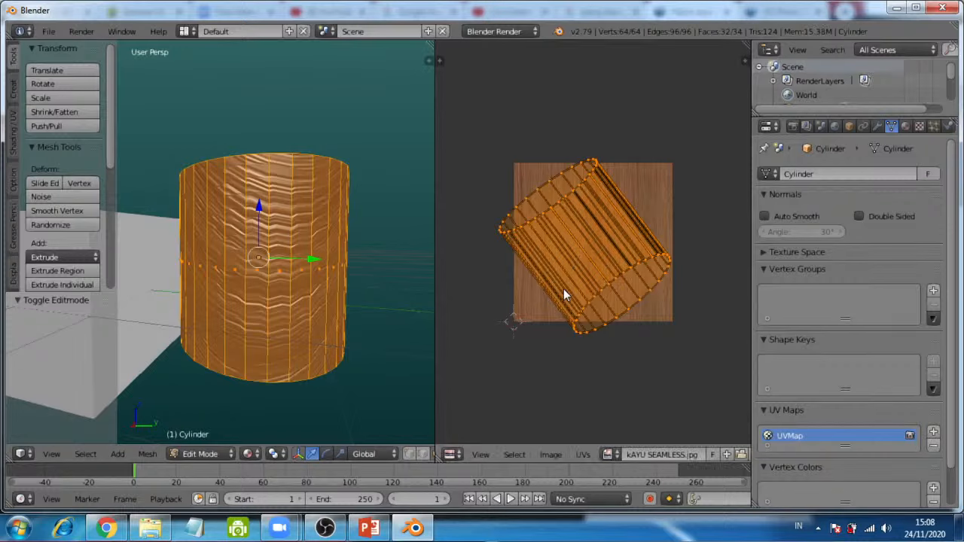
pyautogui.press('r')
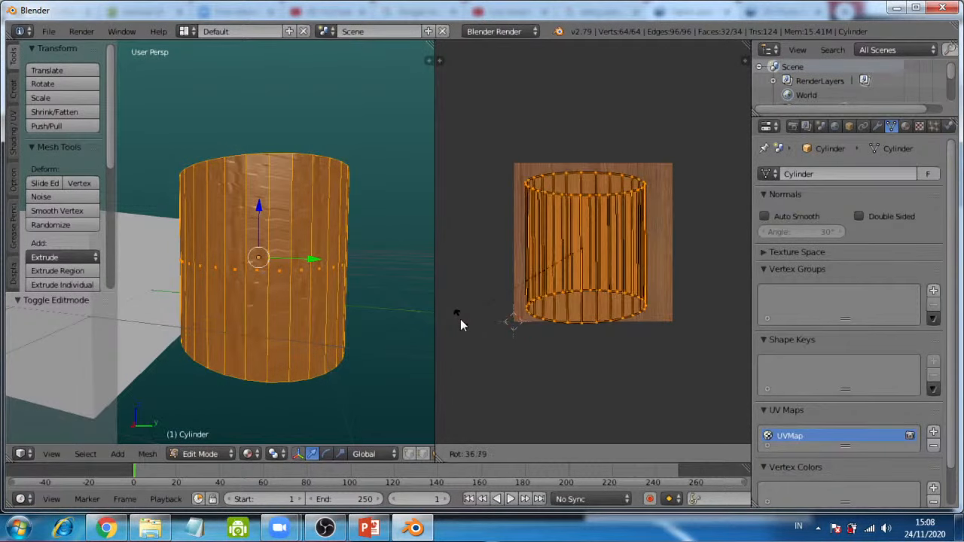
pyautogui.click(460, 319)
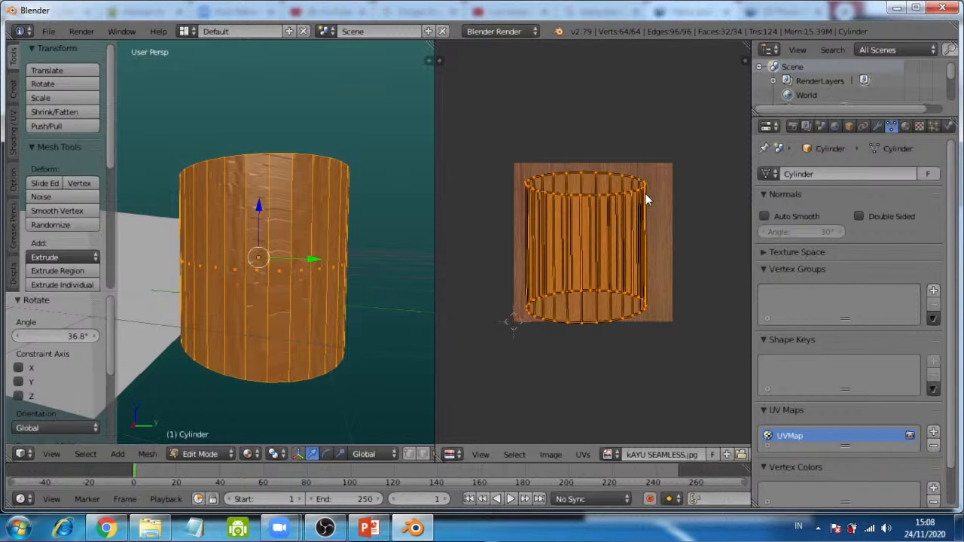
# Step: Scale the cylinder's whole UV layout up by about 1.99 over the wood image and check the texture around the model
pyautogui.press('s')
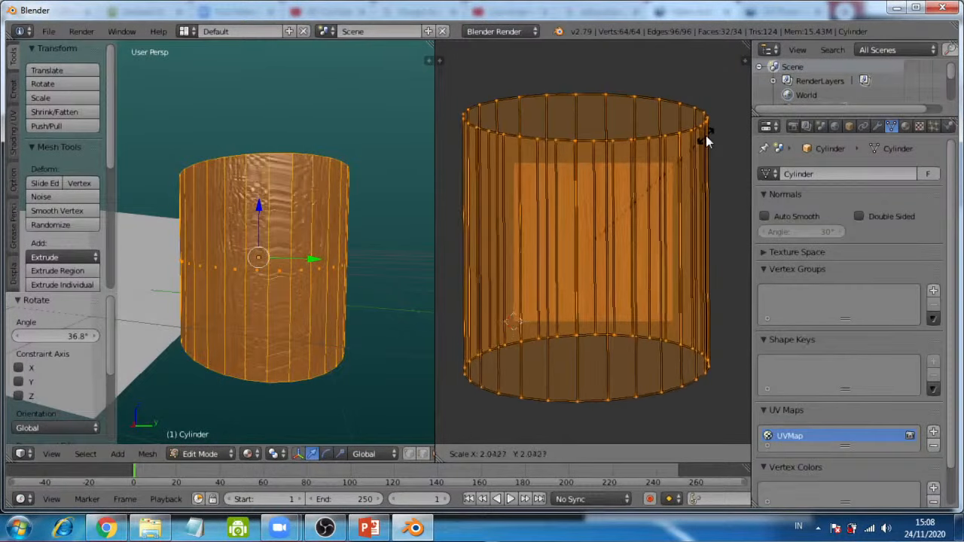
pyautogui.click(703, 145)
pyautogui.moveTo(300, 295); pyautogui.dragTo(293, 314, button='middle')
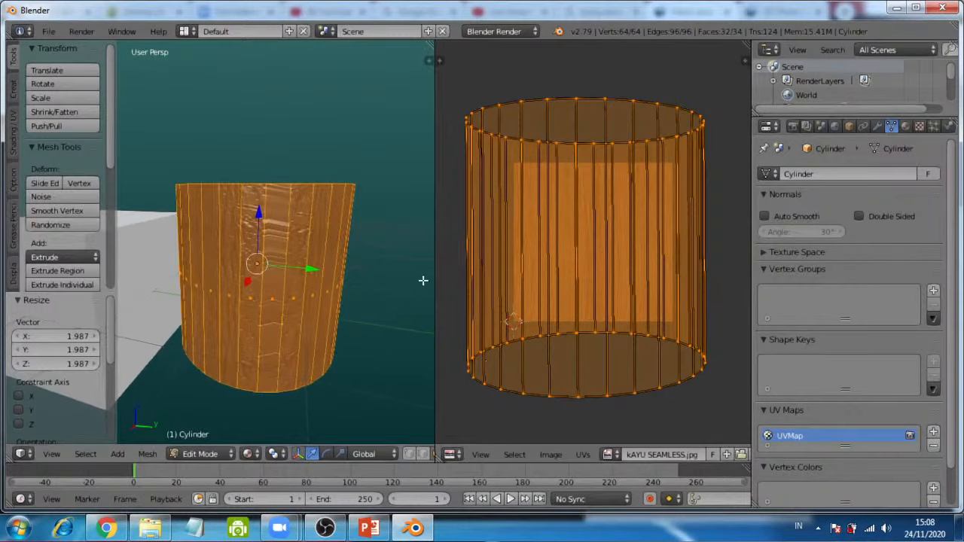
pyautogui.moveTo(353, 280); pyautogui.dragTo(146, 250, button='middle')
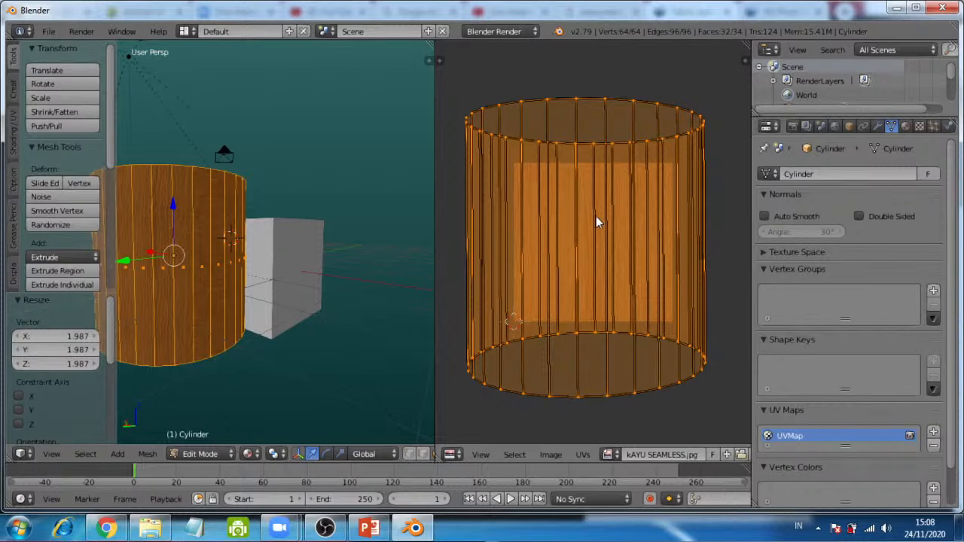
pyautogui.moveTo(598, 216)
pyautogui.mouseDown(button='middle')
pyautogui.moveTo(594, 251)
pyautogui.moveTo(591, 220)
pyautogui.mouseUp(button='middle')
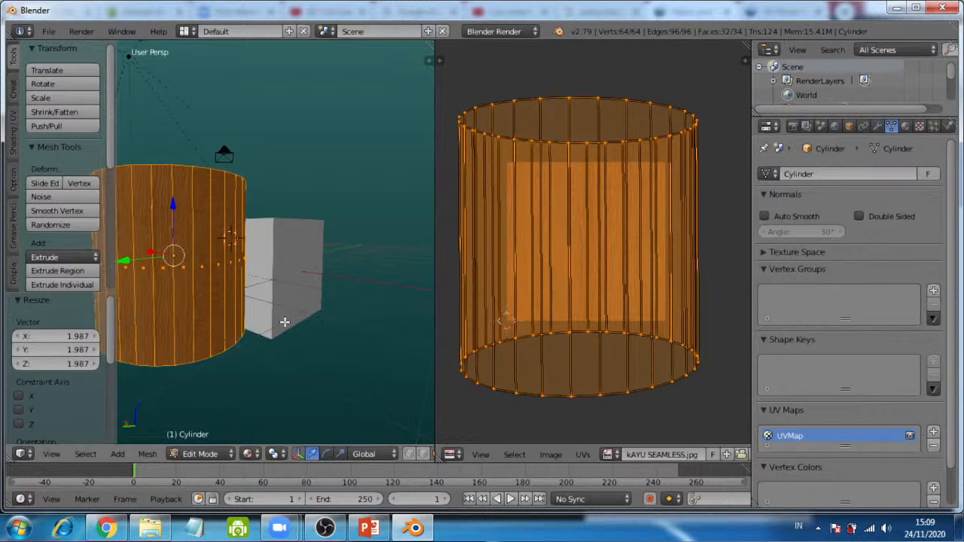
# Step: Deselect the mesh, select the single side face with stretched wood grain, and reset its UV projection
pyautogui.press('a')
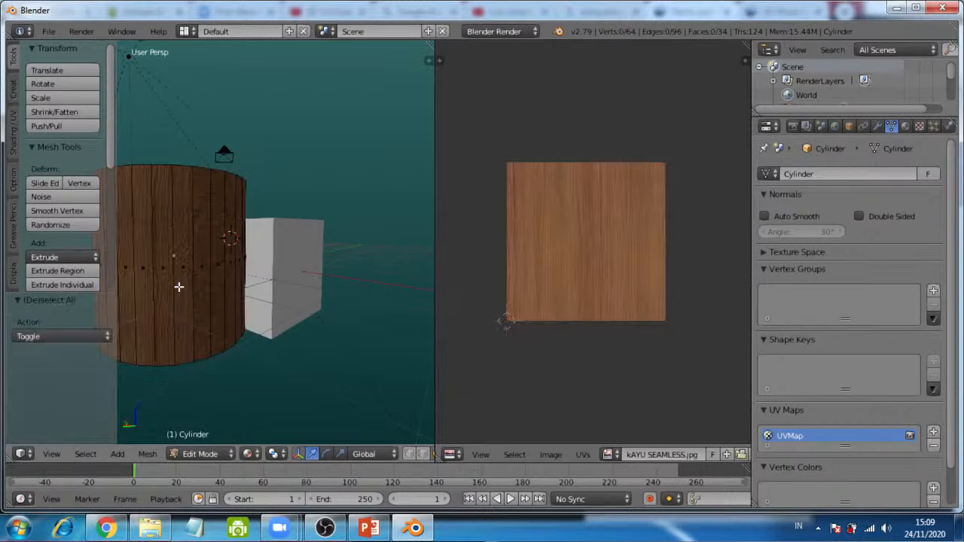
pyautogui.moveTo(181, 285); pyautogui.dragTo(372, 284, button='middle')
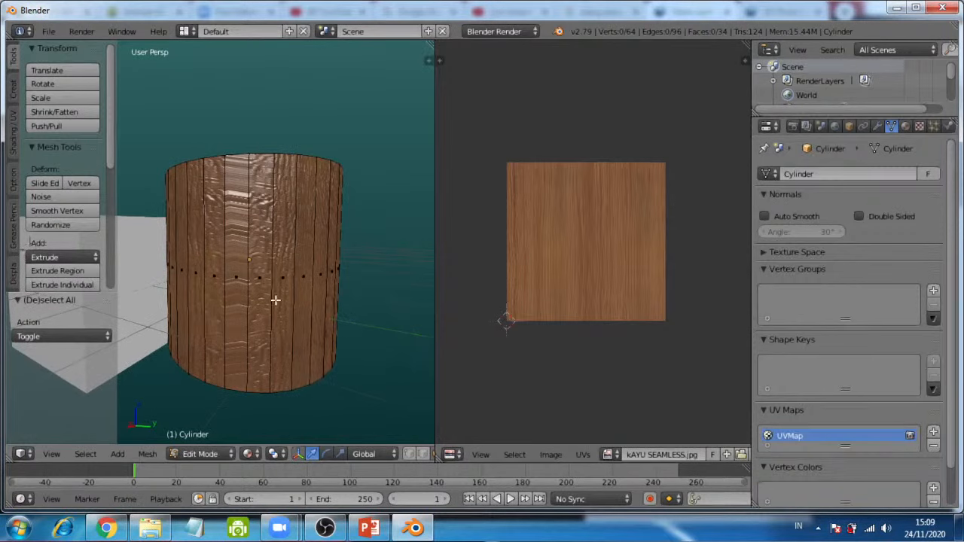
pyautogui.moveTo(276, 299); pyautogui.dragTo(279, 301, button='middle')
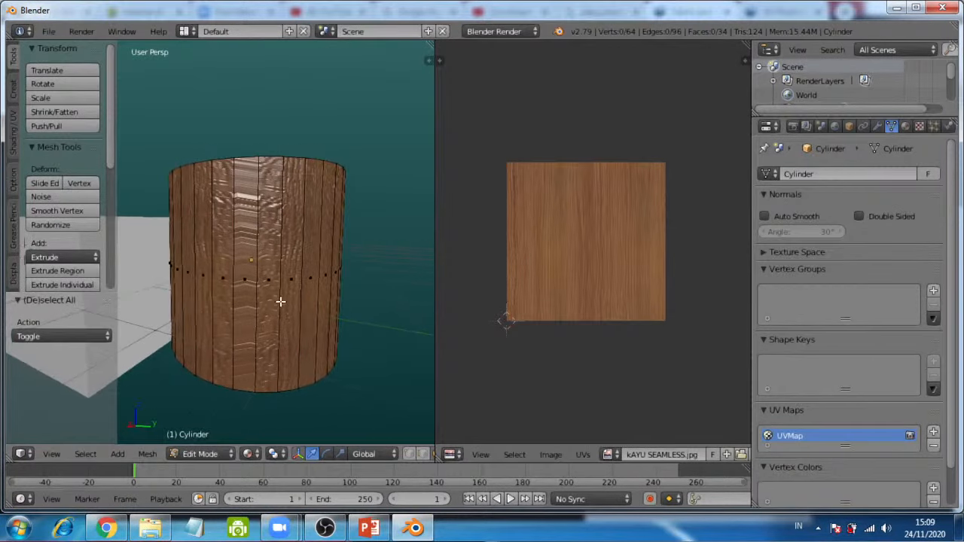
pyautogui.rightClick(248, 241)
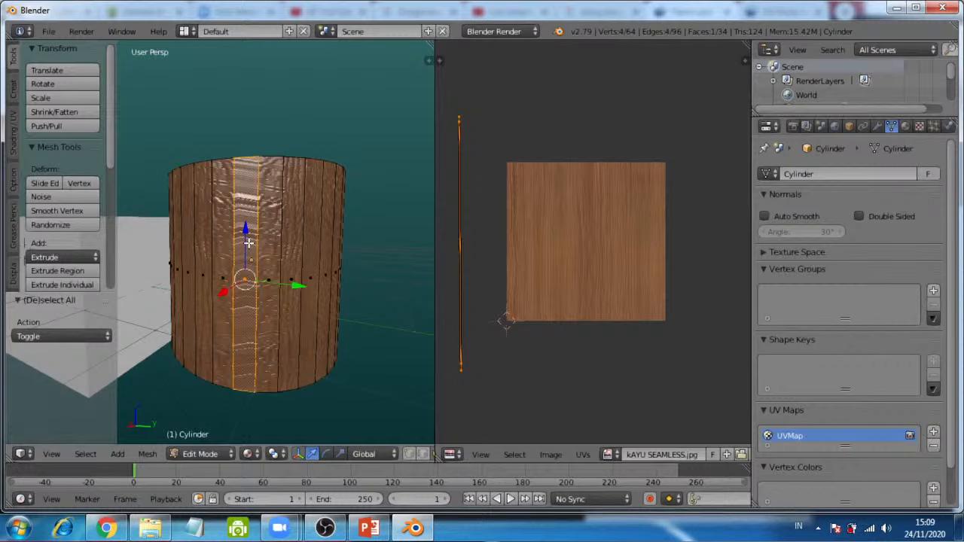
pyautogui.press('u')
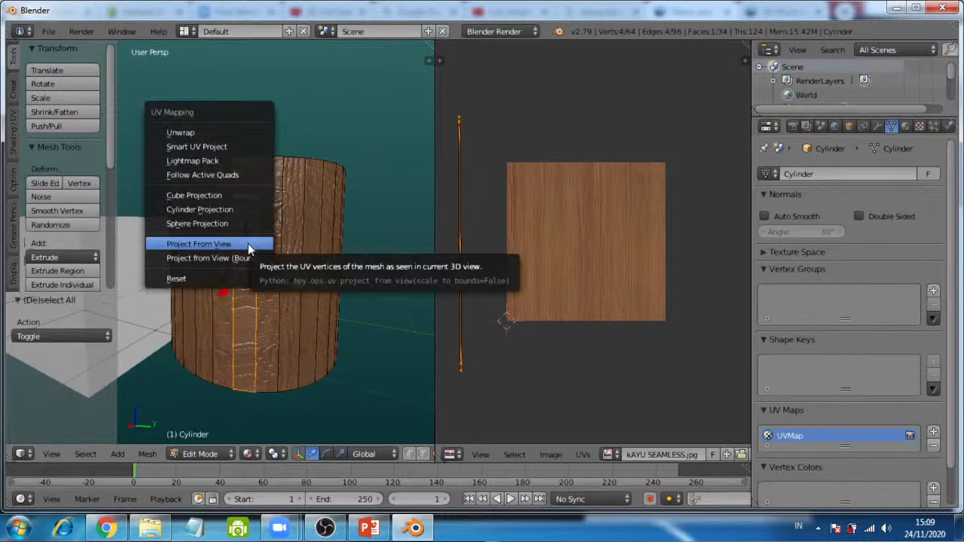
pyautogui.click(233, 280)
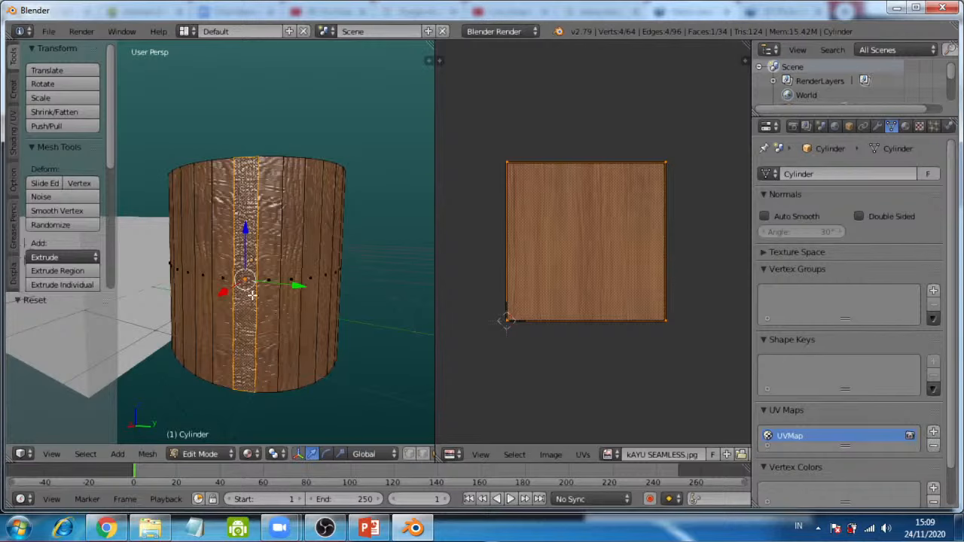
pyautogui.press('u')
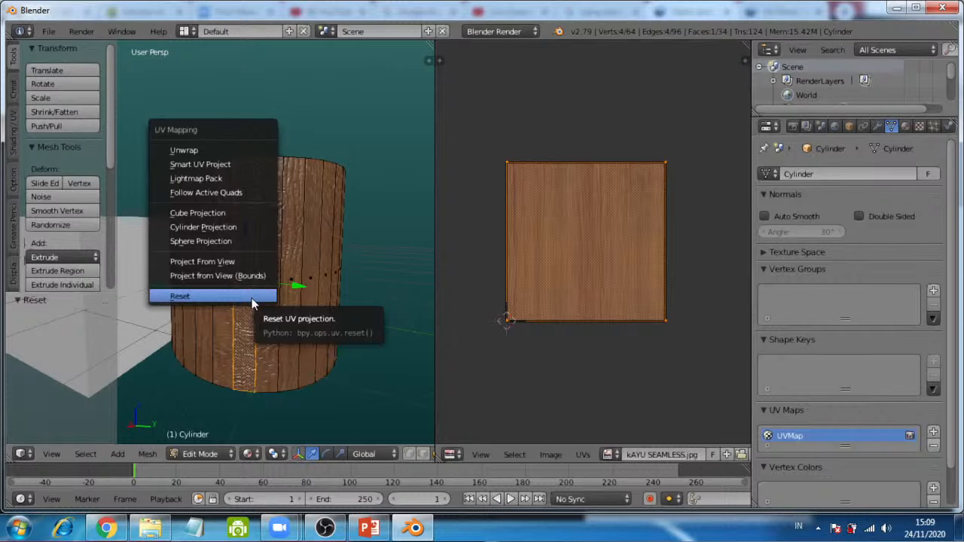
pyautogui.click(251, 298)
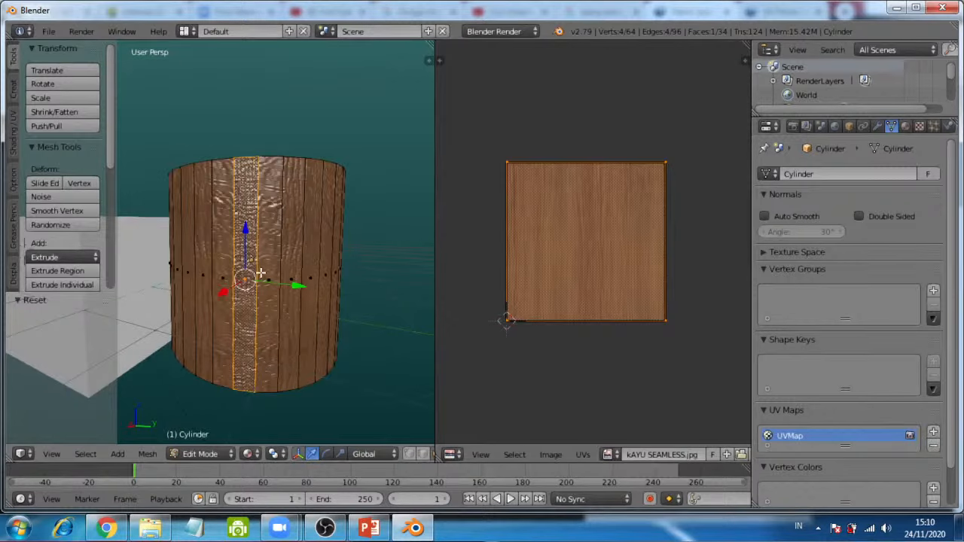
# Step: From the back view, select the middle side face of the cylinder and unwrap it with Cylinder Projection
pyautogui.press('KP_1')
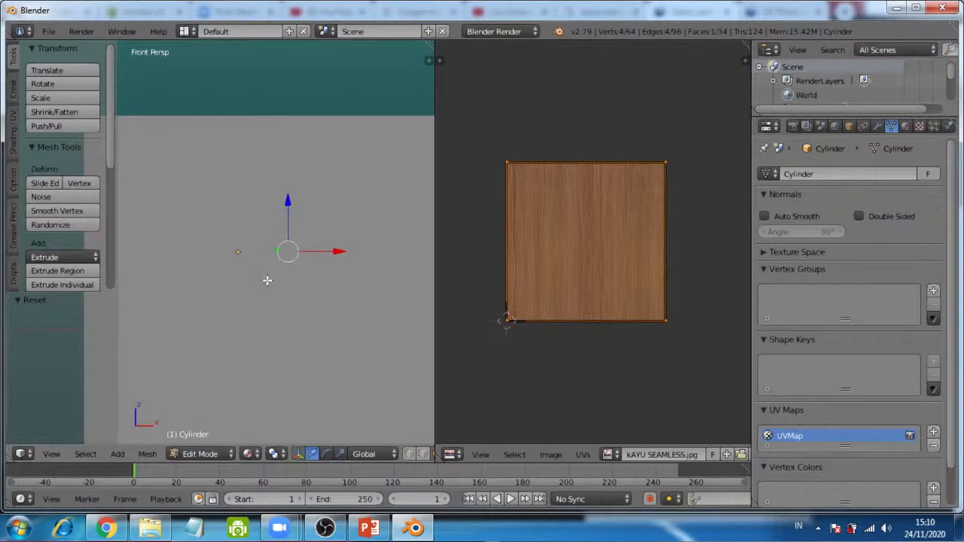
pyautogui.moveTo(354, 306); pyautogui.dragTo(226, 311, button='middle')
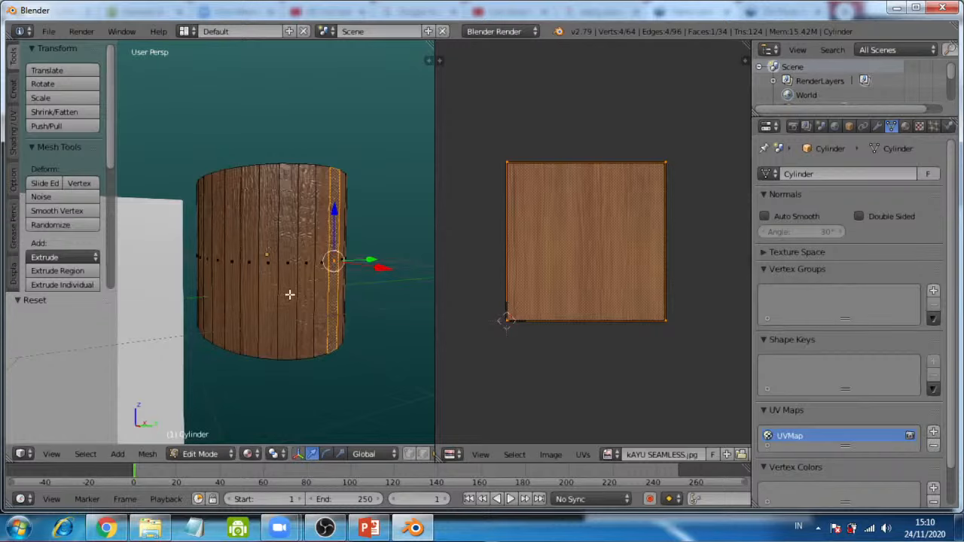
pyautogui.press('ctrl+KP_1')
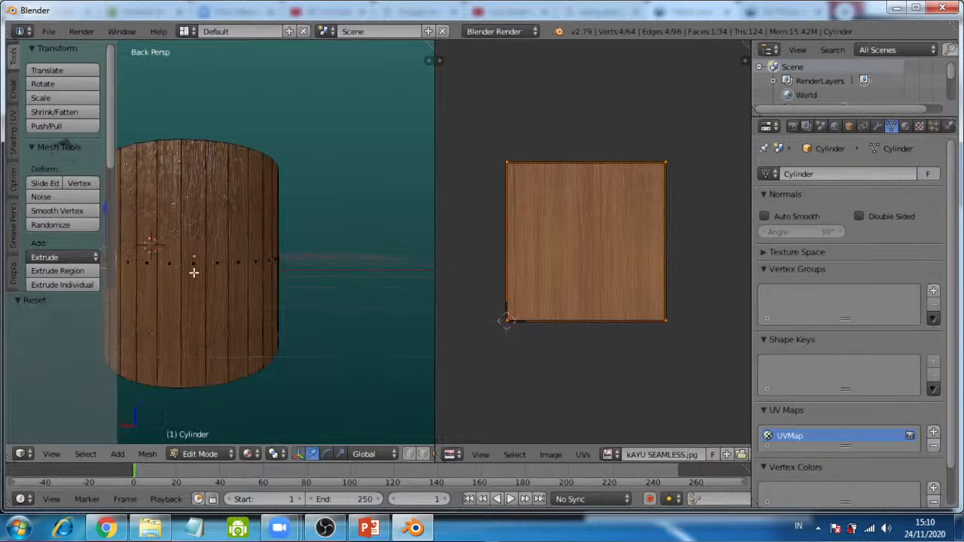
pyautogui.rightClick(194, 229)
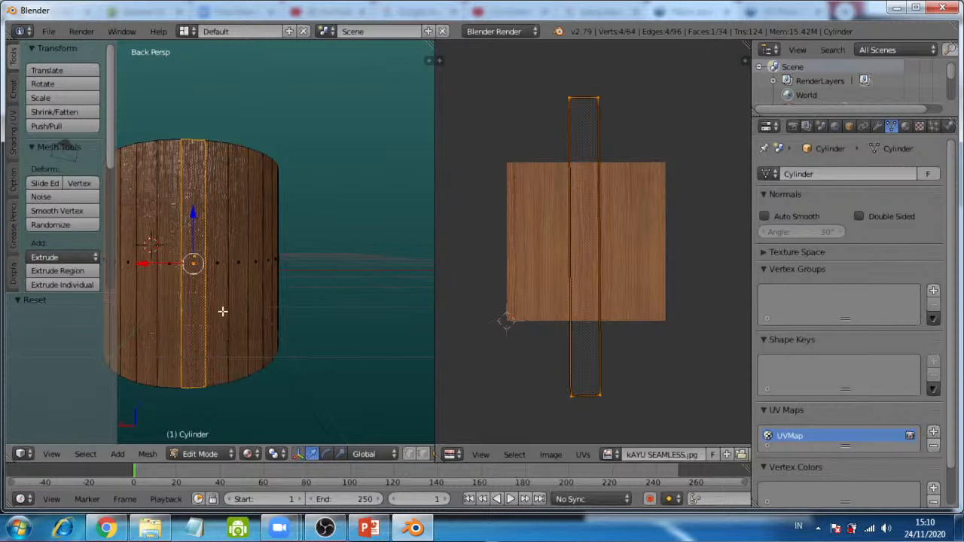
pyautogui.press('u')
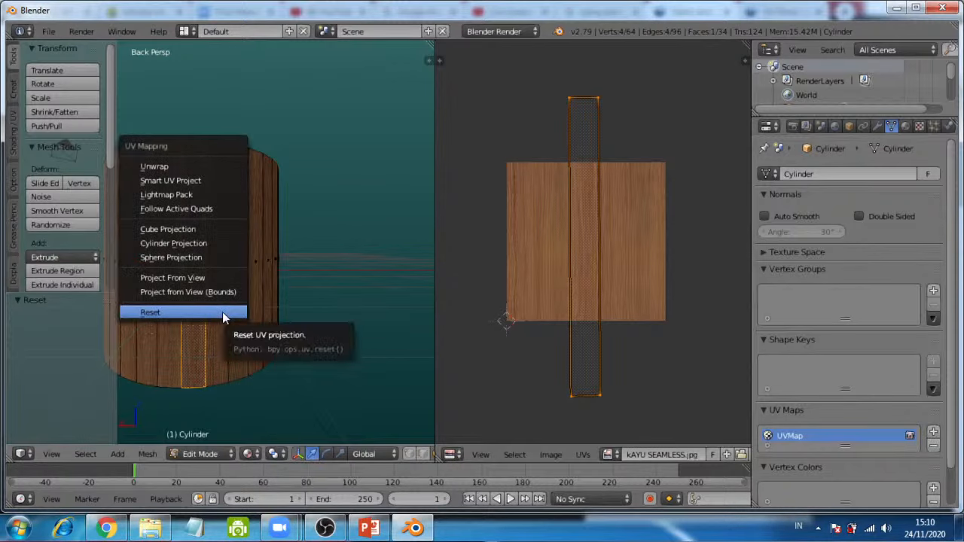
pyautogui.click(192, 243)
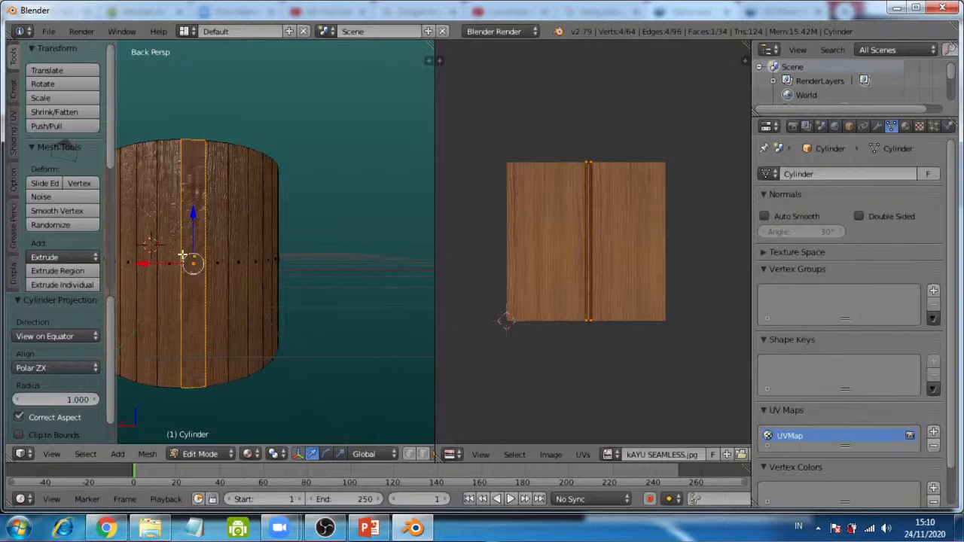
pyautogui.press('u')
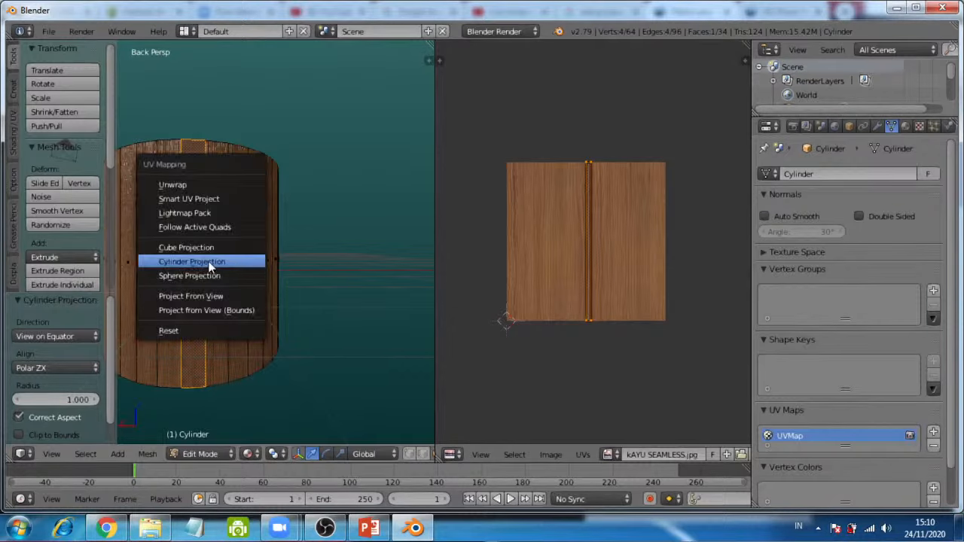
pyautogui.click(208, 262)
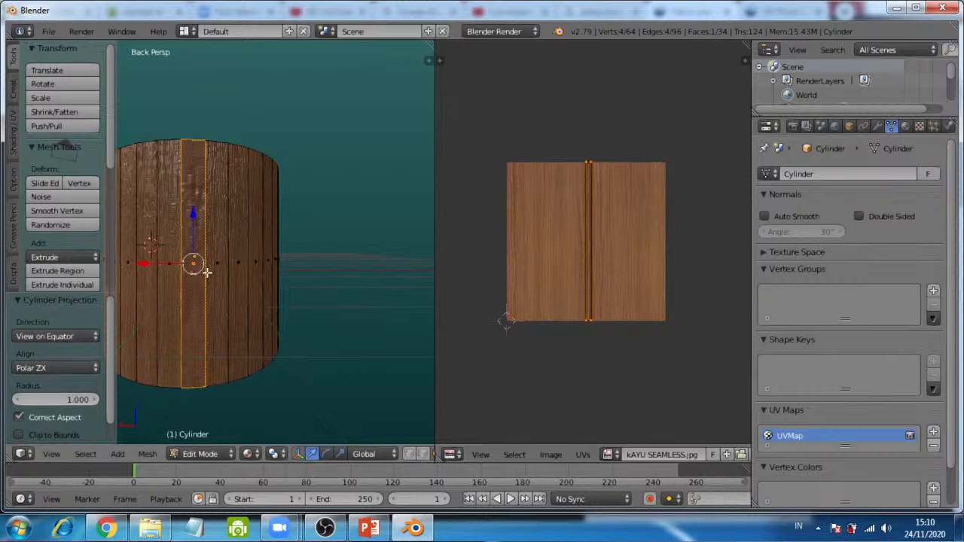
# Step: Select that face's UV island and scale it by about -3.48 over the wood image
pyautogui.press('a')
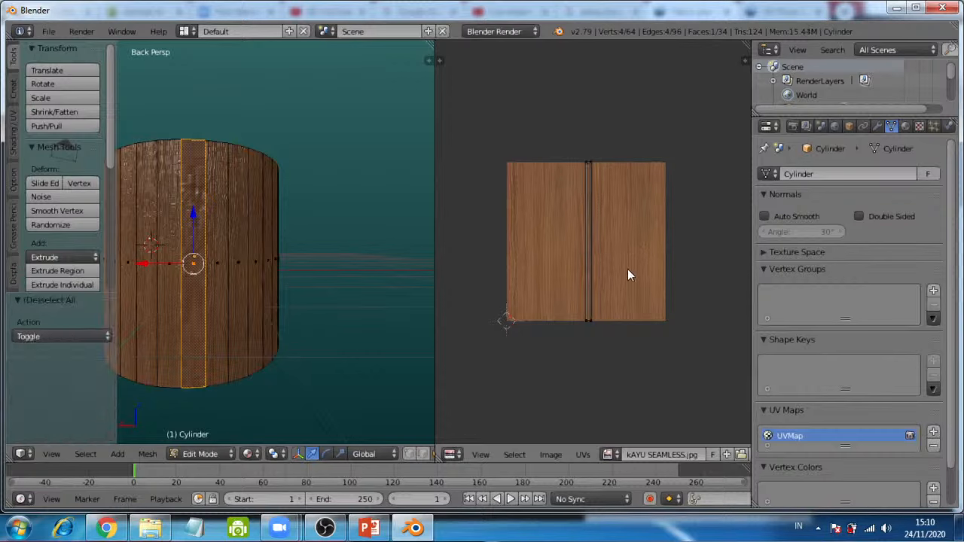
pyautogui.press('a')
pyautogui.press('s')
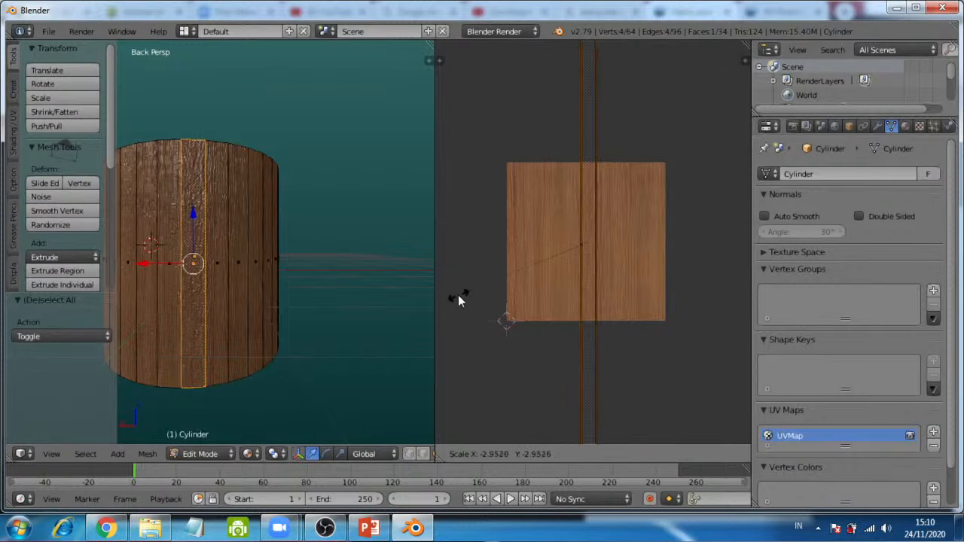
pyautogui.click(744, 295)
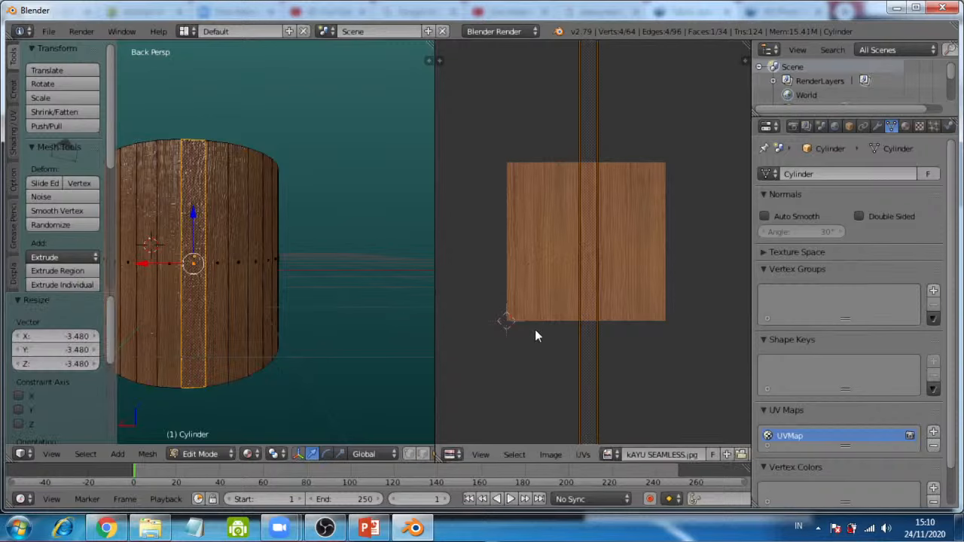
# Step: Unwrap the adjacent side face with Cylinder Projection and scale its UV island by about -2.82
pyautogui.rightClick(219, 228)
pyautogui.moveTo(329, 333)
pyautogui.mouseDown(button='middle')
pyautogui.moveTo(310, 338)
pyautogui.moveTo(327, 344)
pyautogui.mouseUp(button='middle')
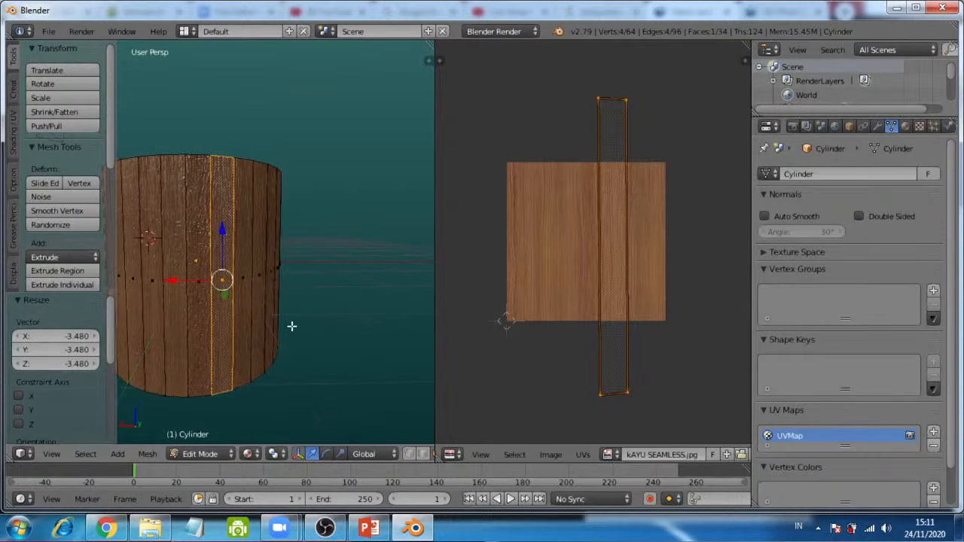
pyautogui.moveTo(287, 296); pyautogui.dragTo(293, 292, button='middle')
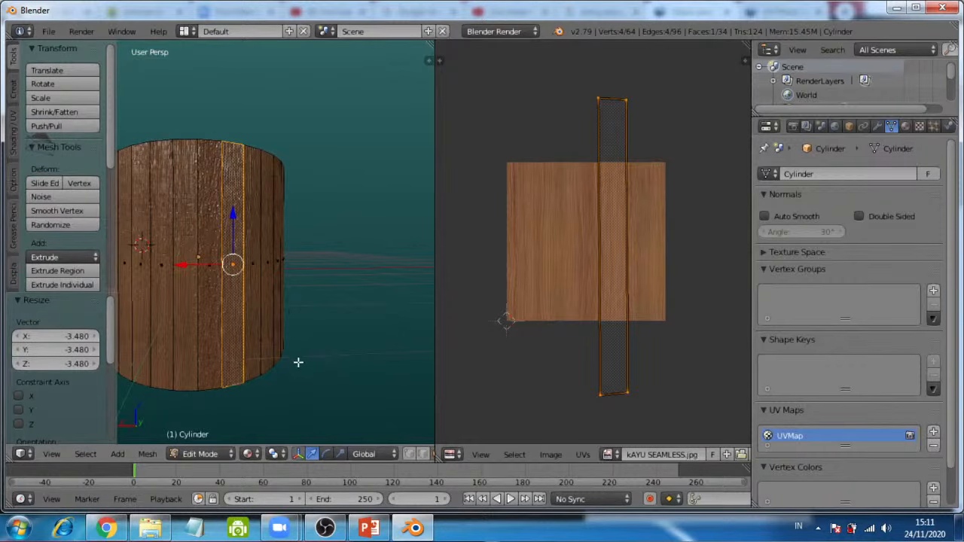
pyautogui.rightClick(203, 234)
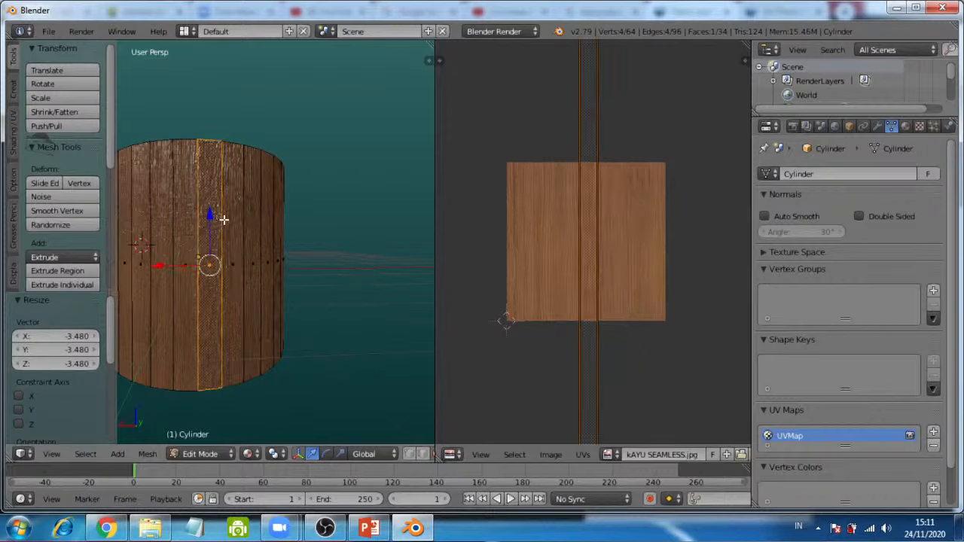
pyautogui.rightClick(231, 211)
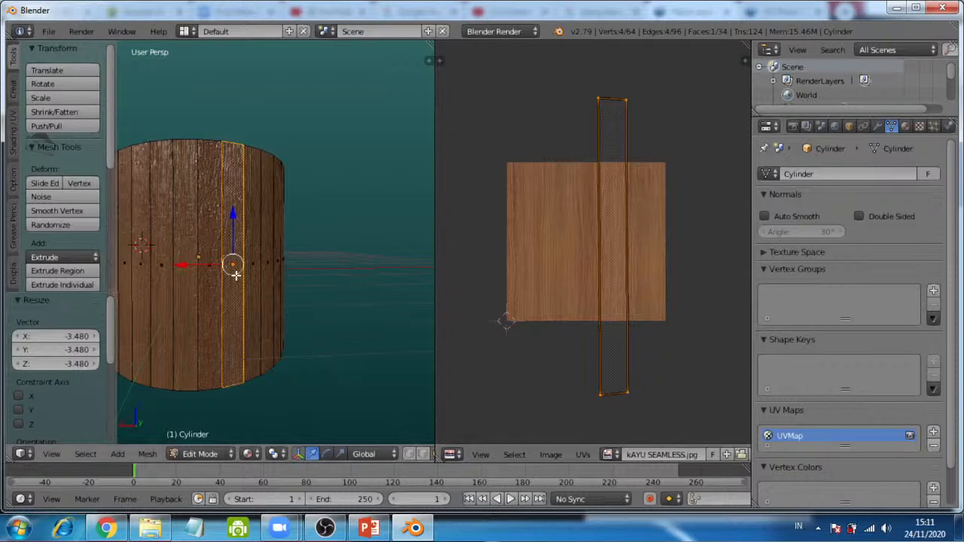
pyautogui.moveTo(314, 284); pyautogui.dragTo(280, 287, button='middle')
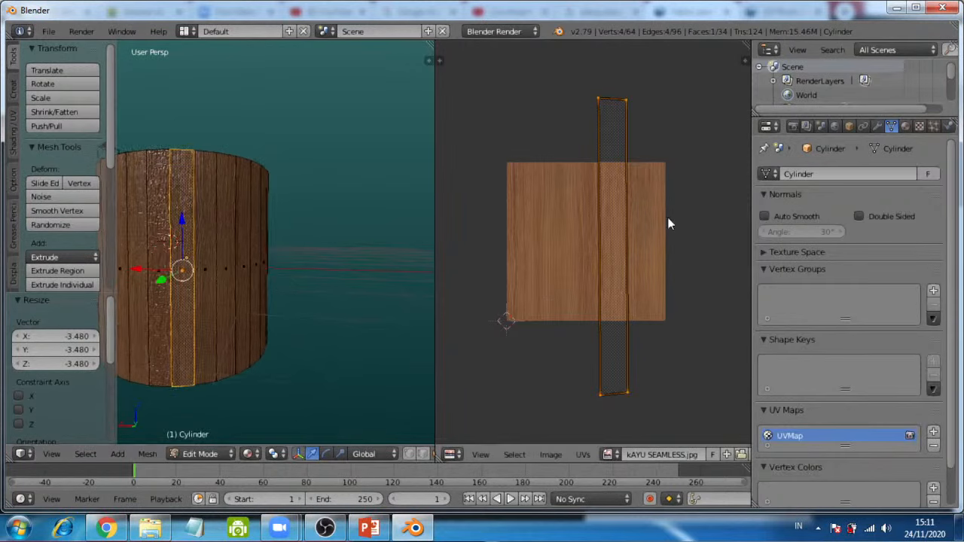
pyautogui.press('u')
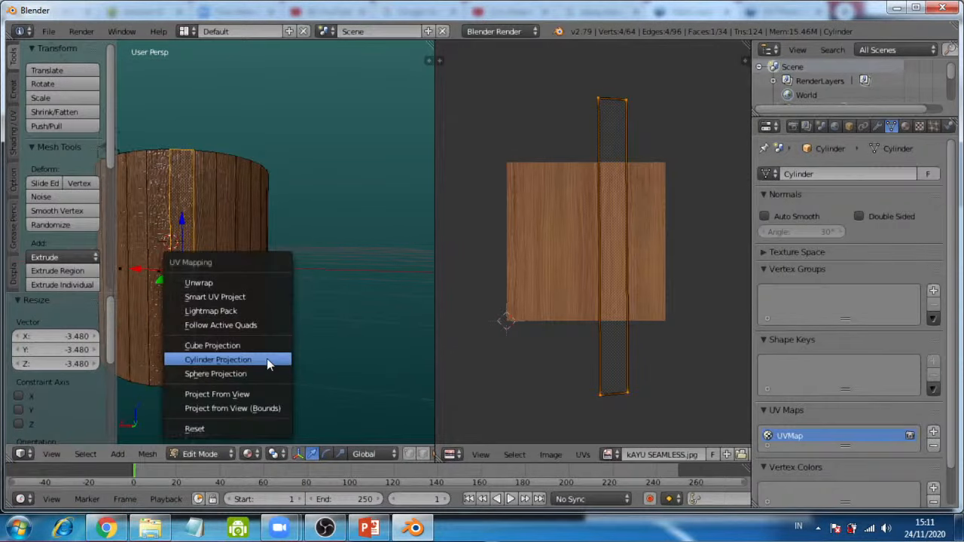
pyautogui.click(235, 360)
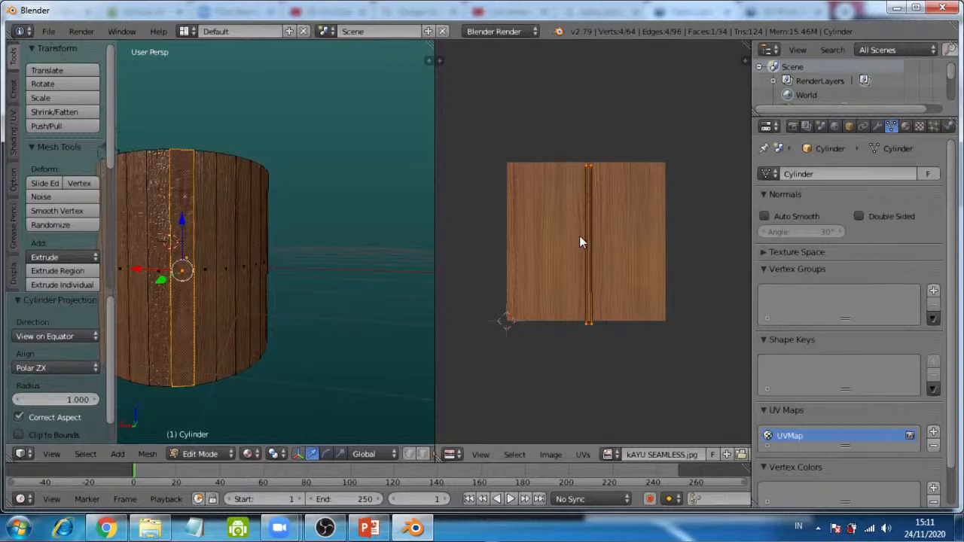
pyautogui.press('s')
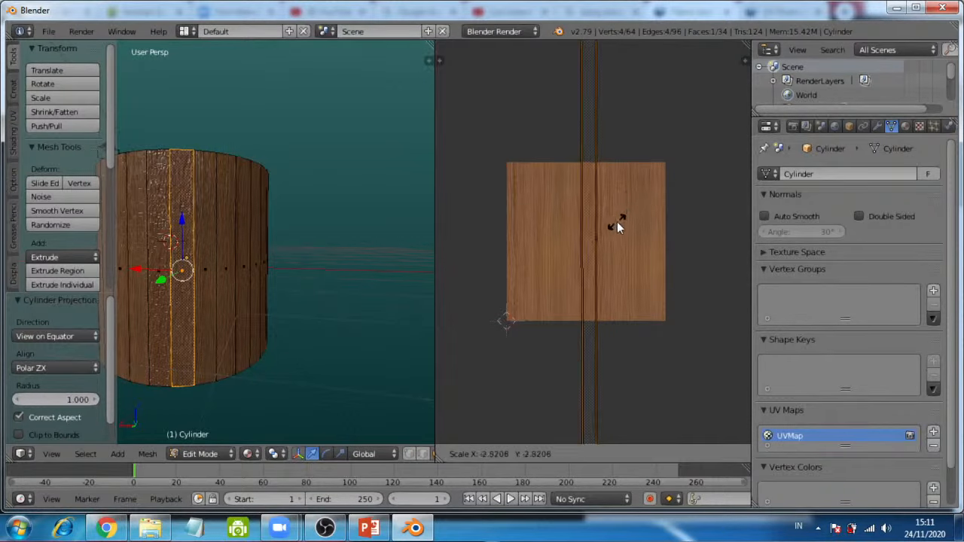
pyautogui.click(617, 221)
# Step: Select another side face of the cylinder with misaligned wood grain and unwrap it with Cylinder Projection
pyautogui.moveTo(249, 318); pyautogui.dragTo(123, 316, button='middle')
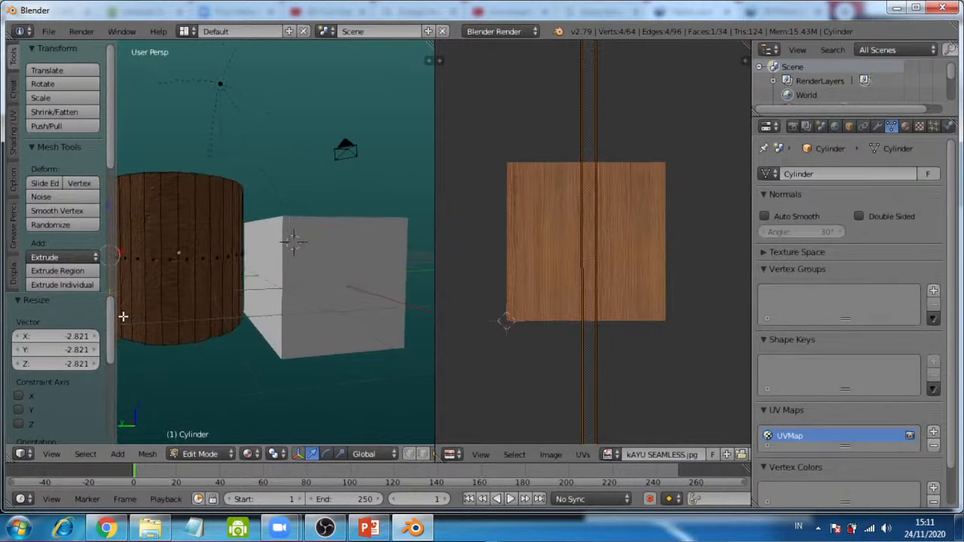
pyautogui.click(153, 247)
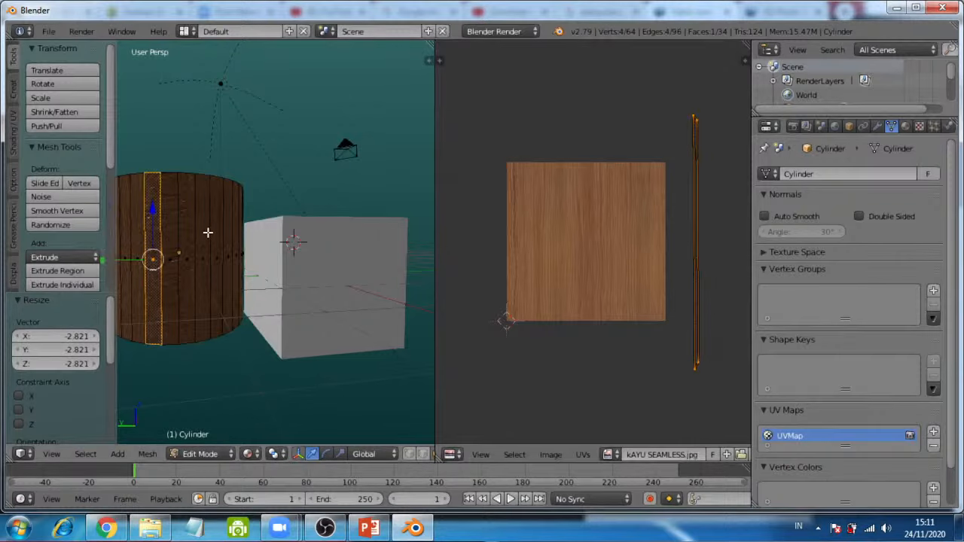
pyautogui.moveTo(209, 231); pyautogui.dragTo(310, 271, button='middle')
pyautogui.scroll(3, 289, 319)
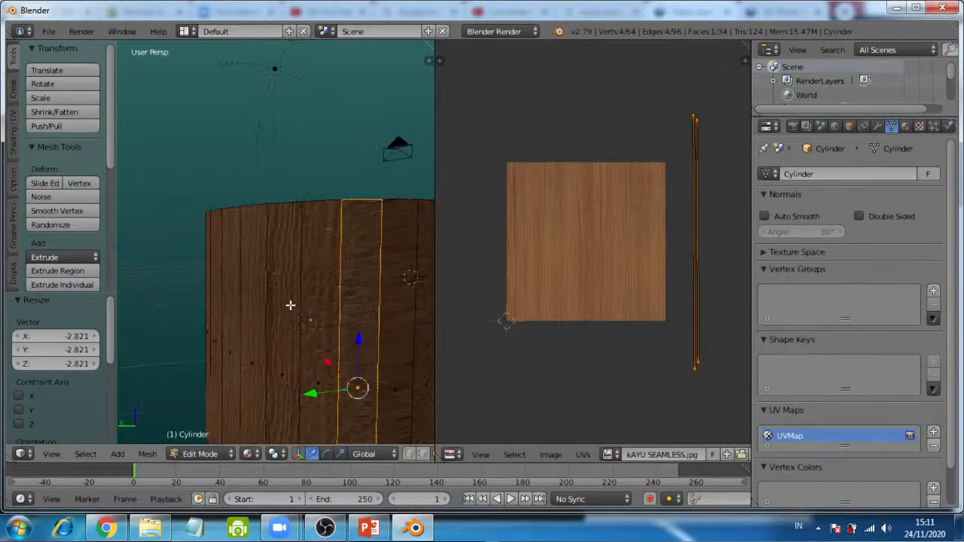
pyautogui.keyDown('shift'); pyautogui.moveTo(383, 348); pyautogui.dragTo(305, 251, button='middle'); pyautogui.keyUp('shift')
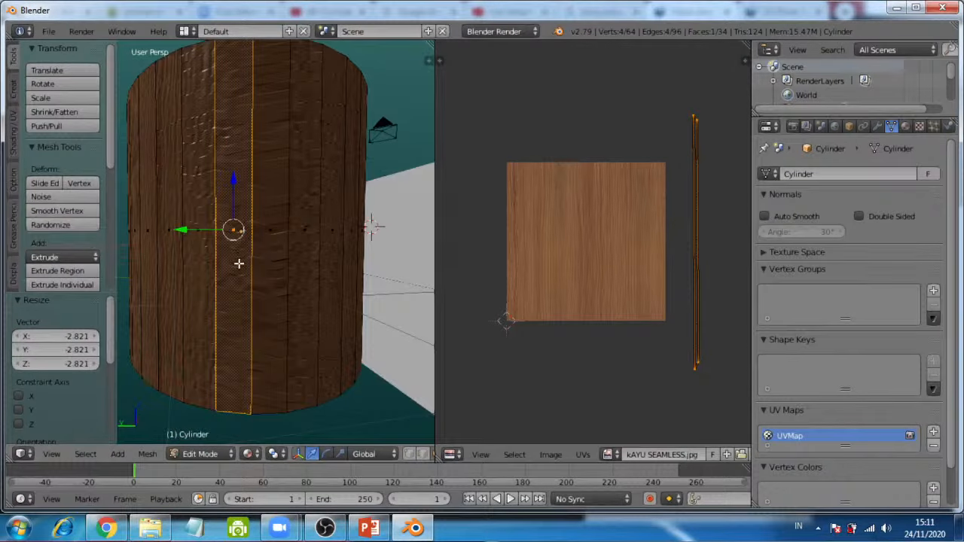
pyautogui.press('u')
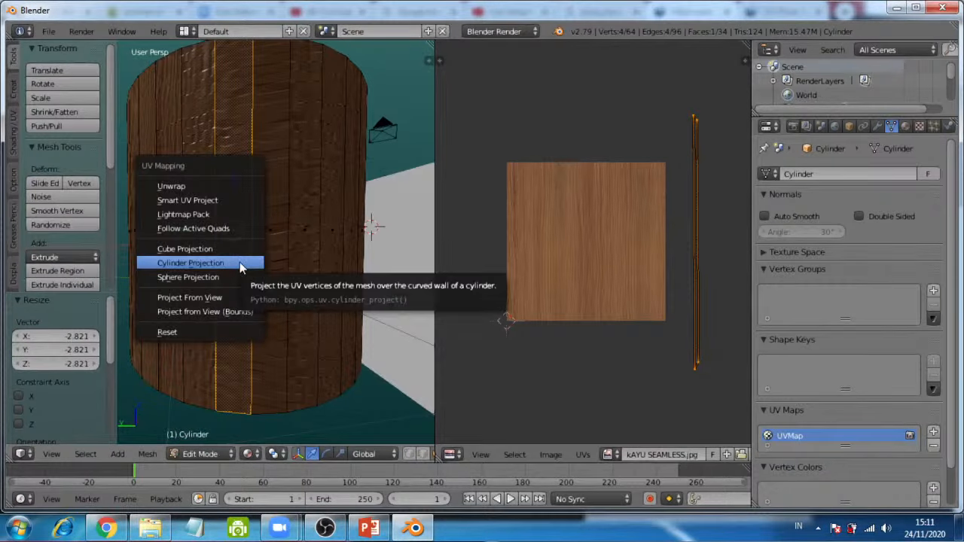
pyautogui.click(240, 262)
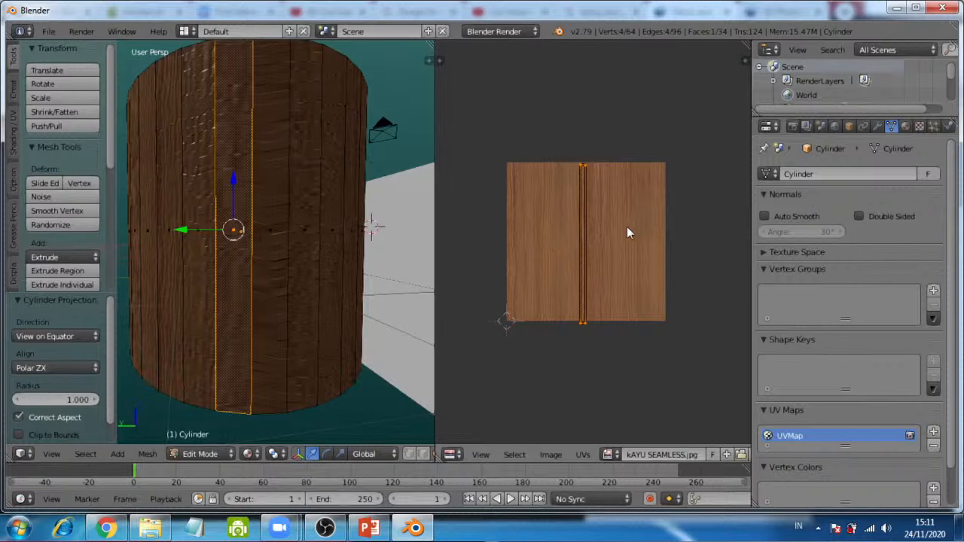
# Step: Move that face's UV island about 0.289 along X and scale it by about 3.35
pyautogui.press('g')
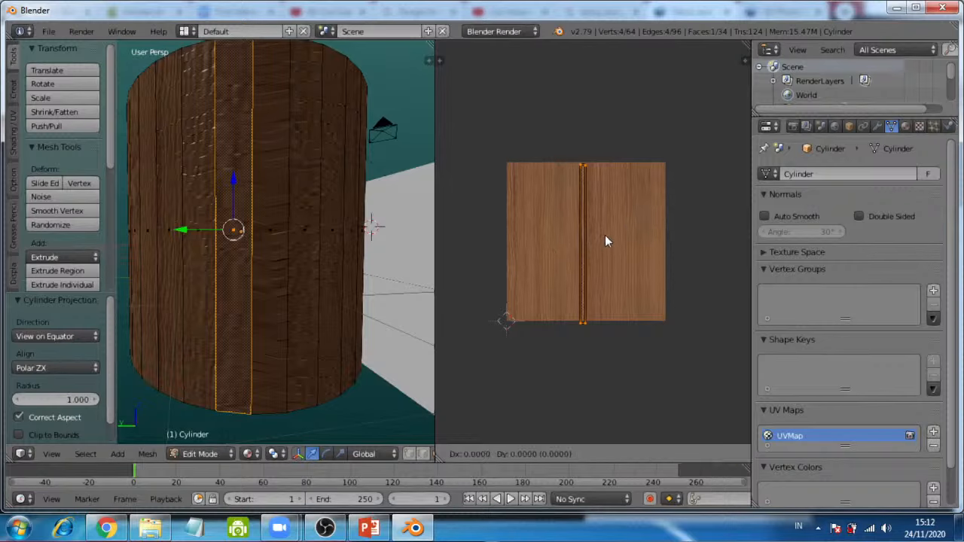
pyautogui.press('x')
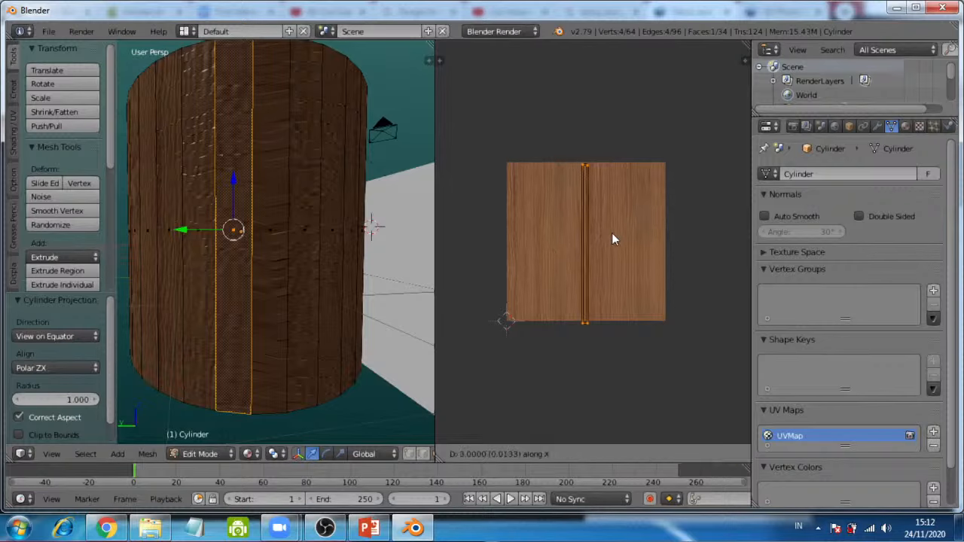
pyautogui.click(651, 224)
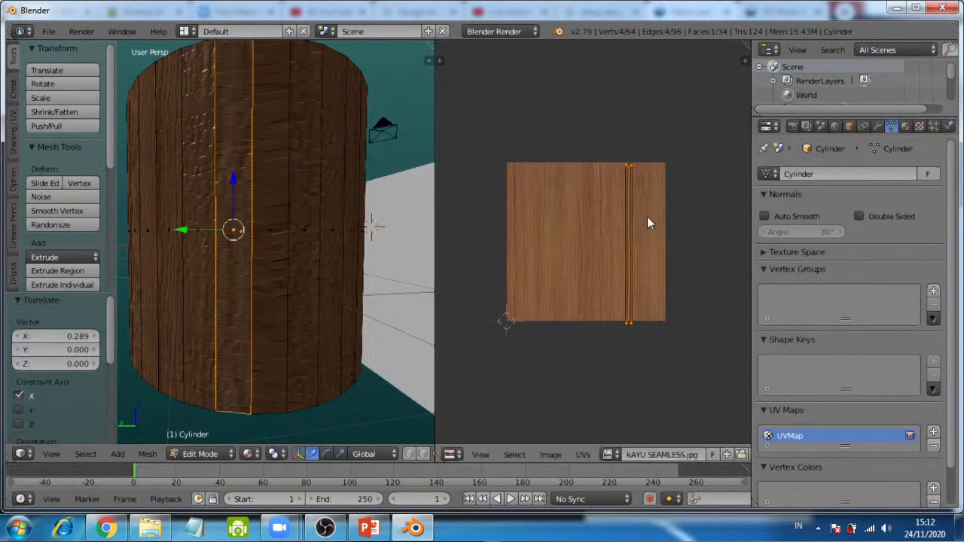
pyautogui.press('s')
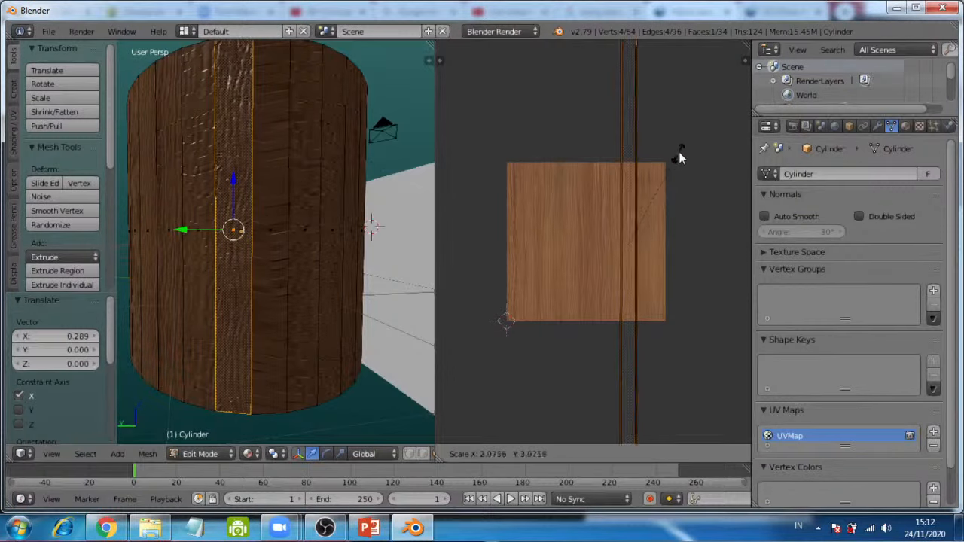
pyautogui.click(681, 147)
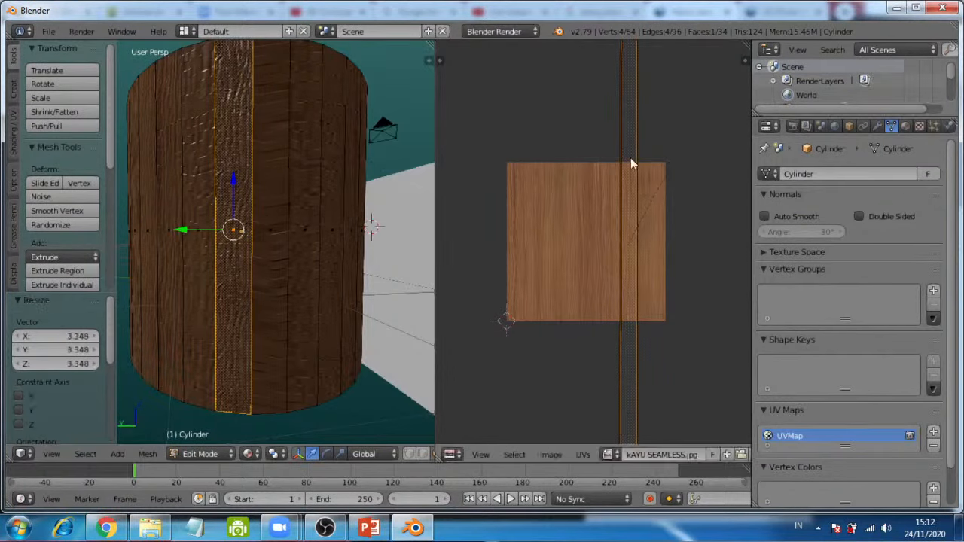
# Step: Select the neighbouring side face still showing horizontal grain and unwrap it with Cylinder Projection
pyautogui.click(276, 235)
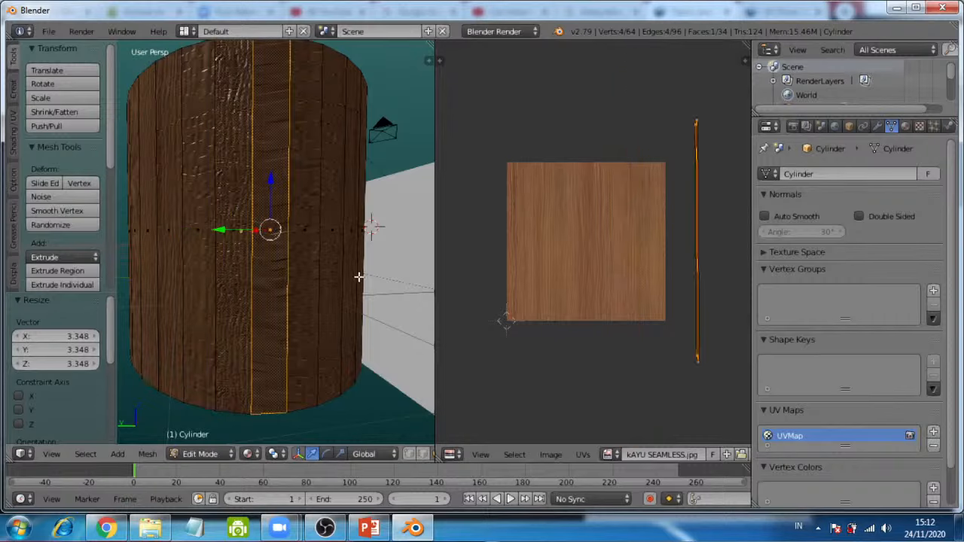
pyautogui.moveTo(360, 263); pyautogui.dragTo(328, 274, button='middle')
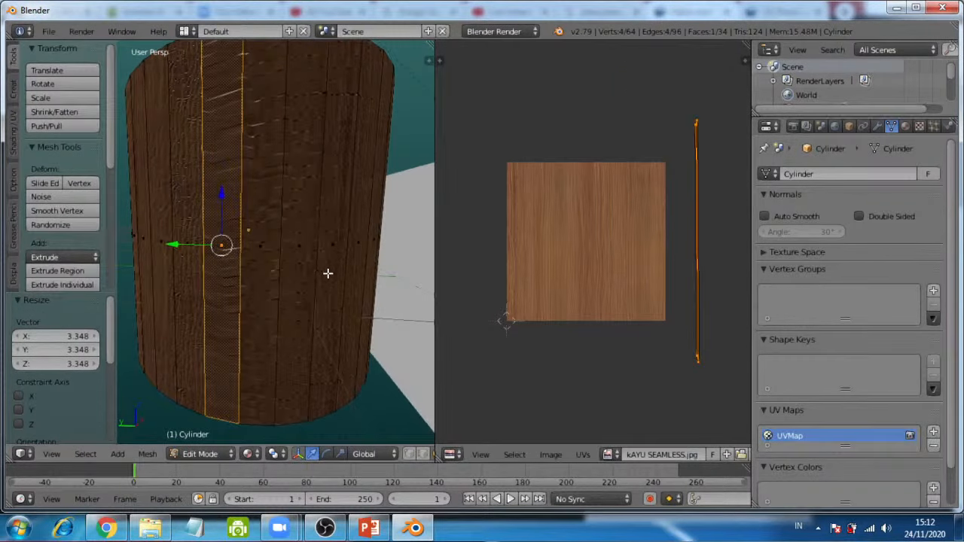
pyautogui.press('u')
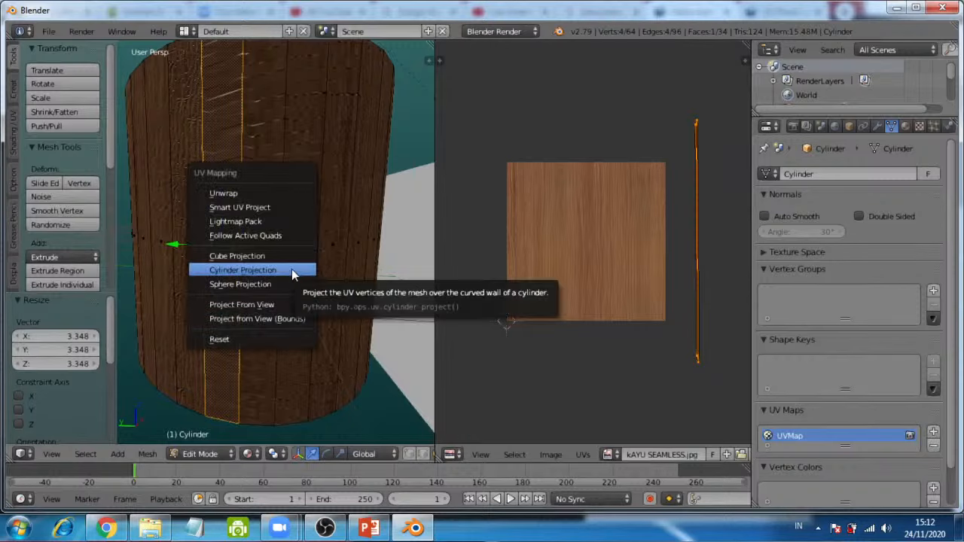
pyautogui.click(292, 268)
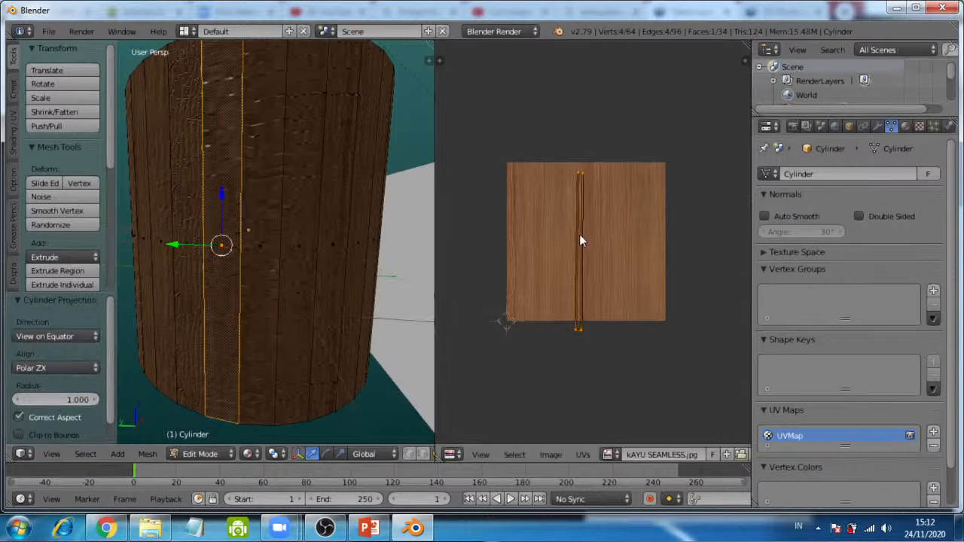
# Step: Move this face's UV island about -0.231 along X and scale it by about 3.82
pyautogui.press('g')
pyautogui.press('x')
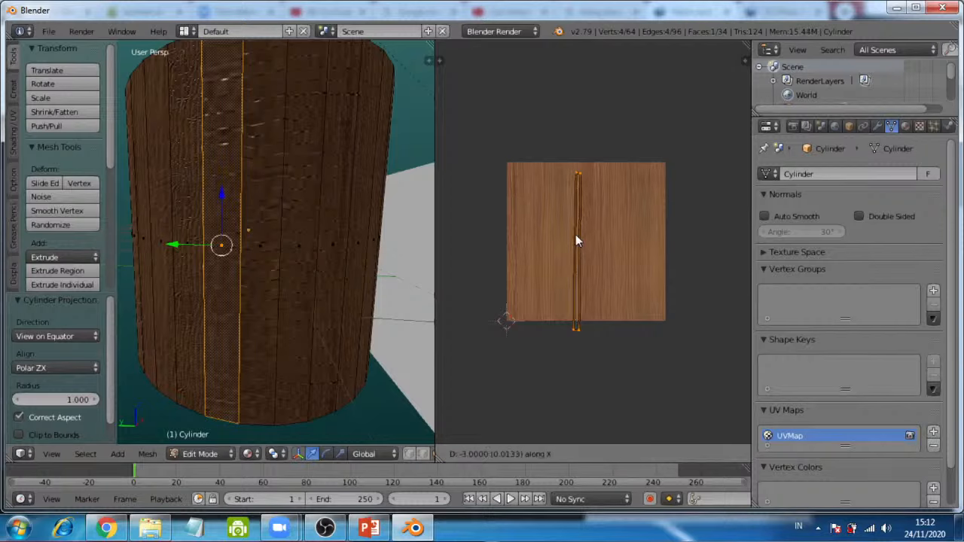
pyautogui.click(543, 236)
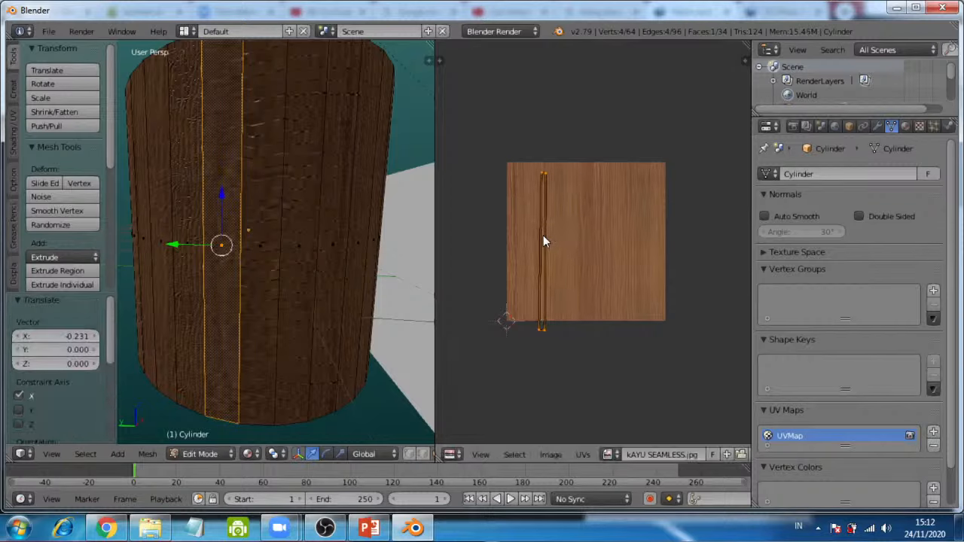
pyautogui.press('s')
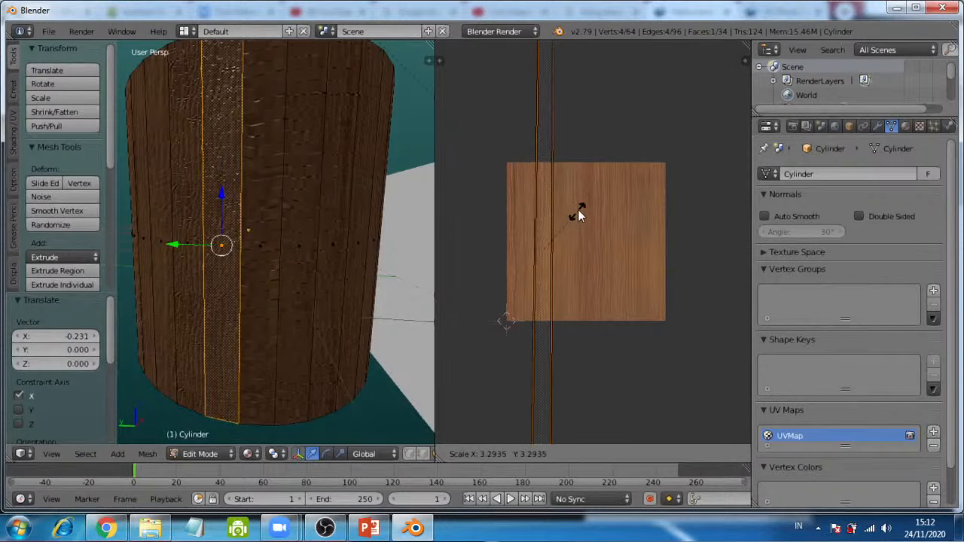
pyautogui.click(584, 209)
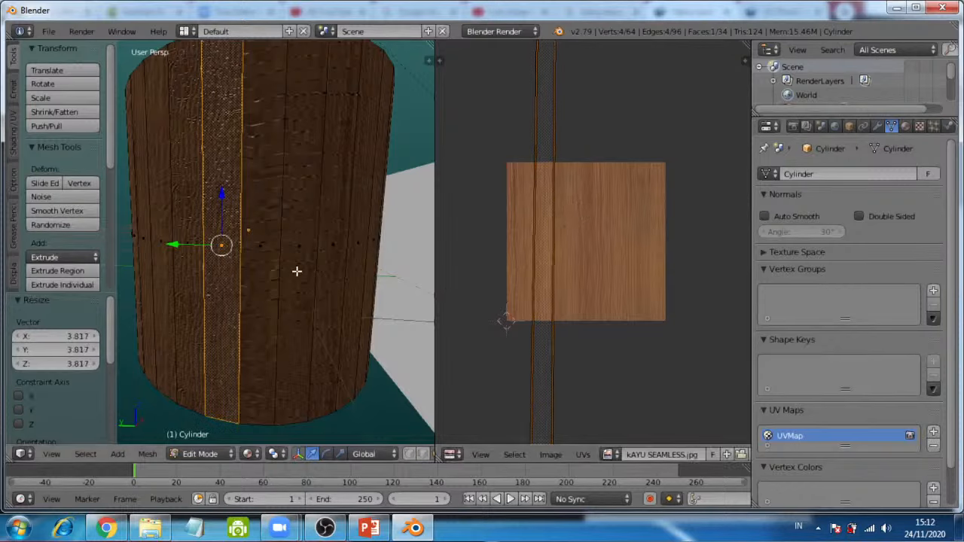
# Step: Unwrap the next adjacent side face with Cylinder Projection and scale its UV island by about 3.64
pyautogui.rightClick(263, 260)
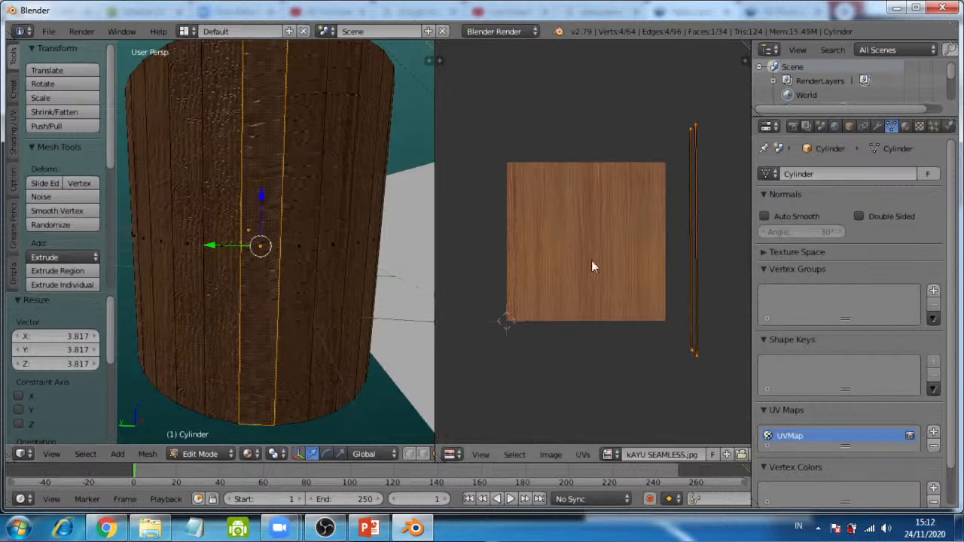
pyautogui.moveTo(323, 291); pyautogui.dragTo(312, 292, button='middle')
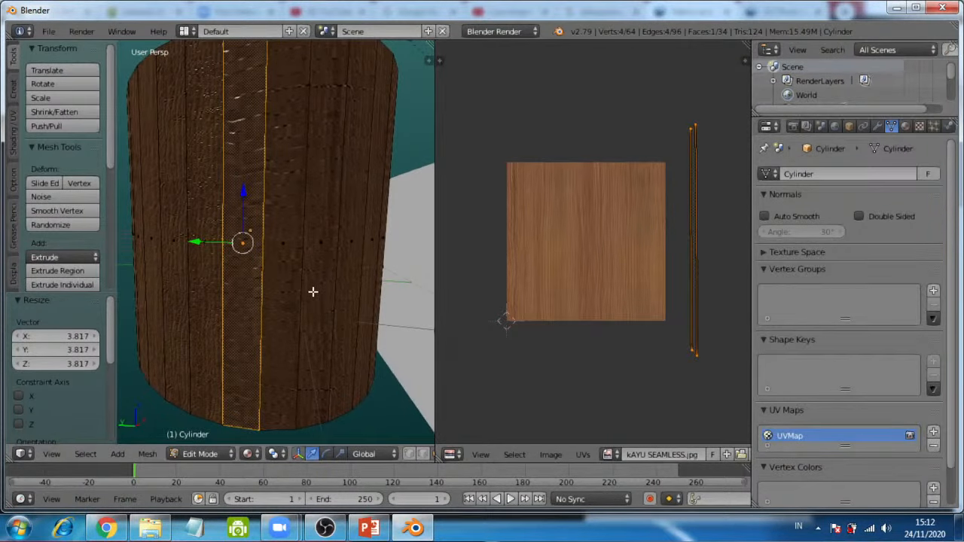
pyautogui.press('u')
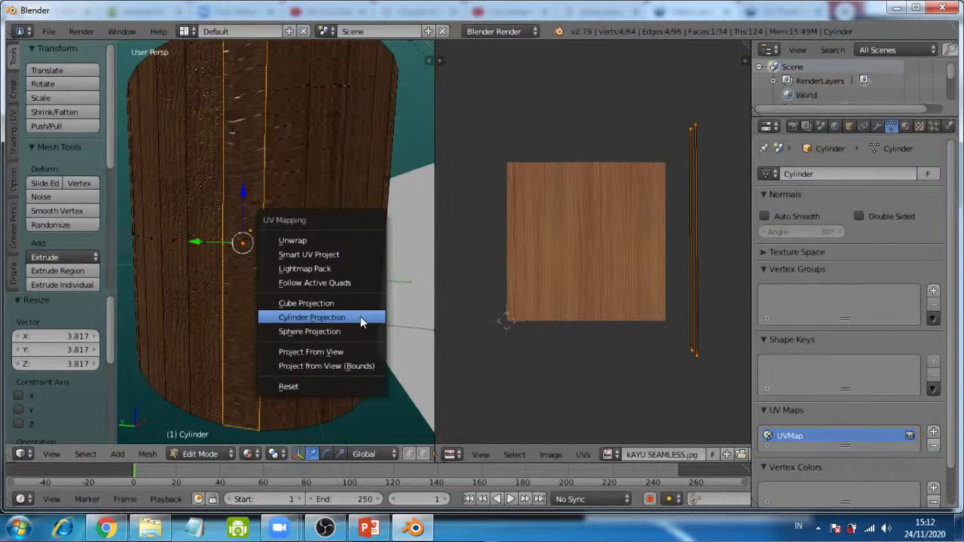
pyautogui.click(348, 319)
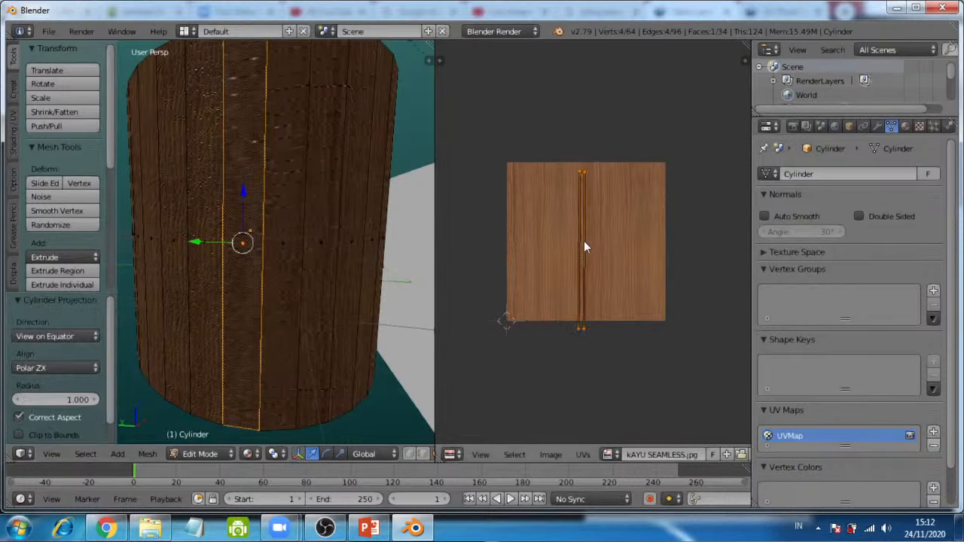
pyautogui.press('s')
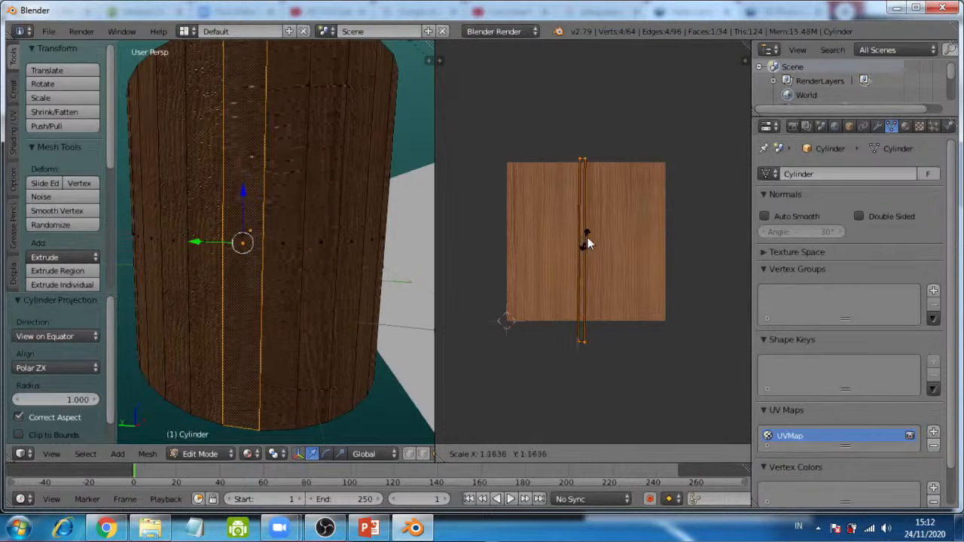
pyautogui.click(602, 223)
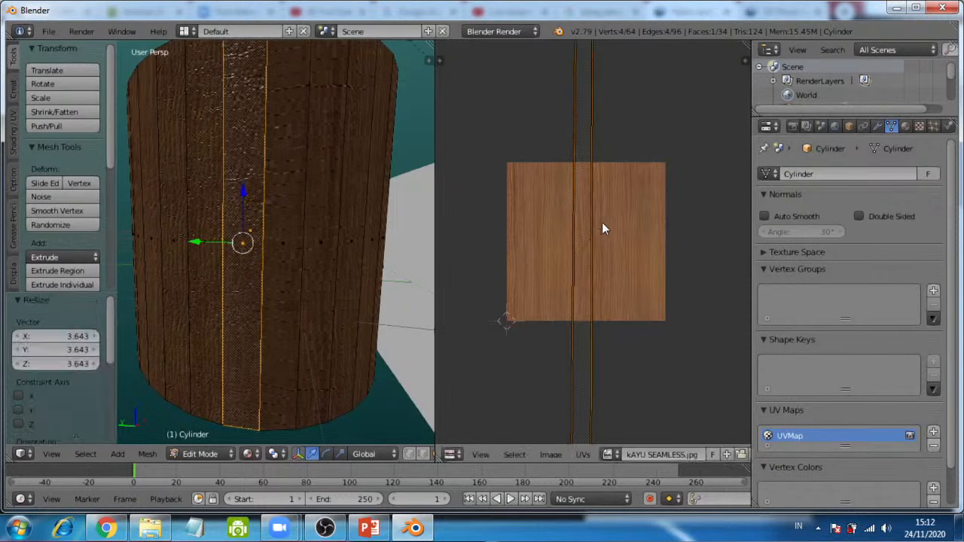
# Step: Inspect the wood grain around the cylinder and switch it from Edit Mode to Object Mode
pyautogui.moveTo(256, 347); pyautogui.dragTo(251, 262, button='middle')
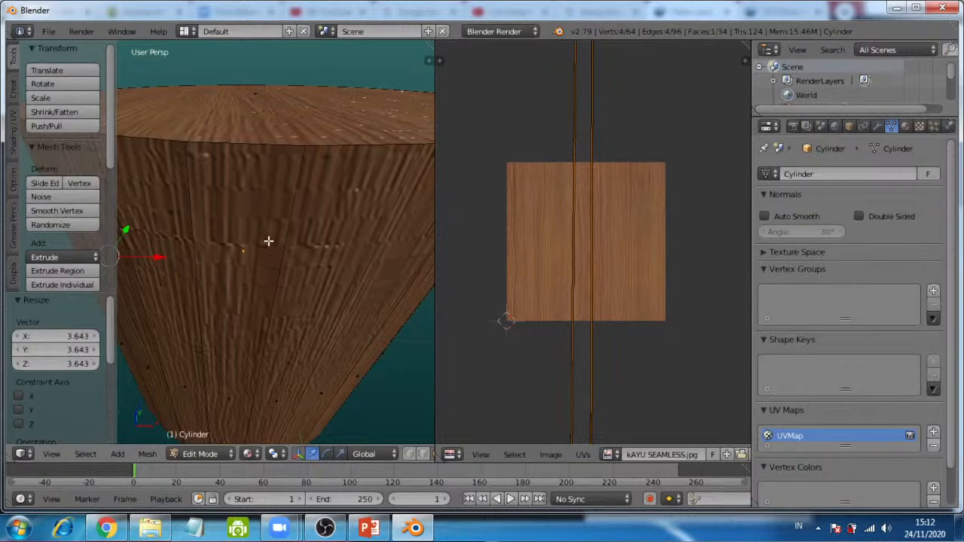
pyautogui.scroll(-3, 269, 241)
pyautogui.moveTo(314, 252); pyautogui.dragTo(214, 257, button='middle')
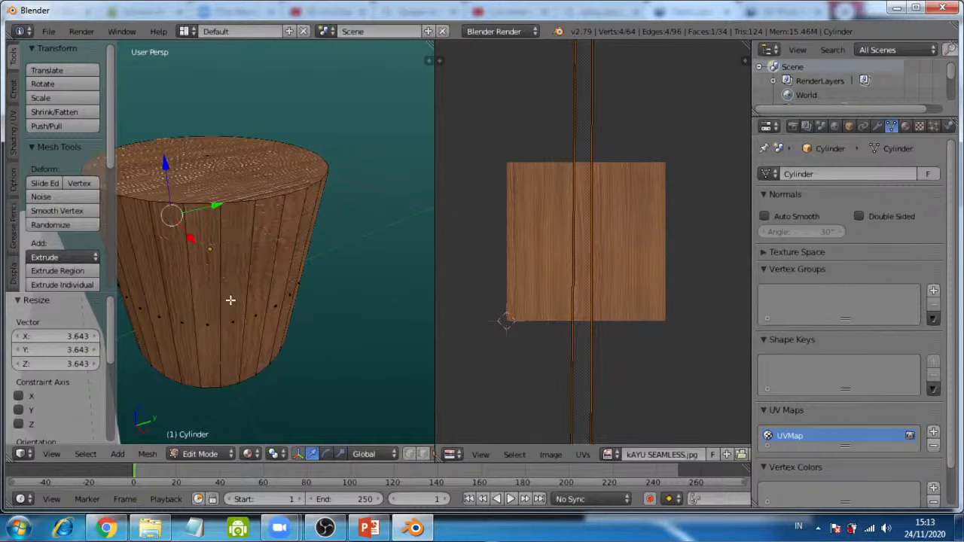
pyautogui.moveTo(231, 338); pyautogui.dragTo(225, 274, button='middle')
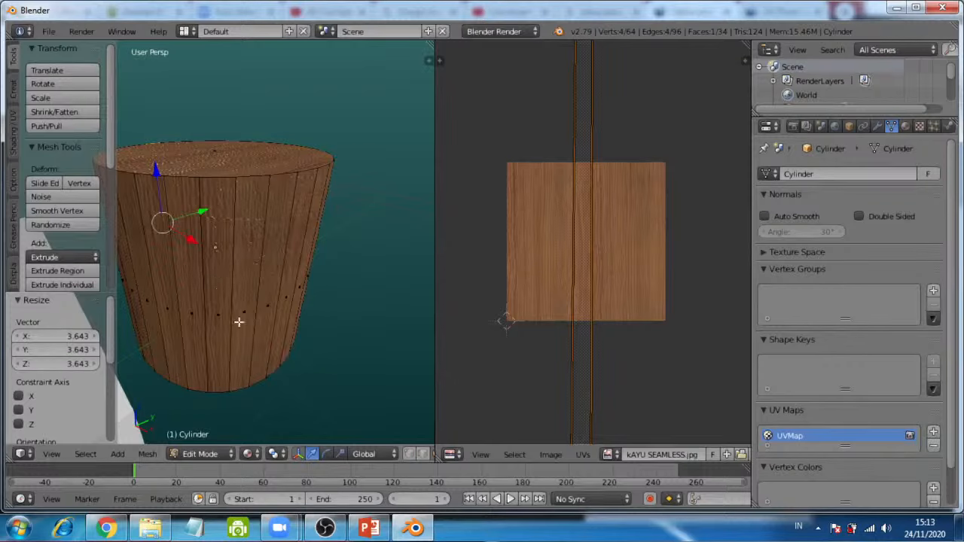
pyautogui.click(202, 454)
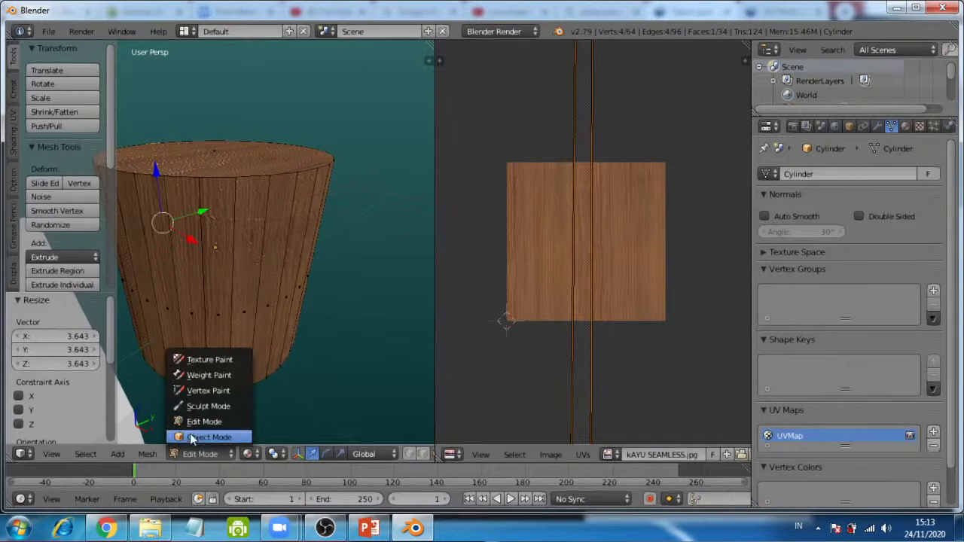
pyautogui.click(191, 437)
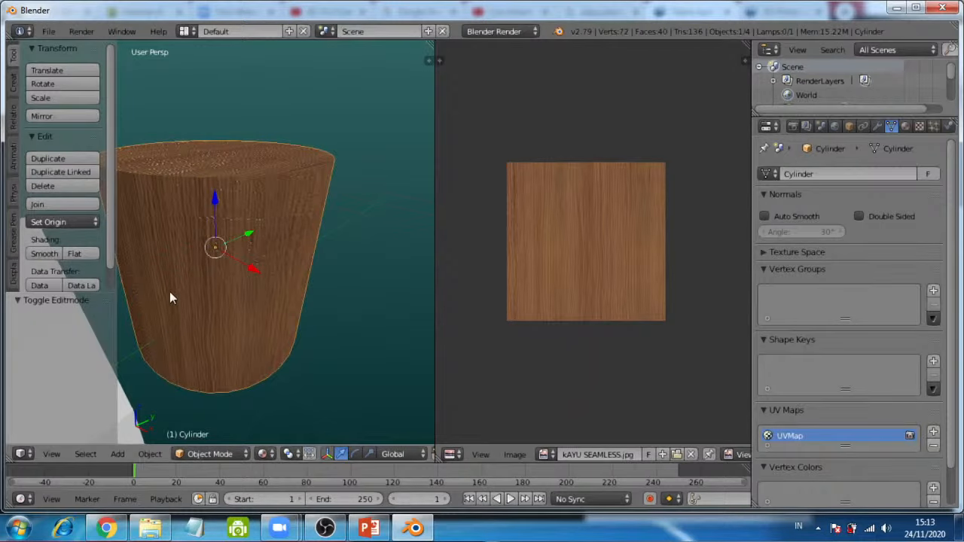
pyautogui.scroll(-4, 184, 267)
pyautogui.moveTo(249, 282); pyautogui.dragTo(329, 263, button='middle')
pyautogui.scroll(5, 176, 260)
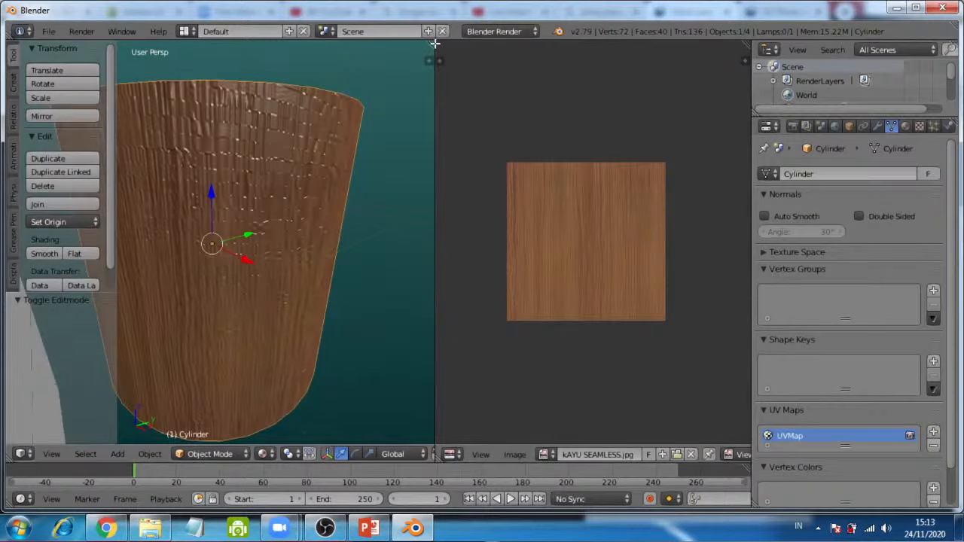
# Step: Merge the UV image area into the 3D viewport so the cylinder view fills both areas
pyautogui.moveTo(430, 43); pyautogui.dragTo(656, 155)
pyautogui.scroll(-5, 371, 206)
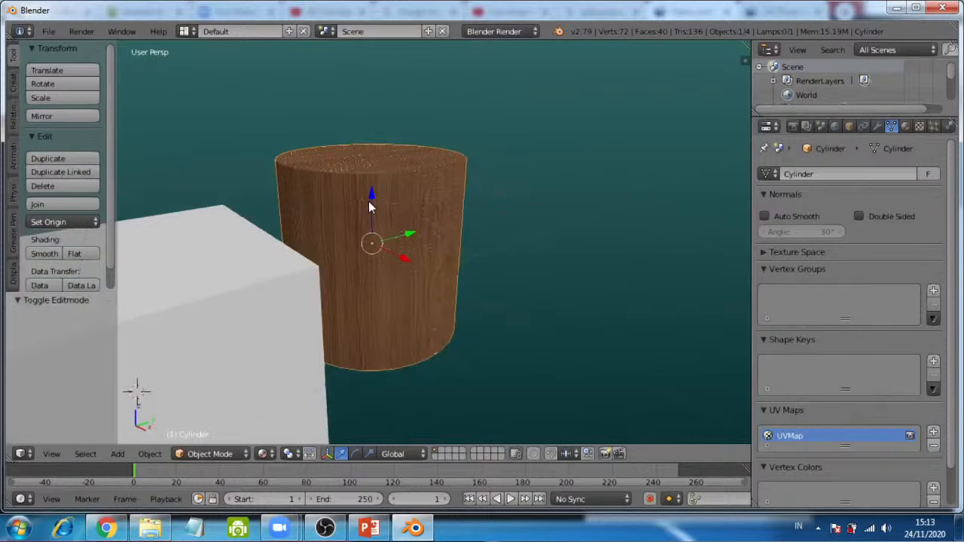
pyautogui.scroll(4, 365, 201)
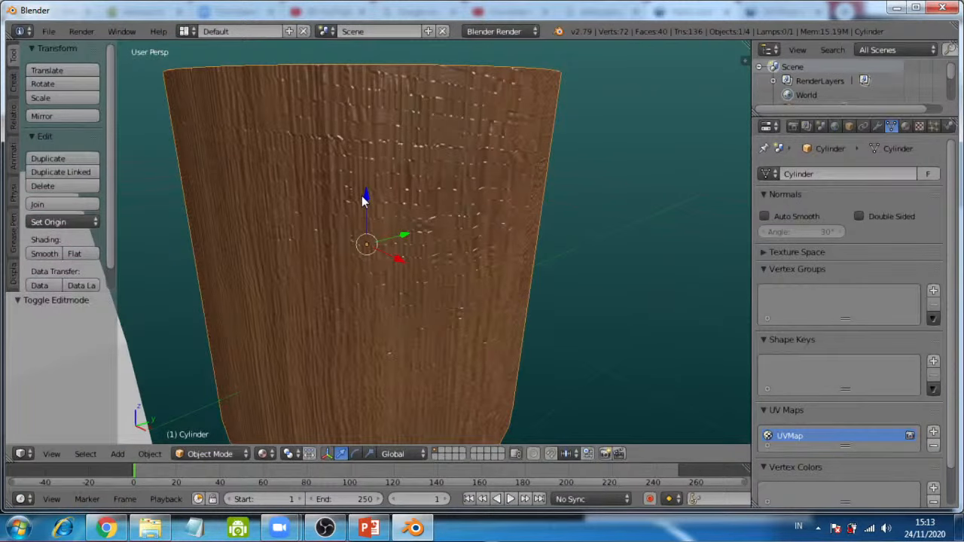
# Step: Set the cylinder material's specular hardness to 34 and its diffuse intensity to about 0.653
pyautogui.click(906, 125)
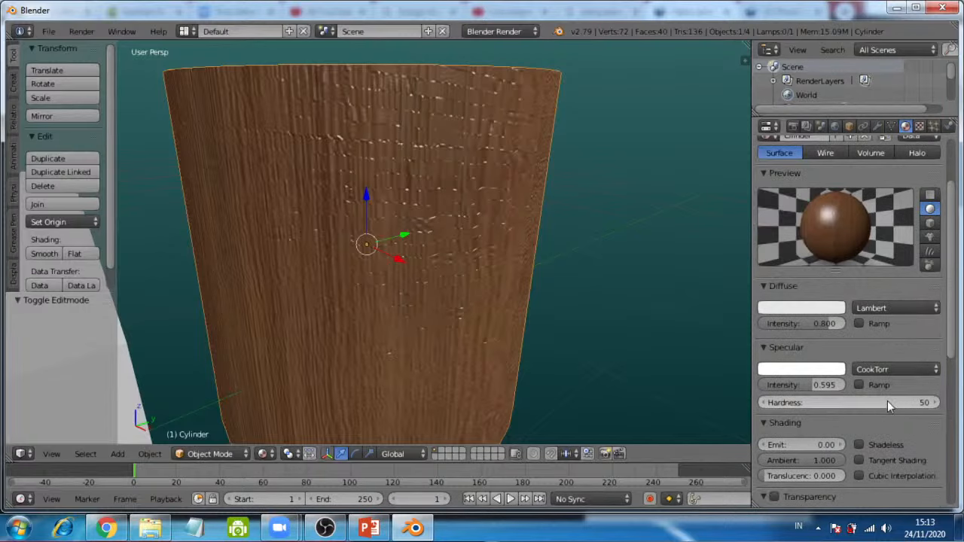
pyautogui.scroll(2, 866, 404)
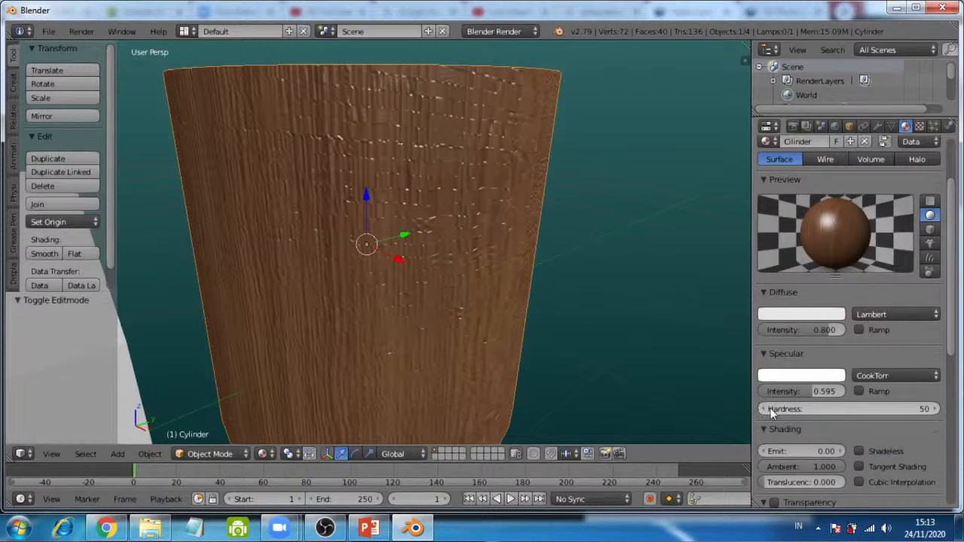
pyautogui.click(918, 411)
pyautogui.moveTo(918, 410)
pyautogui.mouseDown()
pyautogui.moveTo(895, 410)
pyautogui.moveTo(919, 413)
pyautogui.mouseUp()
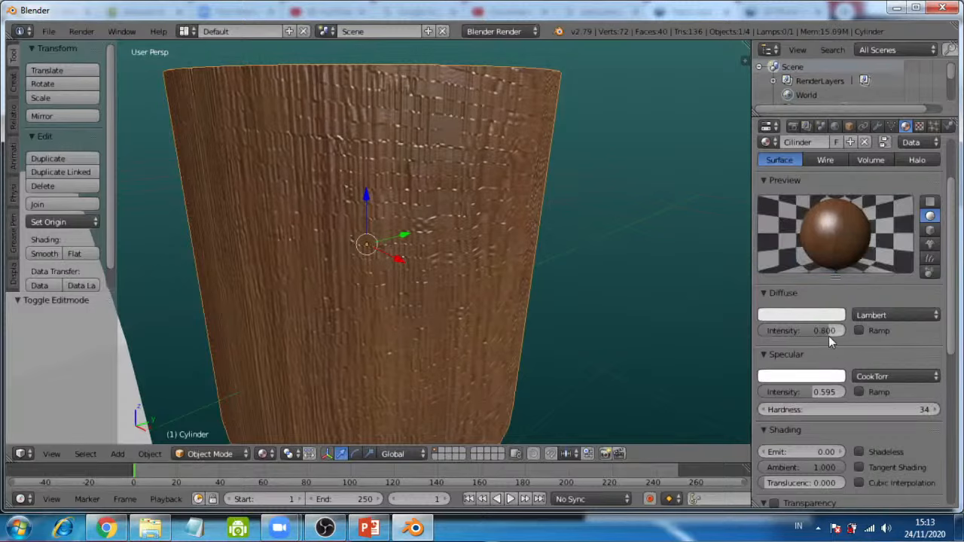
pyautogui.moveTo(828, 335)
pyautogui.mouseDown()
pyautogui.moveTo(792, 336)
pyautogui.moveTo(821, 336)
pyautogui.mouseUp()
pyautogui.scroll(-4, 872, 426)
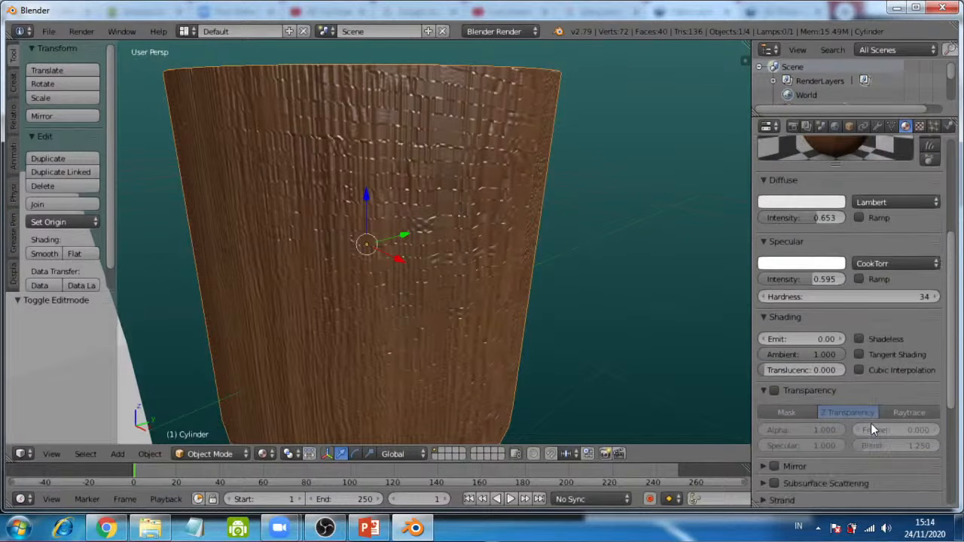
pyautogui.scroll(4, 870, 424)
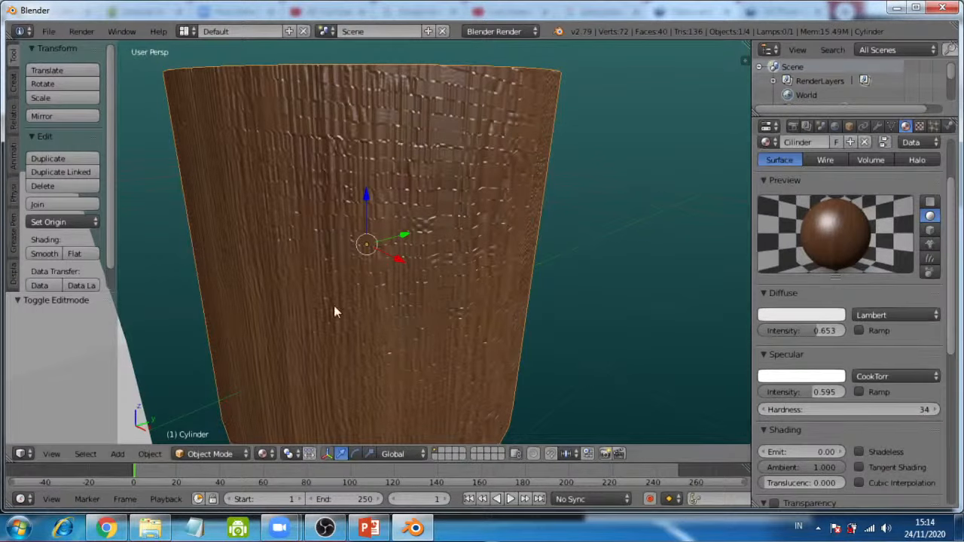
pyautogui.scroll(-8, 291, 286)
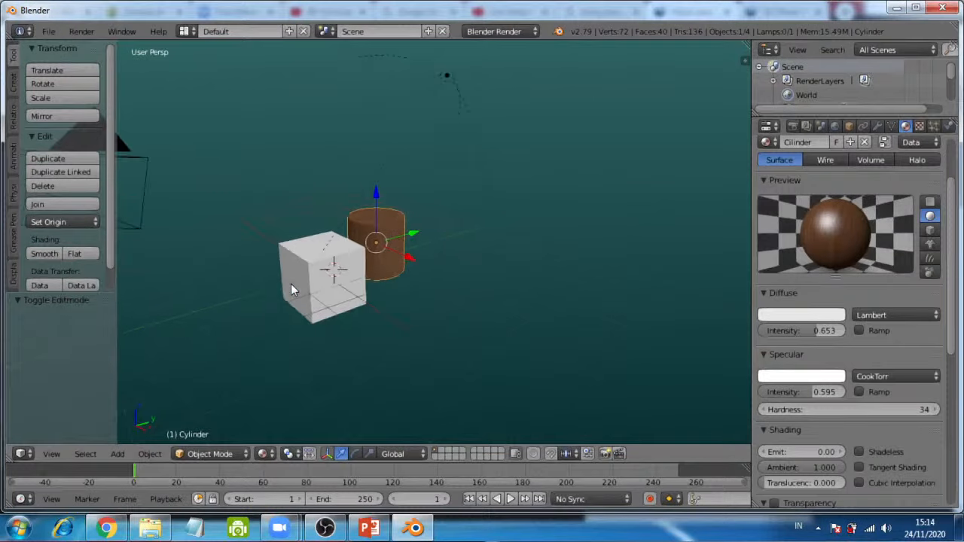
pyautogui.scroll(-2, 291, 283)
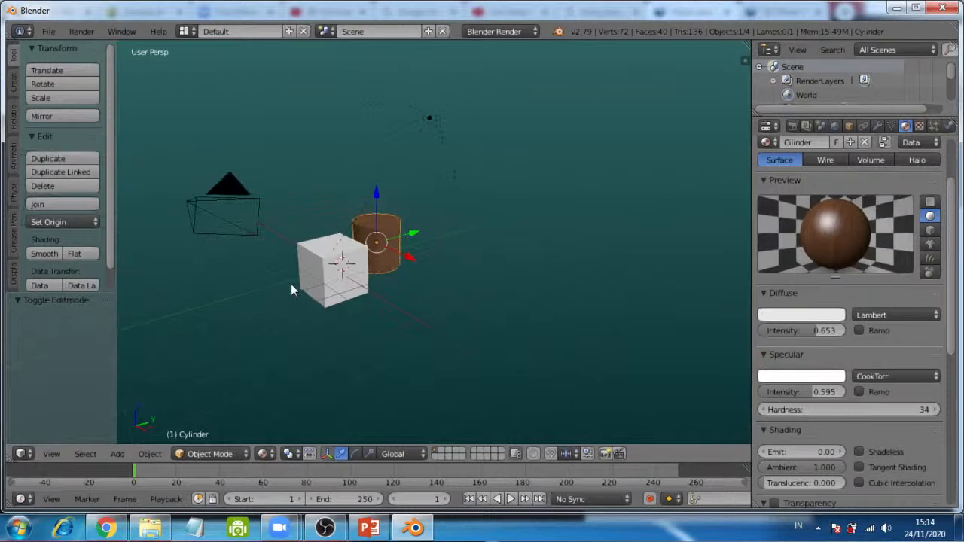
pyautogui.rightClick(430, 113)
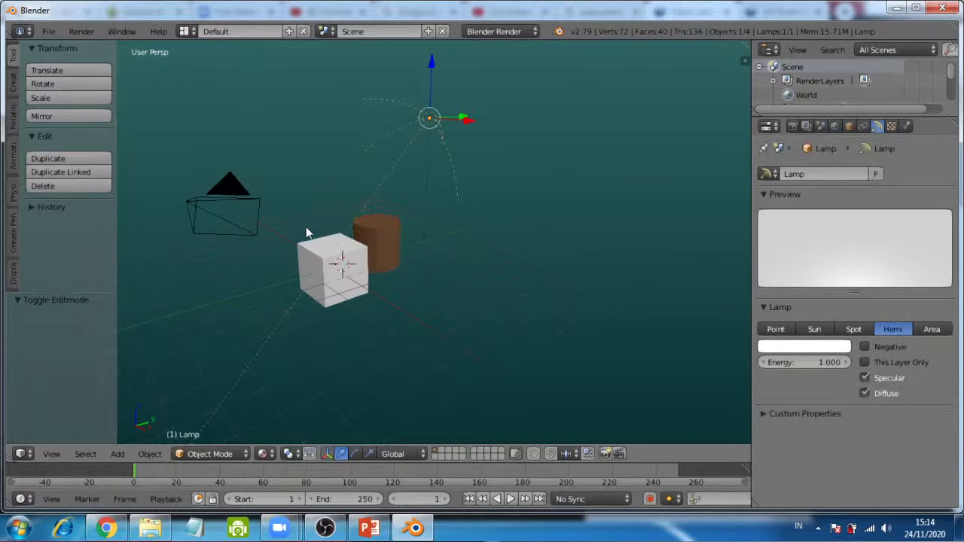
pyautogui.rightClick(338, 265)
pyautogui.rightClick(387, 226)
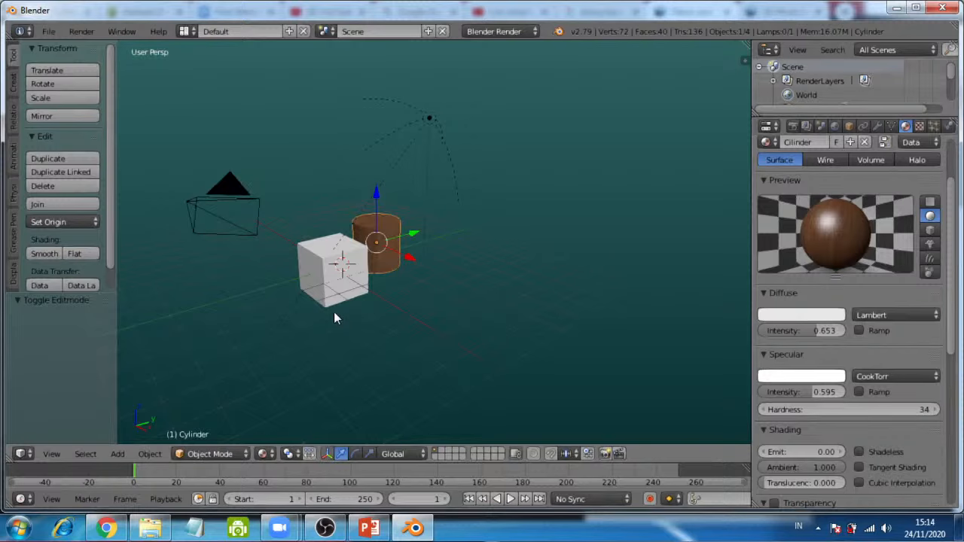
pyautogui.press('r')
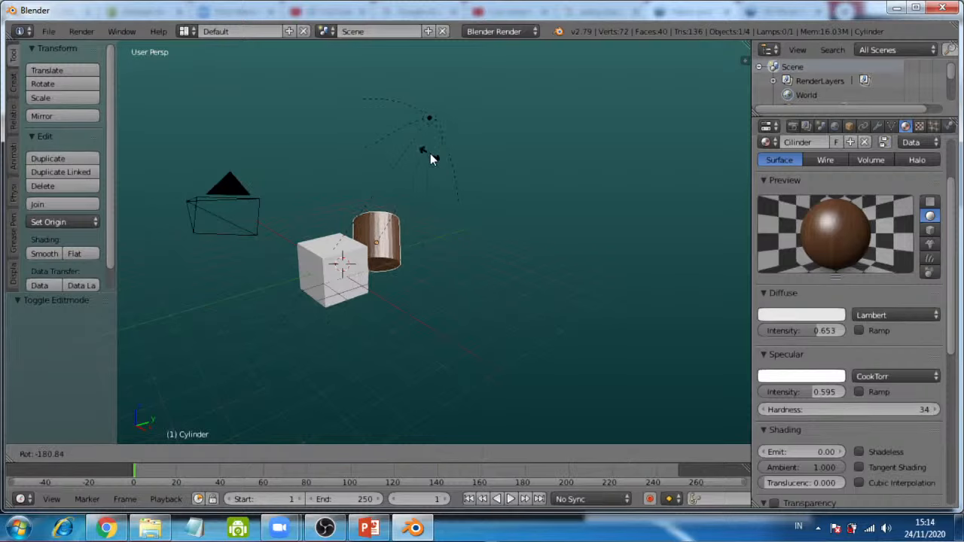
pyautogui.click(430, 153)
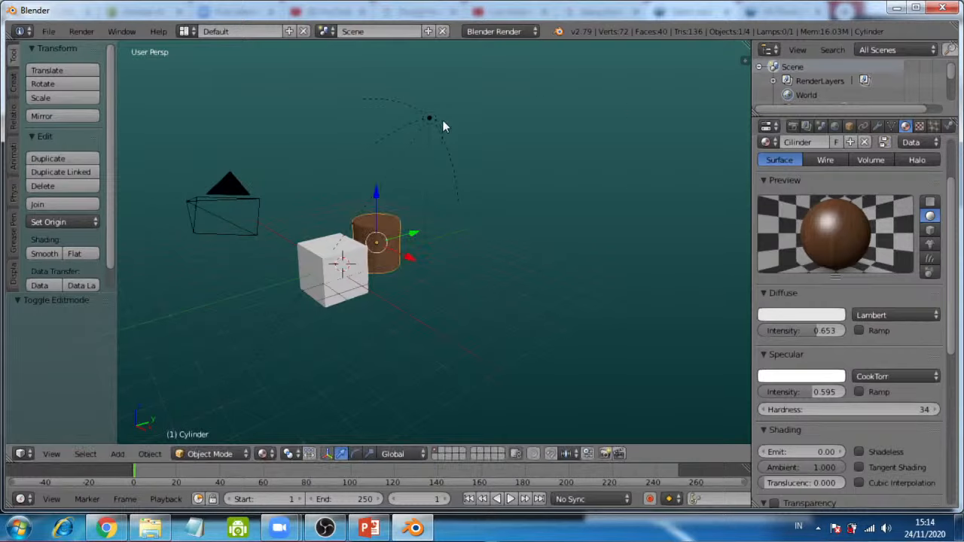
# Step: Rotate the hemi lamp about 19.7° around the global X axis
pyautogui.rightClick(430, 119)
pyautogui.press('r')
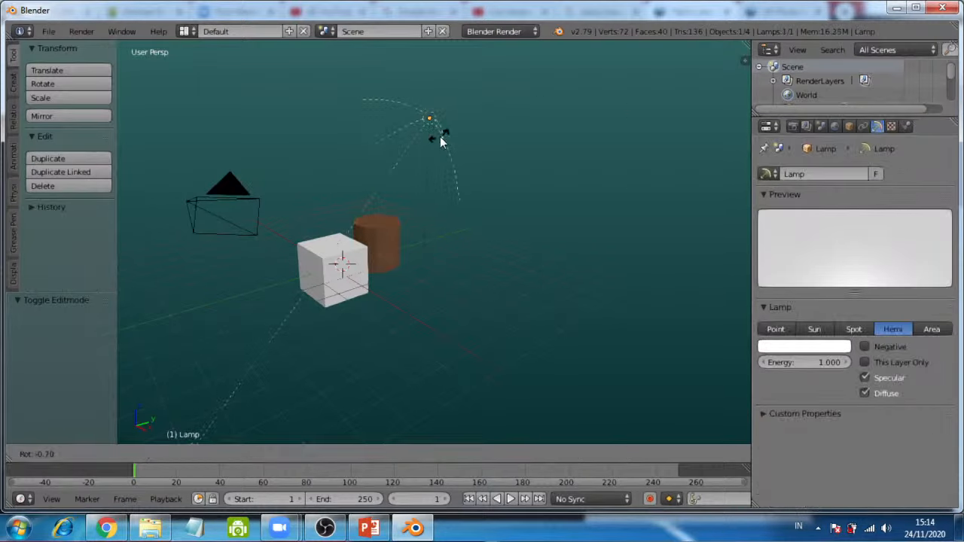
pyautogui.press('x')
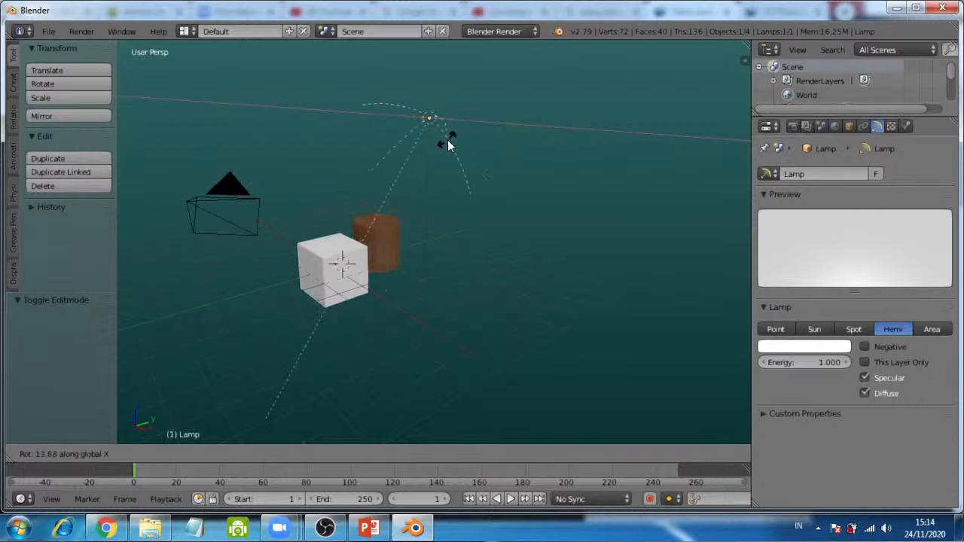
pyautogui.click(452, 145)
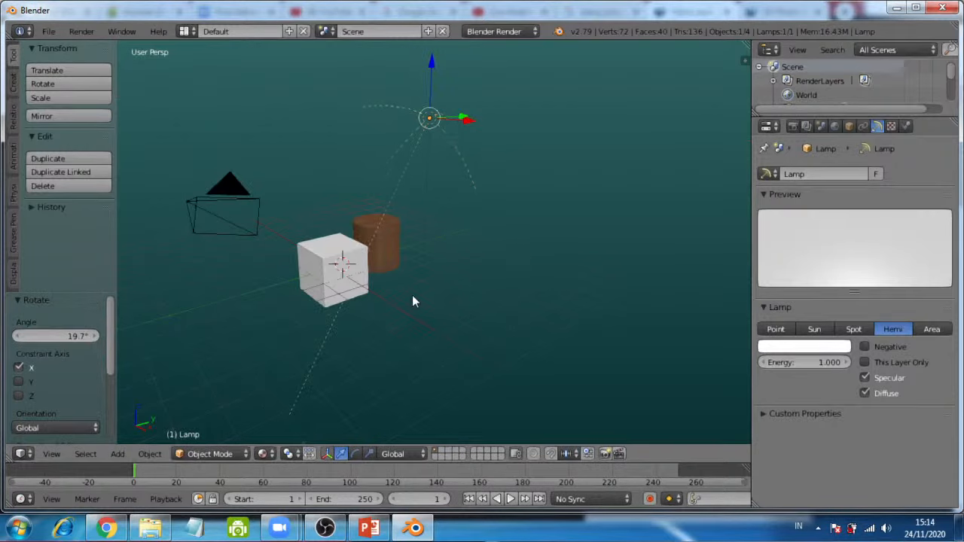
# Step: Move the cube away from the cylinder by about -2.010 in X, -5.323 in Y and -0.970 in Z
pyautogui.moveTo(413, 301); pyautogui.dragTo(378, 287, button='middle')
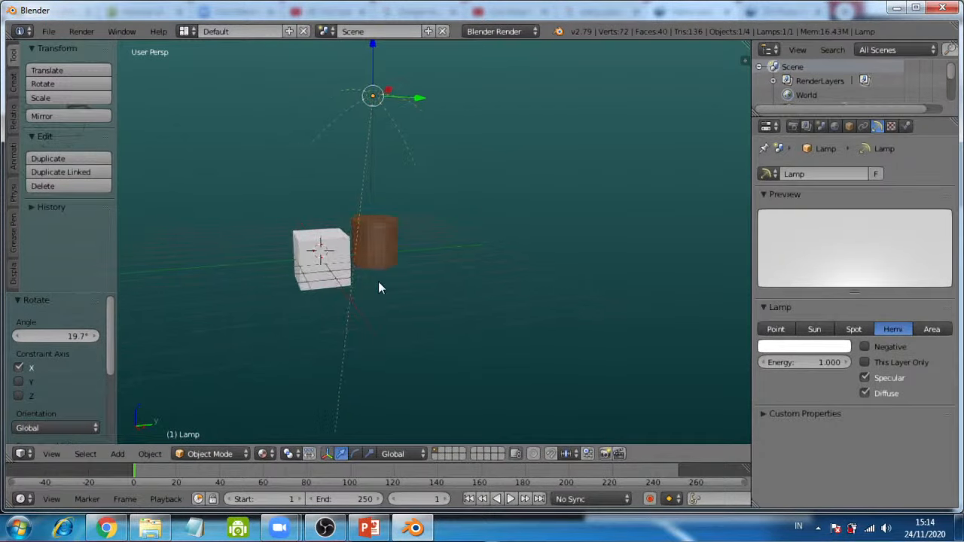
pyautogui.rightClick(317, 249)
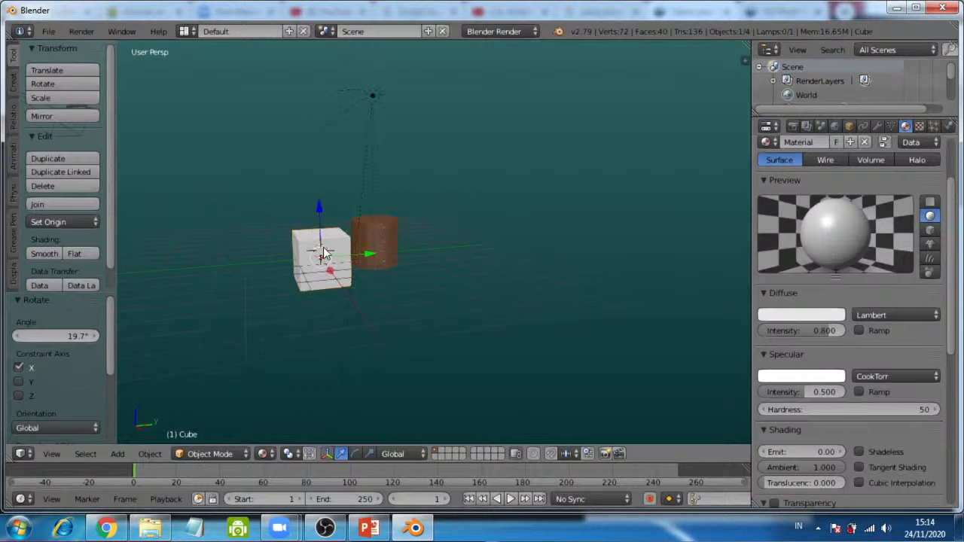
pyautogui.moveTo(322, 254)
pyautogui.mouseDown(button='middle')
pyautogui.moveTo(275, 280)
pyautogui.moveTo(302, 260)
pyautogui.moveTo(329, 265)
pyautogui.moveTo(334, 254)
pyautogui.moveTo(329, 271)
pyautogui.mouseUp(button='middle')
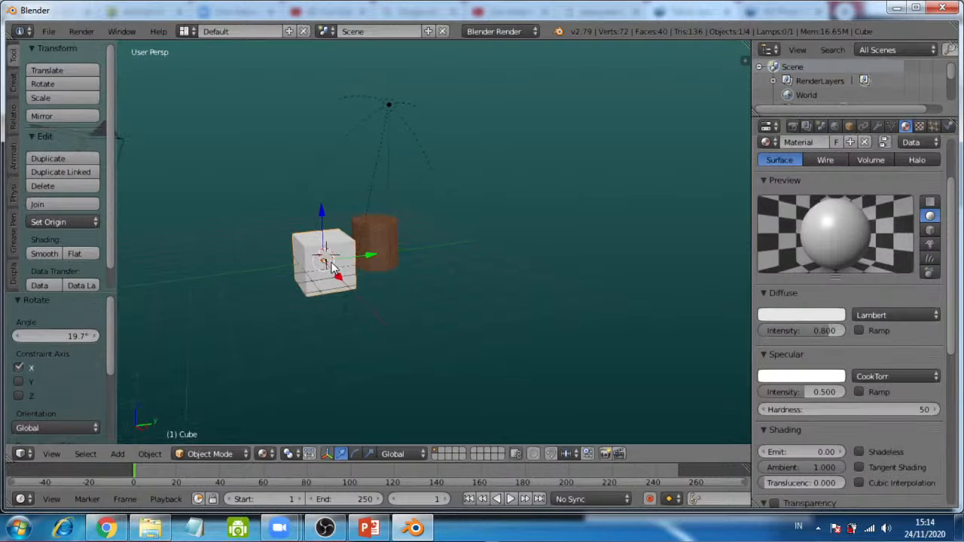
pyautogui.press('g')
pyautogui.click(193, 284)
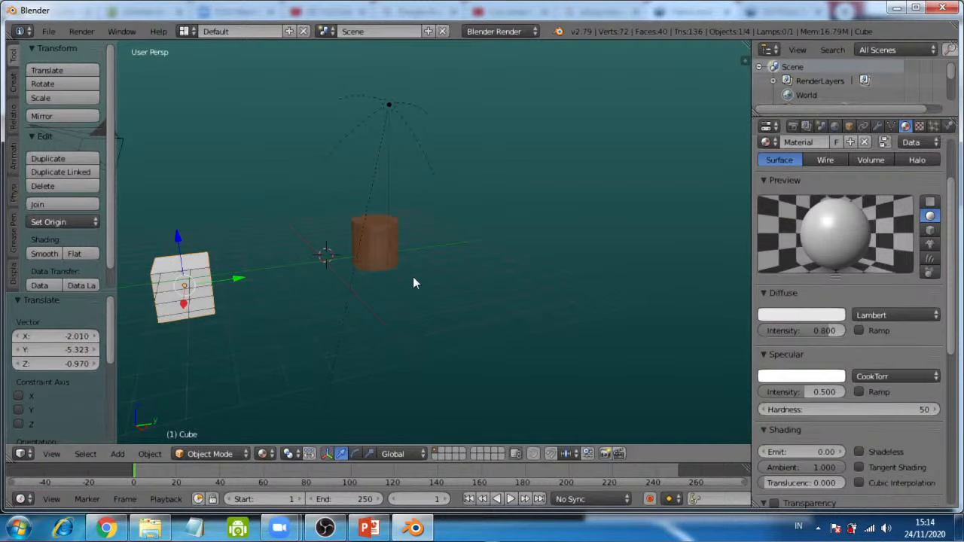
# Step: Add a plane at the cylinder's top, show the scene in solid shading and scale the plane by about 4.53
pyautogui.moveTo(392, 256); pyautogui.dragTo(363, 417, button='middle')
pyautogui.moveTo(372, 320); pyautogui.dragTo(379, 254, button='middle')
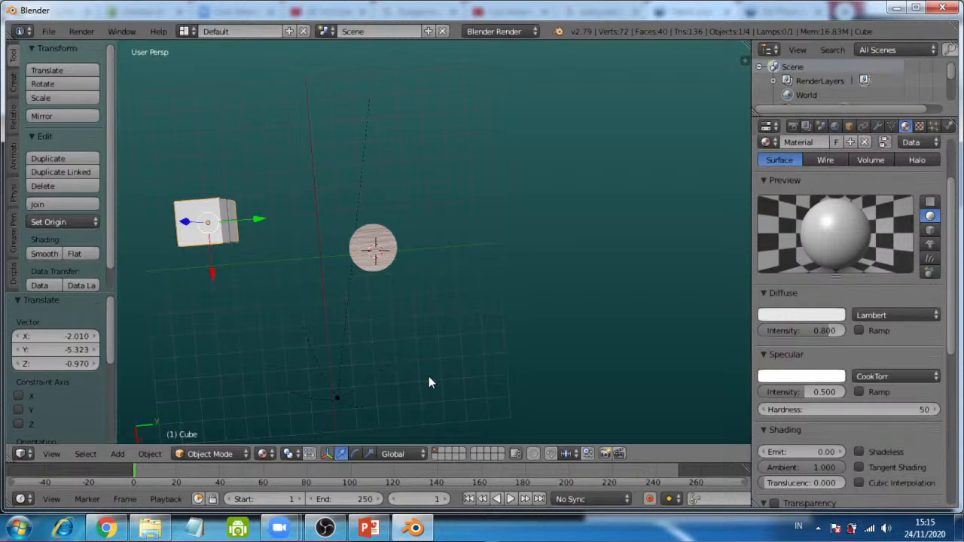
pyautogui.hotkey('shift', 'a')
pyautogui.moveTo(420, 290)
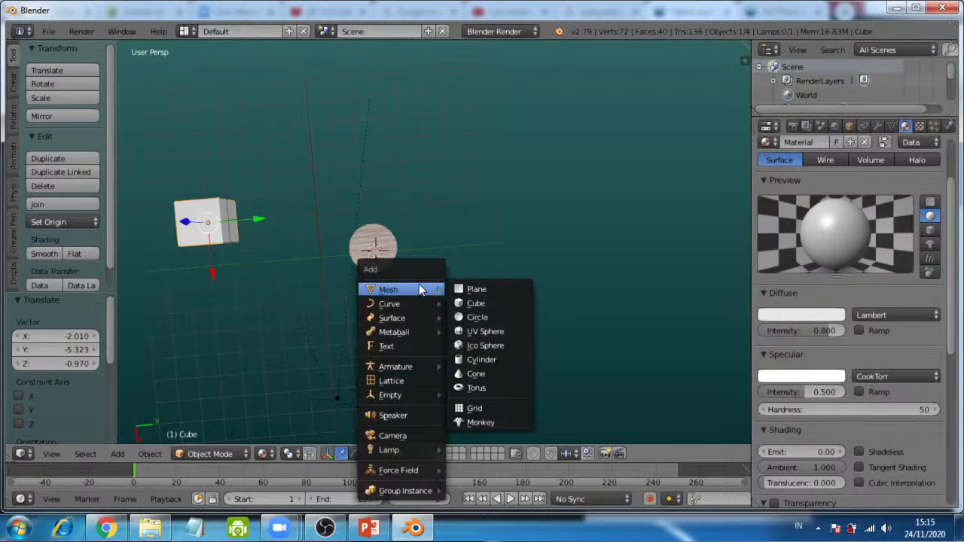
pyautogui.click(503, 288)
pyautogui.press('z')
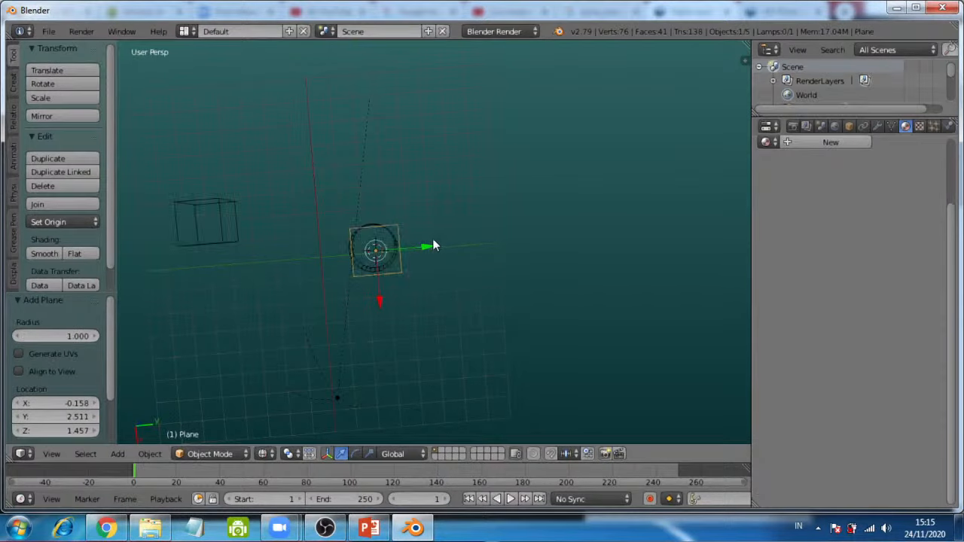
pyautogui.press('z')
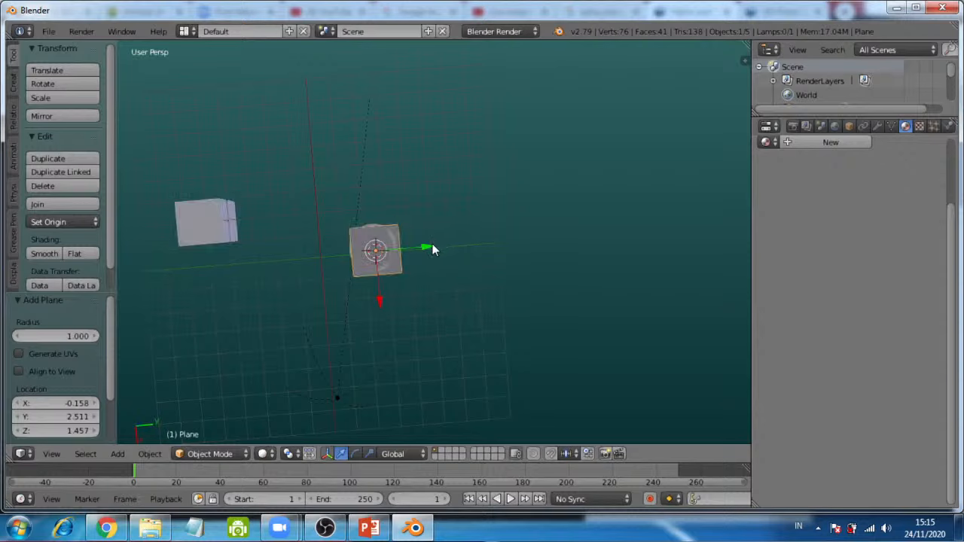
pyautogui.press('s')
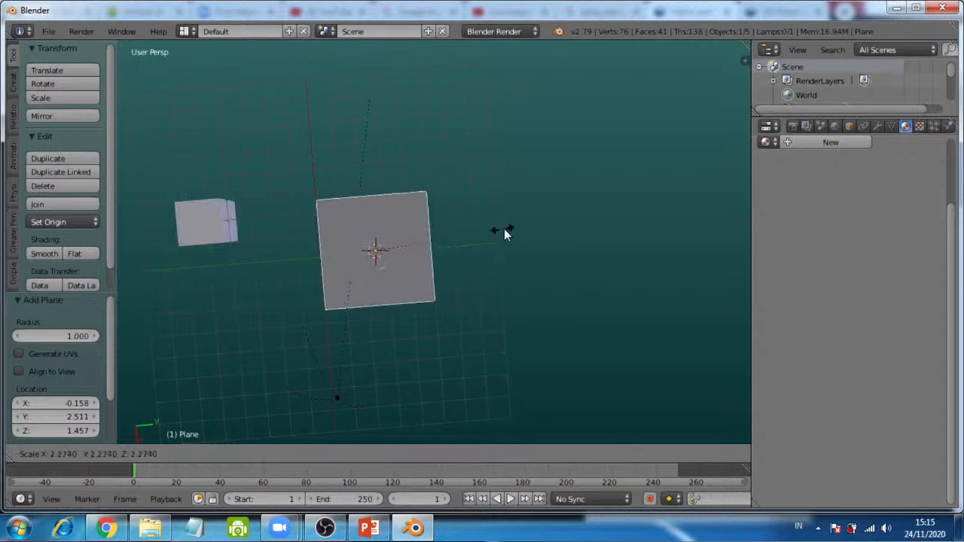
pyautogui.click(632, 264)
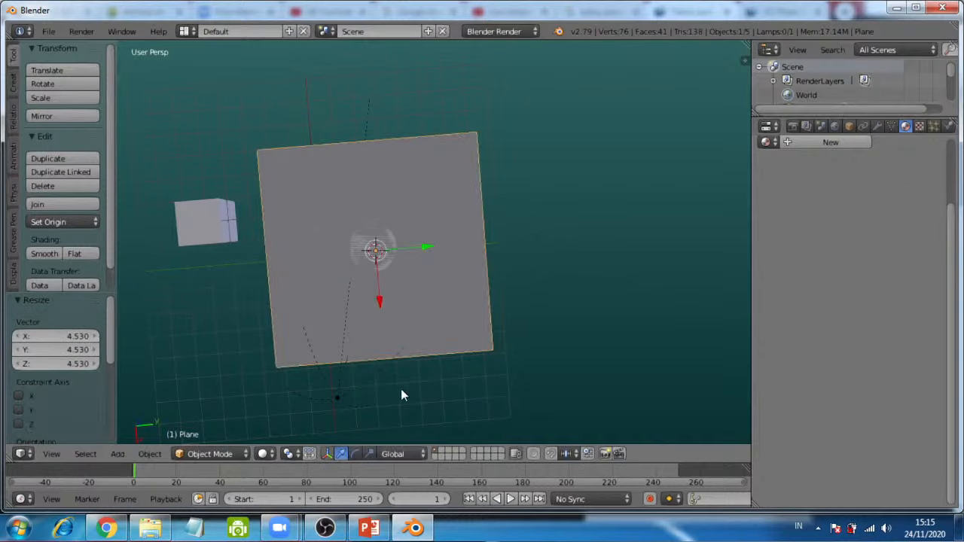
# Step: Lower the plane about 2.195 along the Z axis so it sits beneath the cylinder
pyautogui.press('KP_1')
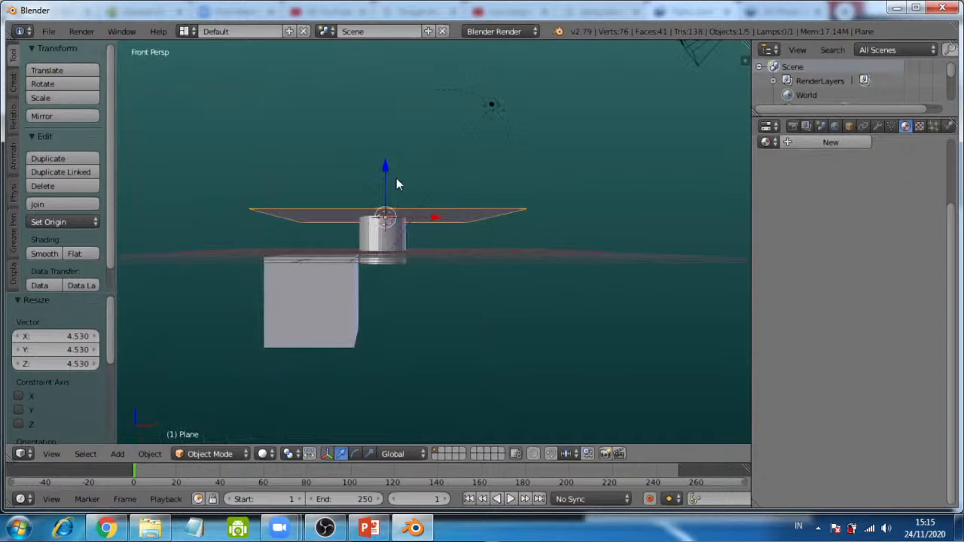
pyautogui.press('g')
pyautogui.press('z')
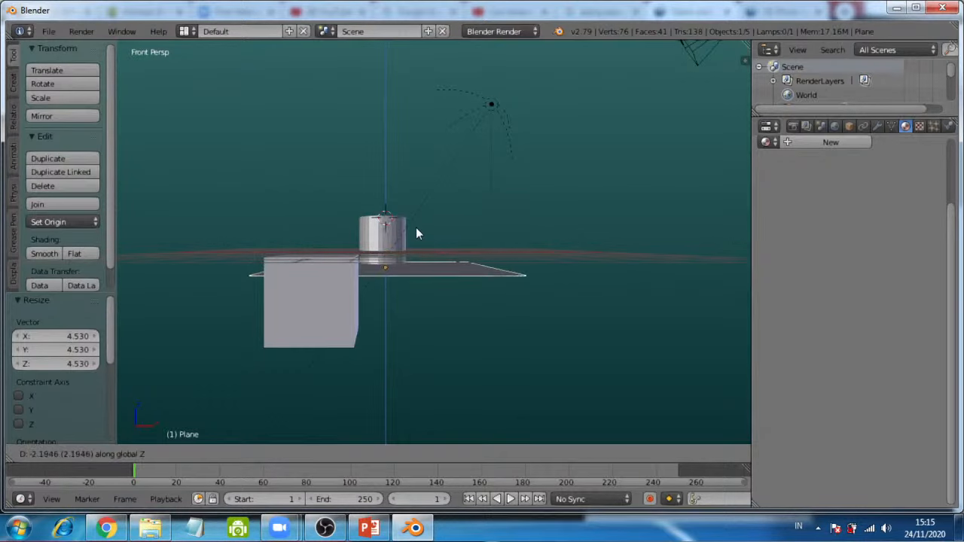
pyautogui.click(416, 227)
# Step: Add the cylinder to the plane selection and raise both about 0.829 along the Z axis
pyautogui.moveTo(437, 238); pyautogui.dragTo(292, 218, button='middle')
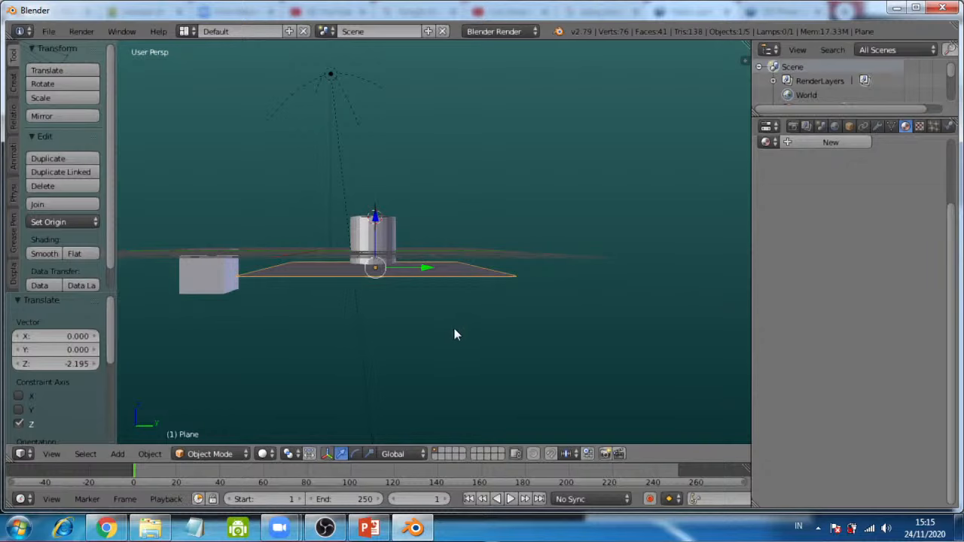
pyautogui.rightClick(371, 239)
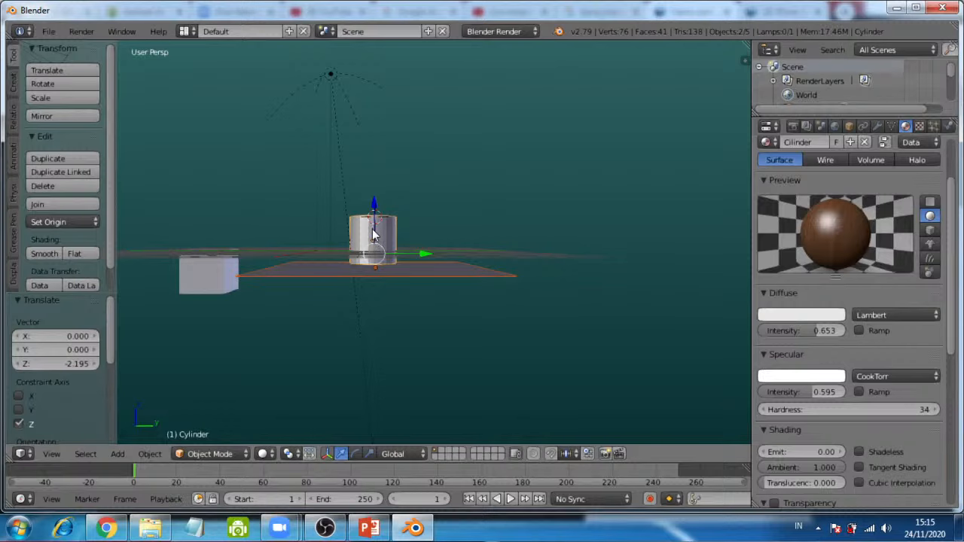
pyautogui.press('g')
pyautogui.press('z')
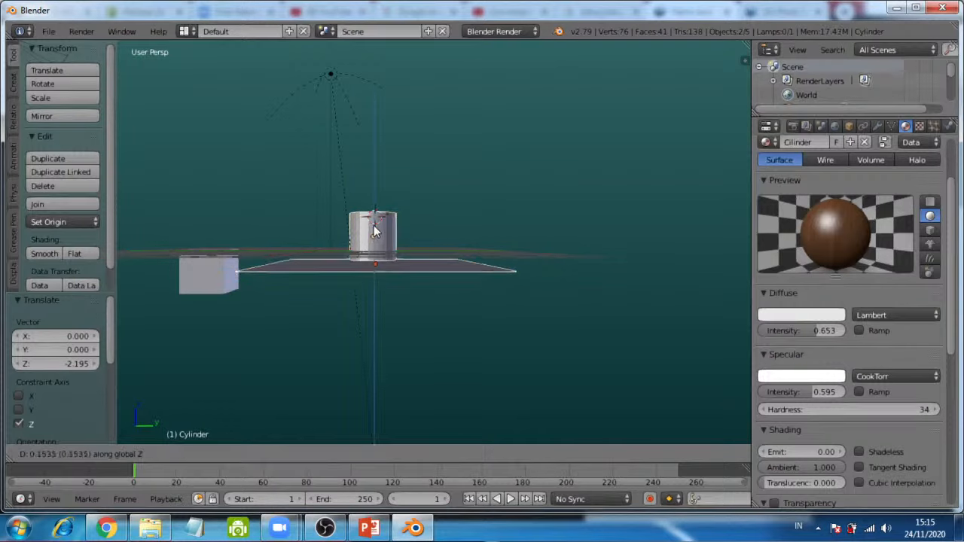
pyautogui.click(383, 217)
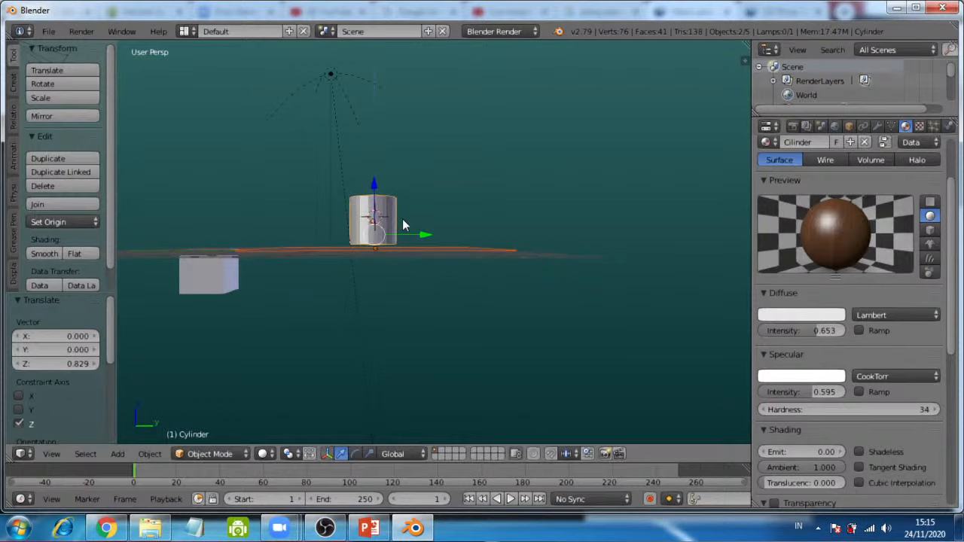
# Step: Hide the cube beside the plane, leaving the cylinder and plane in view
pyautogui.moveTo(399, 226); pyautogui.dragTo(430, 260, button='middle')
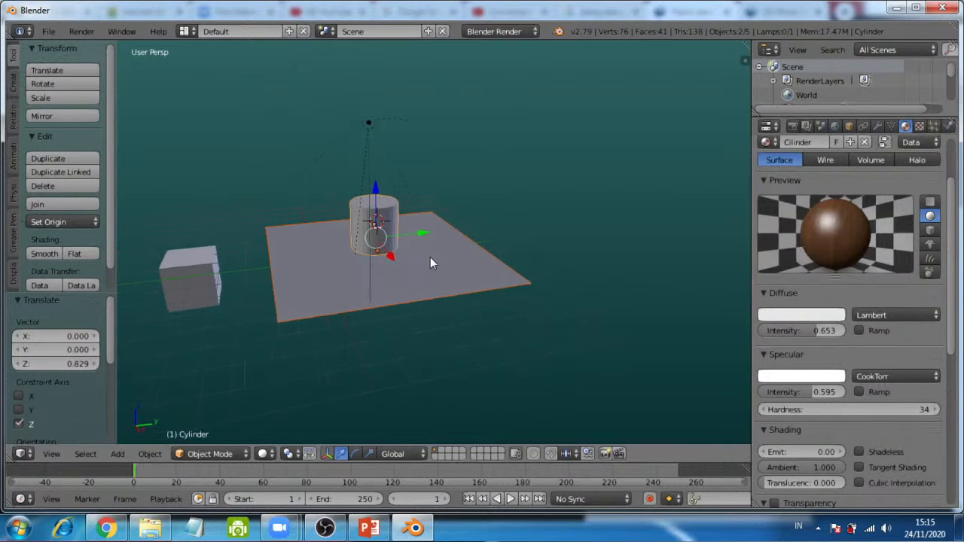
pyautogui.rightClick(191, 271)
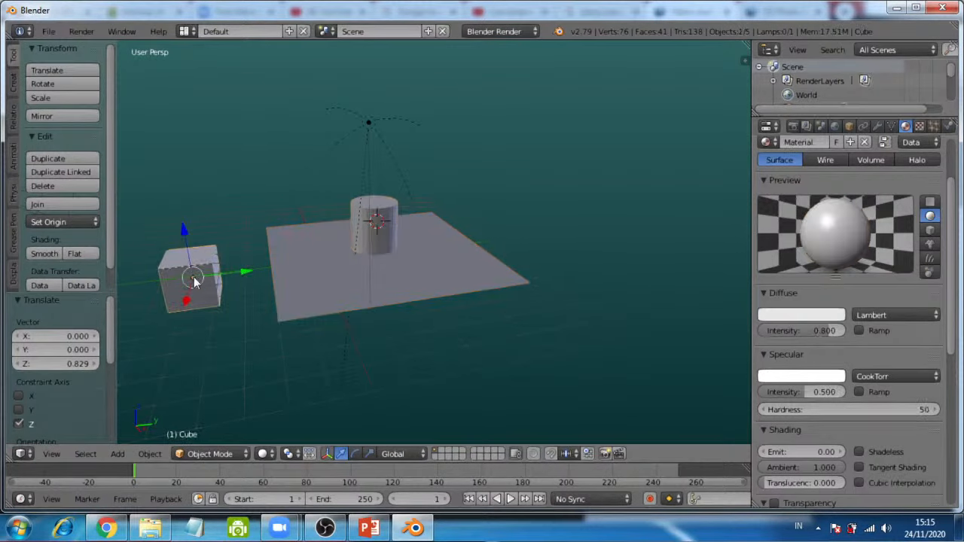
pyautogui.press('u')
pyautogui.click(192, 268)
pyautogui.press('h')
# Step: Select the plane beneath the cylinder and create a new material for it
pyautogui.moveTo(338, 286); pyautogui.dragTo(398, 231, button='middle')
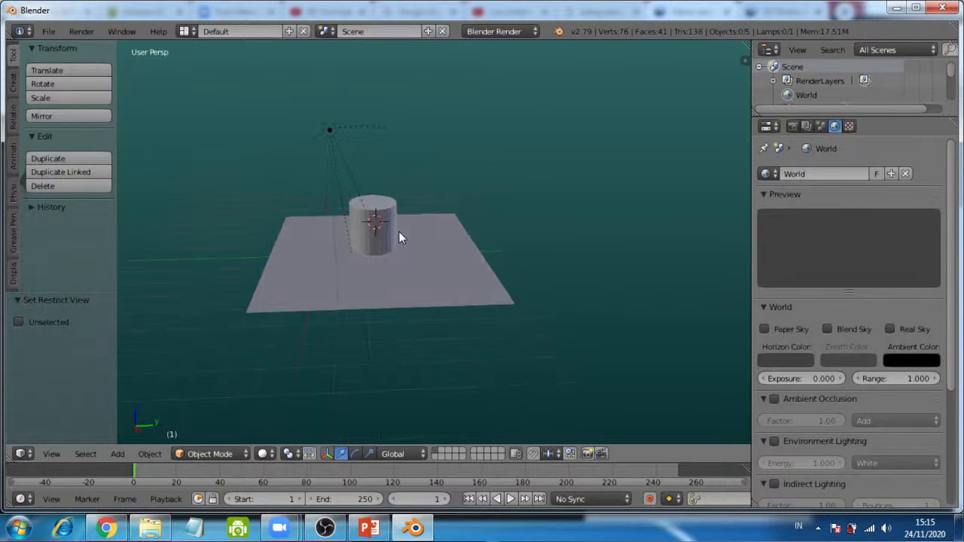
pyautogui.rightClick(422, 280)
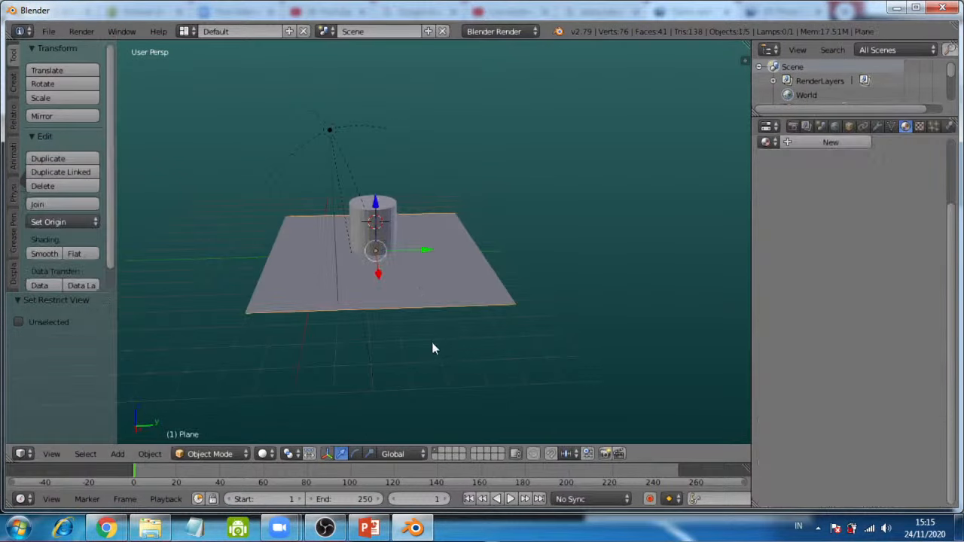
pyautogui.click(210, 452)
pyautogui.click(807, 144)
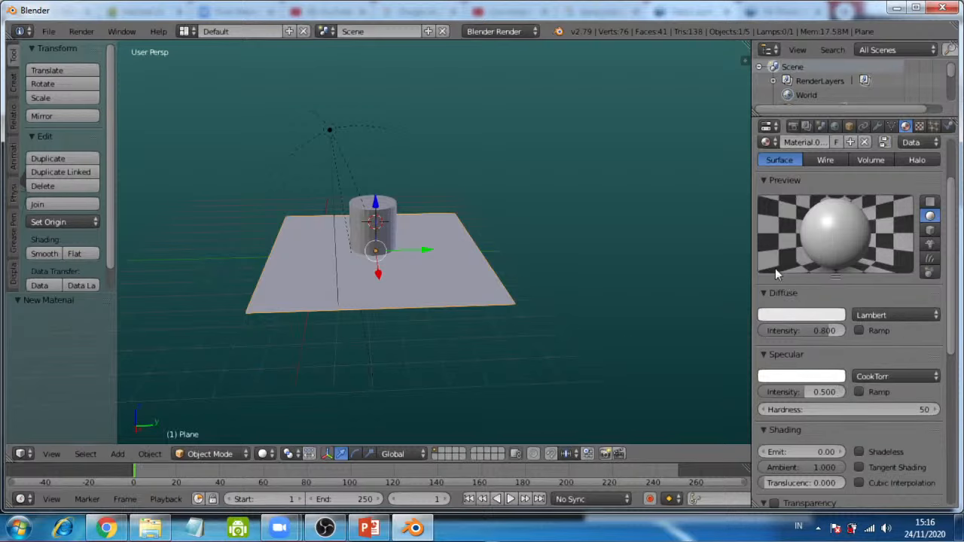
# Step: Set the diffuse colour of the plane's material to light blue
pyautogui.click(817, 314)
pyautogui.click(800, 316)
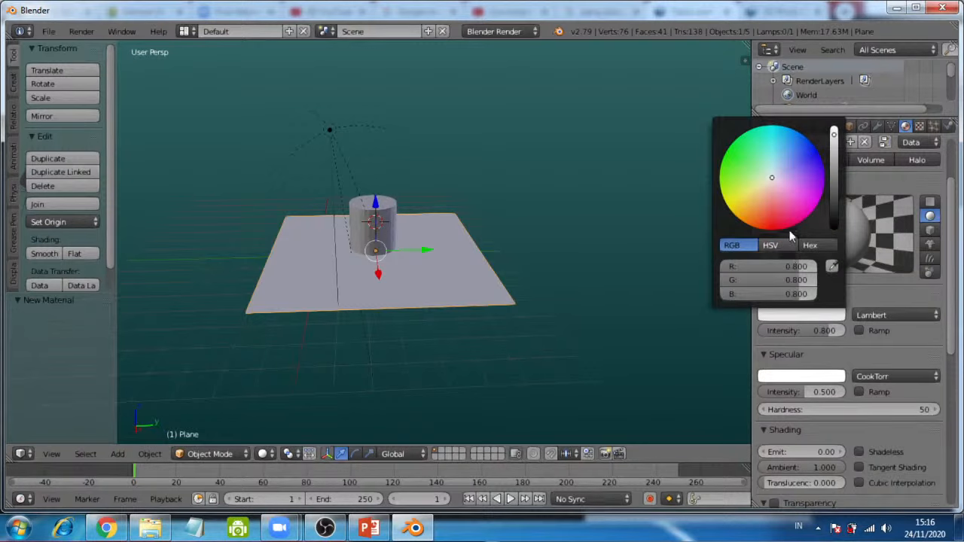
pyautogui.click(782, 153)
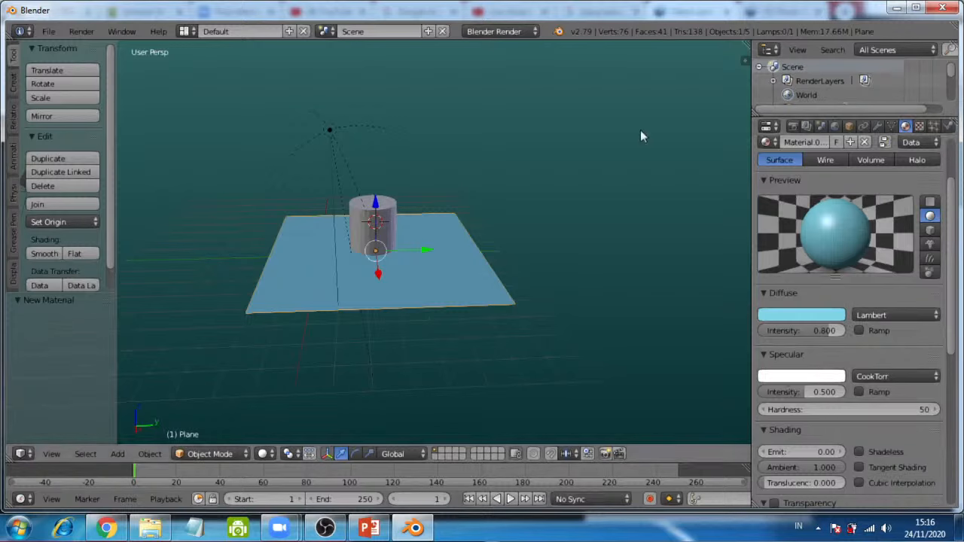
# Step: Add a new image texture in the first texture slot of the plane's material
pyautogui.click(920, 126)
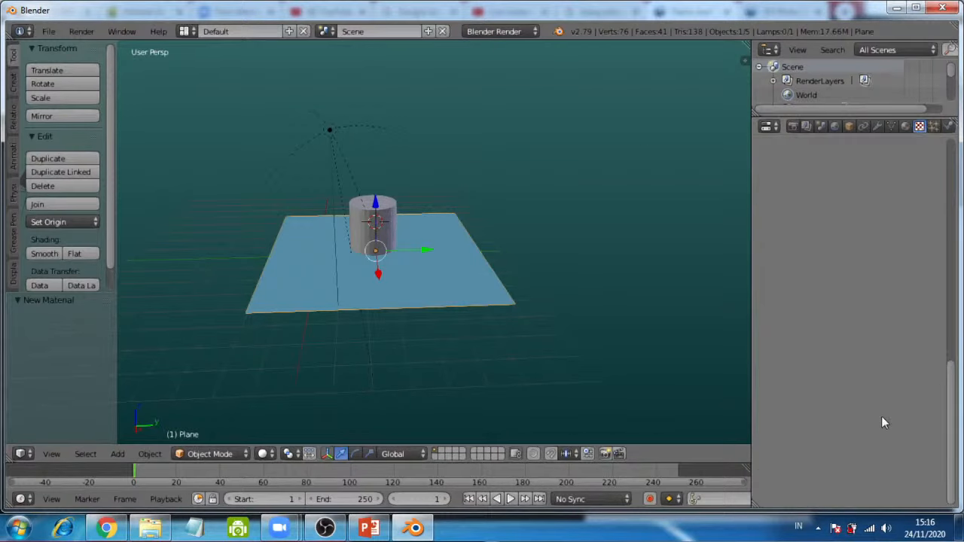
pyautogui.scroll(5, 882, 414)
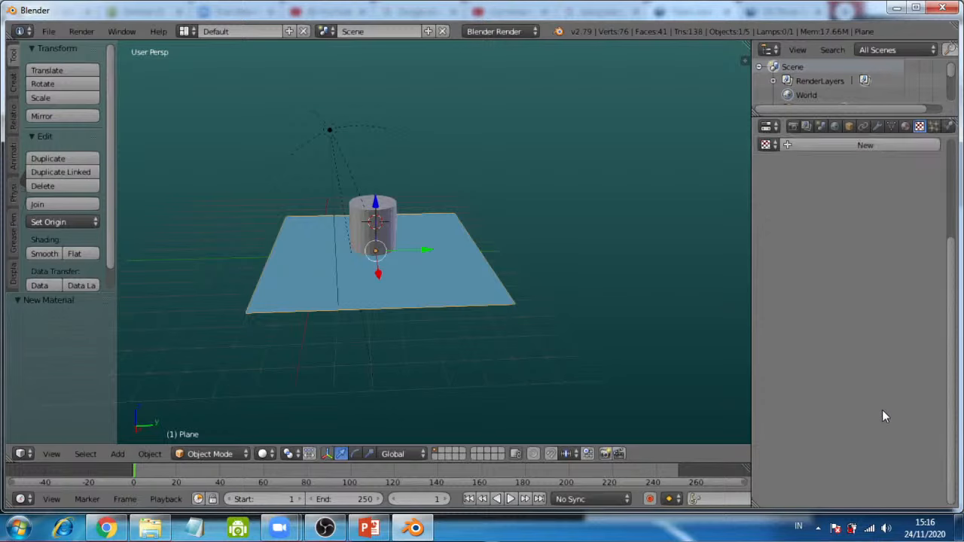
pyautogui.scroll(4, 902, 365)
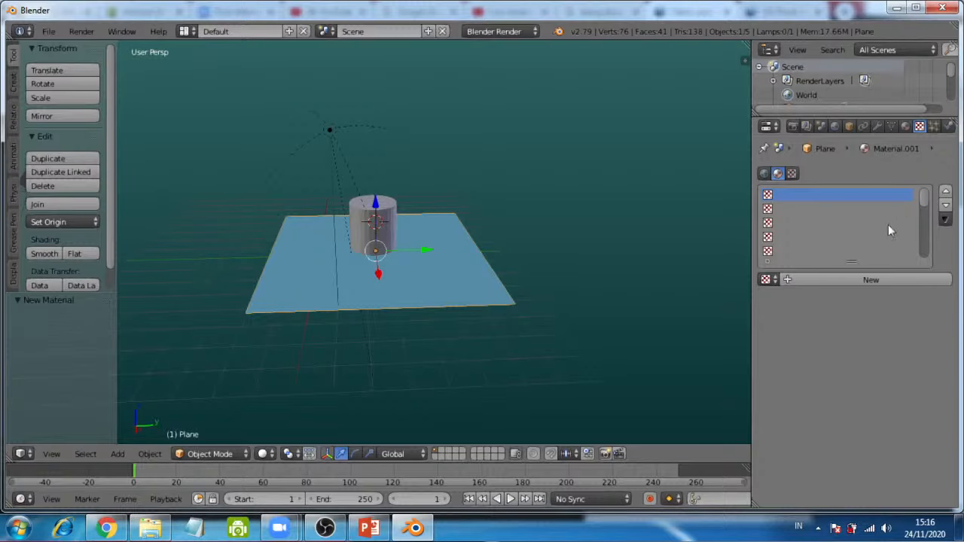
pyautogui.click(859, 281)
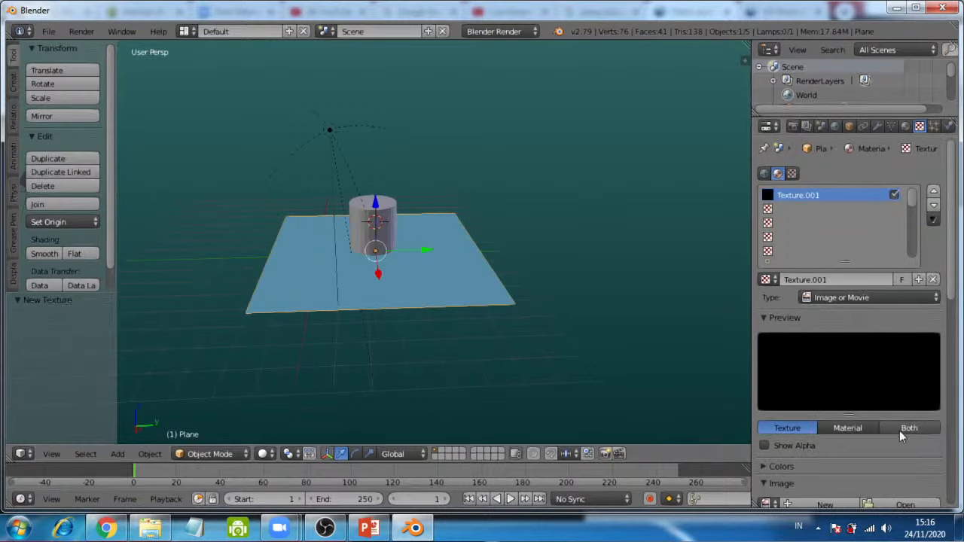
# Step: Load Keramik.jpg from D:\01. Perangkat Pembelajaran\Animasi as the image for the plane's texture
pyautogui.scroll(-5, 889, 473)
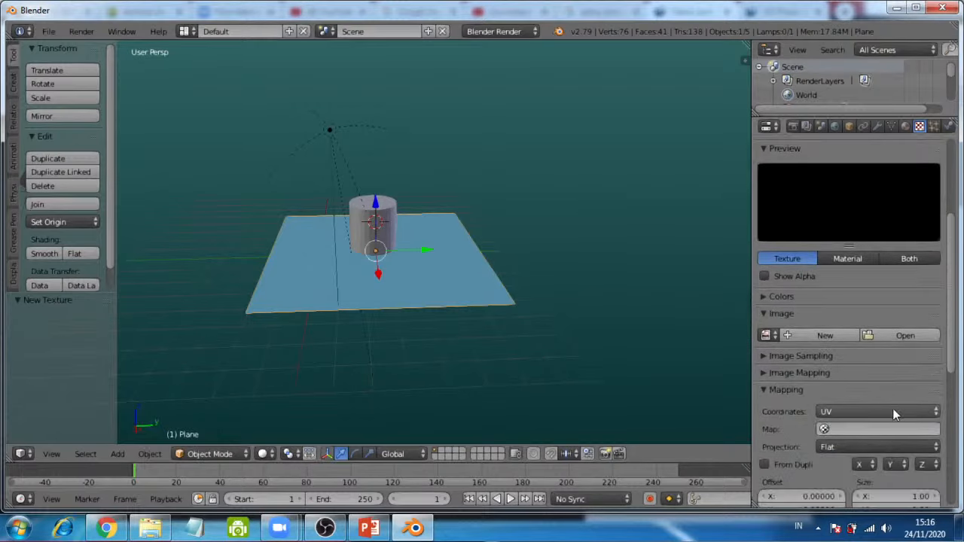
pyautogui.scroll(4, 859, 390)
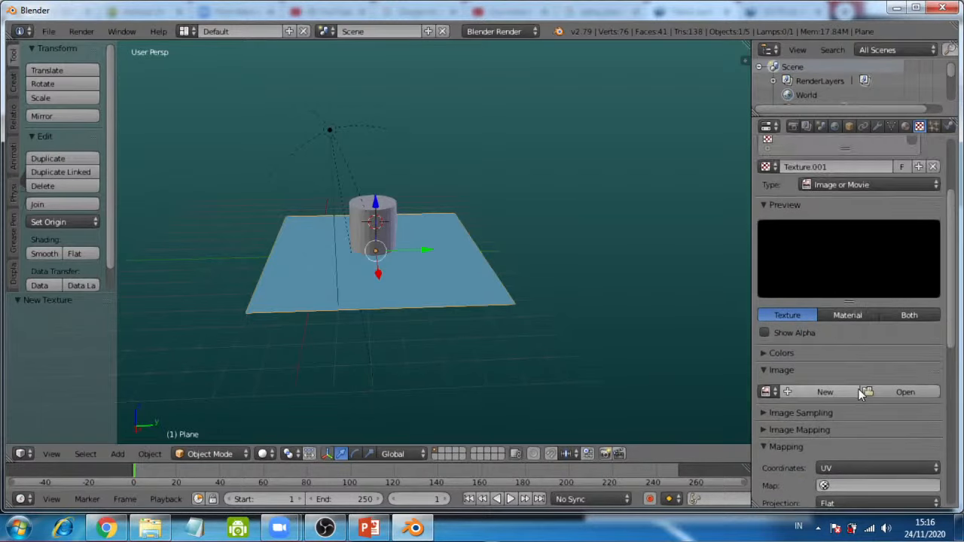
pyautogui.click(907, 476)
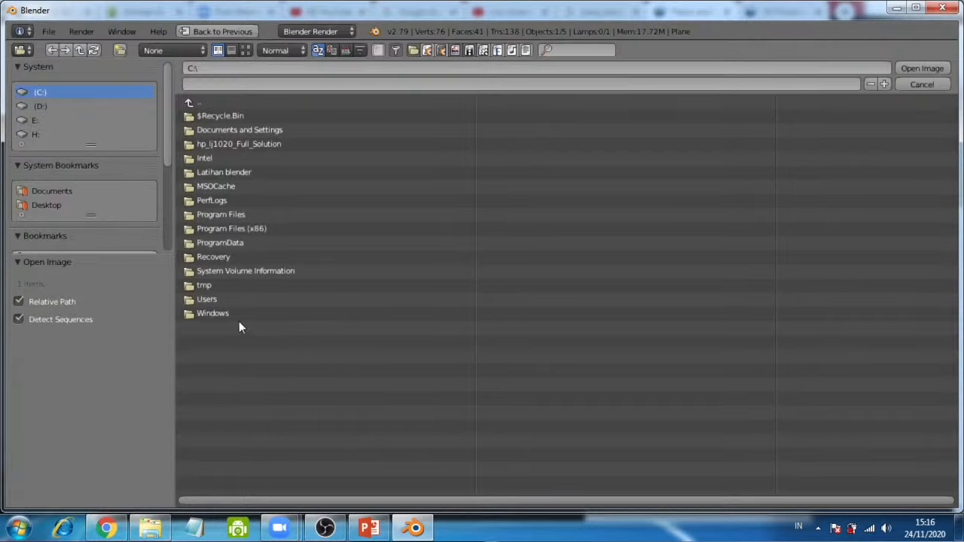
pyautogui.click(38, 106)
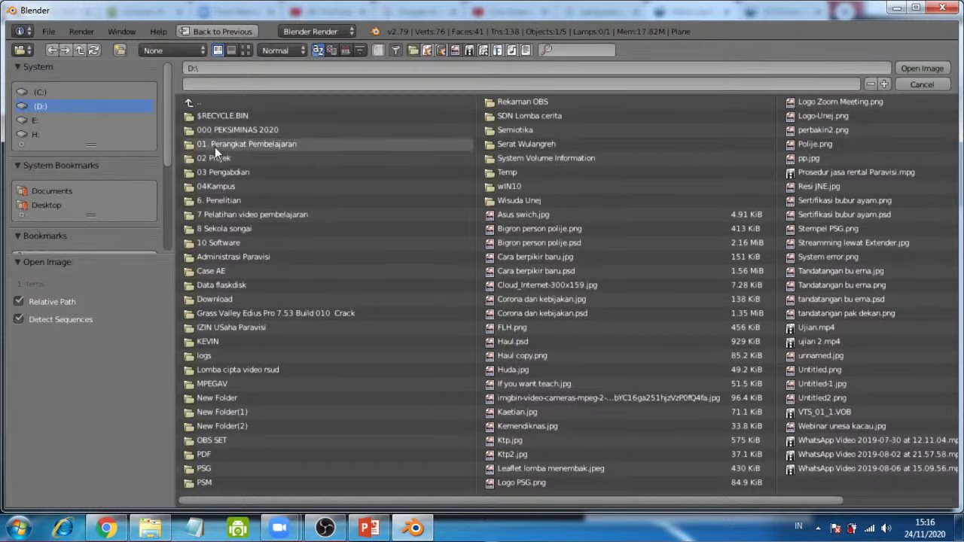
pyautogui.click(214, 144)
pyautogui.click(200, 116)
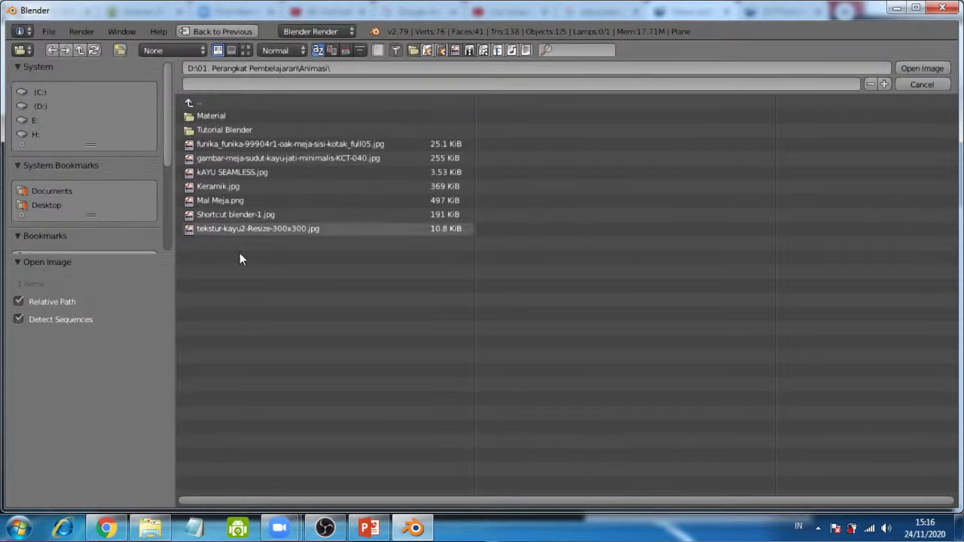
pyautogui.doubleClick(216, 187)
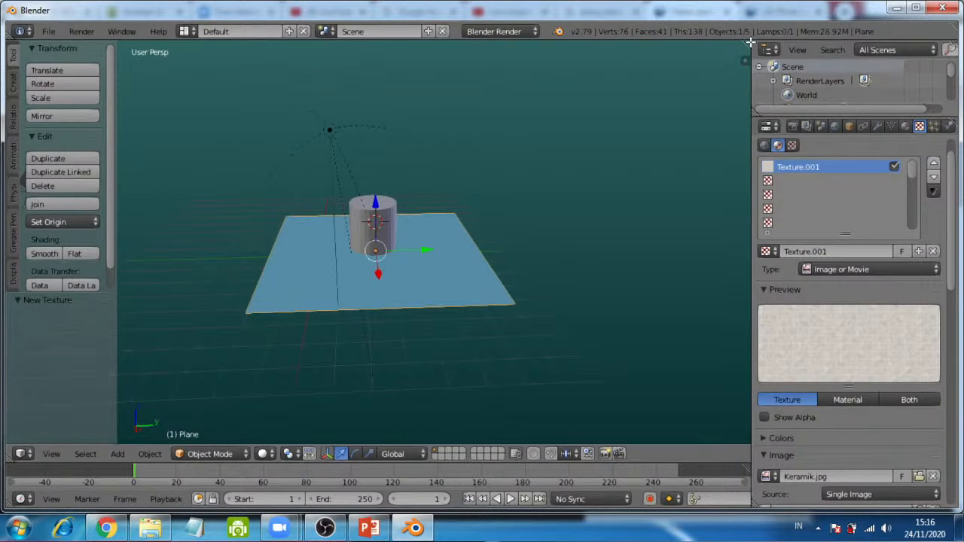
# Step: Split off a second 3D view and select the plane's face in Edit Mode with face selection
pyautogui.moveTo(744, 59)
pyautogui.mouseDown()
pyautogui.moveTo(708, 59)
pyautogui.moveTo(728, 59)
pyautogui.mouseUp()
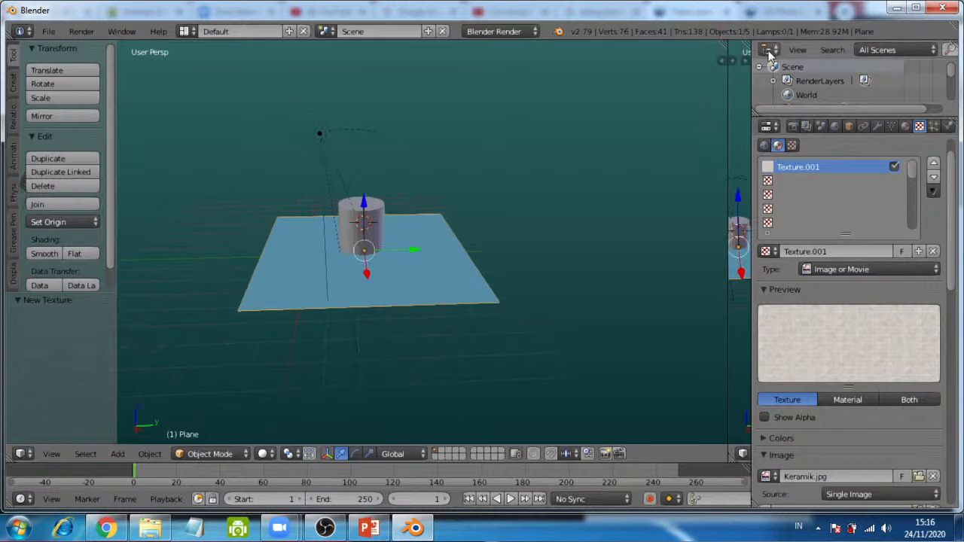
pyautogui.click(213, 454)
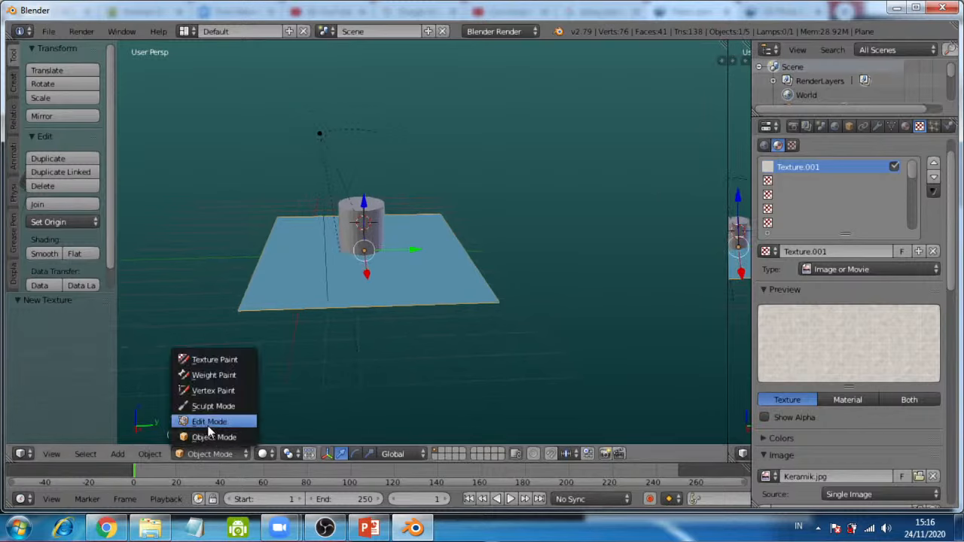
pyautogui.click(209, 421)
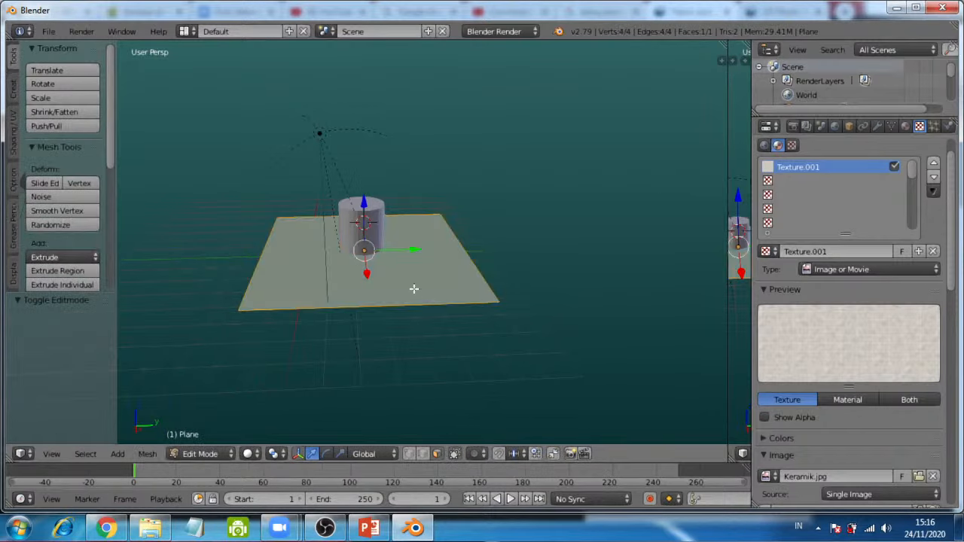
pyautogui.press('a')
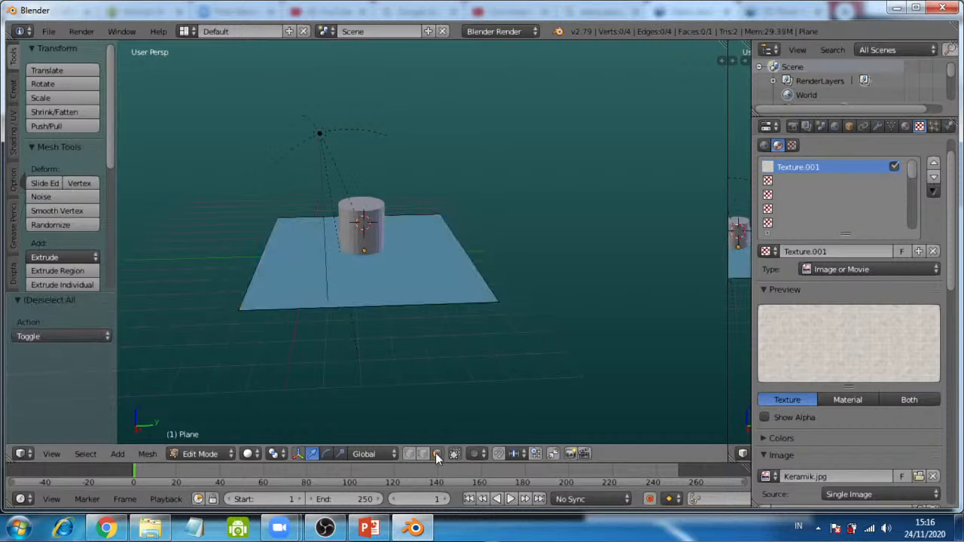
pyautogui.click(437, 454)
pyautogui.rightClick(403, 272)
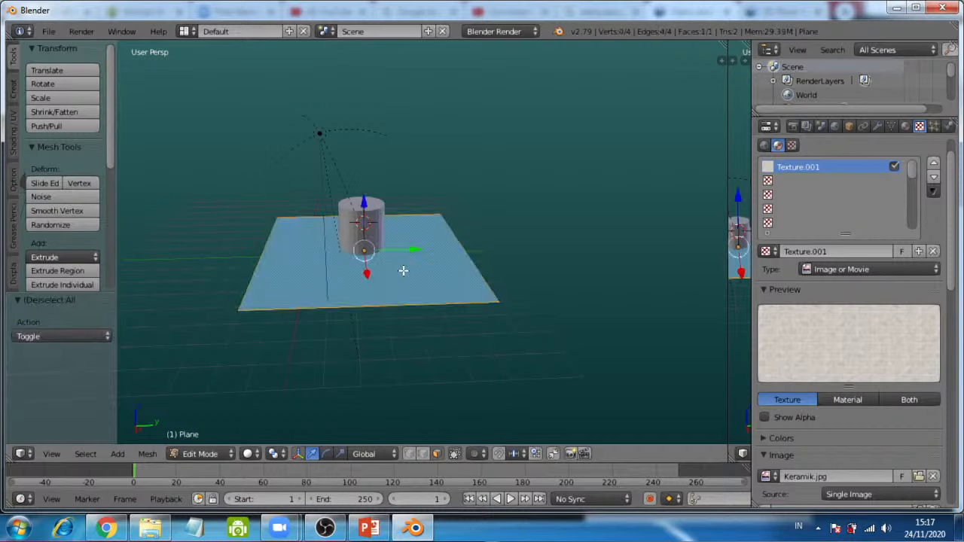
pyautogui.moveTo(430, 187); pyautogui.dragTo(431, 235, button='middle')
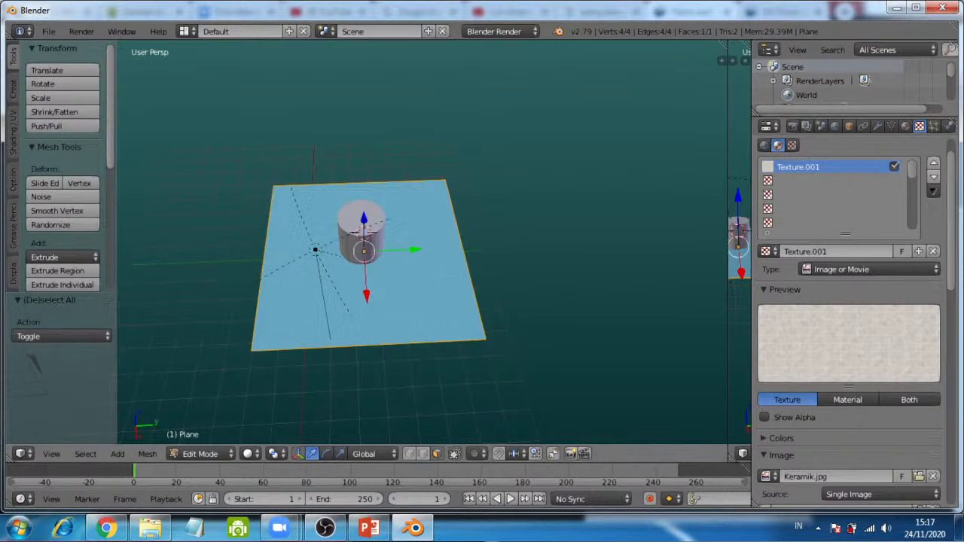
# Step: Widen the new view to about half the workspace, collapse its tool shelf and switch it to the UV/Image Editor
pyautogui.moveTo(726, 88); pyautogui.dragTo(447, 178)
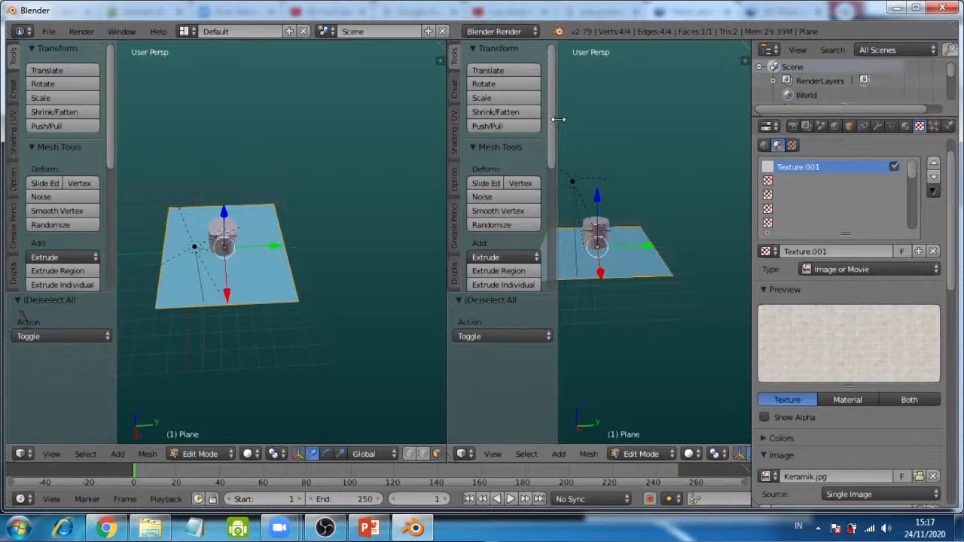
pyautogui.moveTo(558, 119); pyautogui.dragTo(398, 158)
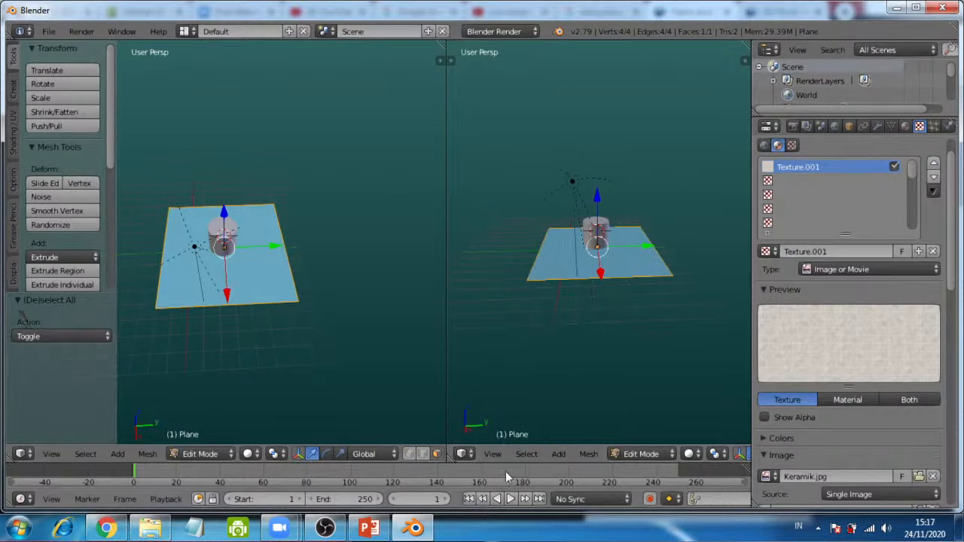
pyautogui.click(475, 453)
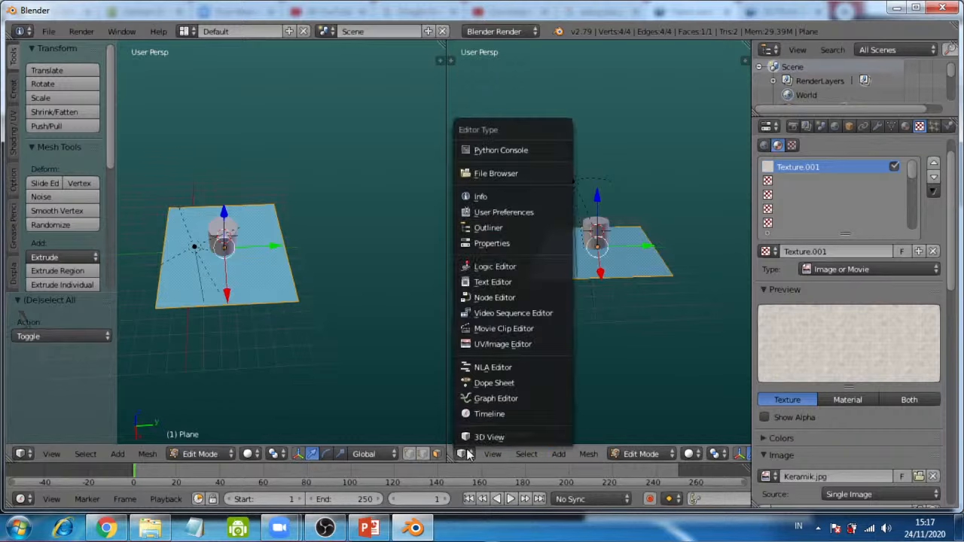
pyautogui.click(479, 344)
pyautogui.scroll(5, 271, 286)
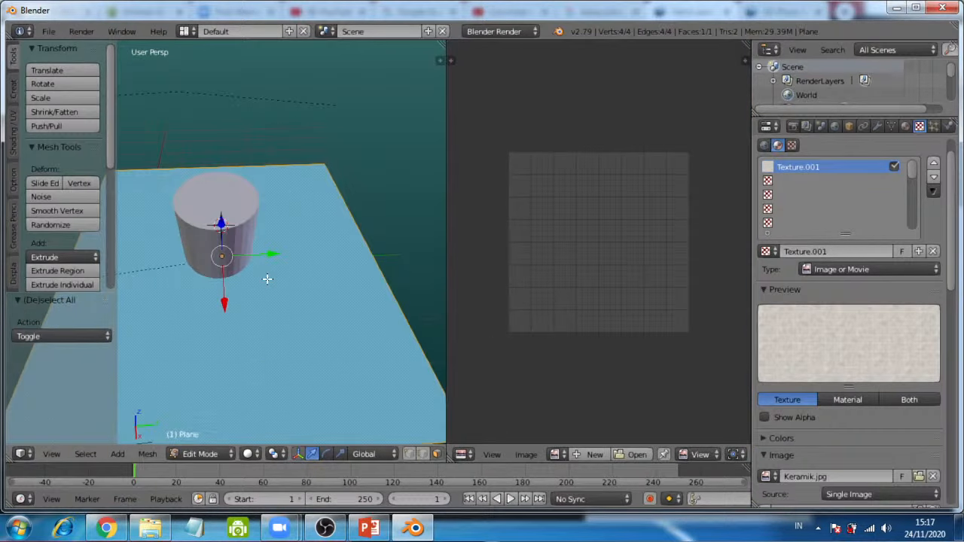
pyautogui.moveTo(284, 263); pyautogui.dragTo(290, 283, button='middle')
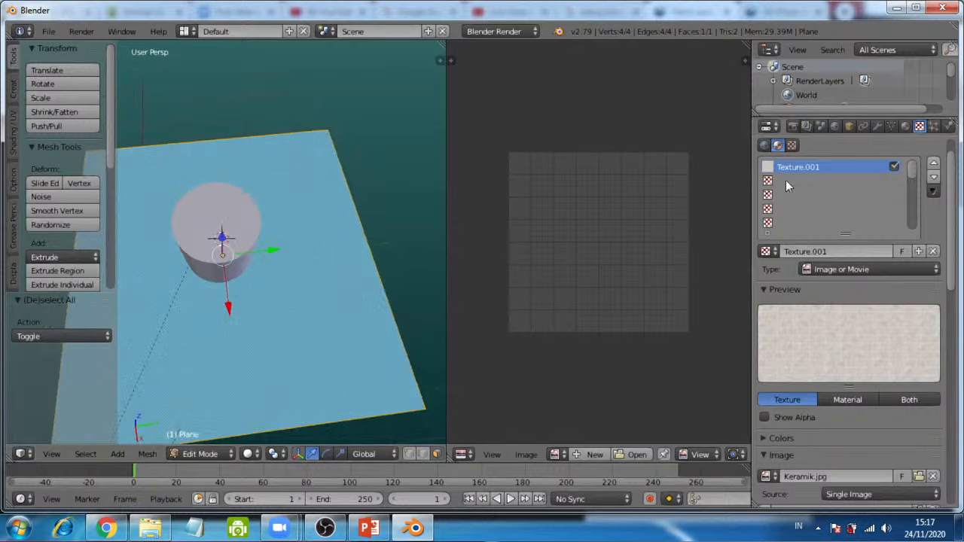
# Step: Rename the plane's texture to Lantai_keramik
pyautogui.click(840, 253)
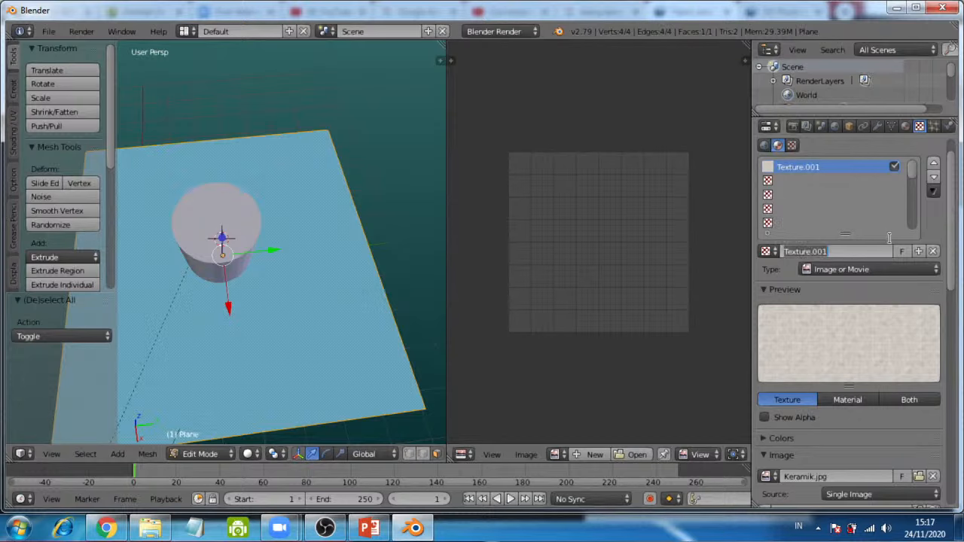
pyautogui.write('Lantai')
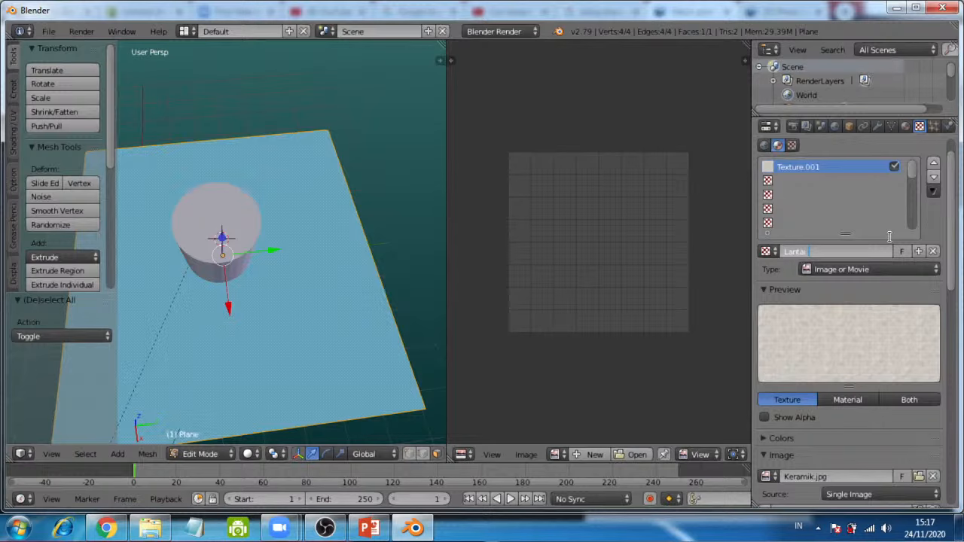
pyautogui.write('_keramik')
pyautogui.press('Return')
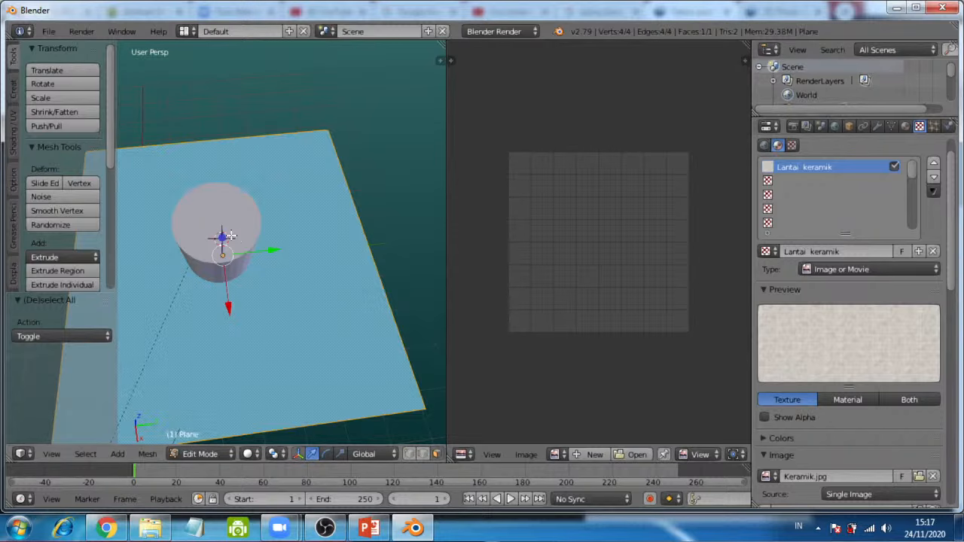
# Step: Assign Keramik.jpg to the plane's face in the UV/Image Editor and set the 3D view's shading to Material
pyautogui.scroll(4, 226, 236)
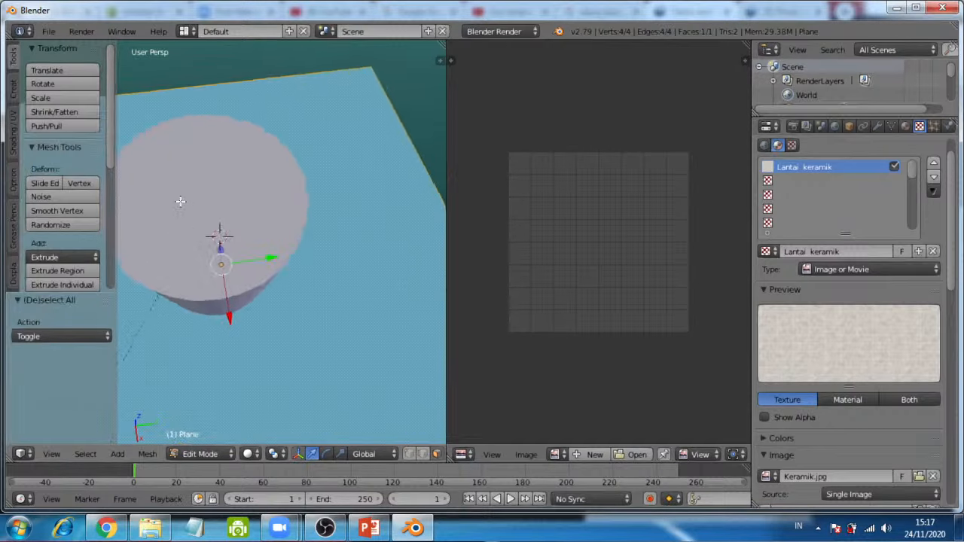
pyautogui.moveTo(181, 201); pyautogui.dragTo(234, 206, button='middle')
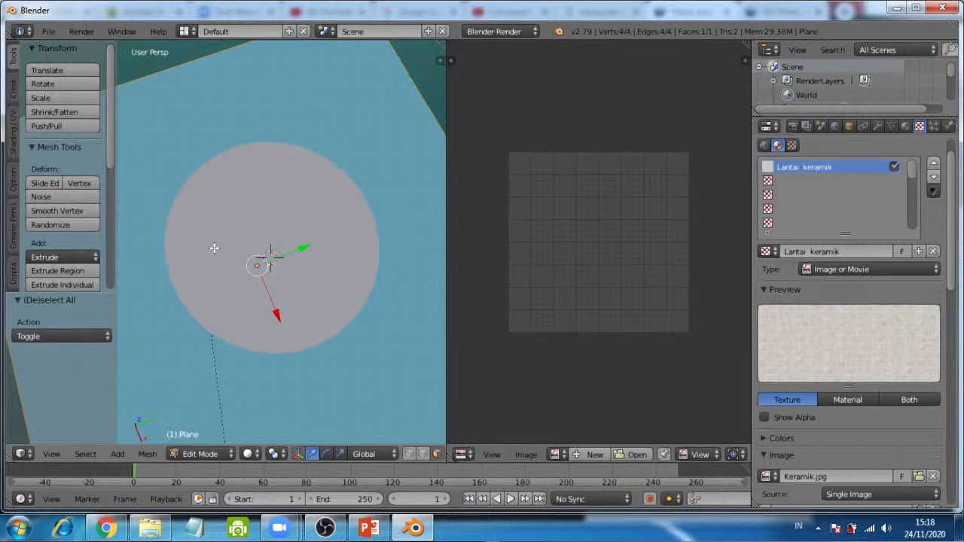
pyautogui.click(558, 454)
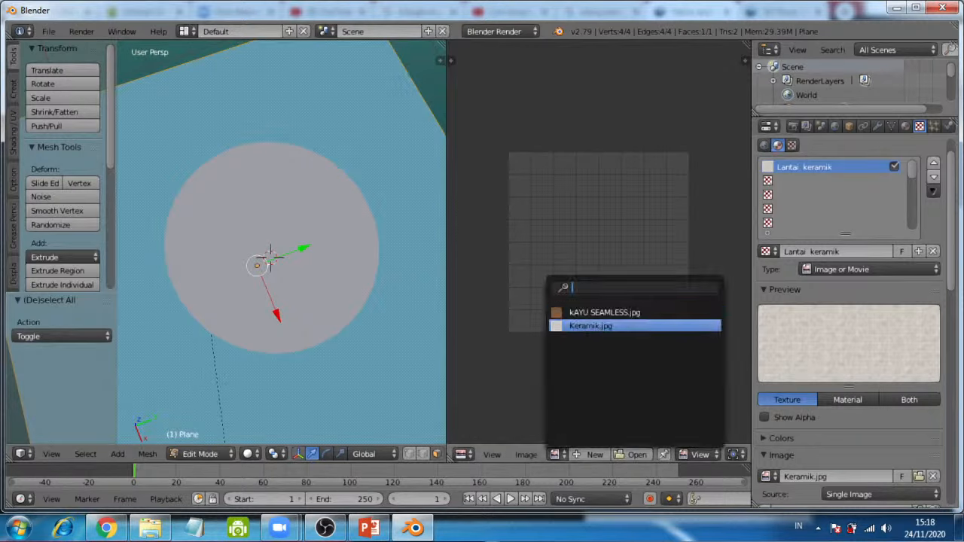
pyautogui.click(595, 327)
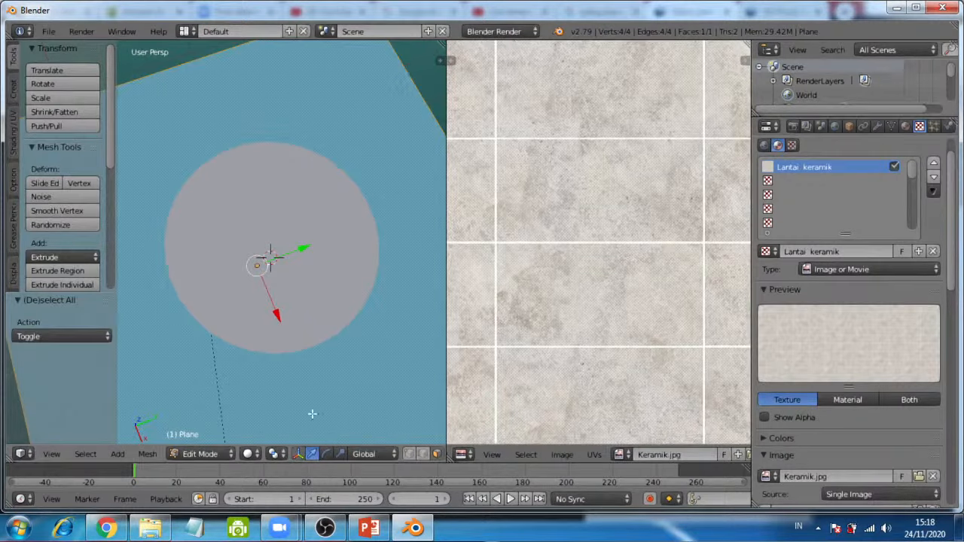
pyautogui.click(249, 454)
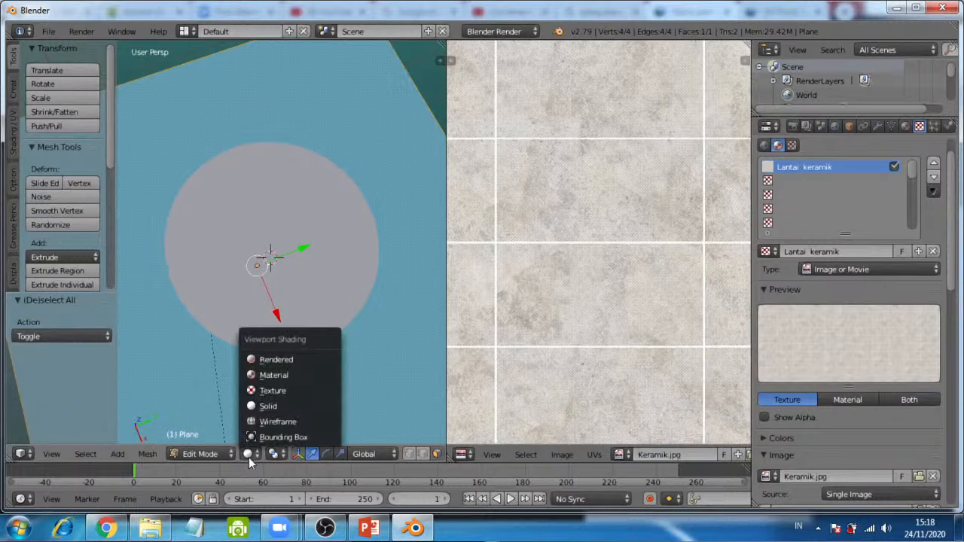
pyautogui.click(273, 375)
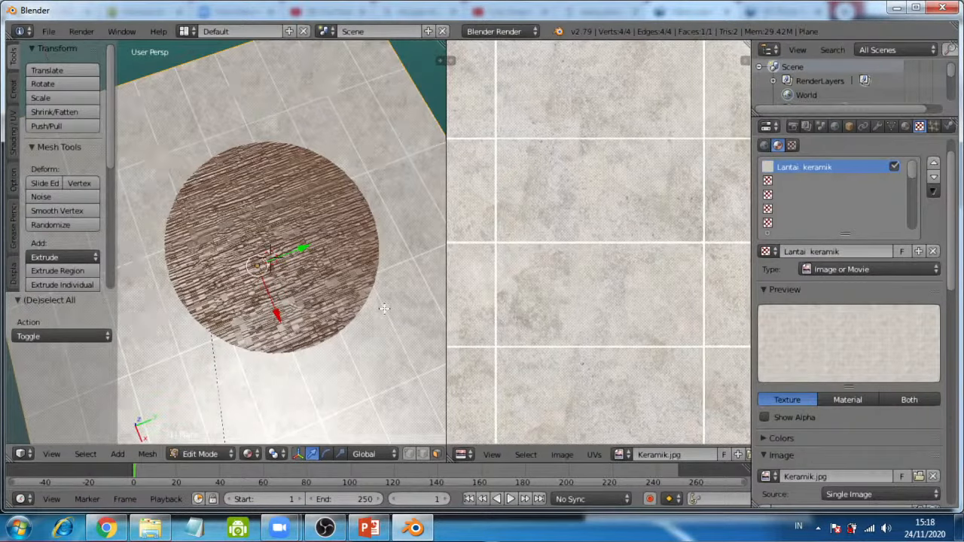
# Step: Map the plane's face UVs from the top view with Project From View
pyautogui.press('KP_7')
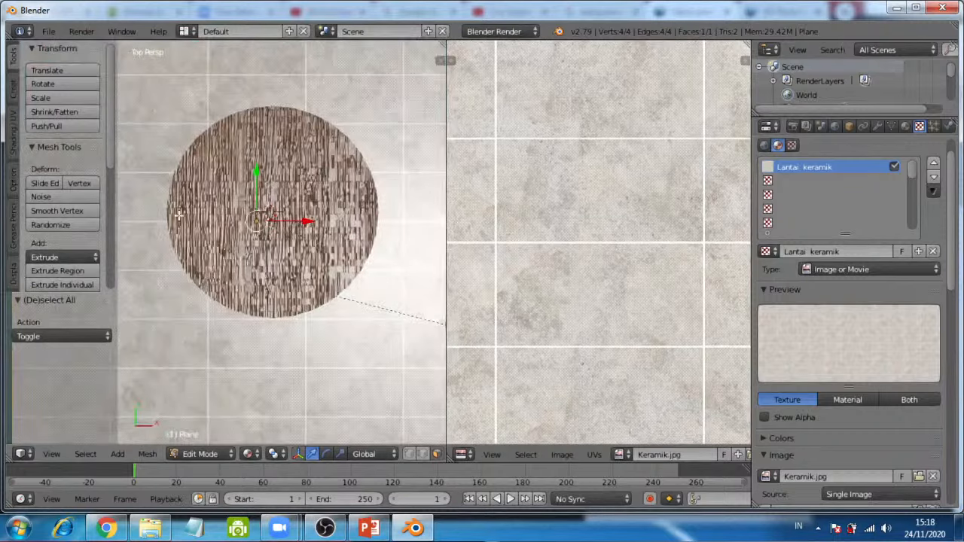
pyautogui.press('u')
pyautogui.press('u')
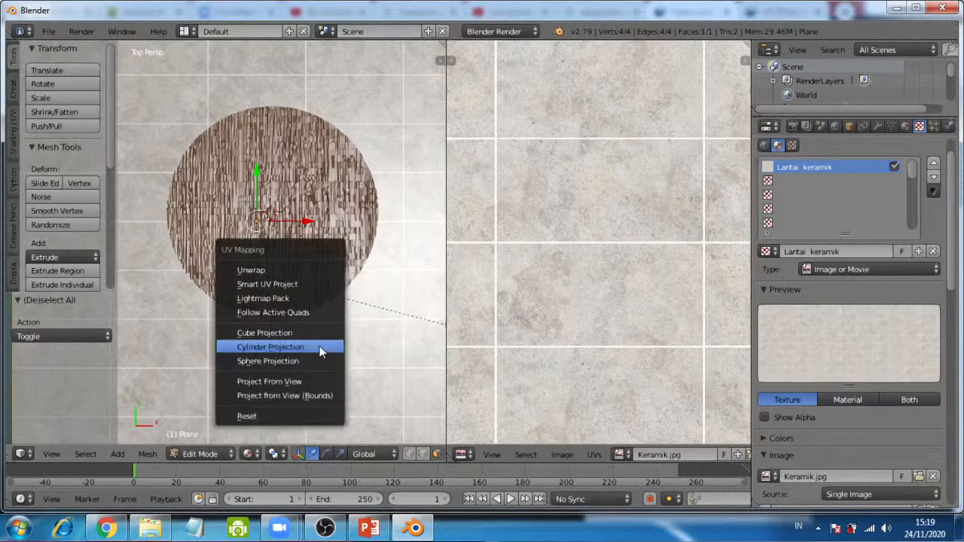
pyautogui.click(264, 382)
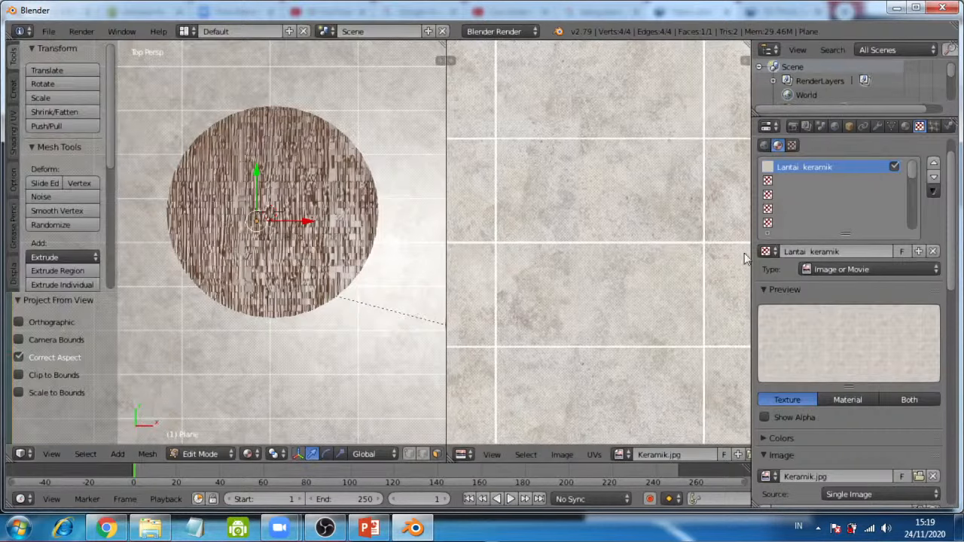
# Step: Select all of the floor plane's UVs in the UV/Image Editor and scale them up uniformly by about 1.222
pyautogui.scroll(-3, 564, 218)
pyautogui.scroll(1, 563, 218)
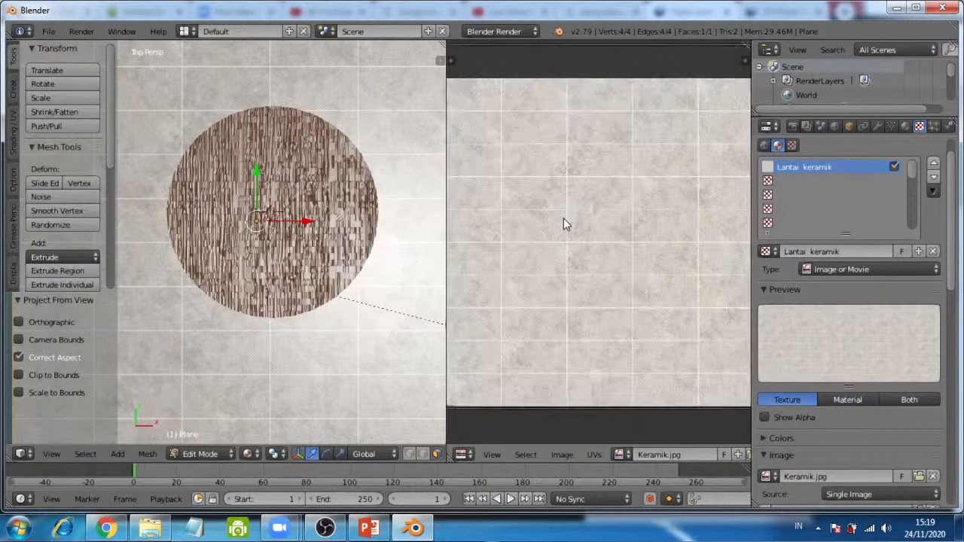
pyautogui.scroll(-1, 563, 218)
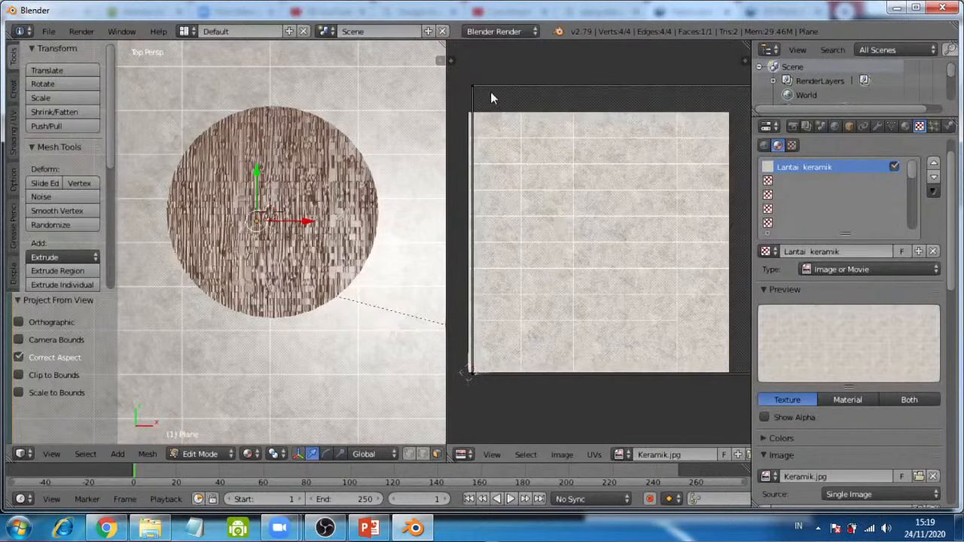
pyautogui.scroll(5, 558, 188)
pyautogui.scroll(1, 558, 188)
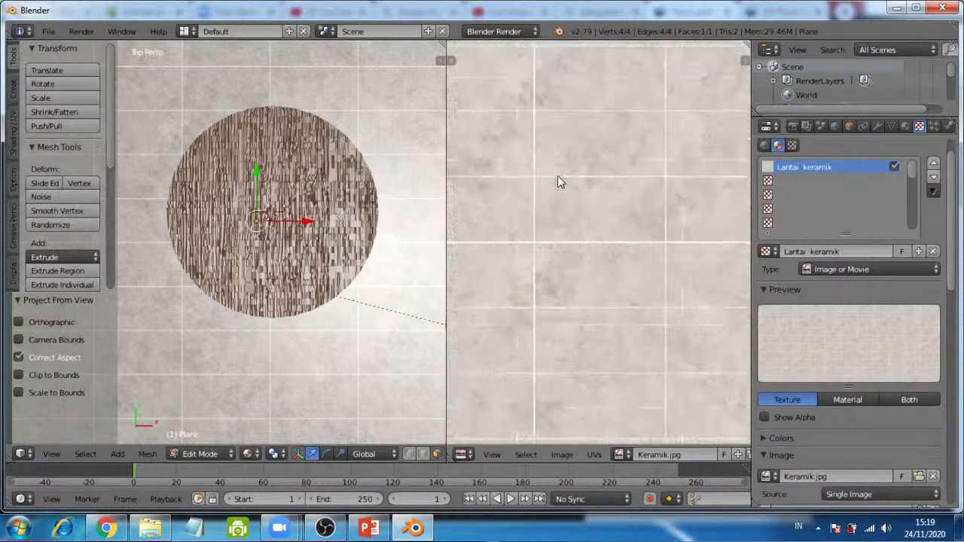
pyautogui.scroll(-6, 559, 180)
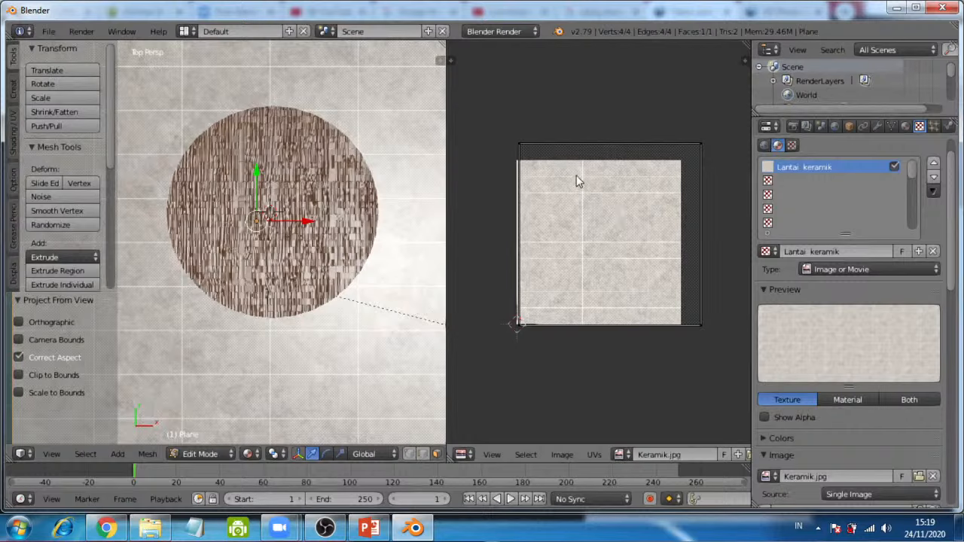
pyautogui.press('a')
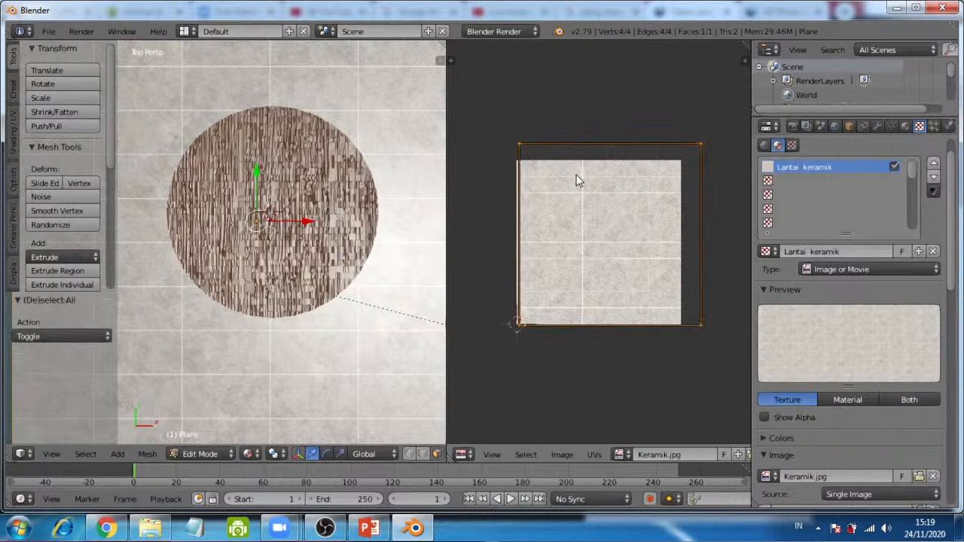
pyautogui.press('s')
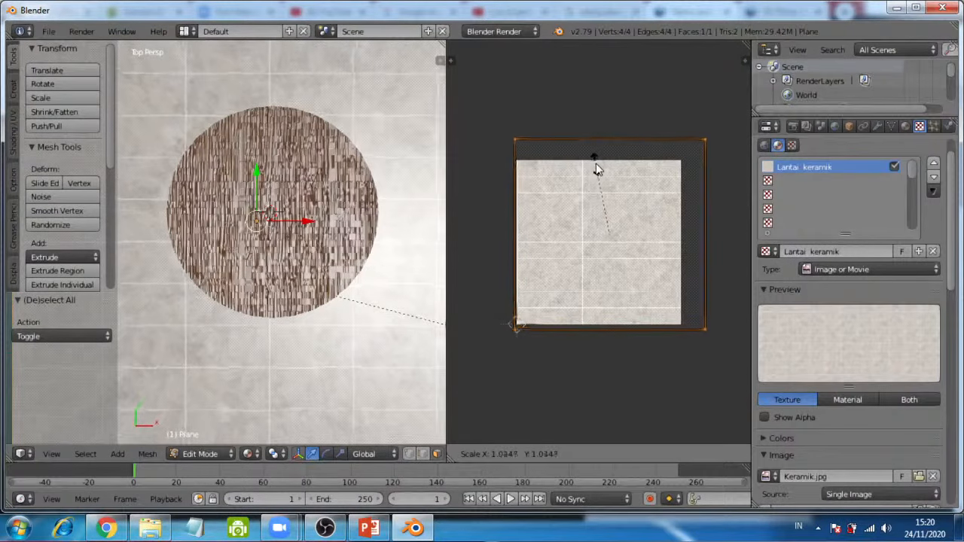
pyautogui.click(593, 156)
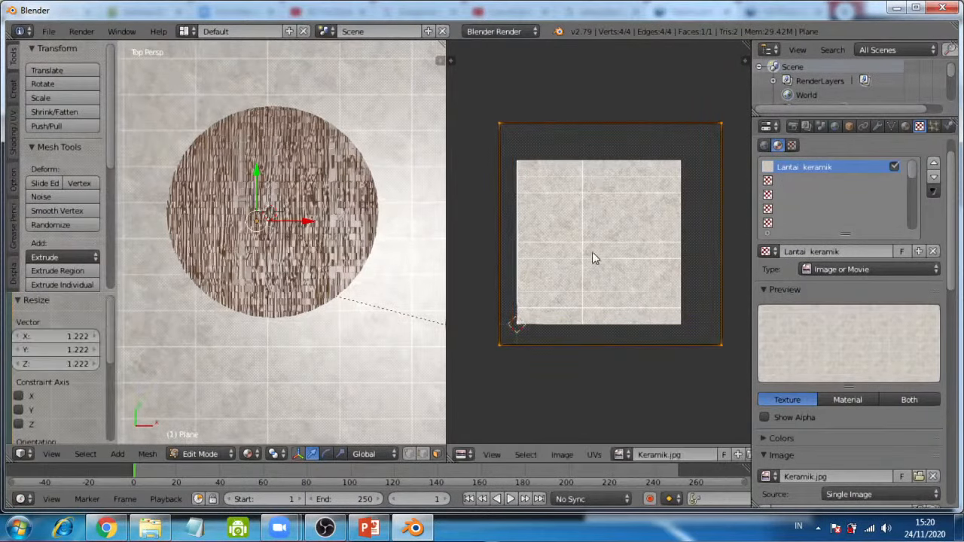
# Step: Stretch the floor's UVs along the X axis only, by a factor of about 1.673
pyautogui.press('s')
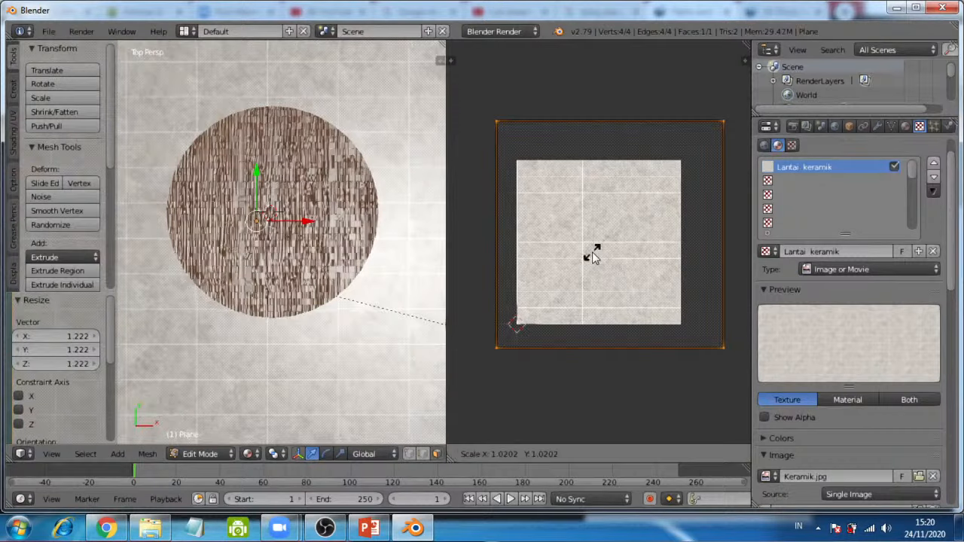
pyautogui.press('x')
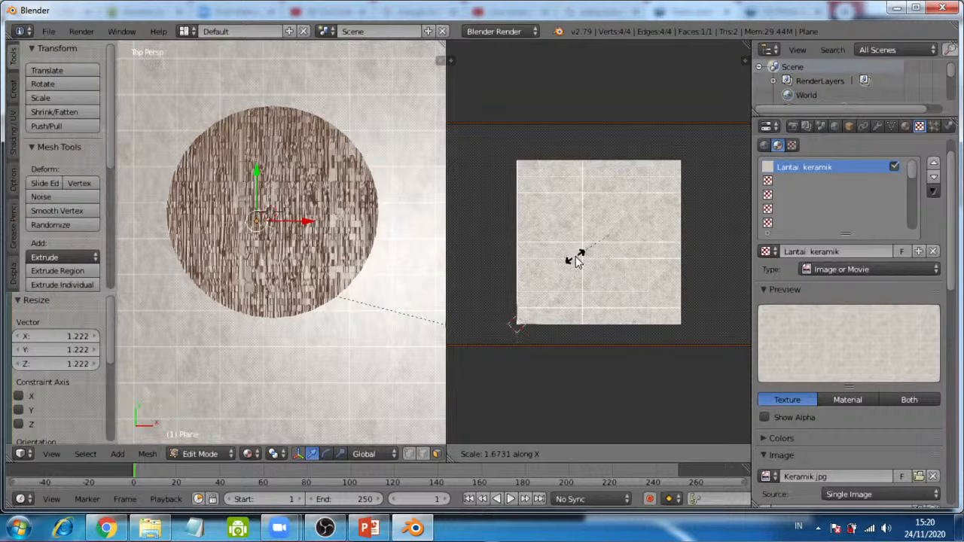
pyautogui.click(576, 260)
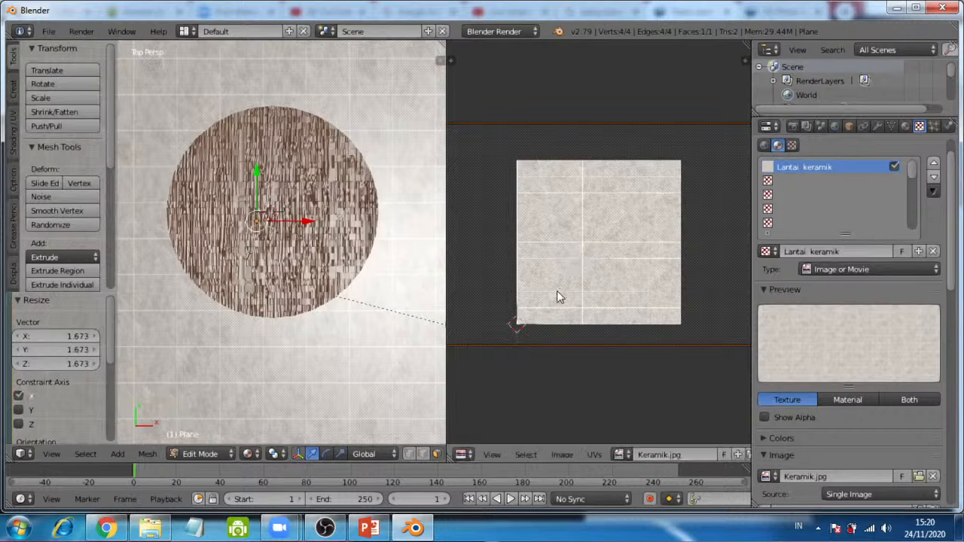
# Step: Enable the Normal geometry influence of the Lantai_keramik texture and set it to -0.2
pyautogui.scroll(2, 234, 408)
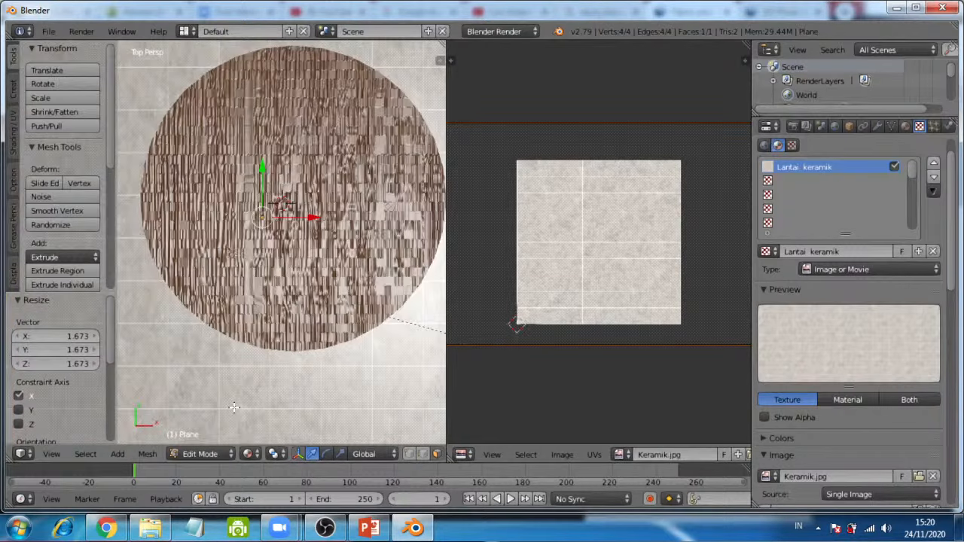
pyautogui.scroll(2, 233, 407)
pyautogui.moveTo(269, 409); pyautogui.dragTo(270, 346, button='middle')
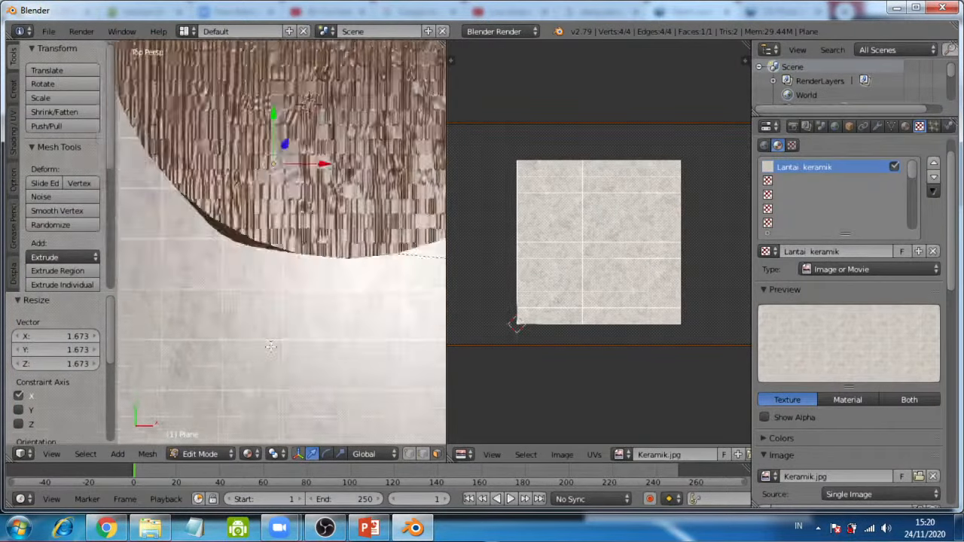
pyautogui.scroll(5, 271, 346)
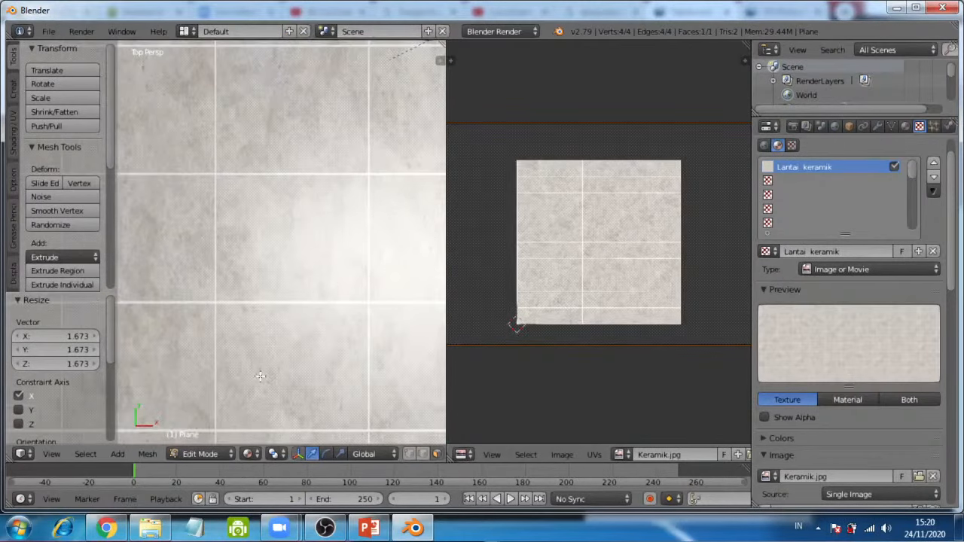
pyautogui.scroll(5, 260, 376)
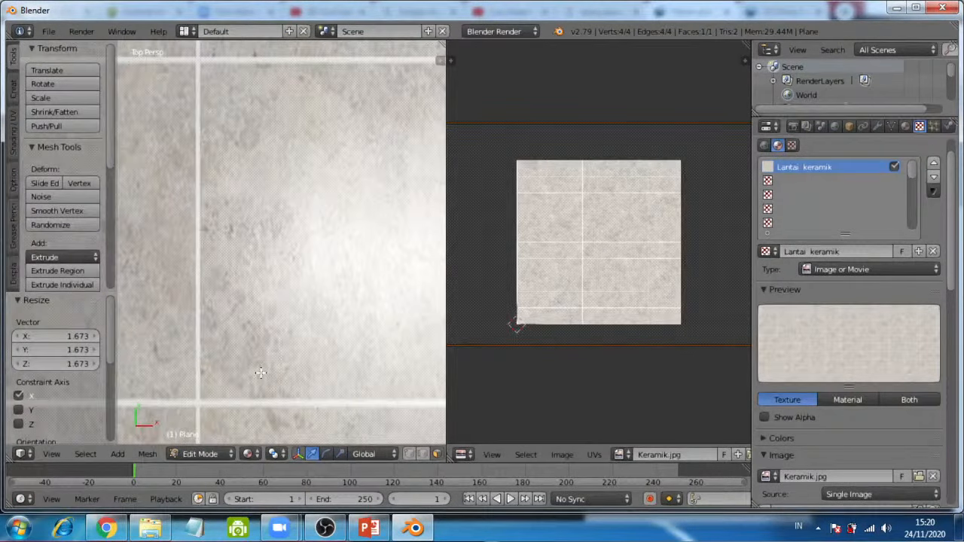
pyautogui.keyDown('shift'); pyautogui.moveTo(231, 386); pyautogui.dragTo(260, 264, button='middle'); pyautogui.keyUp('shift')
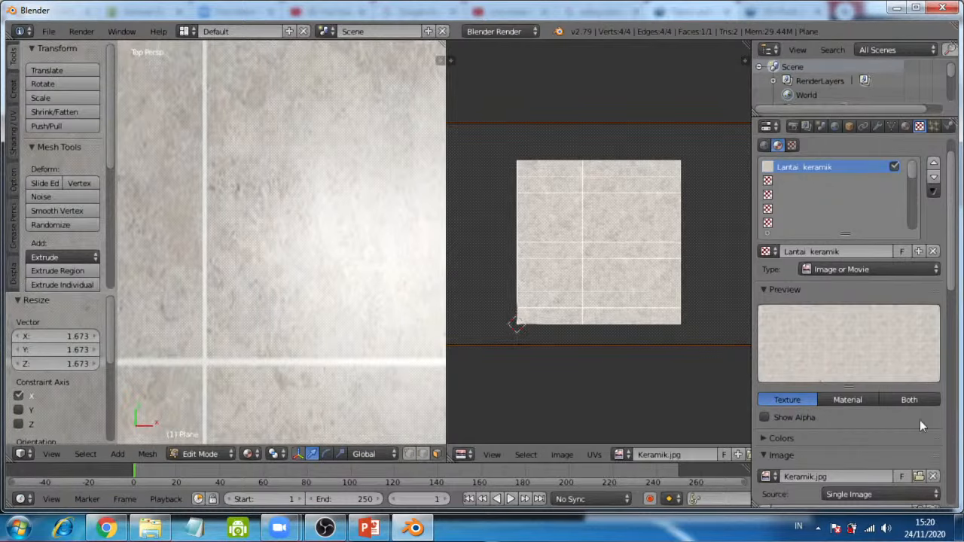
pyautogui.scroll(-15, 904, 427)
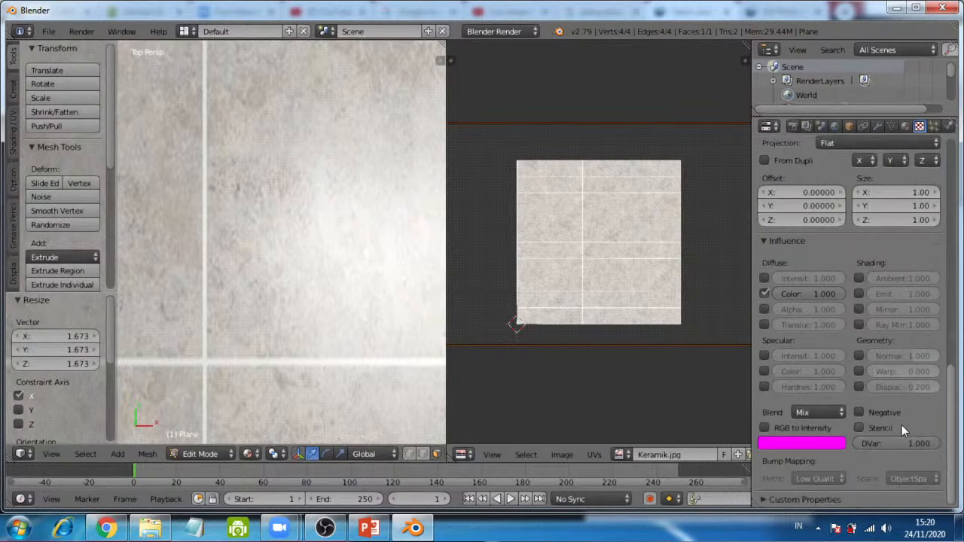
pyautogui.click(859, 355)
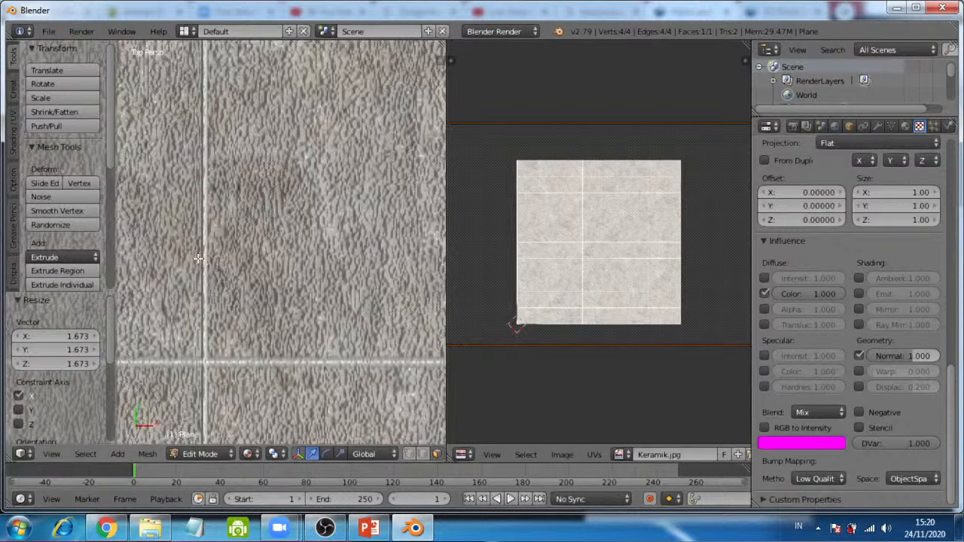
pyautogui.click(908, 357)
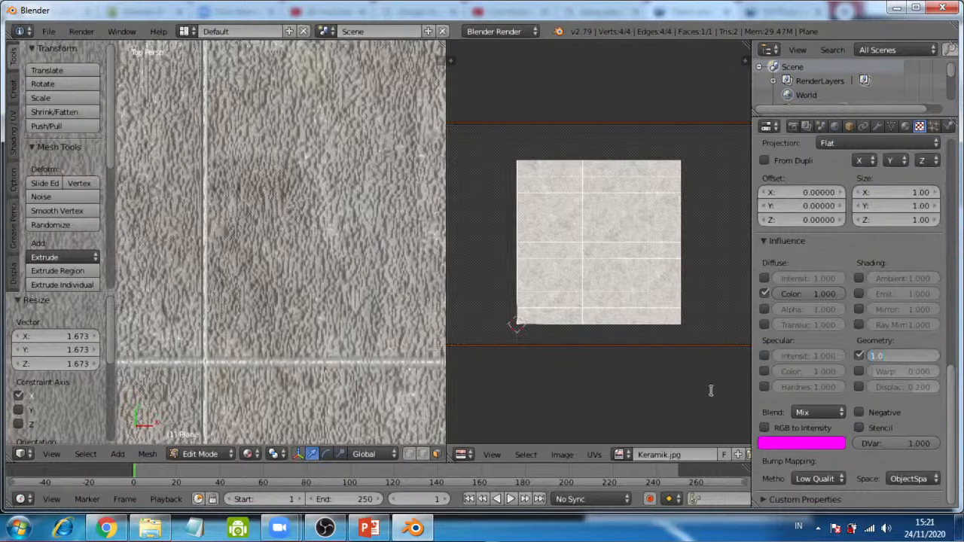
pyautogui.write('-0.2')
pyautogui.press('Return')
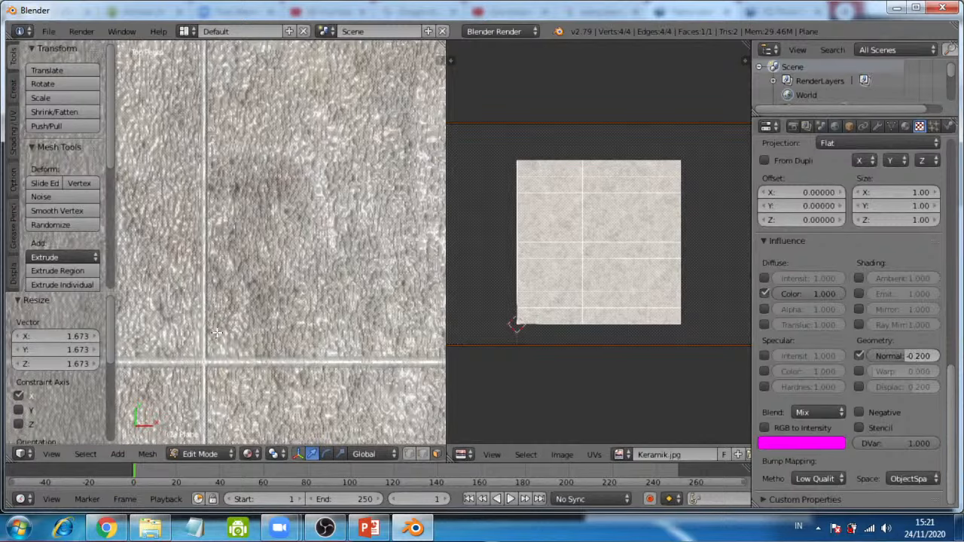
# Step: Examine the floor tiles' surface relief from several angles and distances, and look at the plane's modifier settings
pyautogui.scroll(-3, 277, 291)
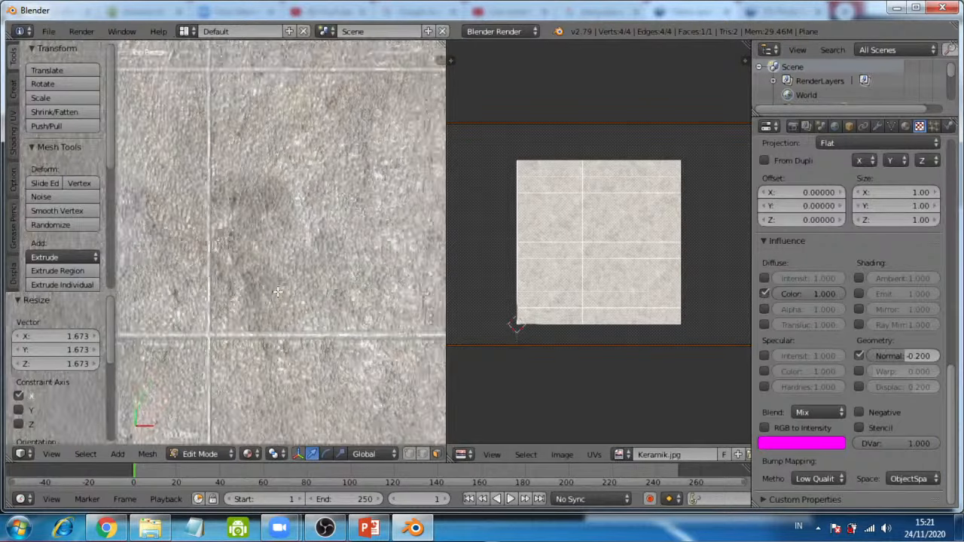
pyautogui.moveTo(278, 292)
pyautogui.mouseDown(button='middle')
pyautogui.moveTo(277, 275)
pyautogui.moveTo(279, 294)
pyautogui.mouseUp(button='middle')
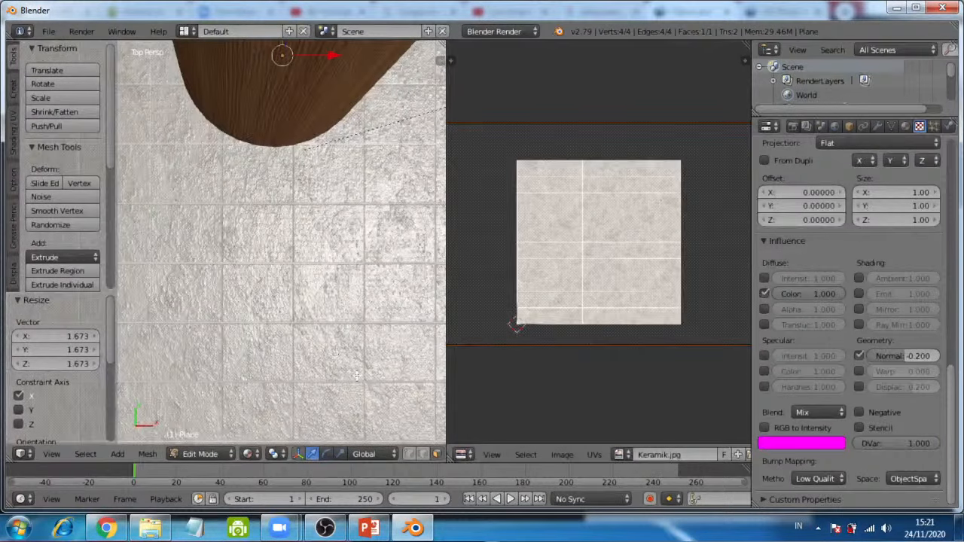
pyautogui.moveTo(351, 372); pyautogui.dragTo(229, 295, button='middle')
pyautogui.scroll(4, 266, 308)
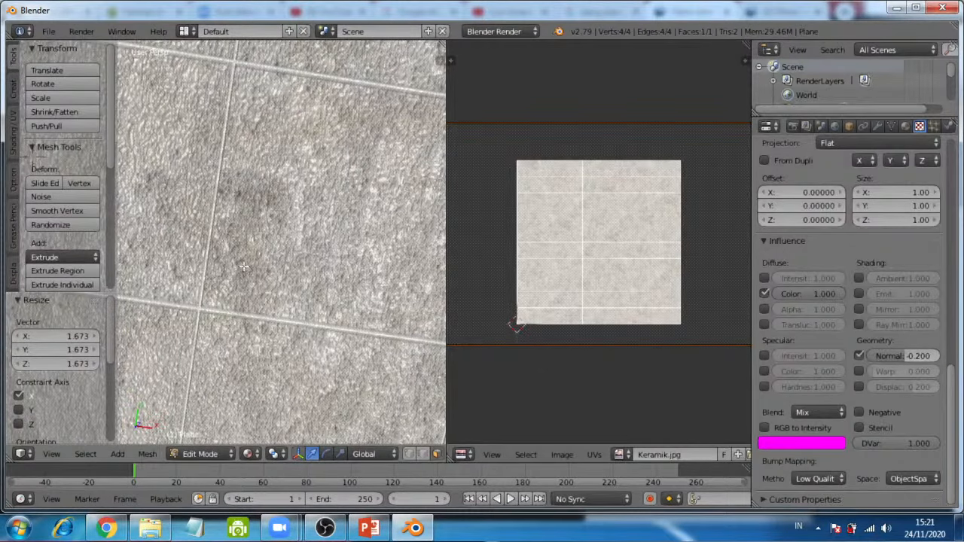
pyautogui.moveTo(391, 302); pyautogui.dragTo(314, 293, button='middle')
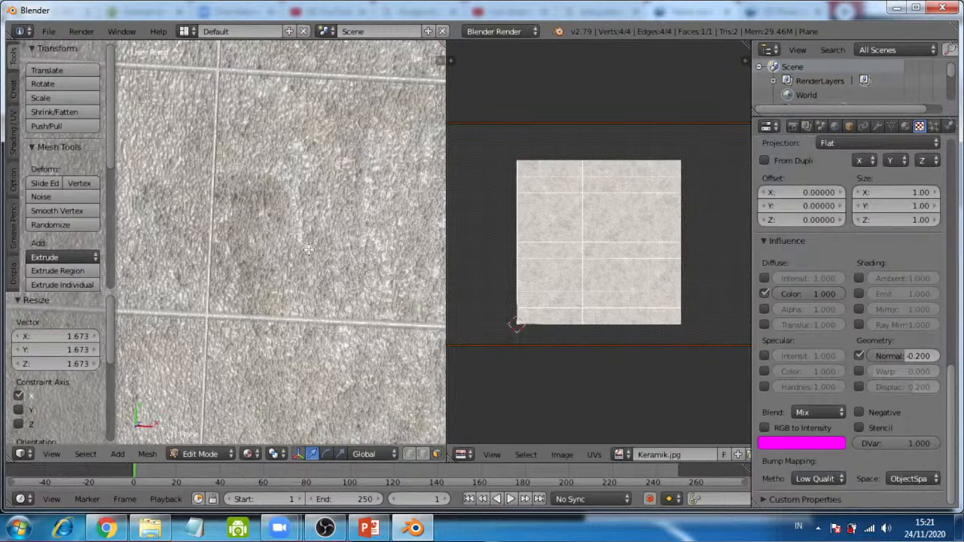
pyautogui.moveTo(344, 156); pyautogui.dragTo(326, 150, button='middle')
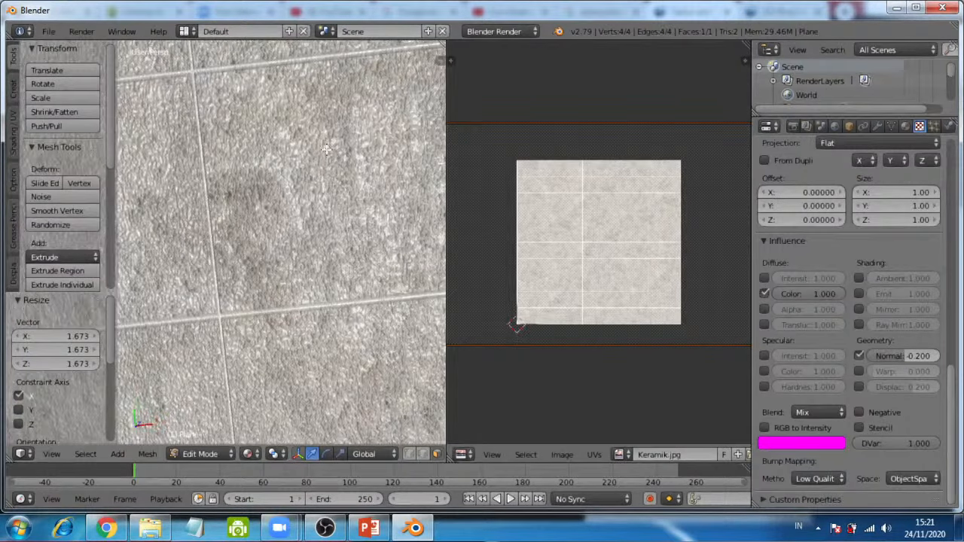
pyautogui.press('KP_7')
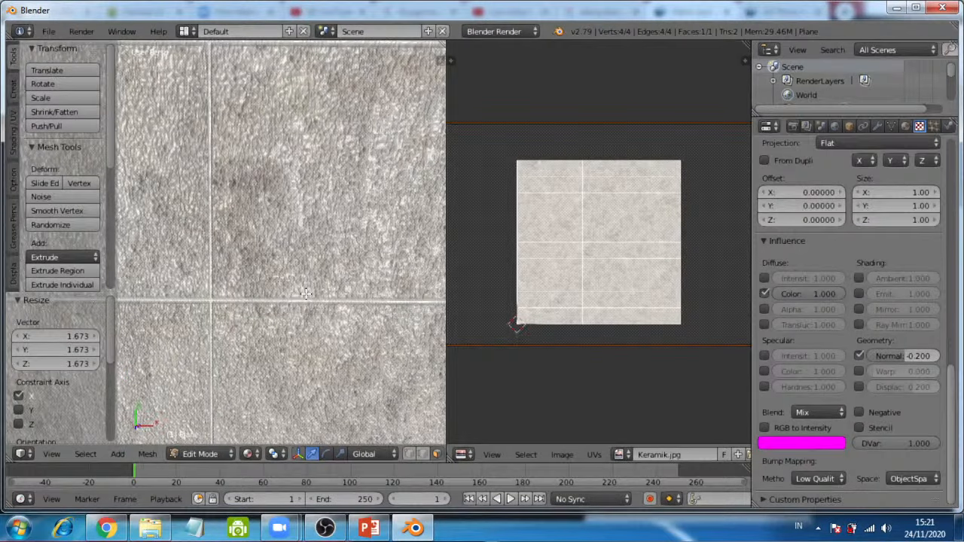
pyautogui.scroll(-3, 253, 277)
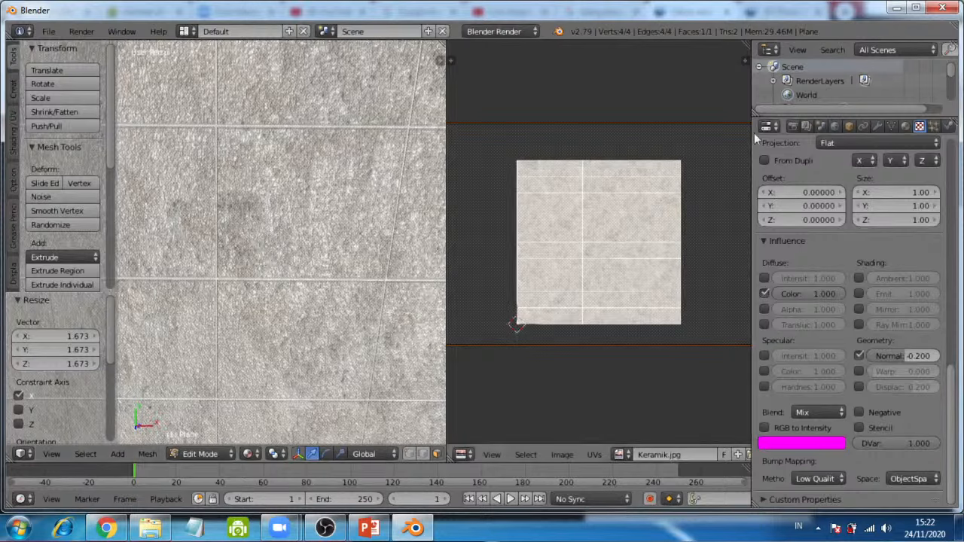
pyautogui.click(879, 125)
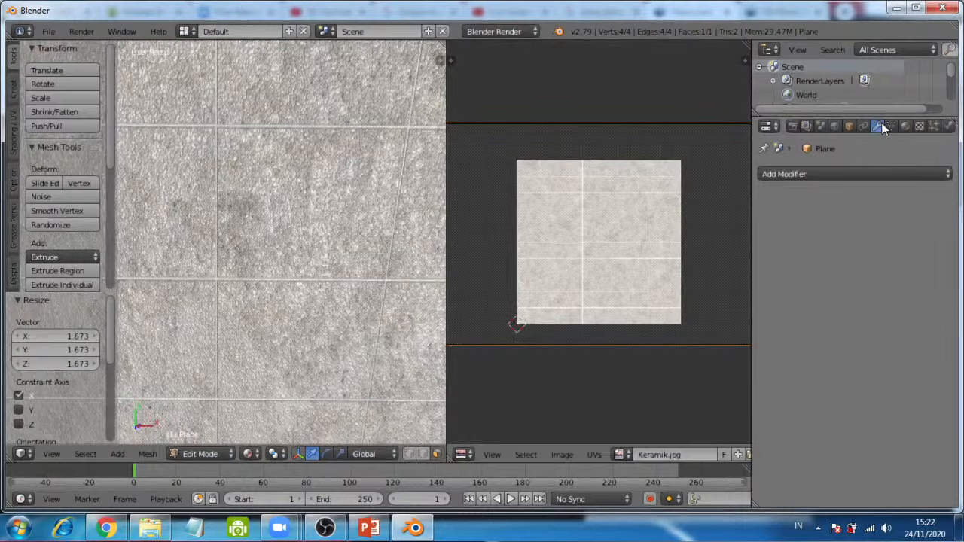
pyautogui.click(846, 172)
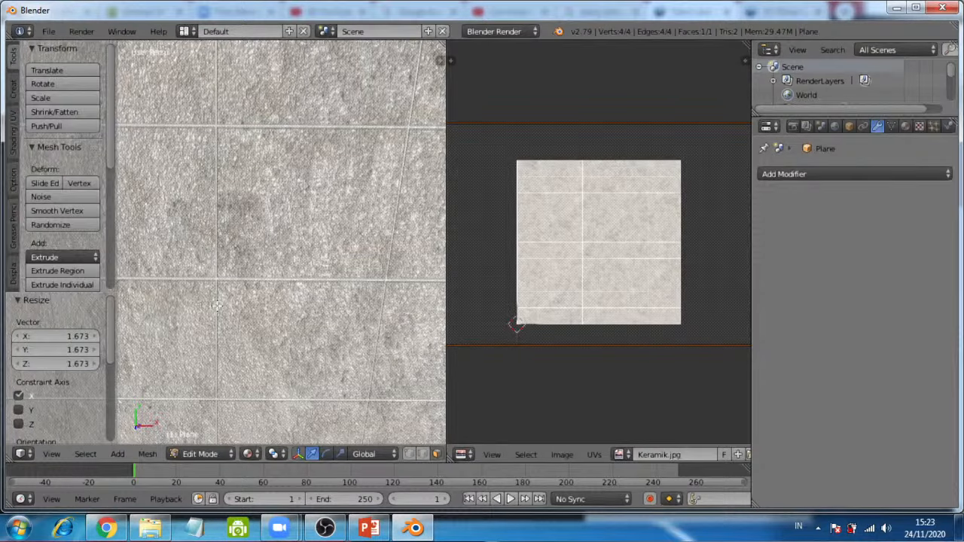
# Step: Return the floor plane to Object Mode and merge the UV/Image Editor area into the 3D view
pyautogui.scroll(-4, 217, 305)
pyautogui.moveTo(272, 330); pyautogui.dragTo(317, 208, button='middle')
pyautogui.moveTo(199, 309); pyautogui.dragTo(222, 319, button='middle')
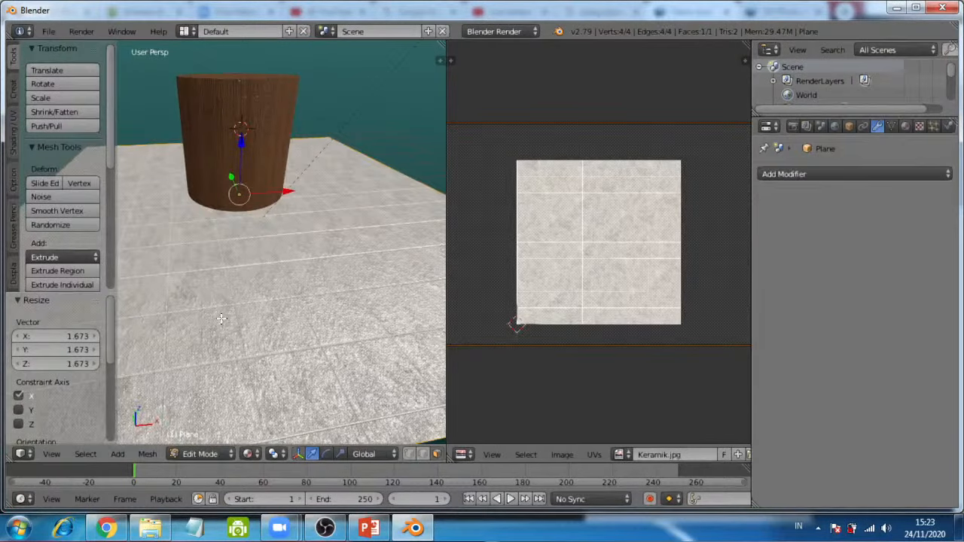
pyautogui.scroll(2, 252, 286)
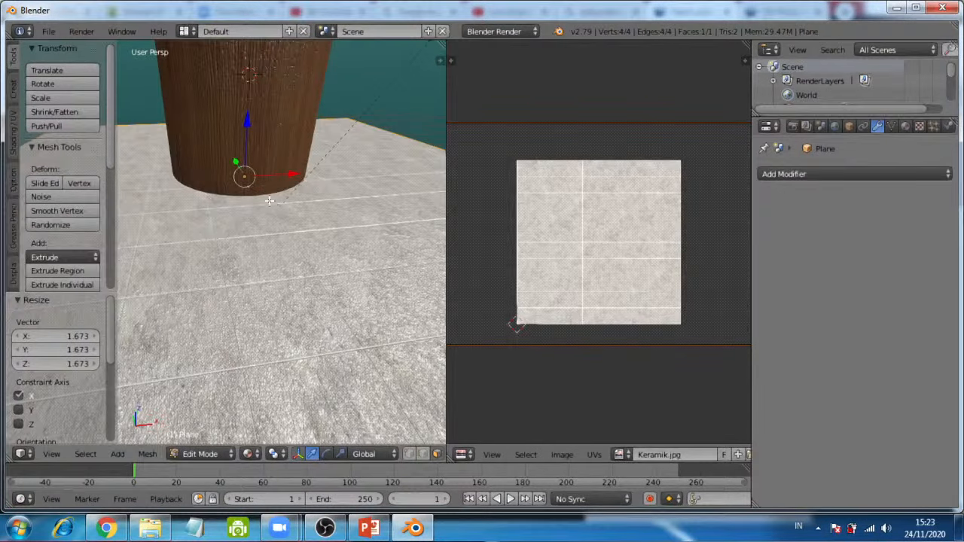
pyautogui.scroll(1, 264, 195)
pyautogui.click(218, 455)
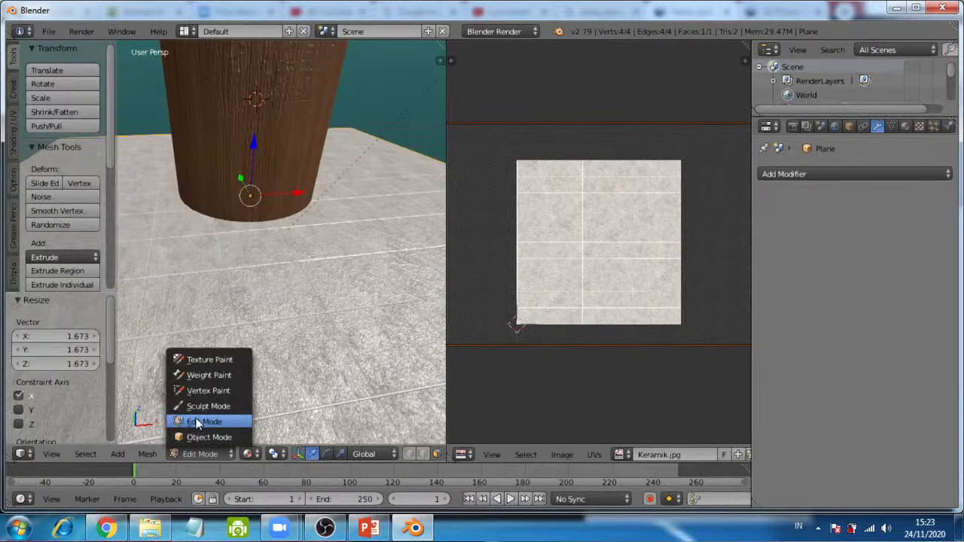
pyautogui.click(205, 437)
pyautogui.scroll(1, 242, 265)
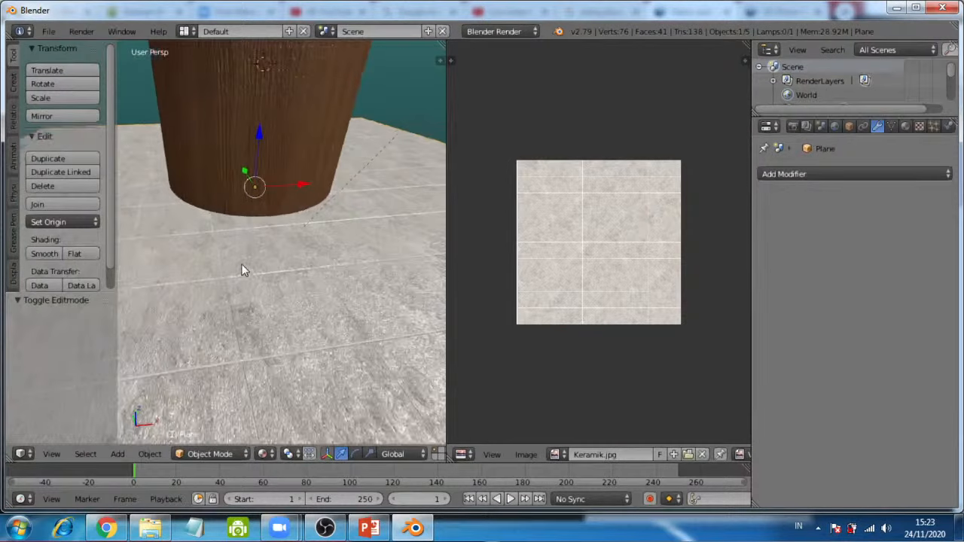
pyautogui.scroll(-4, 264, 183)
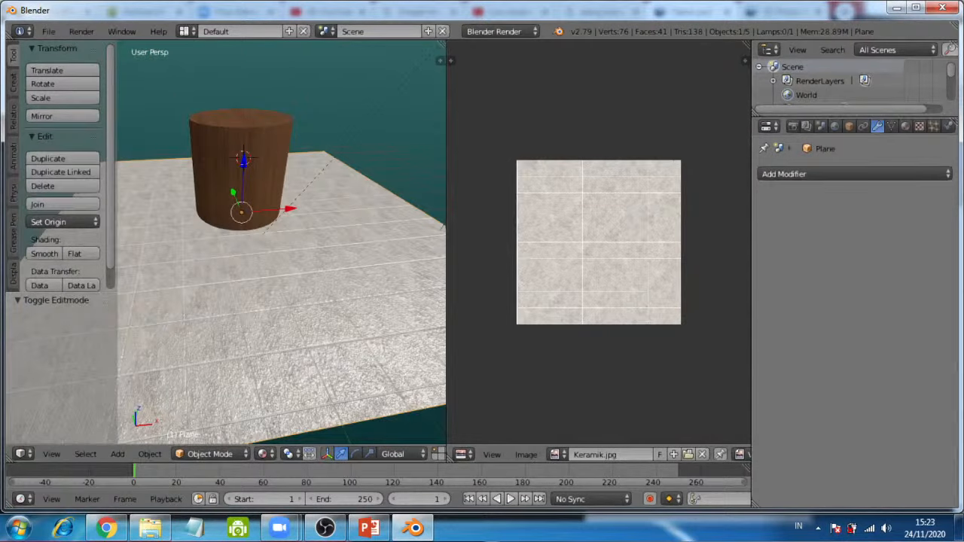
pyautogui.moveTo(442, 45); pyautogui.dragTo(731, 180)
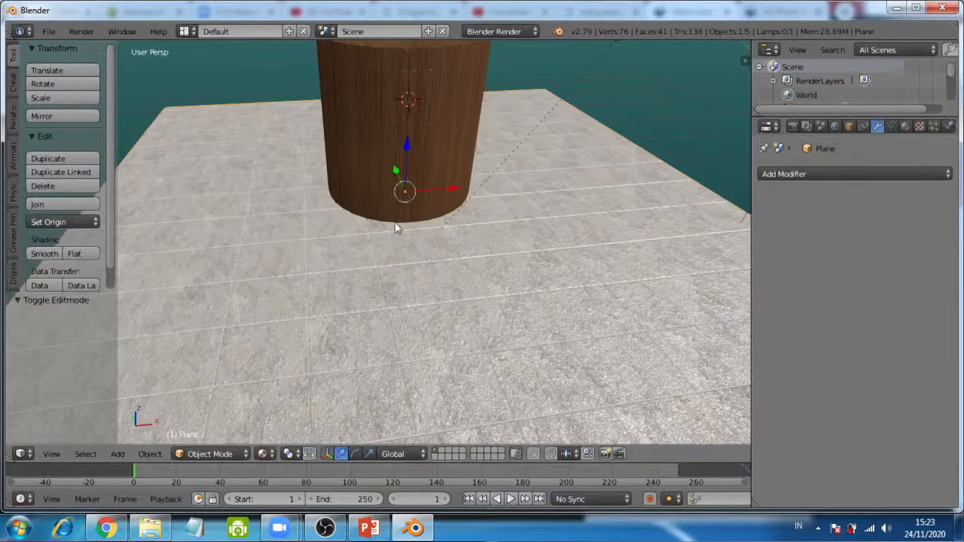
pyautogui.keyDown('shift'); pyautogui.moveTo(438, 134); pyautogui.dragTo(418, 230, button='middle'); pyautogui.keyUp('shift')
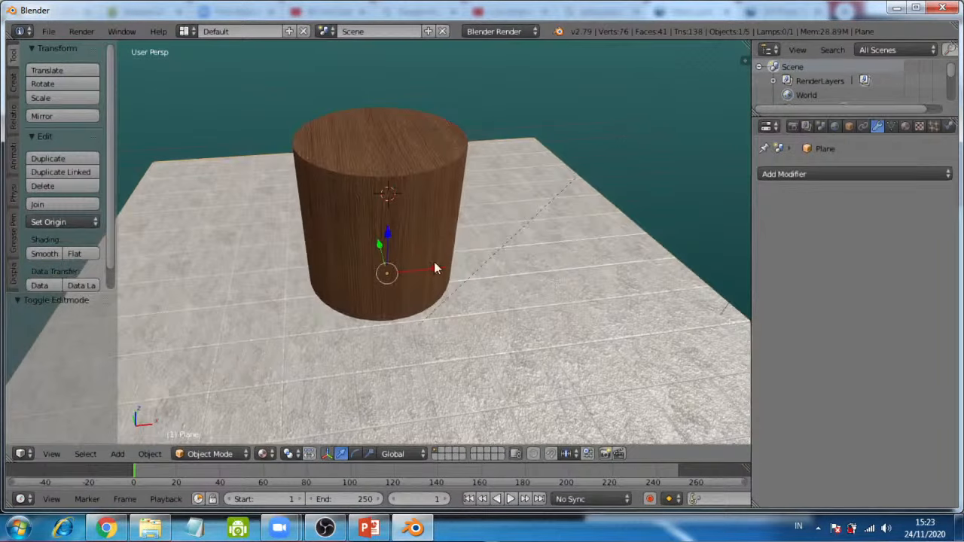
# Step: Enable Ambient Occlusion and Environment Lighting in the world settings
pyautogui.scroll(4, 435, 265)
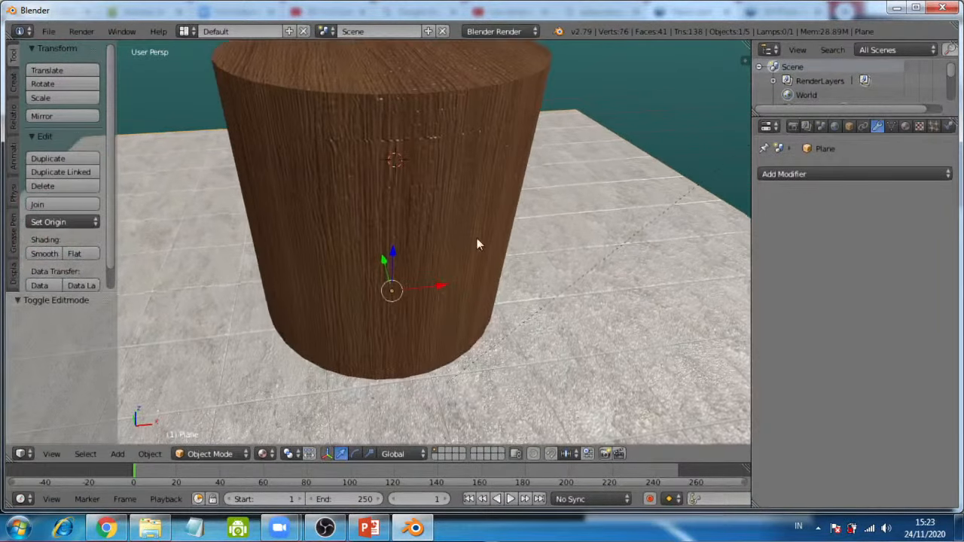
pyautogui.moveTo(477, 241); pyautogui.dragTo(473, 209, button='middle')
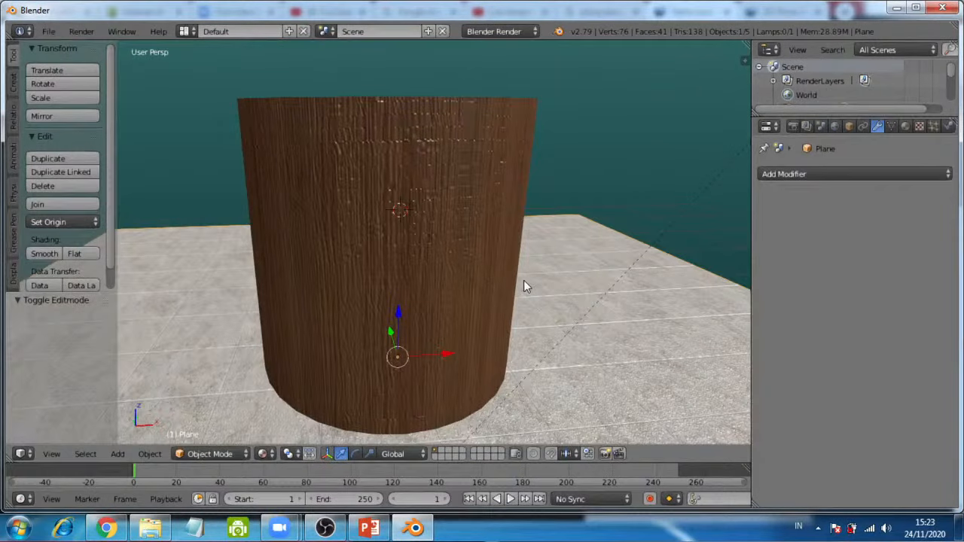
pyautogui.scroll(-3, 524, 280)
pyautogui.scroll(1, 480, 299)
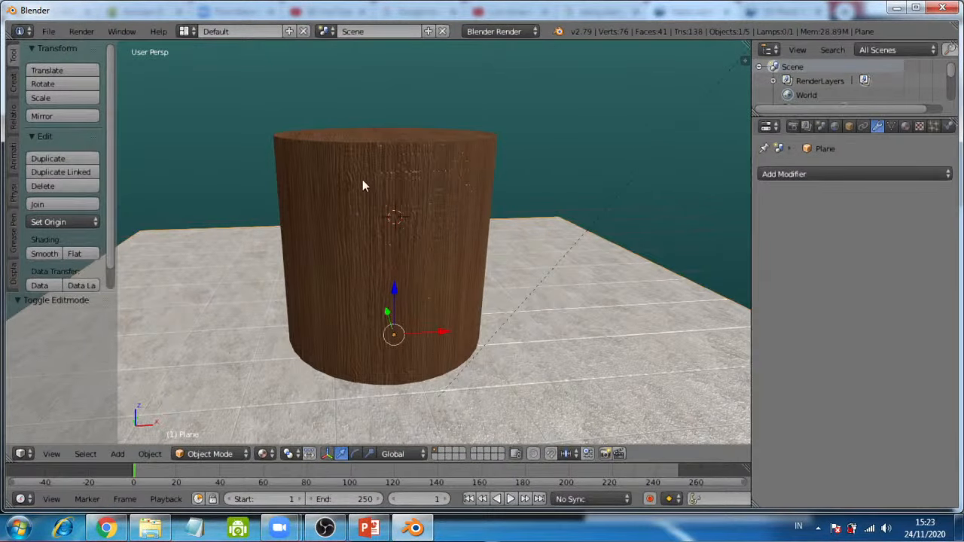
pyautogui.moveTo(362, 179); pyautogui.dragTo(359, 186, button='middle')
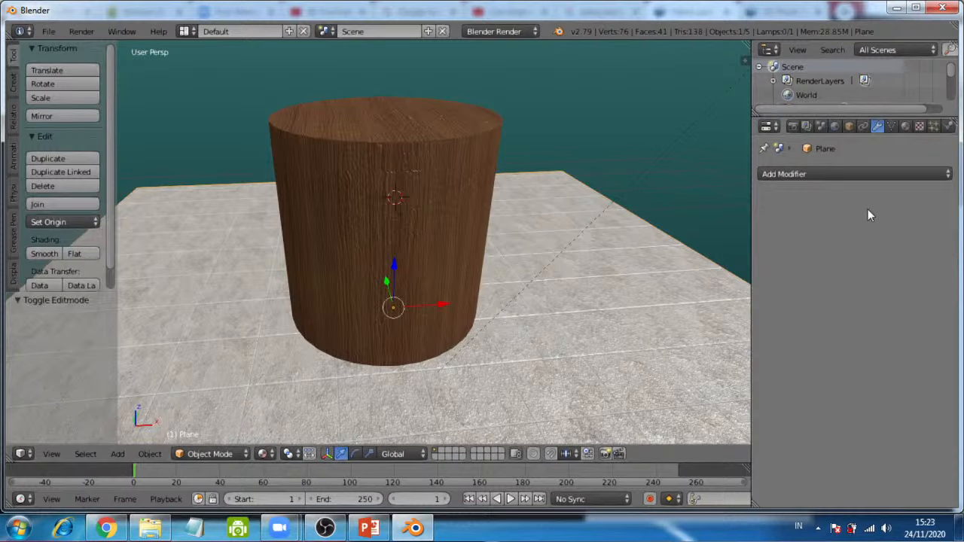
pyautogui.click(834, 127)
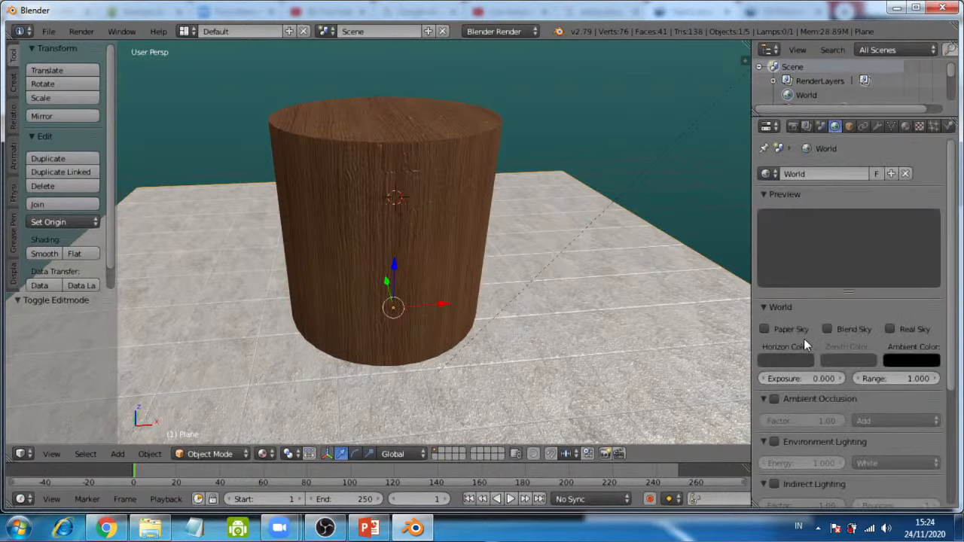
pyautogui.click(778, 396)
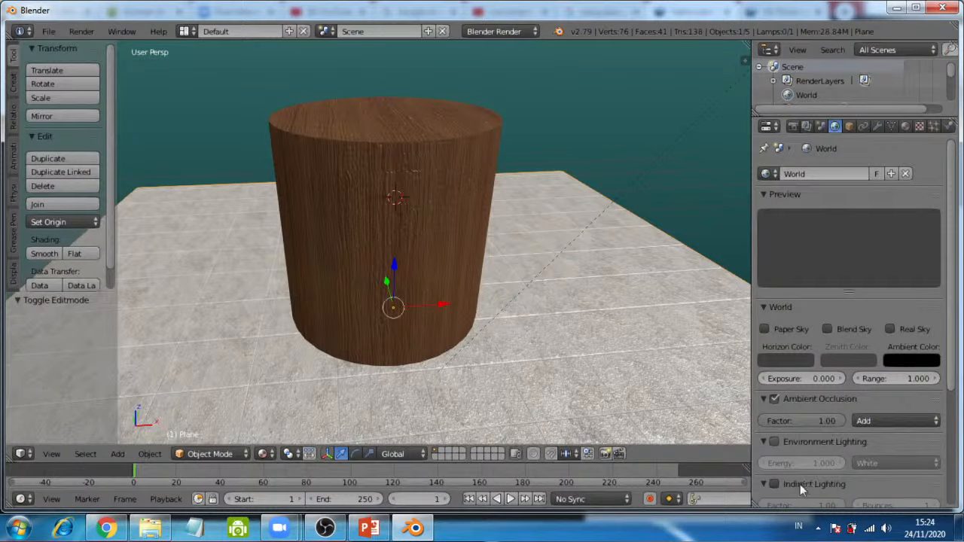
pyautogui.click(776, 442)
pyautogui.scroll(-1, 869, 481)
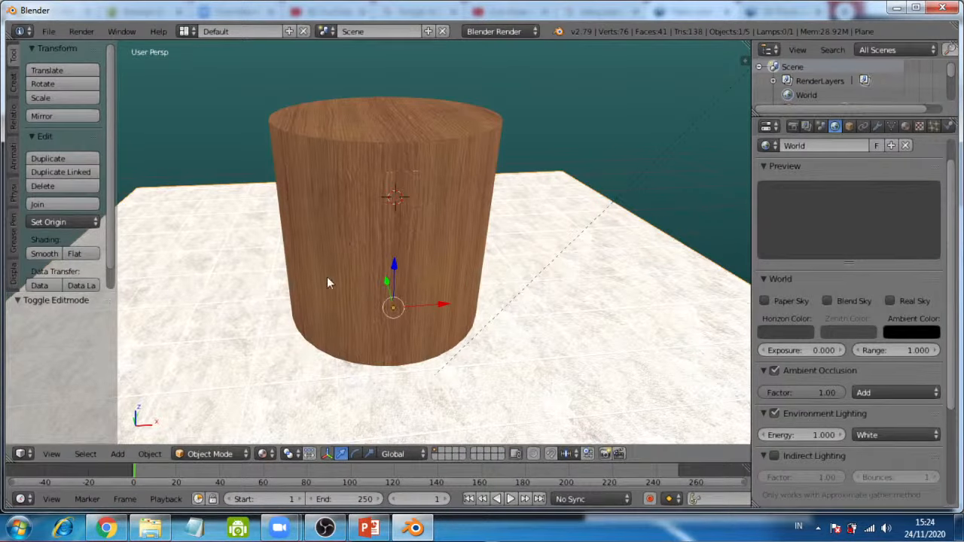
# Step: Preview the cylinder and floor with Rendered viewport shading from two angles, and return the viewport to Material shading
pyautogui.moveTo(424, 281); pyautogui.dragTo(437, 319, button='middle')
pyautogui.click(208, 454)
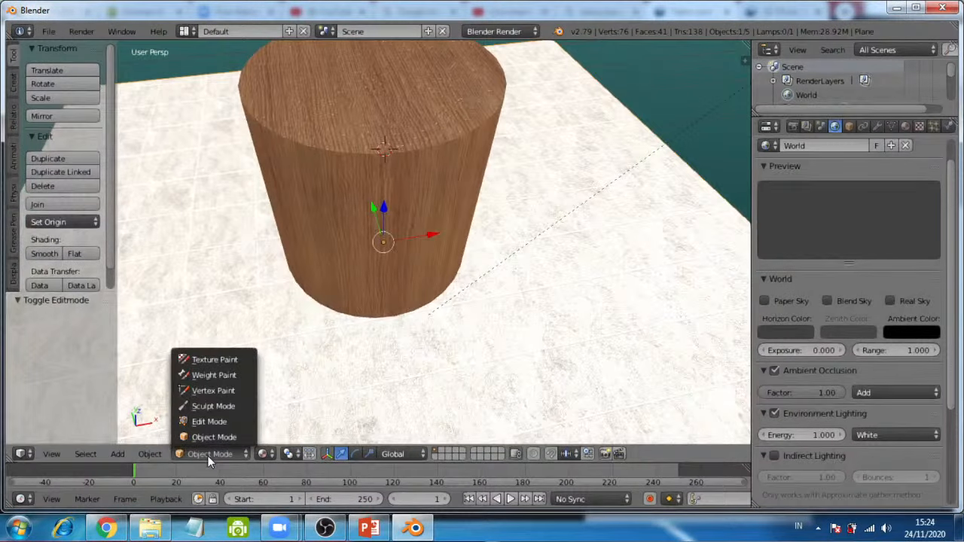
pyautogui.click(263, 454)
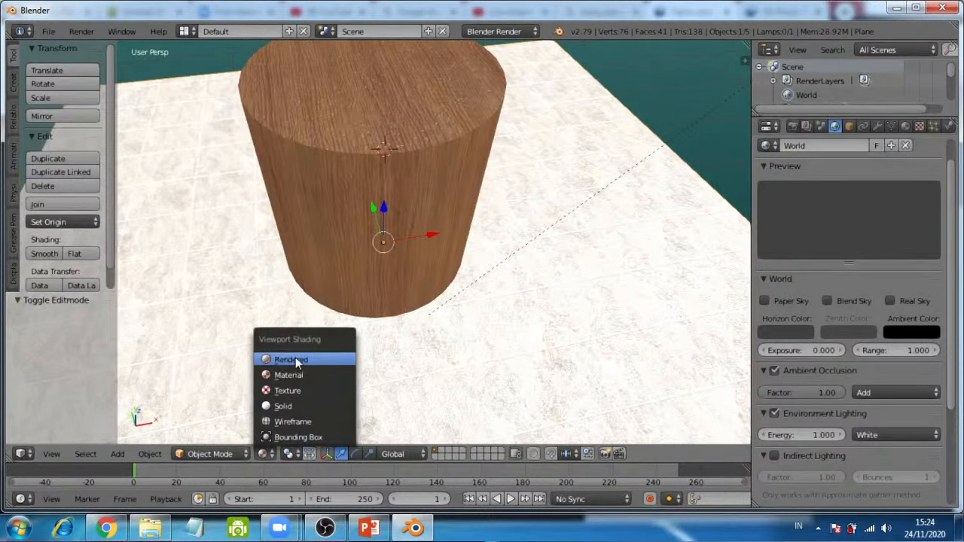
pyautogui.click(295, 357)
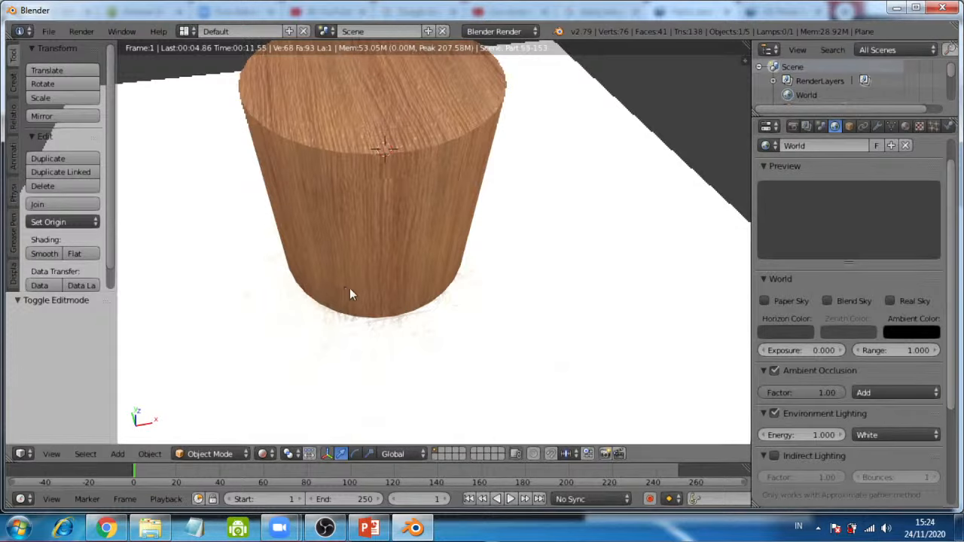
pyautogui.moveTo(416, 217); pyautogui.dragTo(407, 223, button='middle')
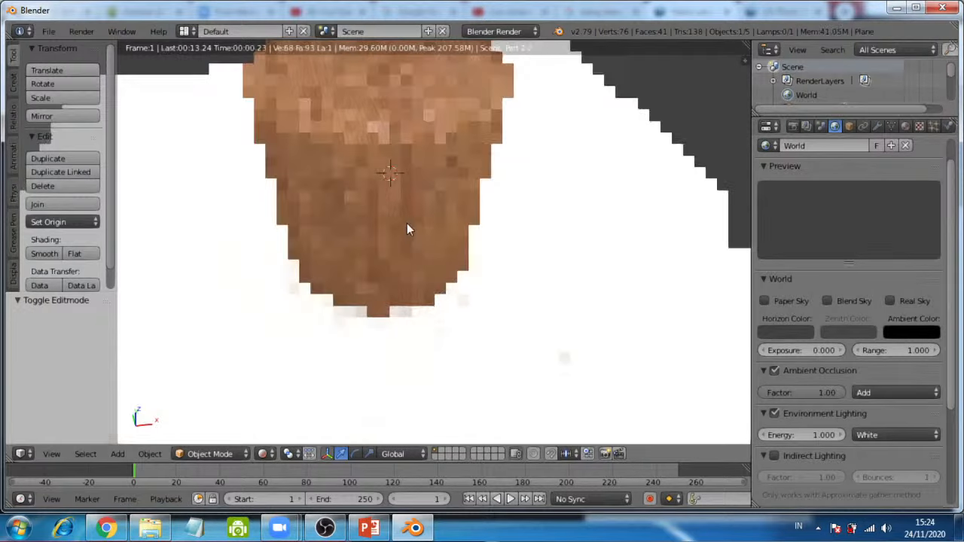
pyautogui.click(269, 455)
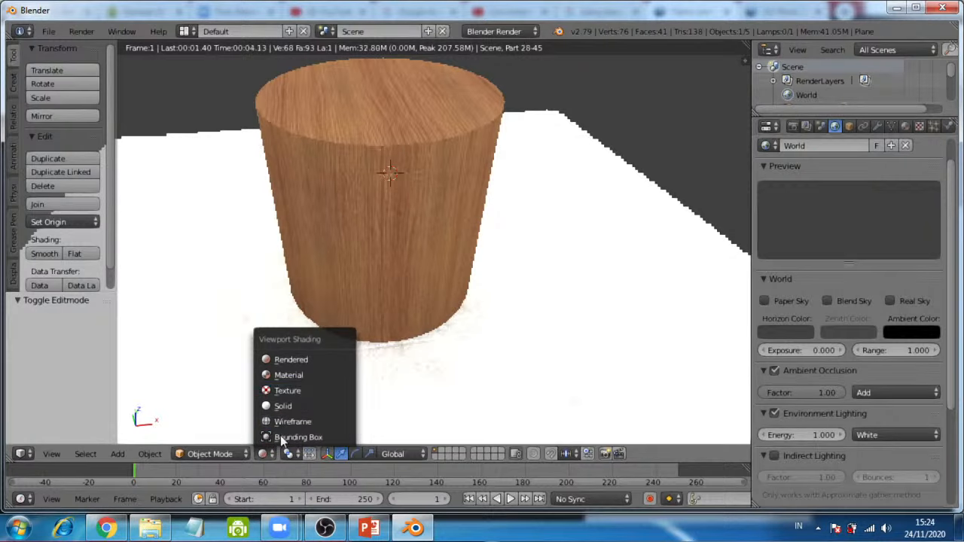
pyautogui.click(288, 376)
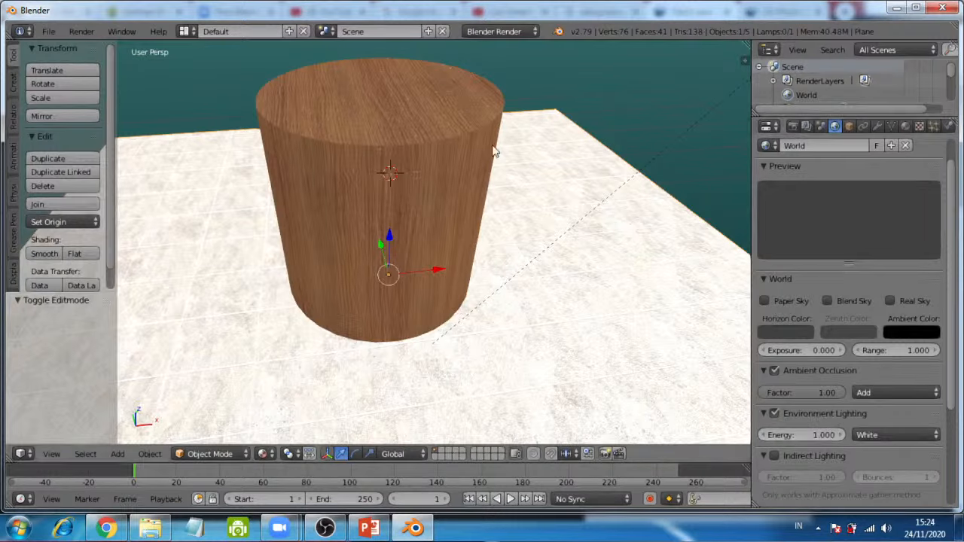
# Step: Select the lamp above the floor and change its type to Sun
pyautogui.scroll(2, 572, 165)
pyautogui.scroll(-3, 572, 165)
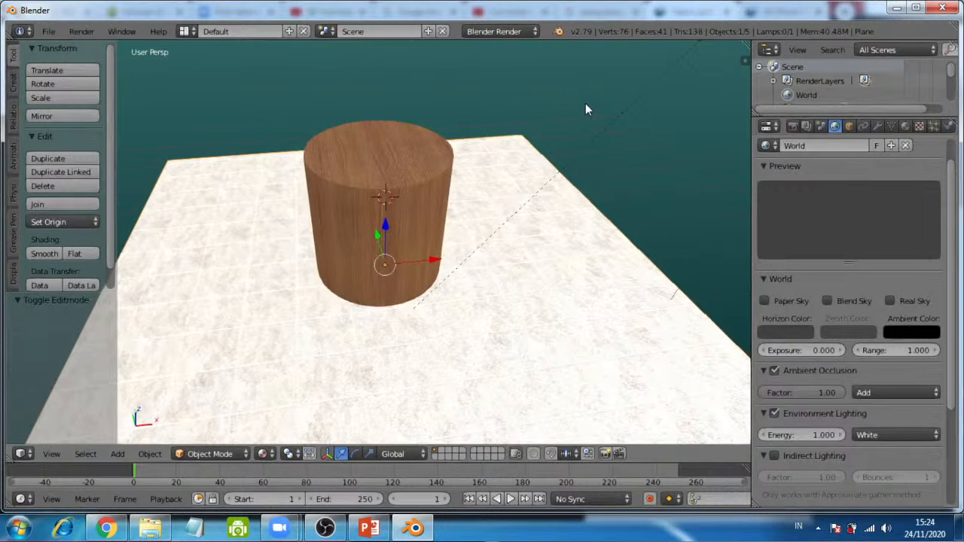
pyautogui.keyDown('shift'); pyautogui.moveTo(585, 103); pyautogui.dragTo(477, 187, button='middle'); pyautogui.keyUp('shift')
pyautogui.scroll(-5, 463, 158)
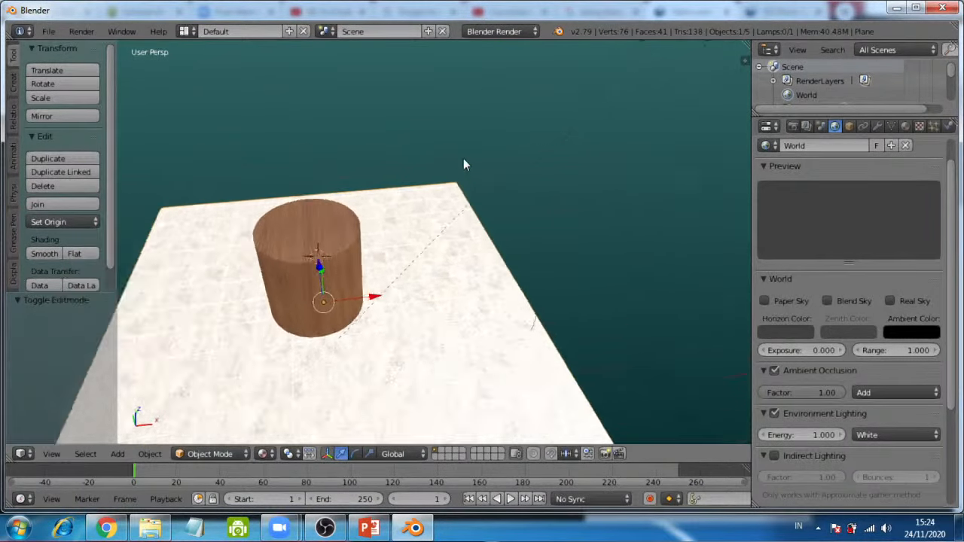
pyautogui.scroll(1, 459, 151)
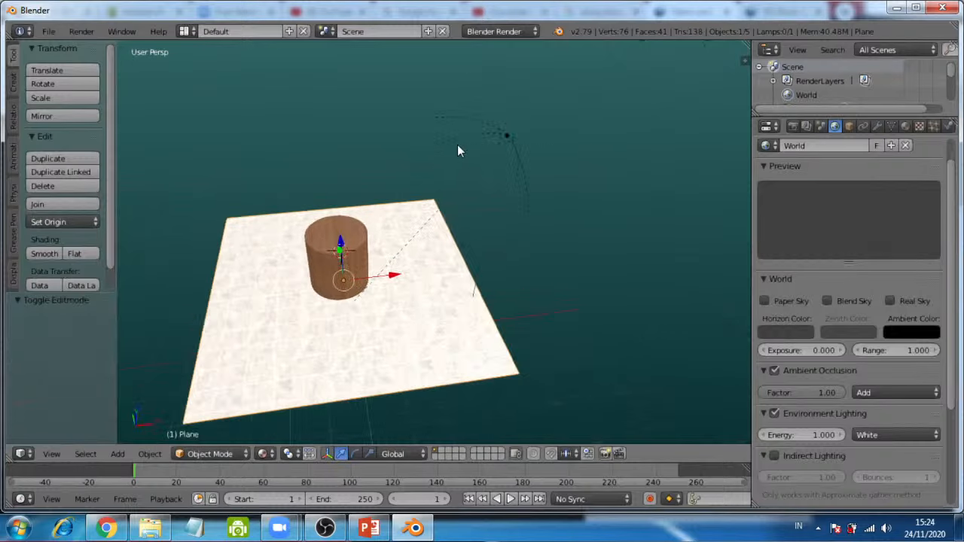
pyautogui.rightClick(502, 137)
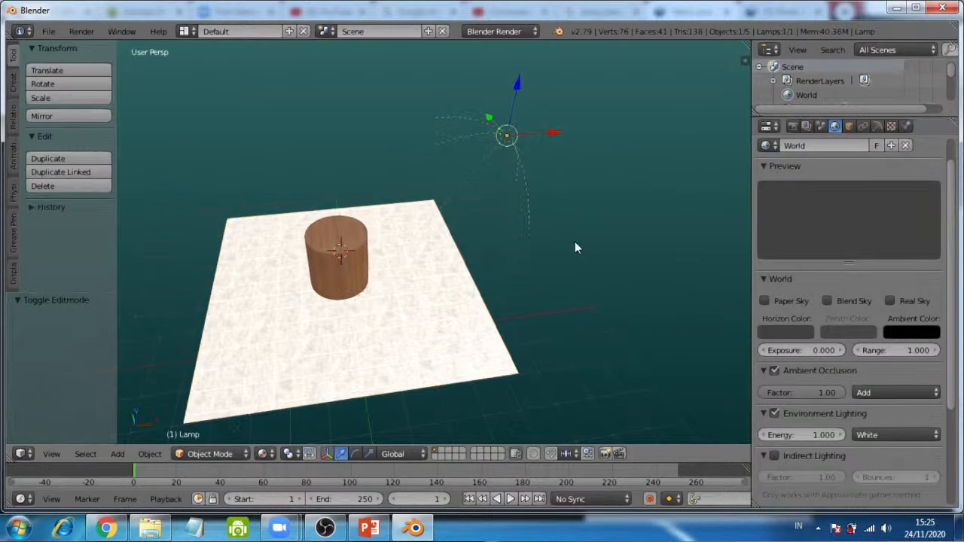
pyautogui.click(879, 127)
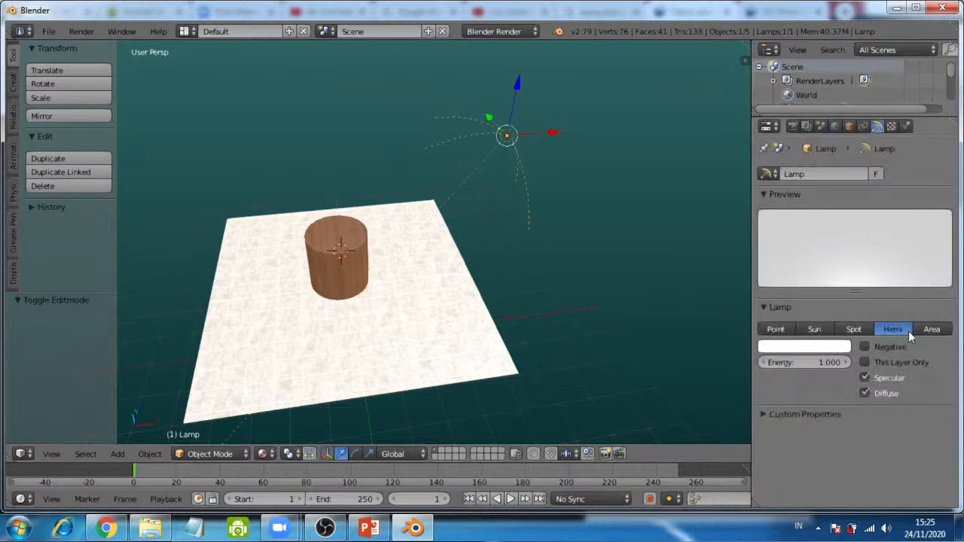
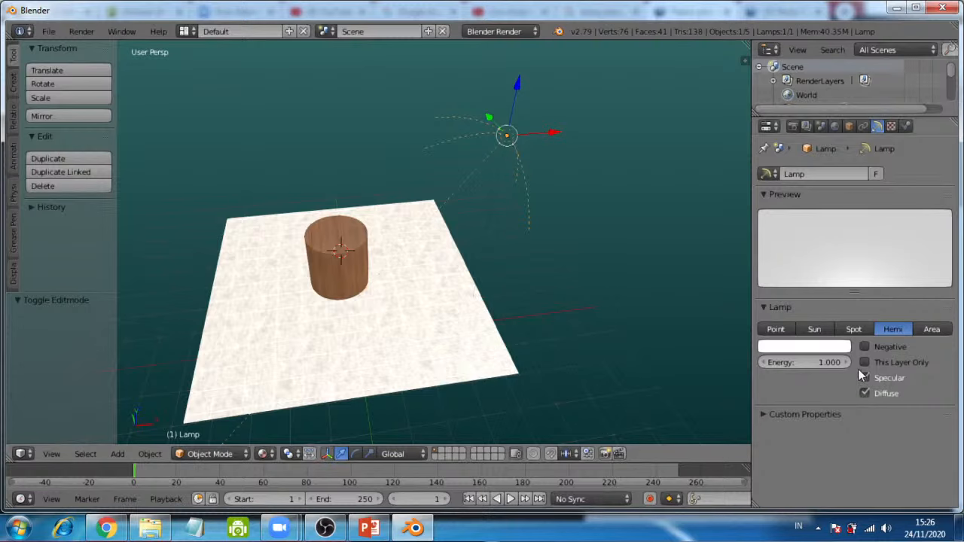
pyautogui.click(813, 331)
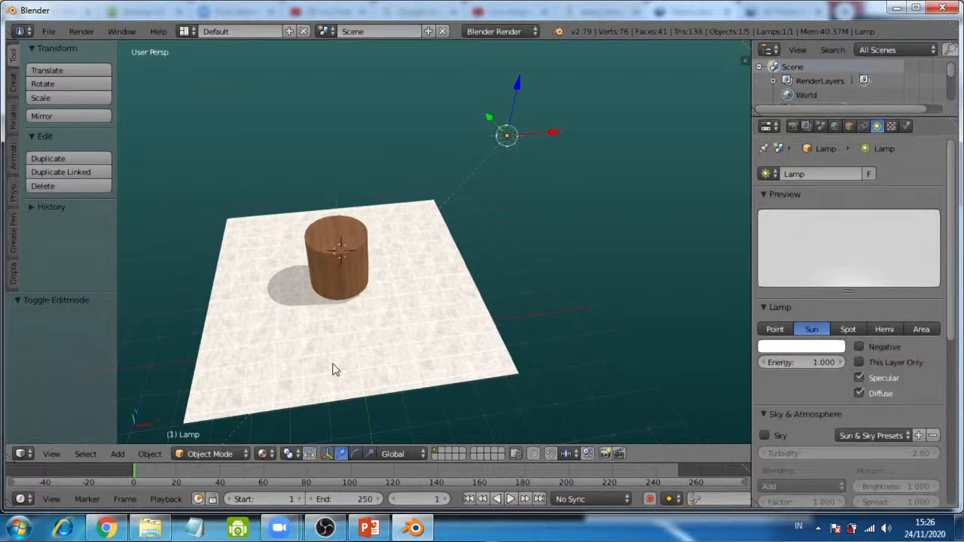
pyautogui.moveTo(326, 294); pyautogui.dragTo(332, 250, button='middle')
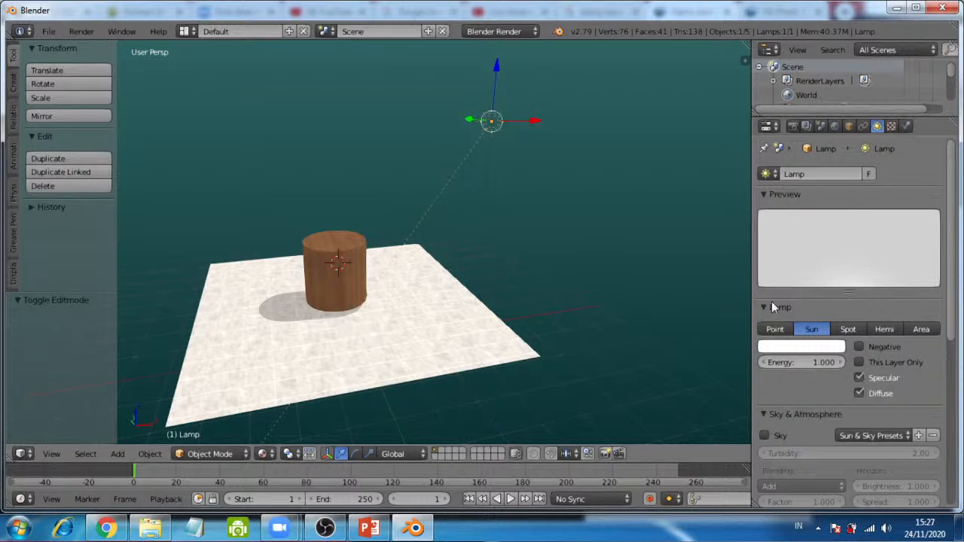
# Step: Set the horizontal render resolution to 2019 px in the render settings
pyautogui.click(792, 126)
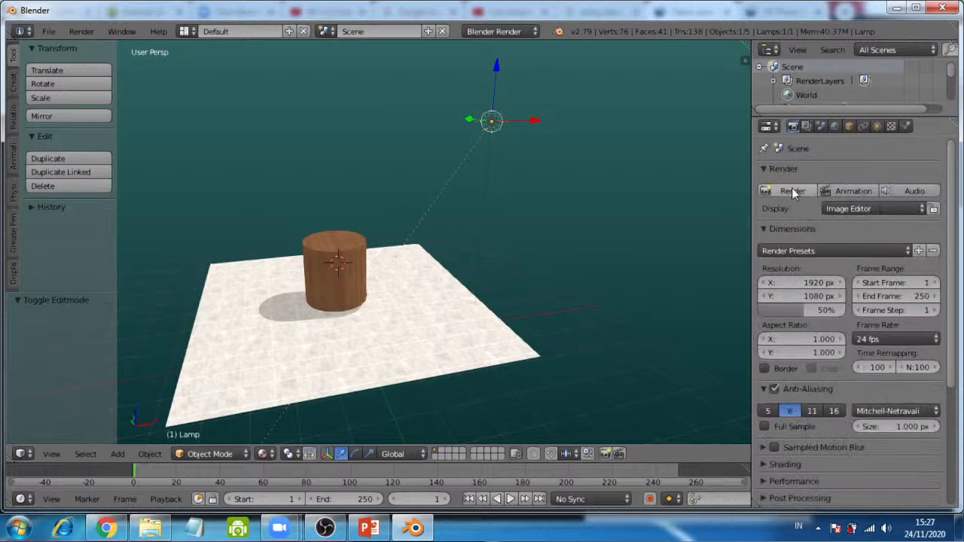
pyautogui.click(799, 284)
pyautogui.write('2019')
pyautogui.press('Return')
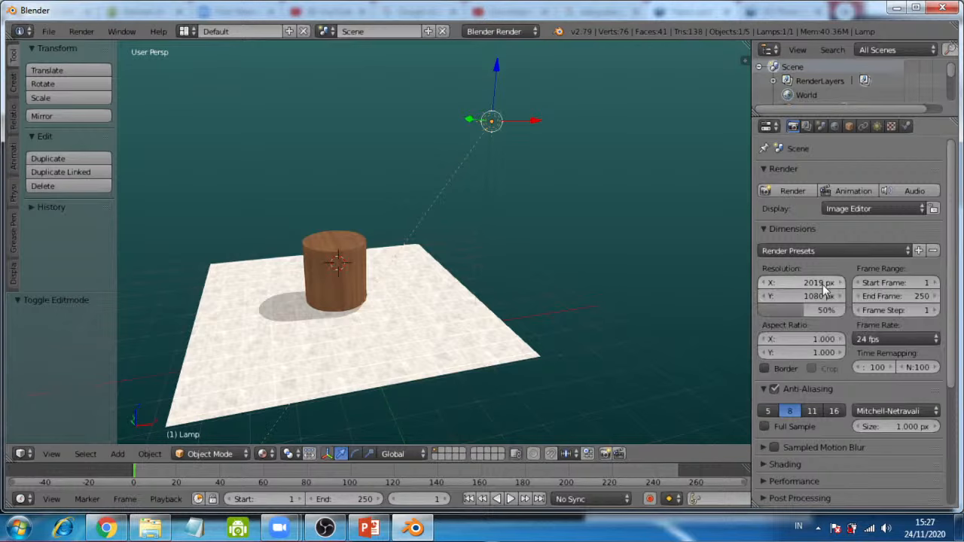
# Step: Set the render resolution to 1280 px in X and 720 px in Y
pyautogui.click(821, 282)
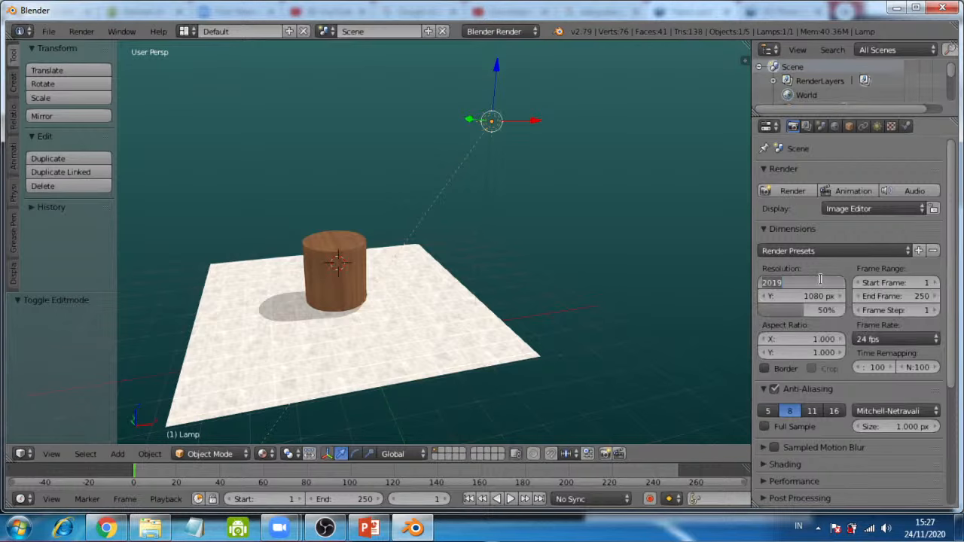
pyautogui.write('123')
pyautogui.press('Return')
pyautogui.click(814, 297)
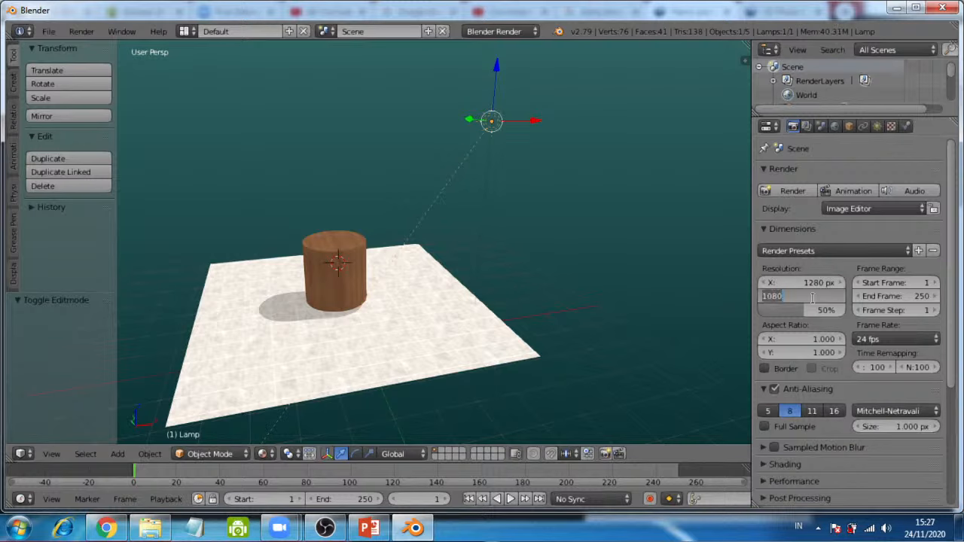
pyautogui.write('720')
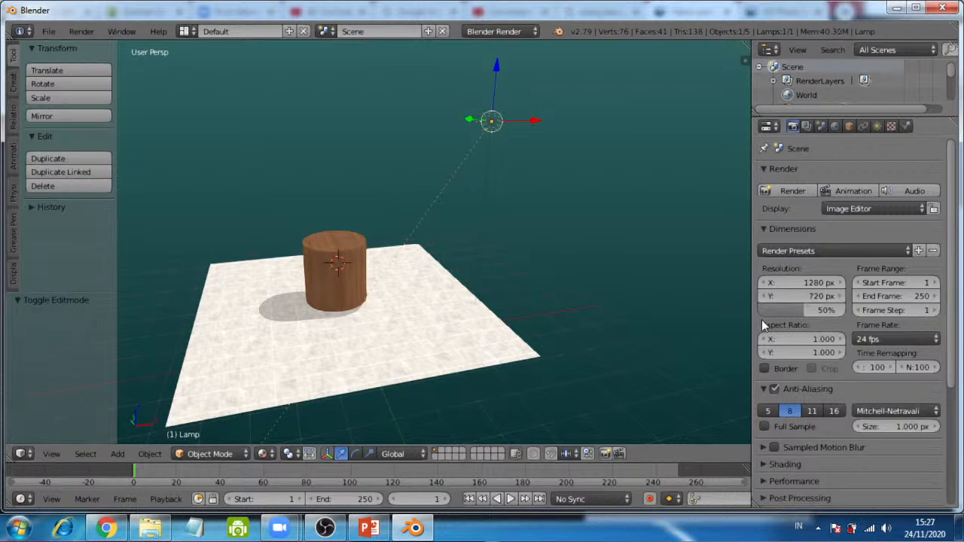
pyautogui.press('Return')
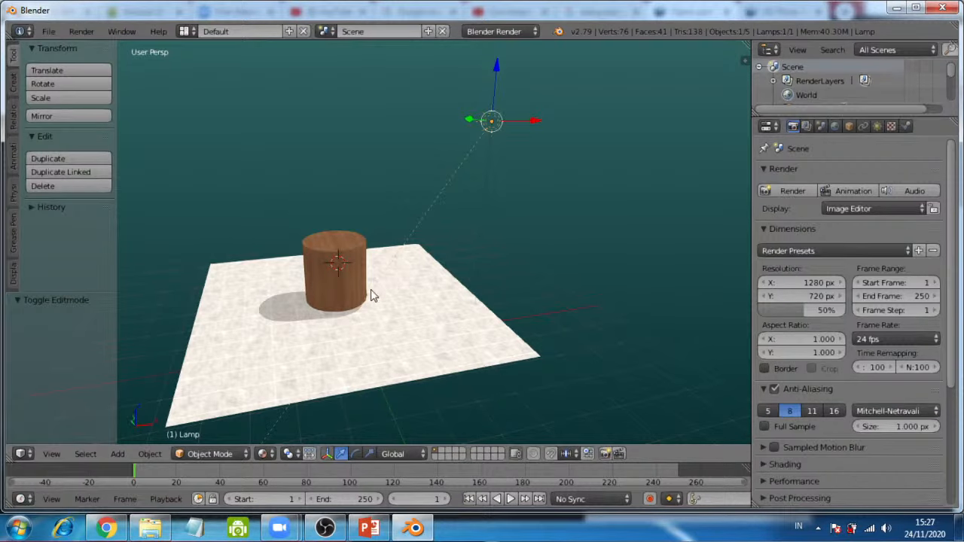
# Step: Look through the camera in a widened 3D view and enable Lock Camera to View
pyautogui.press('KP_0')
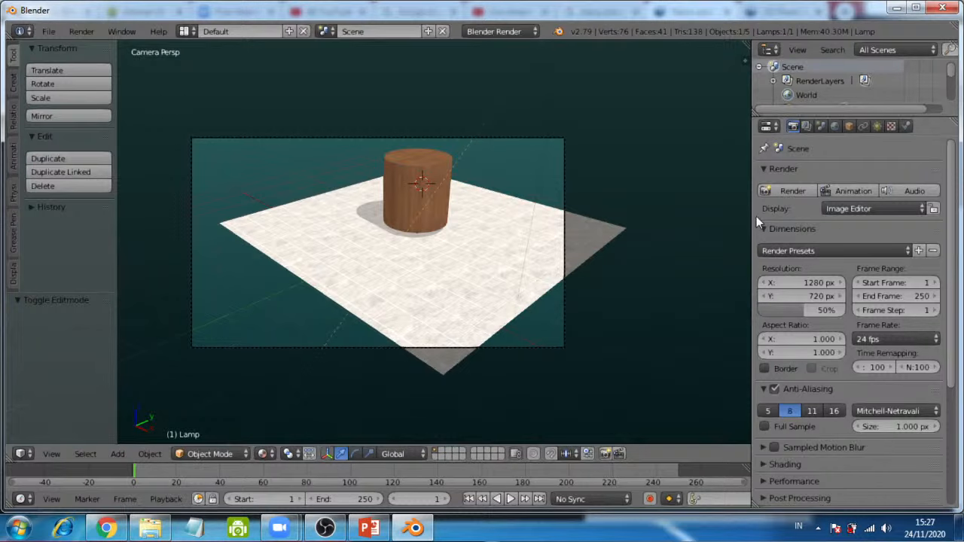
pyautogui.moveTo(753, 221); pyautogui.dragTo(832, 231)
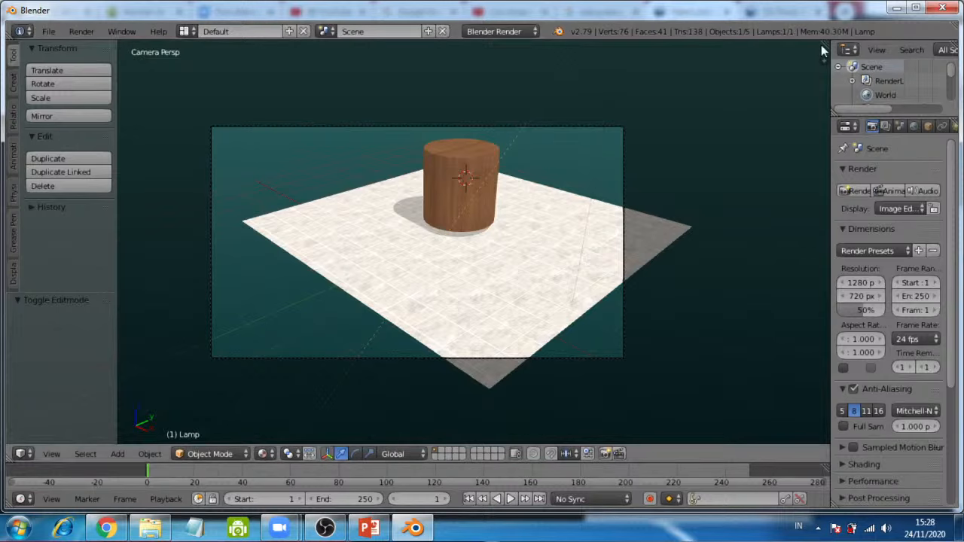
pyautogui.press('n')
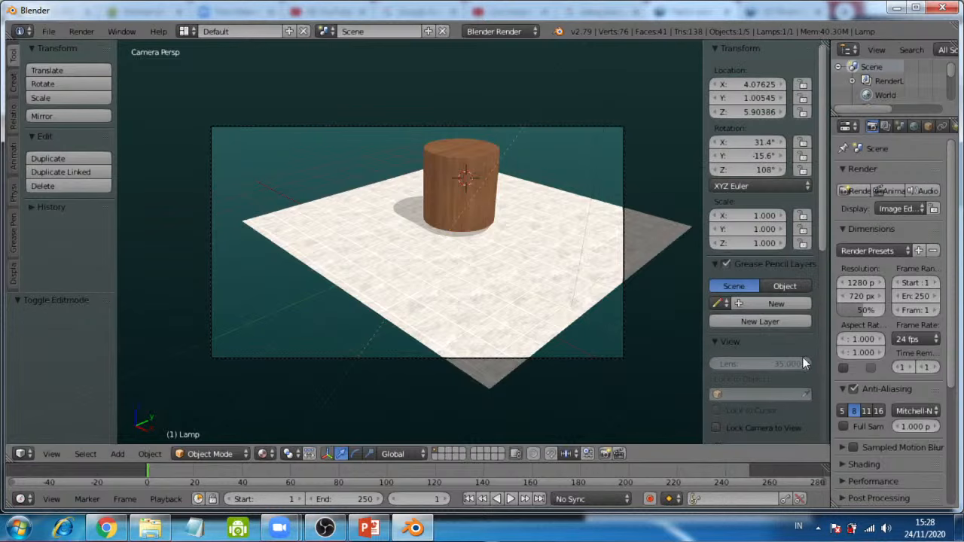
pyautogui.scroll(-5, 739, 313)
pyautogui.scroll(-8, 739, 315)
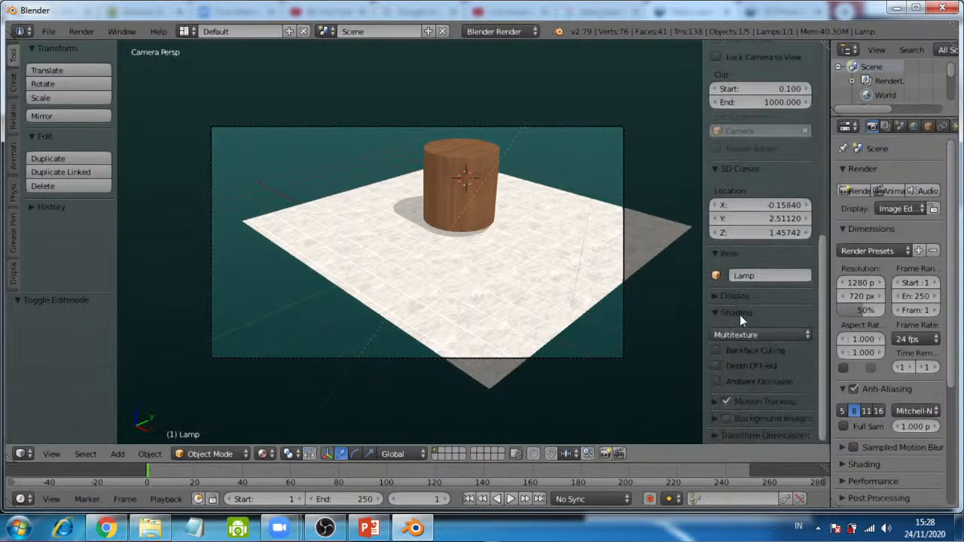
pyautogui.scroll(9, 740, 315)
pyautogui.scroll(-1, 740, 321)
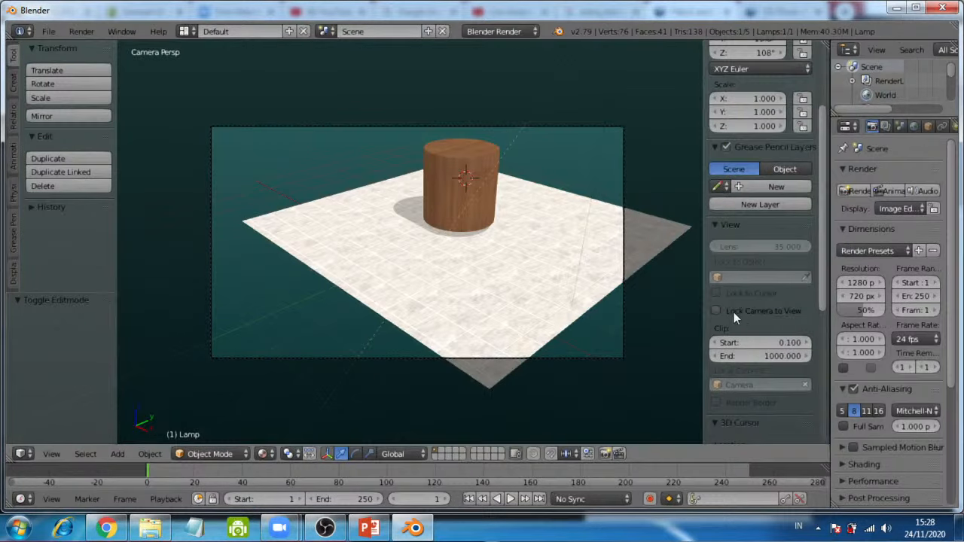
pyautogui.click(717, 311)
# Step: Orbit and move the locked camera closer so the cylinder and its shadow fill the middle of the camera frame
pyautogui.moveTo(512, 238); pyautogui.dragTo(454, 238, button='middle')
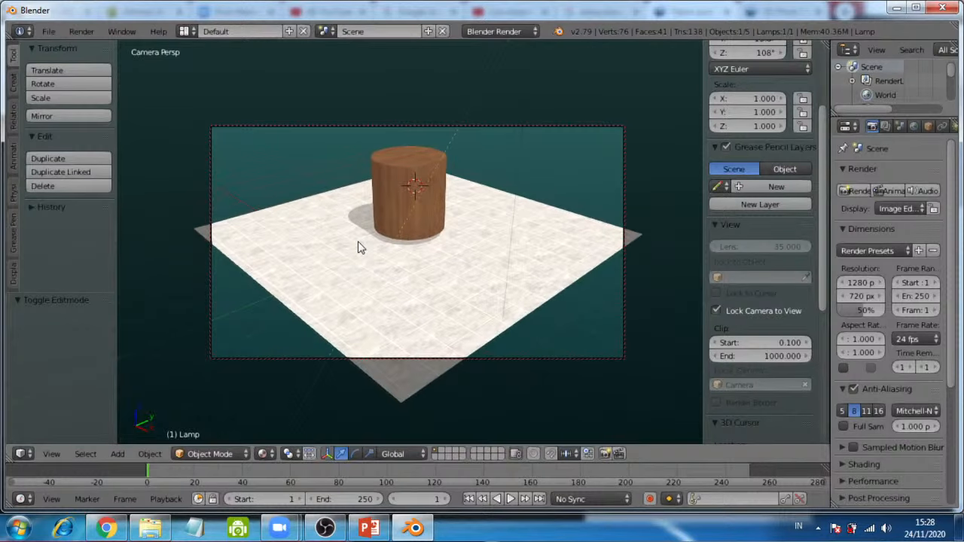
pyautogui.moveTo(359, 246); pyautogui.dragTo(435, 241, button='middle')
pyautogui.scroll(5, 458, 272)
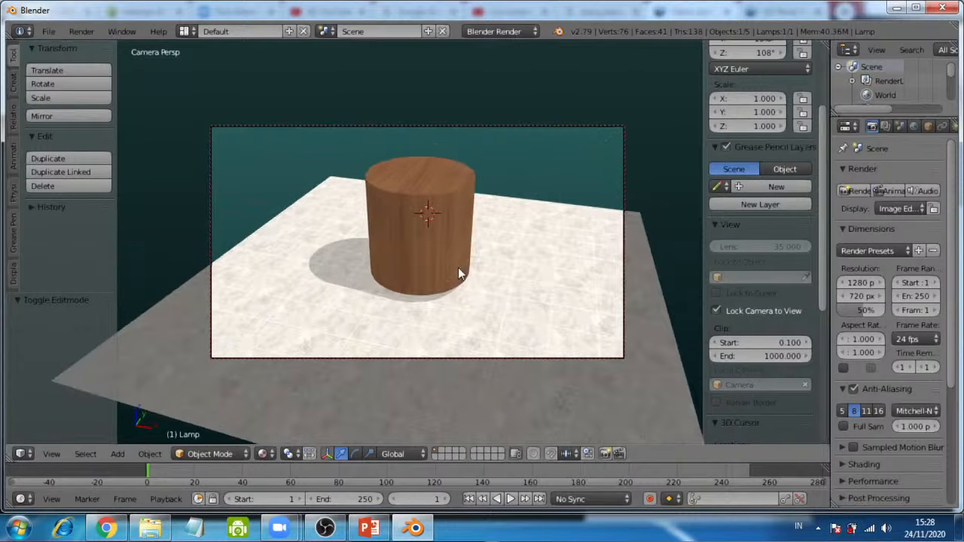
pyautogui.moveTo(517, 280); pyautogui.dragTo(506, 308, button='middle')
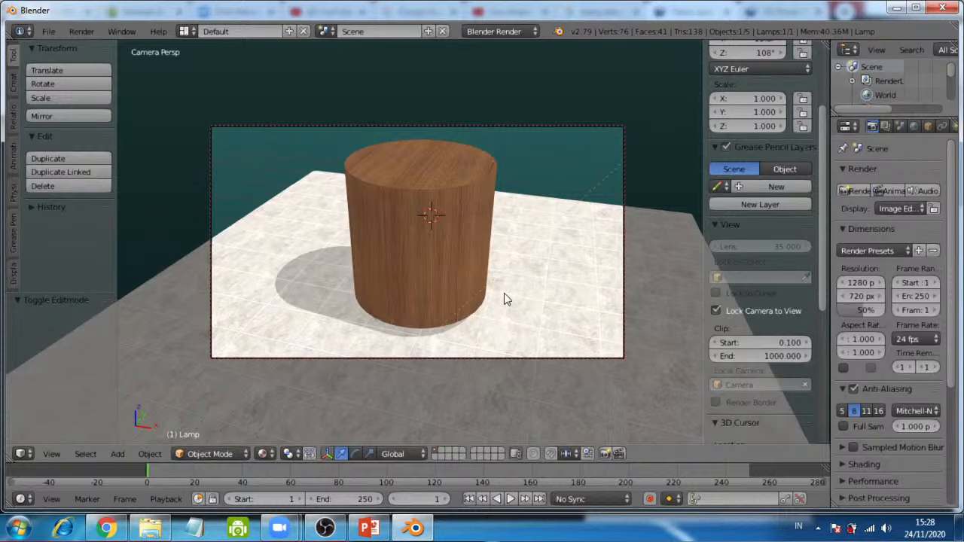
# Step: Leave the camera view and move the tile floor plane 1.998 units along the global Y axis
pyautogui.press('KP_1')
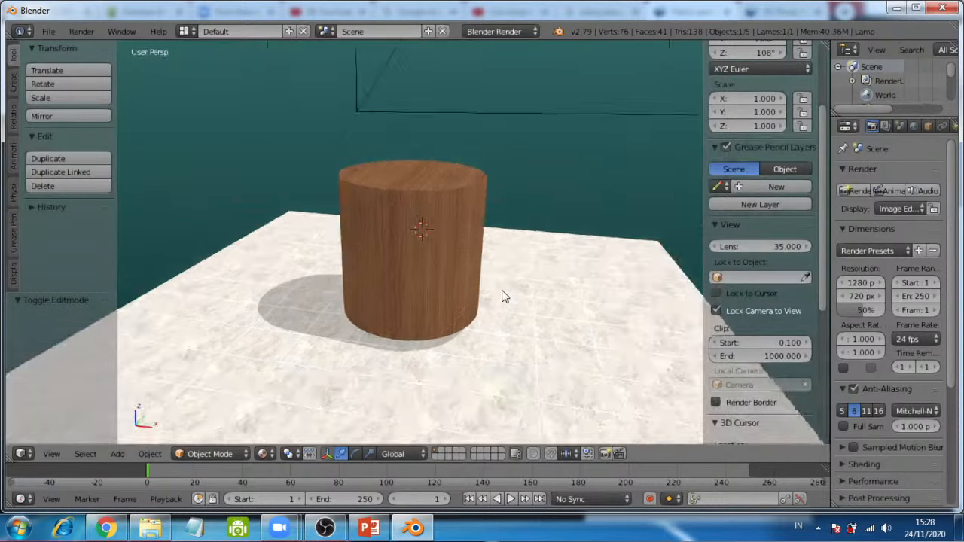
pyautogui.moveTo(536, 323); pyautogui.dragTo(326, 365, button='middle')
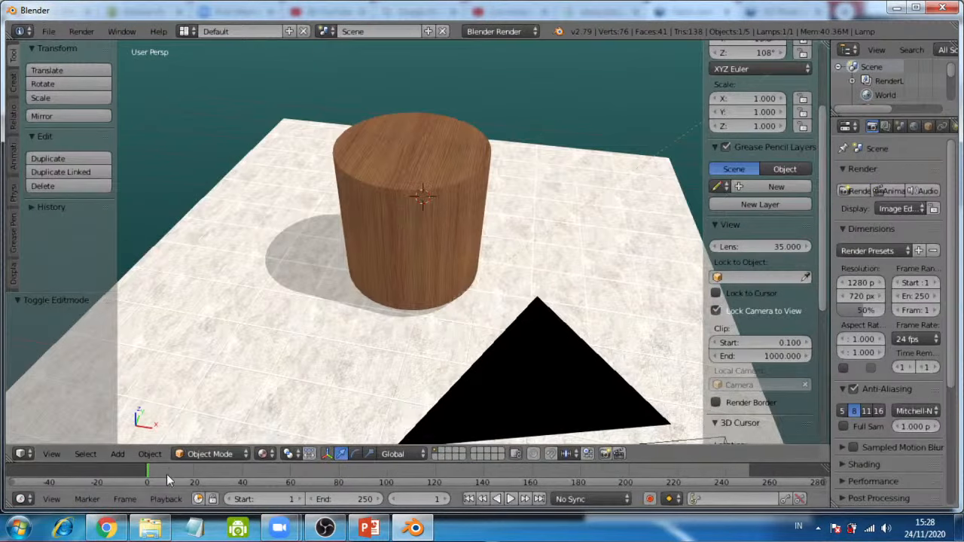
pyautogui.rightClick(282, 340)
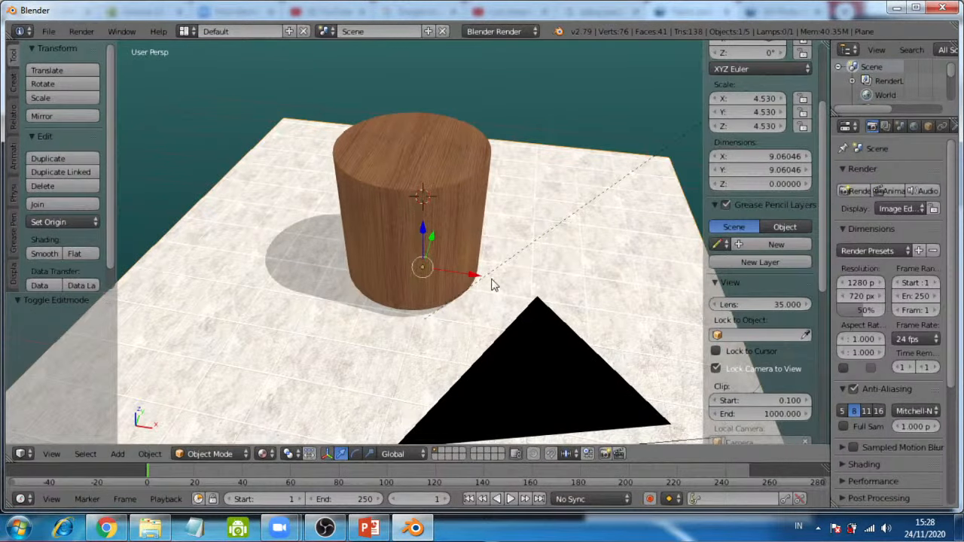
pyautogui.moveTo(493, 281); pyautogui.dragTo(422, 296, button='middle')
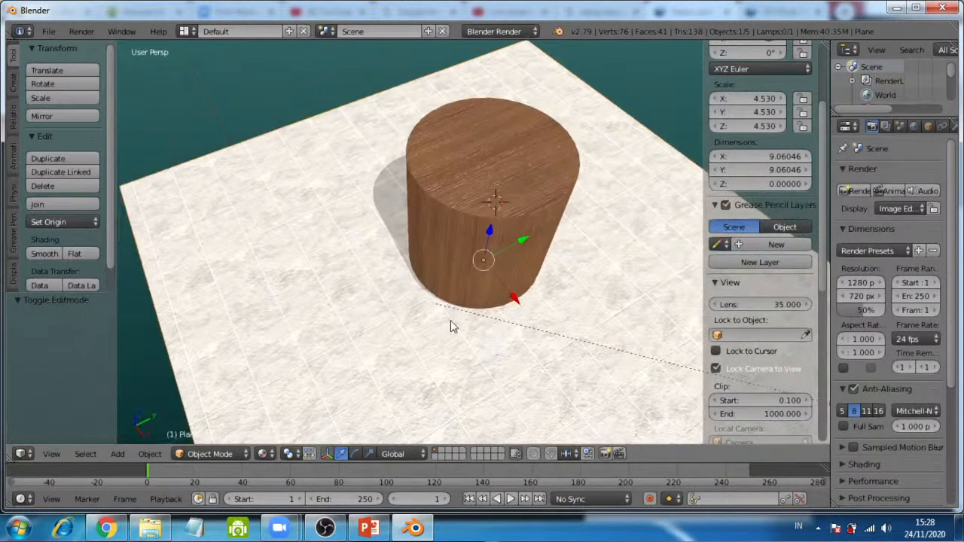
pyautogui.press('g')
pyautogui.press('y')
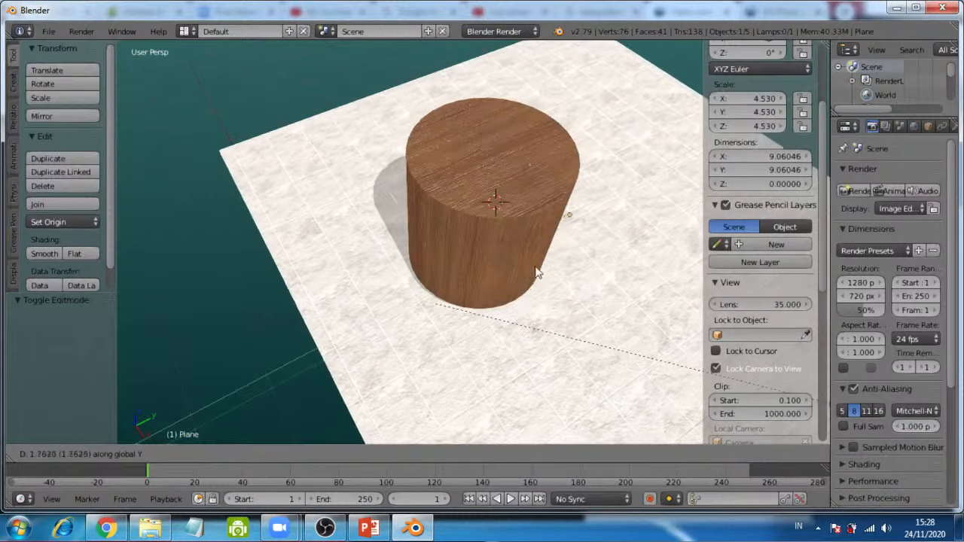
pyautogui.click(546, 268)
# Step: Move the tile floor plane -0.704 units along the global X axis
pyautogui.moveTo(480, 330); pyautogui.dragTo(612, 301, button='middle')
pyautogui.press('g')
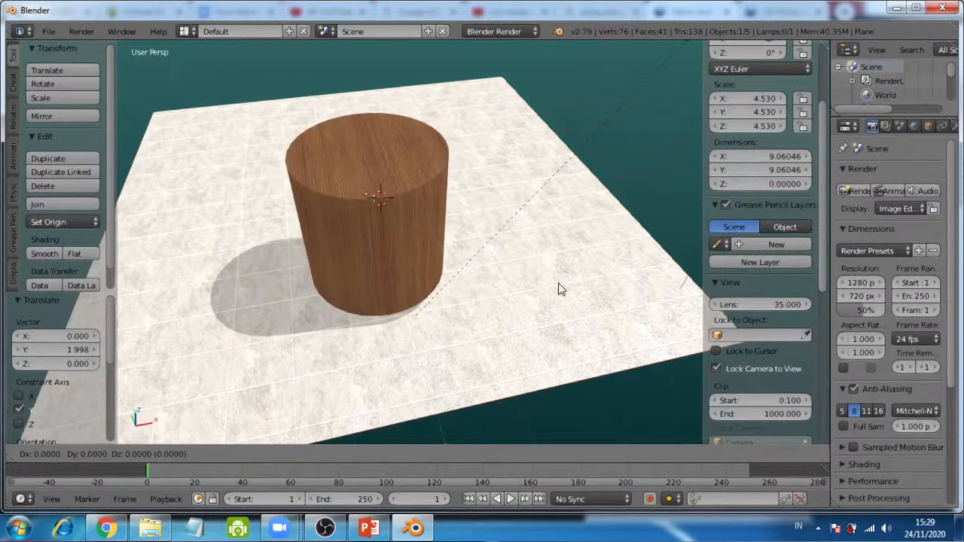
pyautogui.press('x')
pyautogui.click(522, 288)
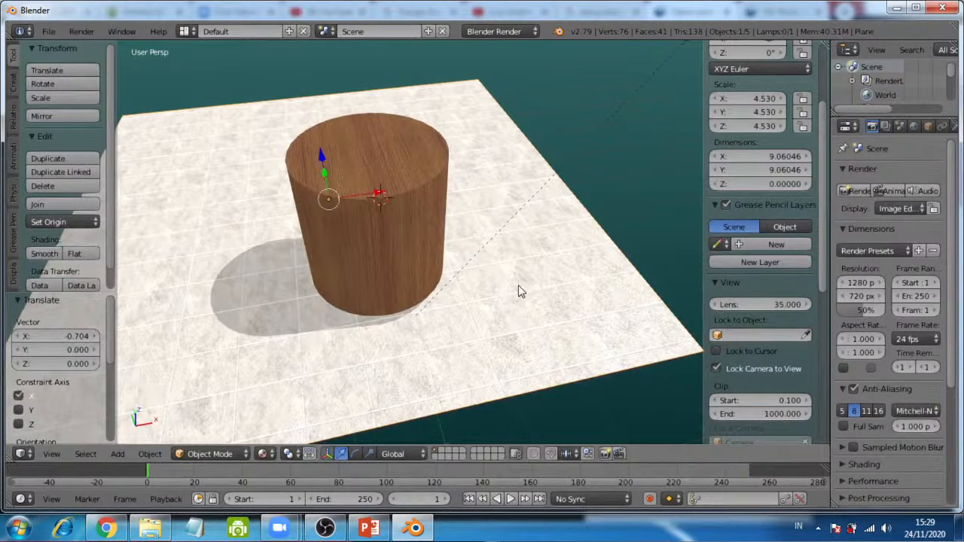
# Step: Reframe the locked camera so the cylinder, its shadow and the floor's far corners sit within the frame
pyautogui.moveTo(338, 334); pyautogui.dragTo(310, 296, button='middle')
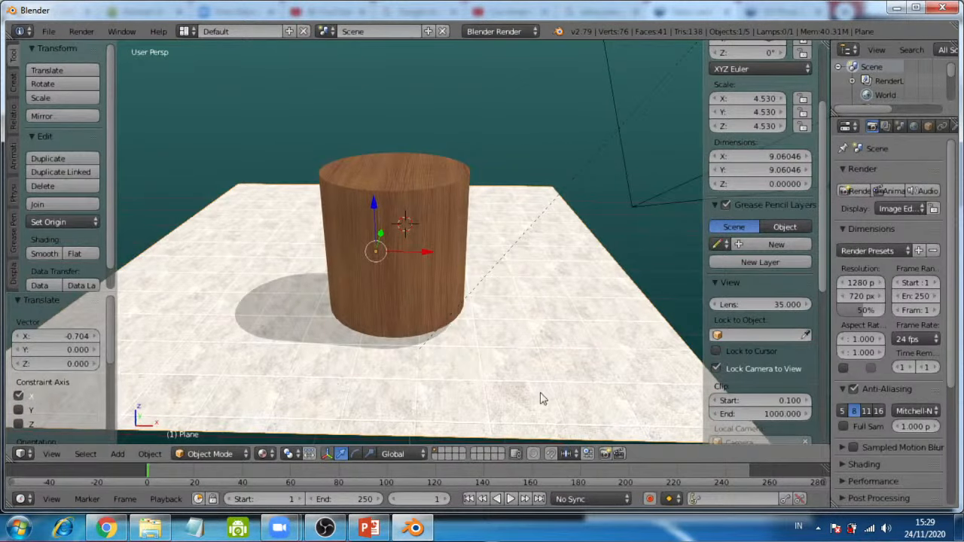
pyautogui.press('KP_0')
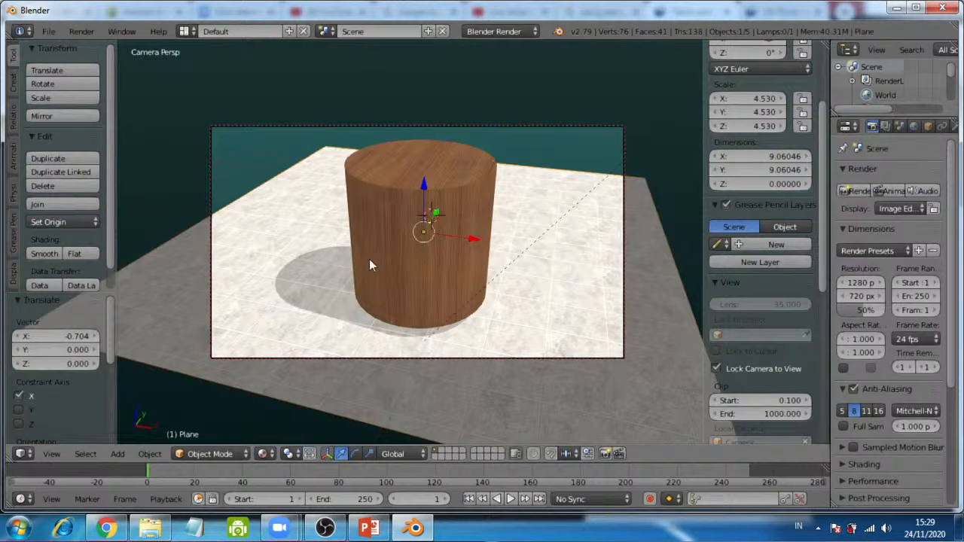
pyautogui.moveTo(373, 258); pyautogui.dragTo(468, 281, button='middle')
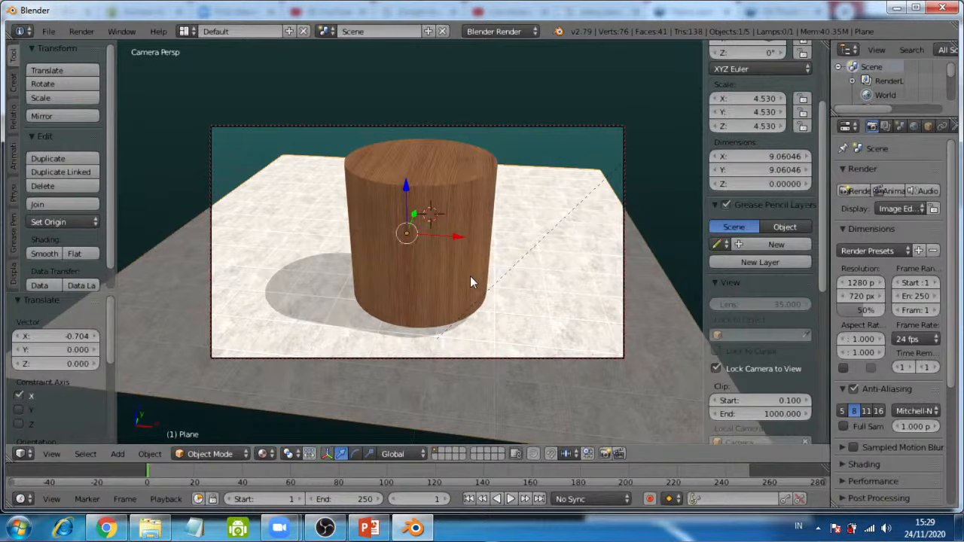
pyautogui.moveTo(437, 236); pyautogui.dragTo(439, 252, button='middle')
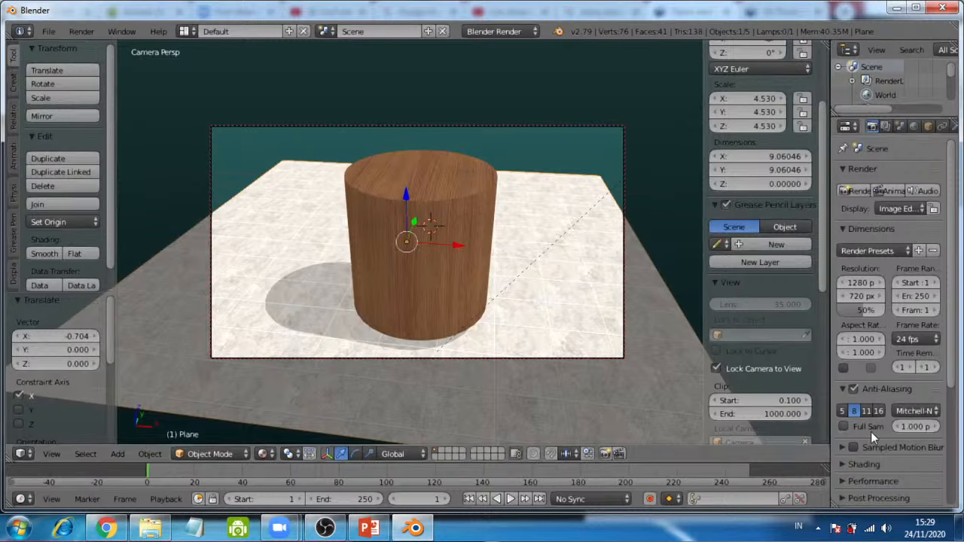
# Step: Lower the wood cylinder 0.205 units along the Z axis onto the tile floor
pyautogui.press('KP_0')
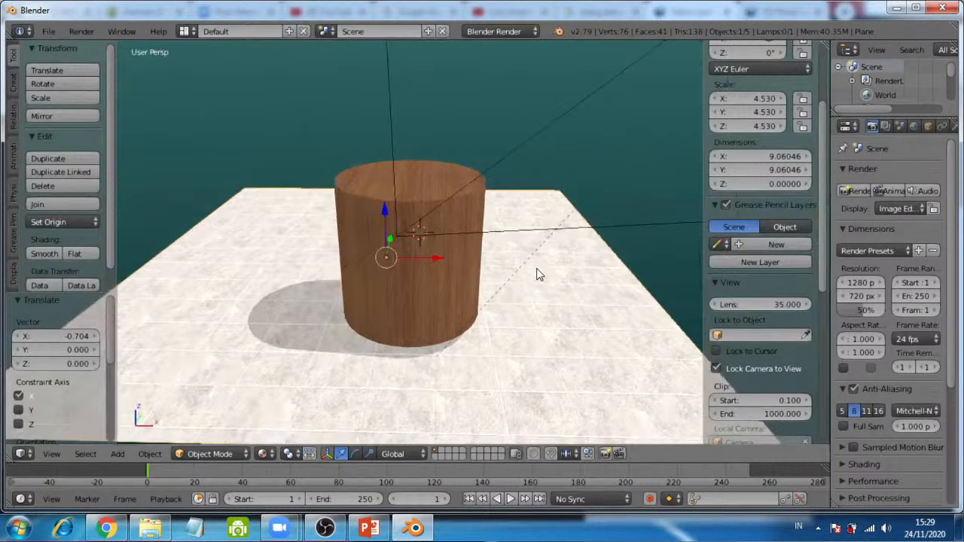
pyautogui.moveTo(427, 356); pyautogui.dragTo(409, 340, button='middle')
pyautogui.rightClick(436, 282)
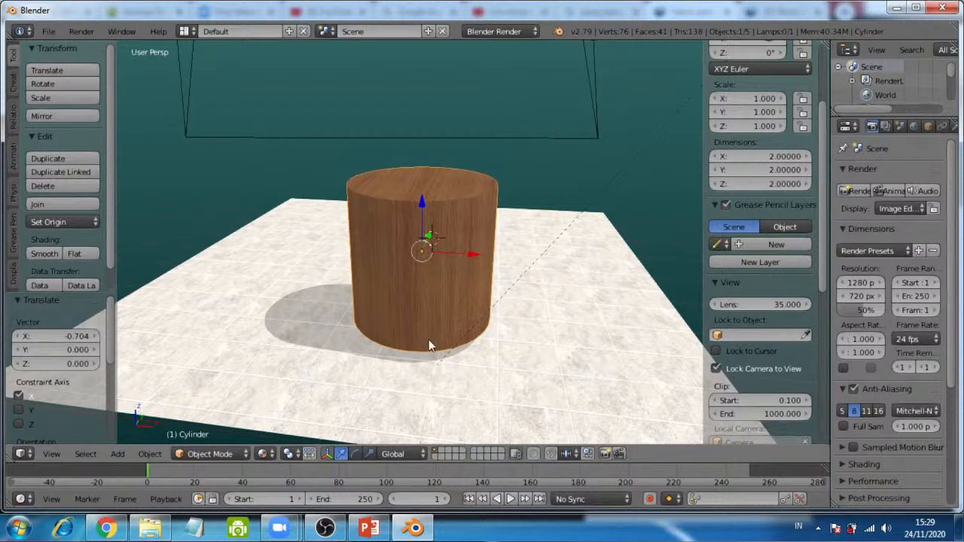
pyautogui.moveTo(429, 346); pyautogui.dragTo(462, 283, button='middle')
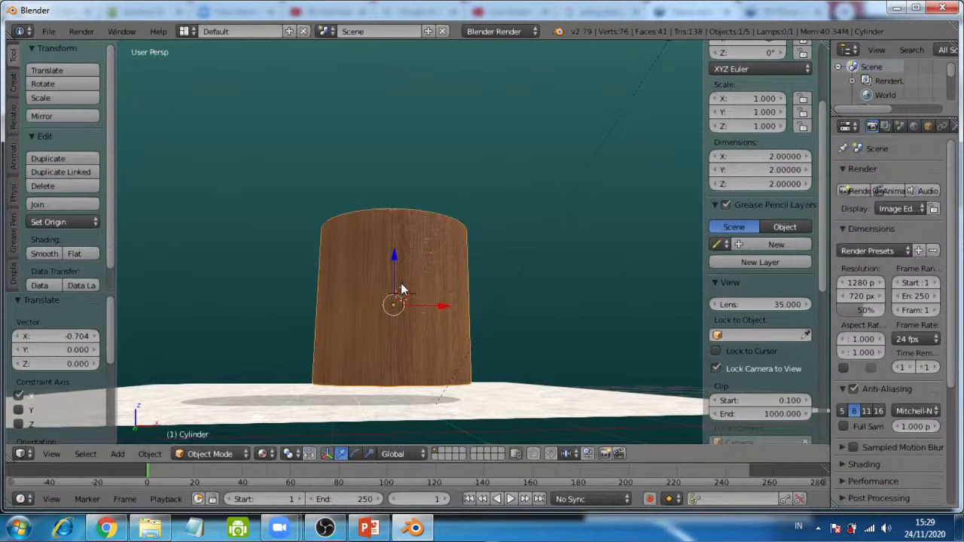
pyautogui.press('g')
pyautogui.press('z')
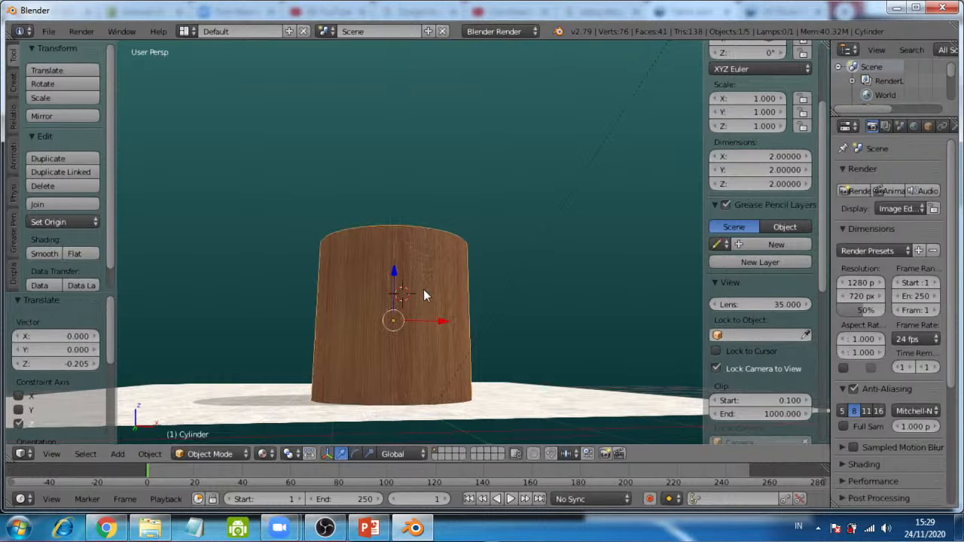
# Step: Render the scene from the camera view, inspect the image and return to the 3D view
pyautogui.moveTo(423, 293); pyautogui.dragTo(414, 351, button='middle')
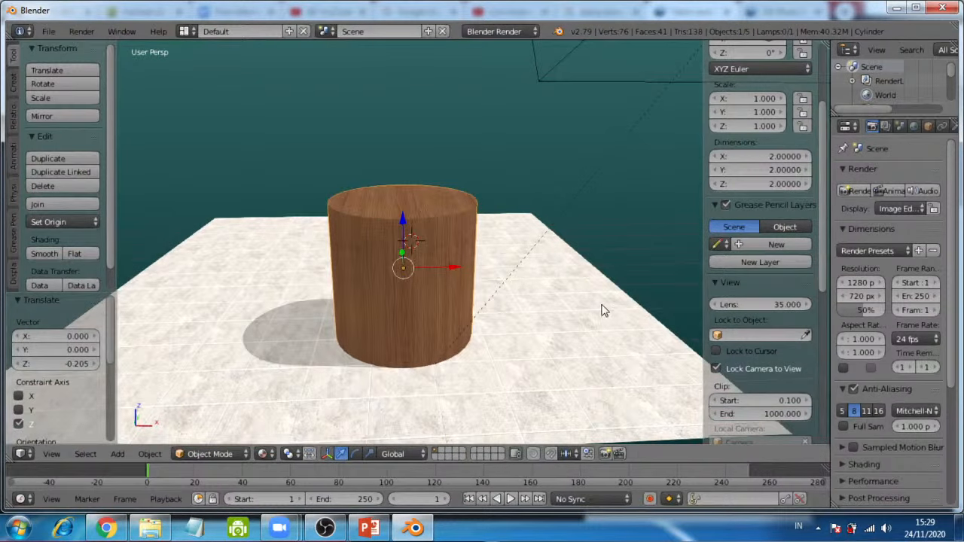
pyautogui.moveTo(598, 415); pyautogui.dragTo(596, 419, button='middle')
pyautogui.press('ctrl+alt+KP_0')
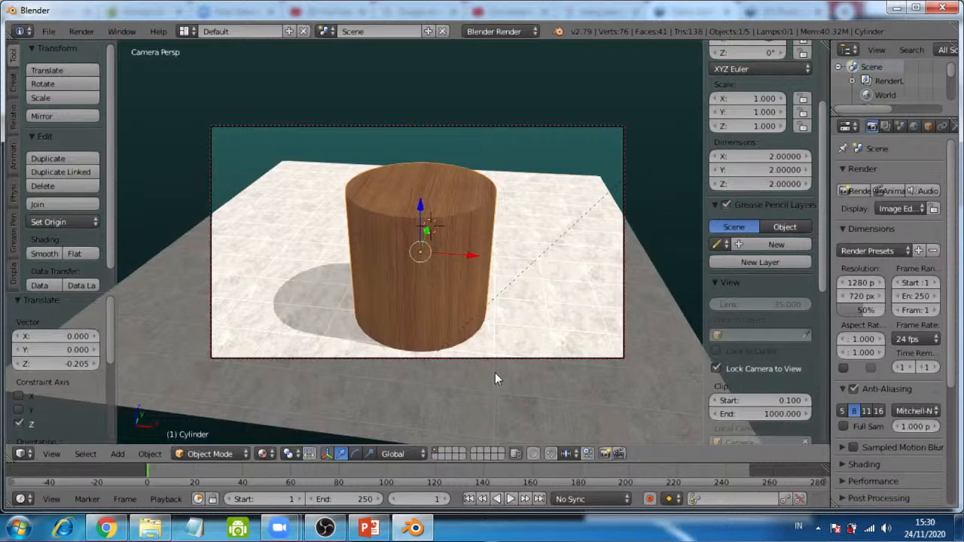
pyautogui.click(854, 191)
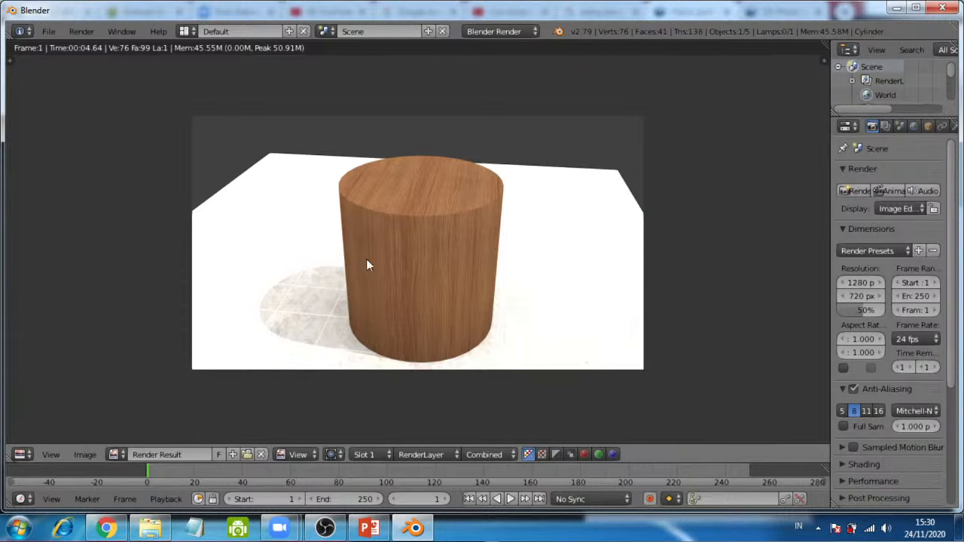
pyautogui.moveTo(366, 258); pyautogui.dragTo(334, 267, button='middle')
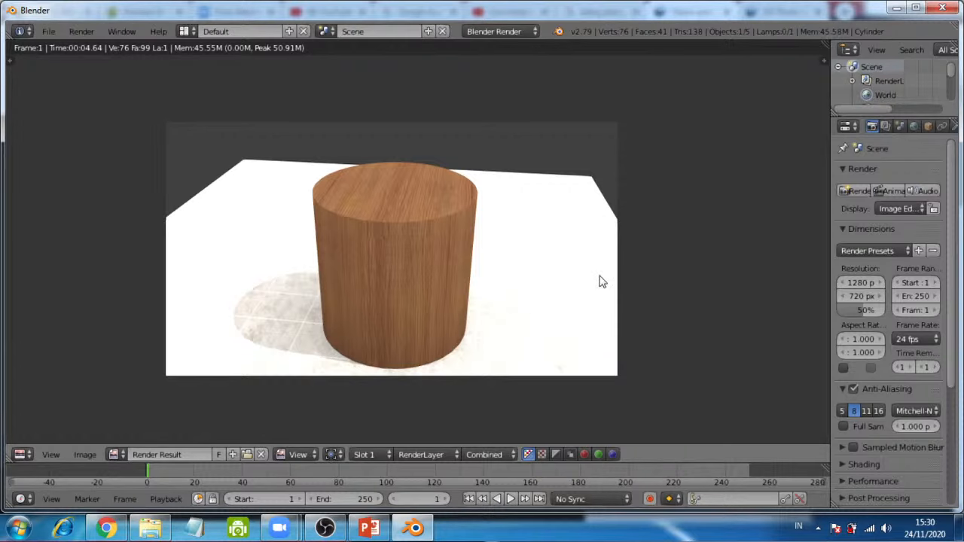
pyautogui.click(513, 34)
pyautogui.press('Escape')
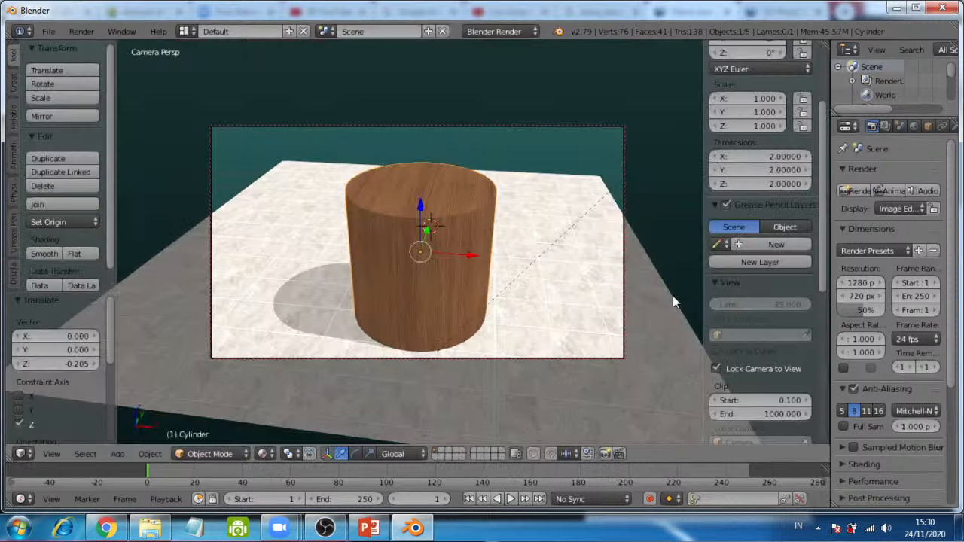
# Step: Switch to the Cycles Render engine with Rendered viewport shading and orbit the locked camera to a straighter front view
pyautogui.click(513, 34)
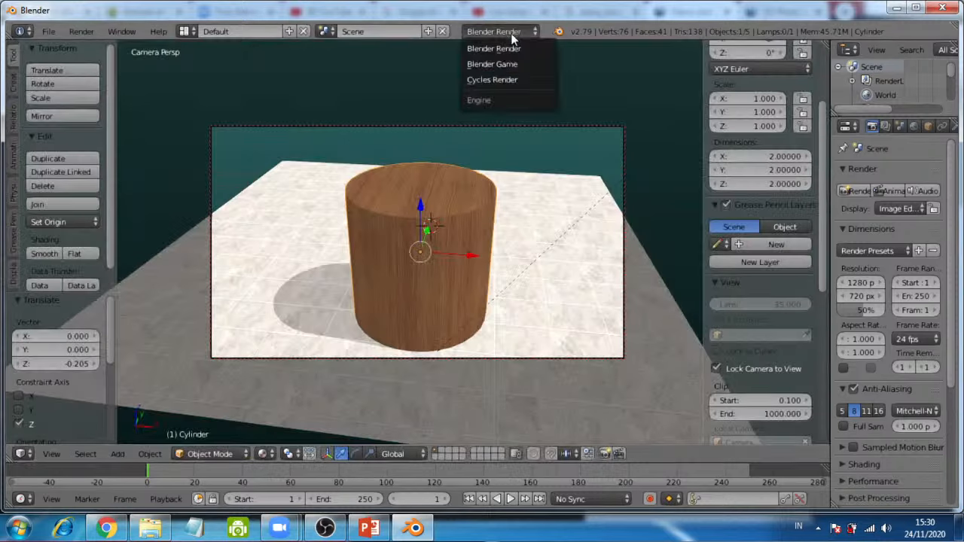
pyautogui.click(502, 79)
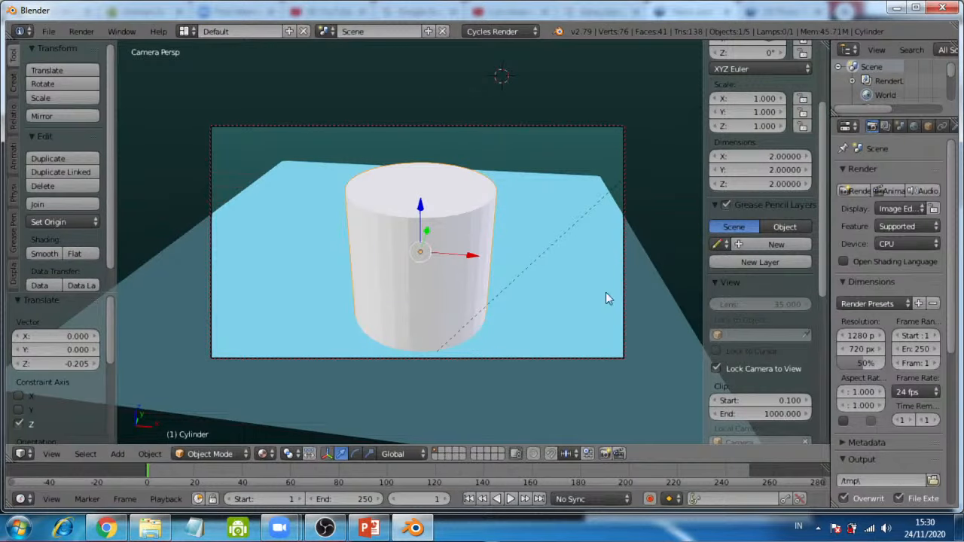
pyautogui.click(264, 454)
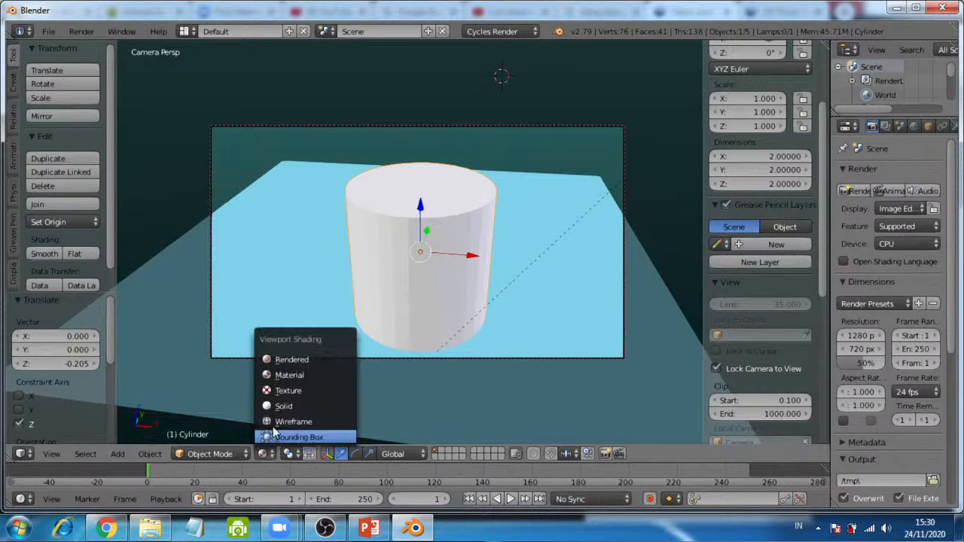
pyautogui.click(285, 362)
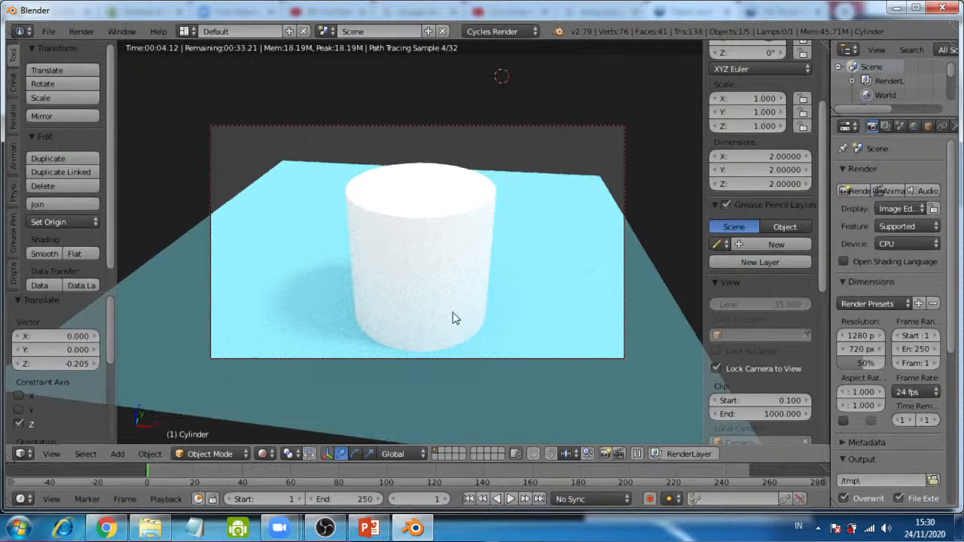
pyautogui.moveTo(453, 313); pyautogui.dragTo(450, 316, button='middle')
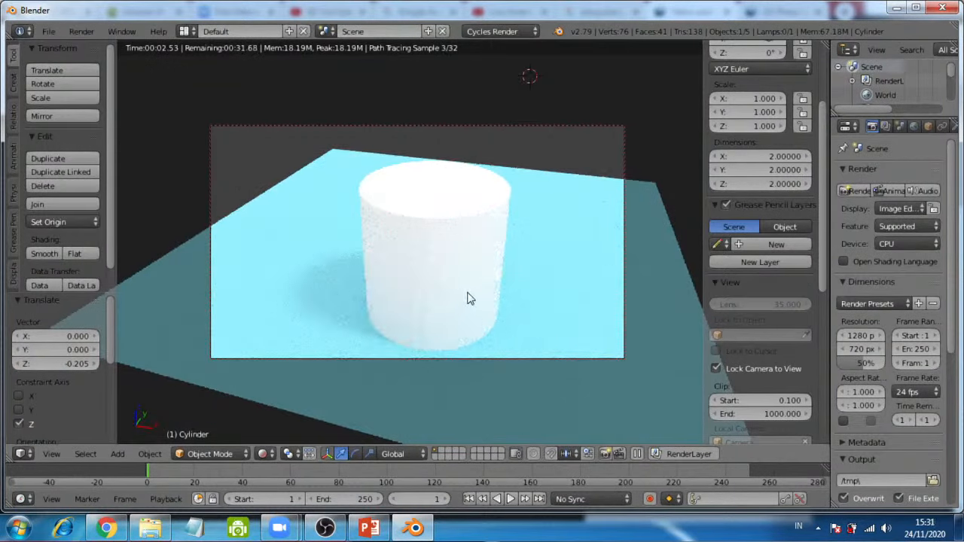
pyautogui.moveTo(468, 293); pyautogui.dragTo(493, 291, button='middle')
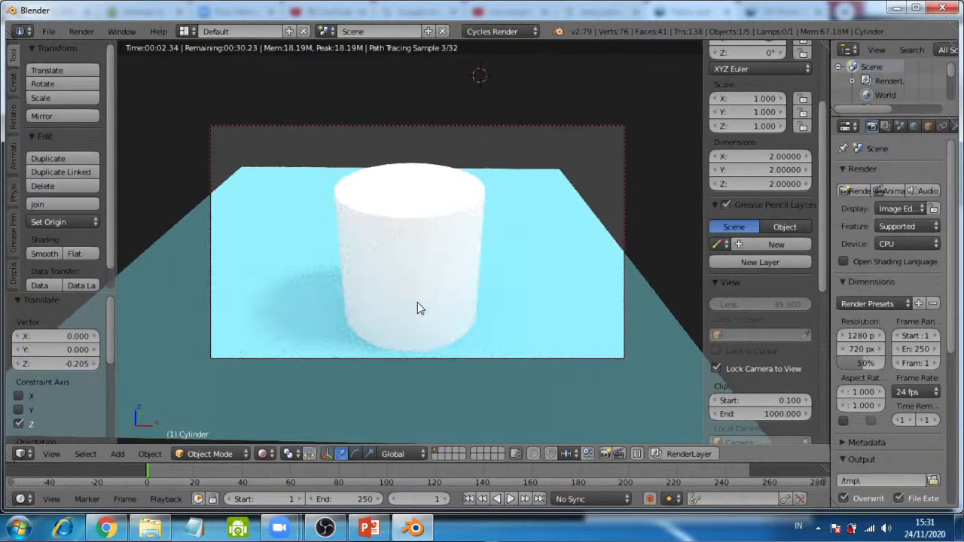
# Step: Set the render engine back to Blender Render and render the new camera view
pyautogui.click(521, 26)
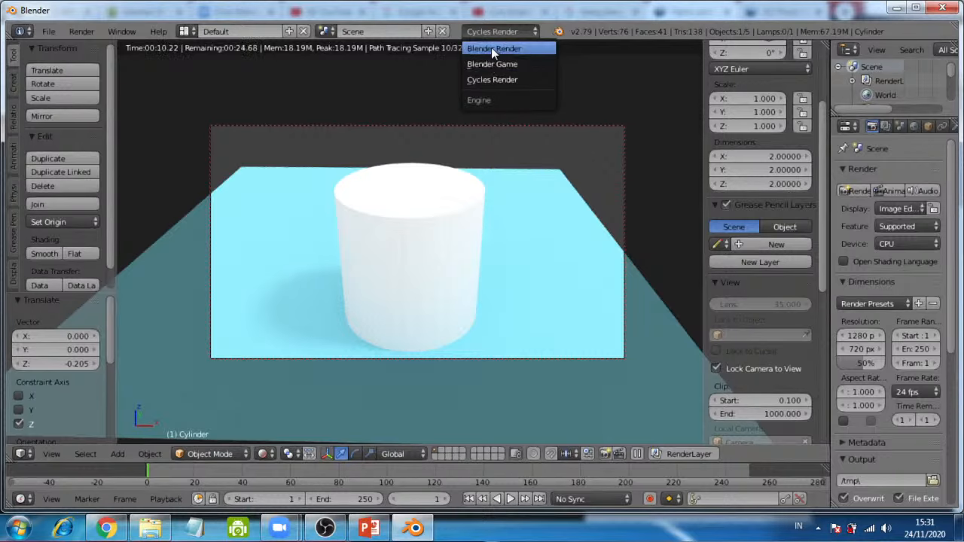
pyautogui.click(491, 49)
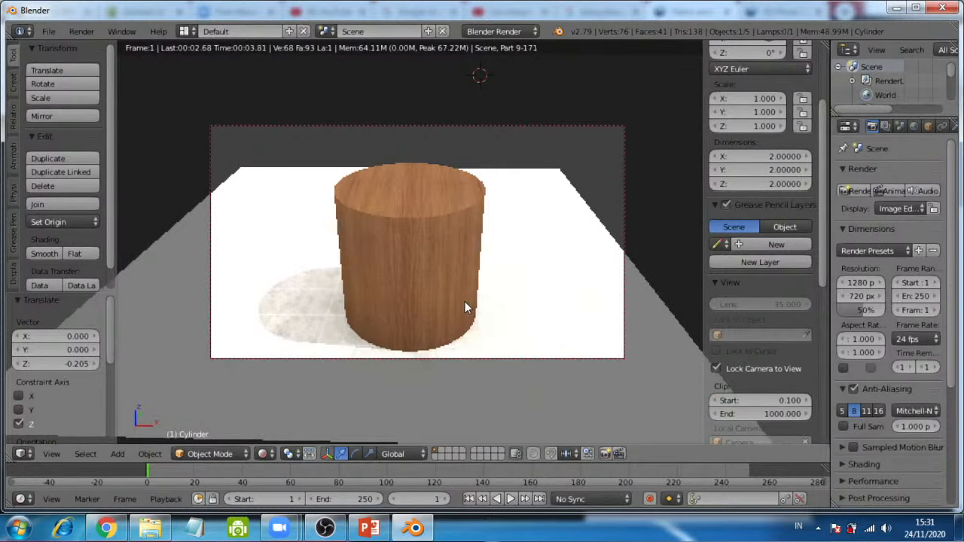
pyautogui.click(854, 190)
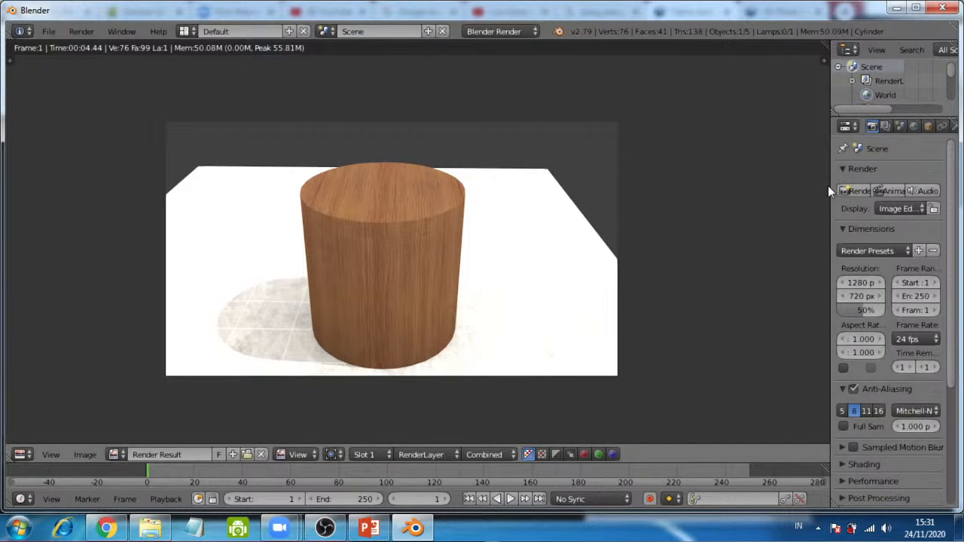
# Step: Show the World settings in a widened properties area and set the 3D view to Material shading outside the camera
pyautogui.moveTo(830, 190); pyautogui.dragTo(730, 192)
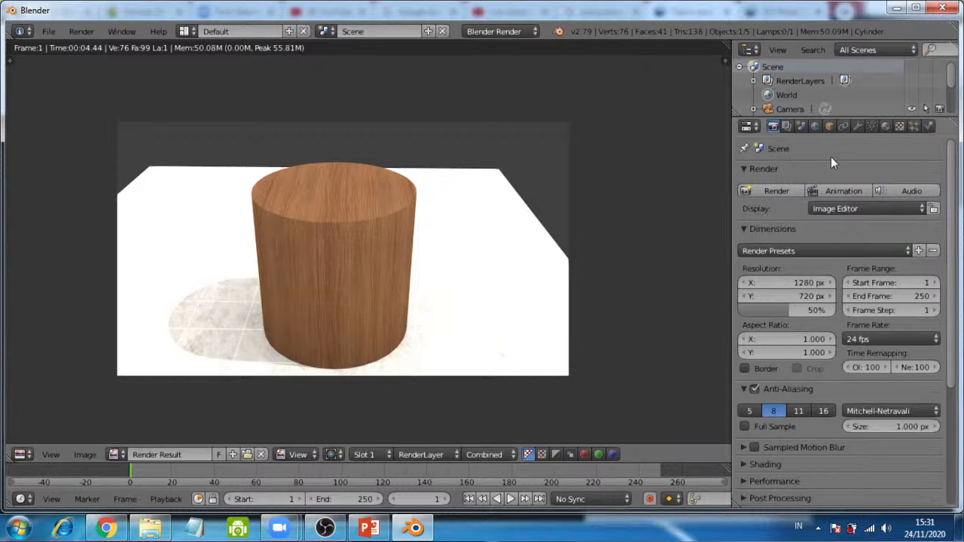
pyautogui.click(814, 126)
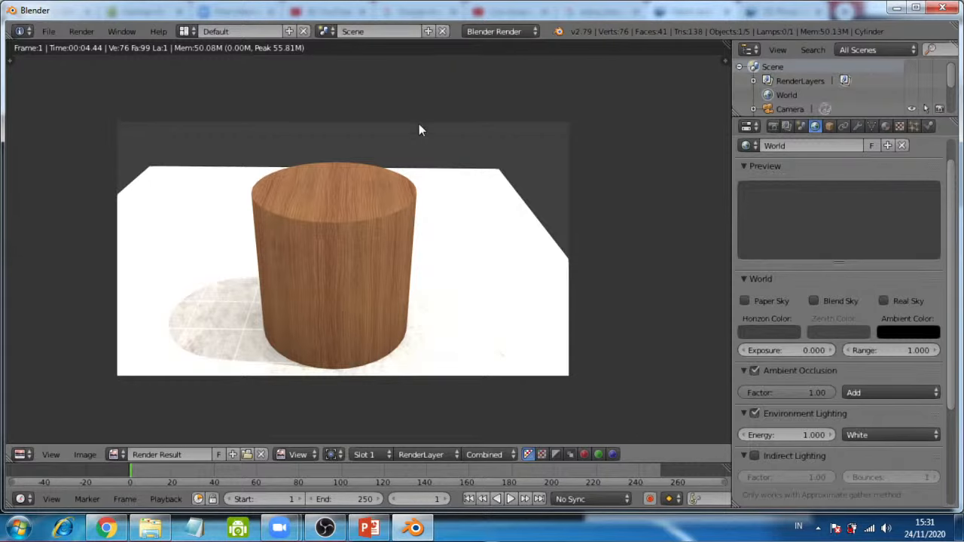
pyautogui.press('Escape')
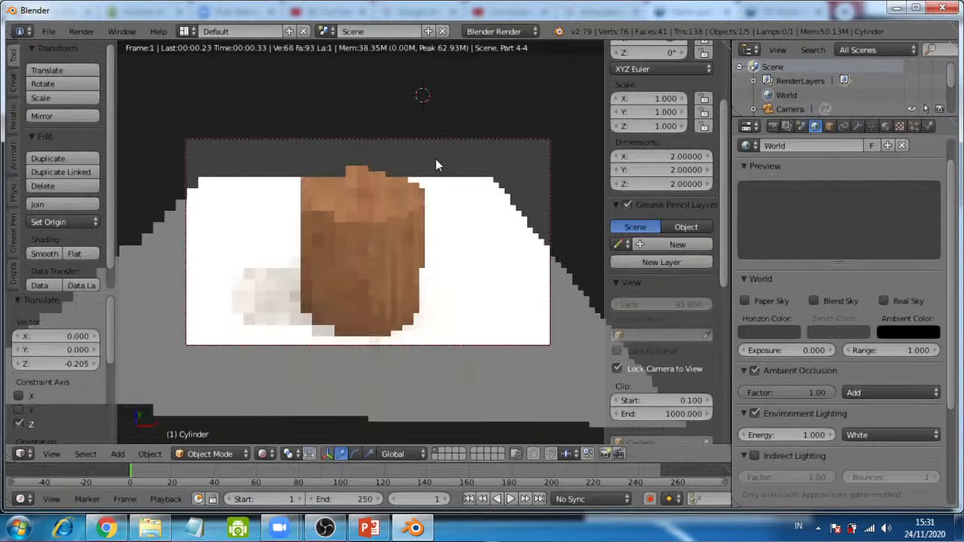
pyautogui.press('KP_0')
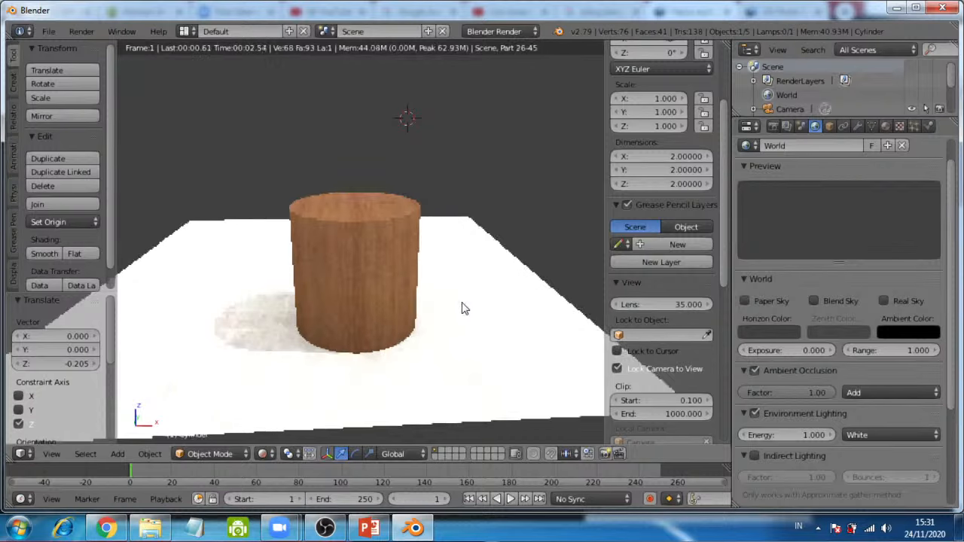
pyautogui.click(264, 453)
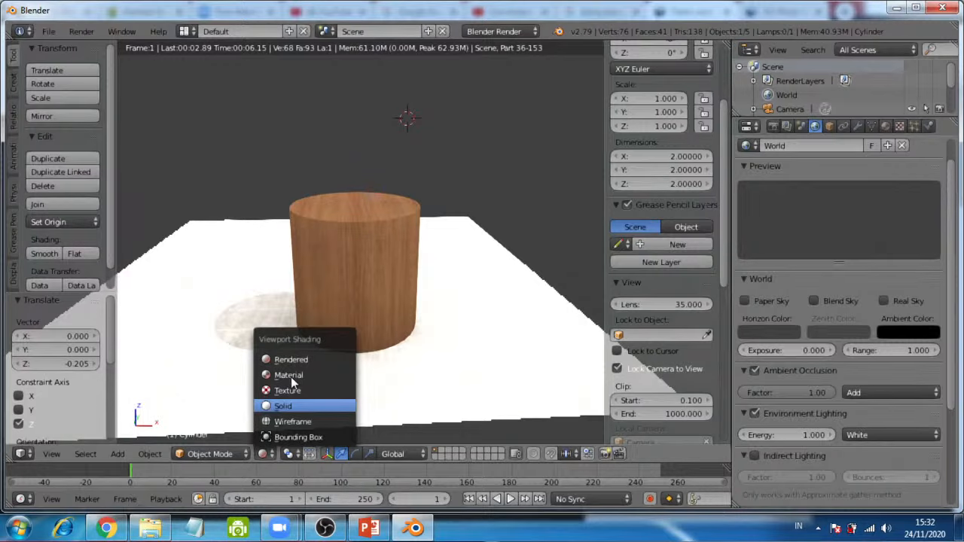
pyautogui.click(286, 406)
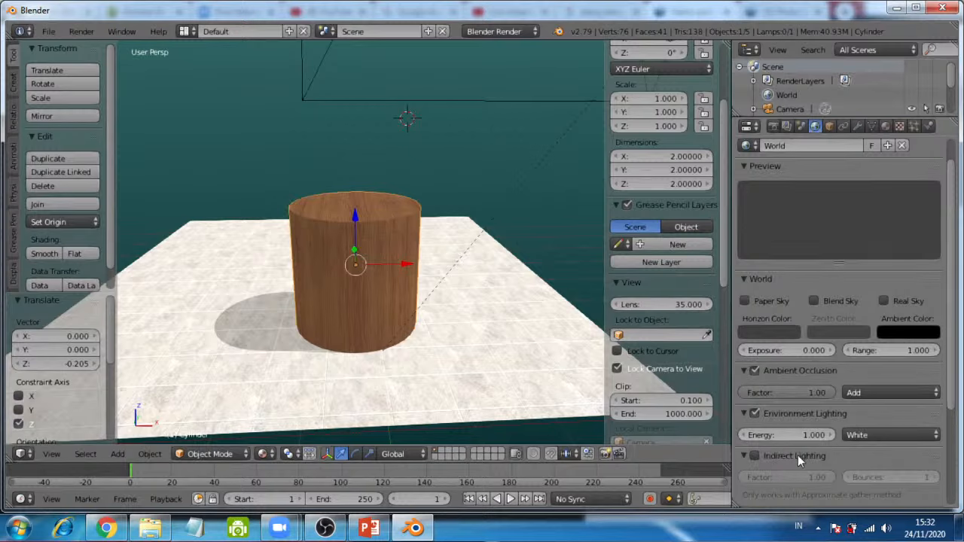
# Step: Try Environment Lighting energy values of 0.5 and about 0.93 in the World settings
pyautogui.moveTo(807, 438); pyautogui.dragTo(807, 438)
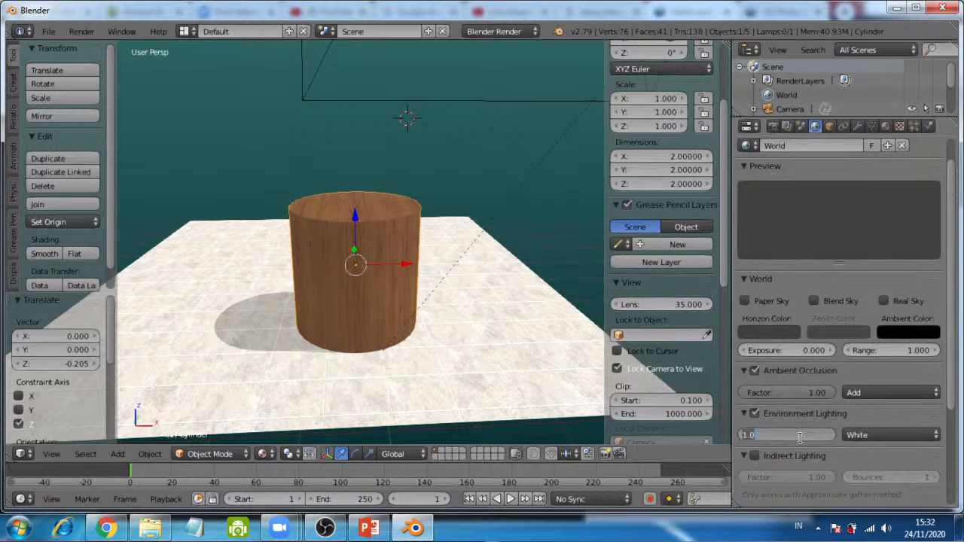
pyautogui.write('0.5')
pyautogui.press('Return')
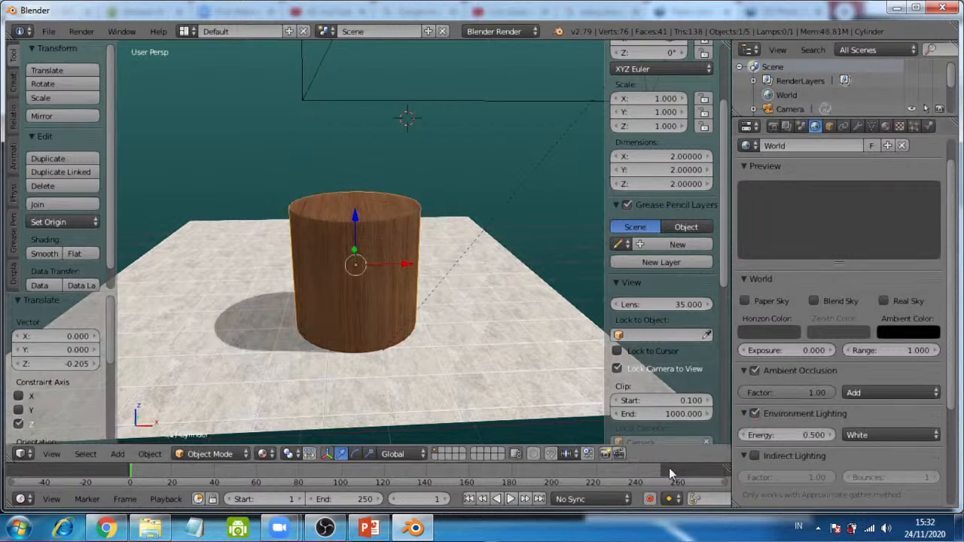
pyautogui.click(820, 436)
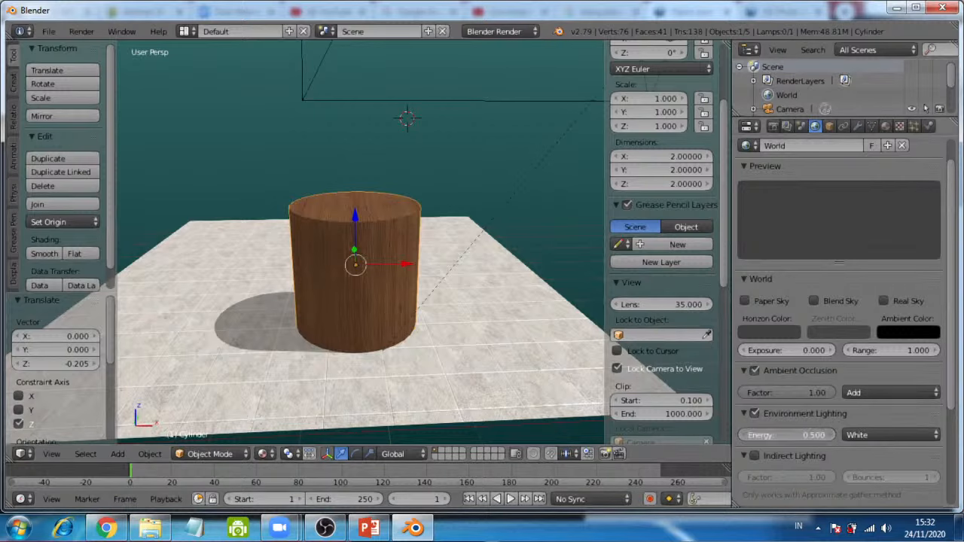
pyautogui.moveTo(821, 436); pyautogui.dragTo(858, 452)
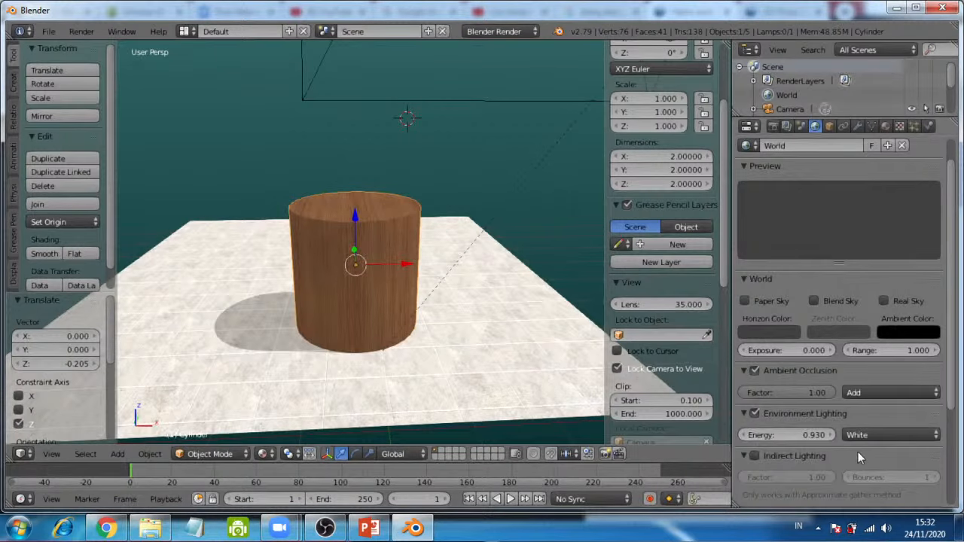
# Step: Set the world's Environment Lighting energy to 0.3
pyautogui.click(811, 436)
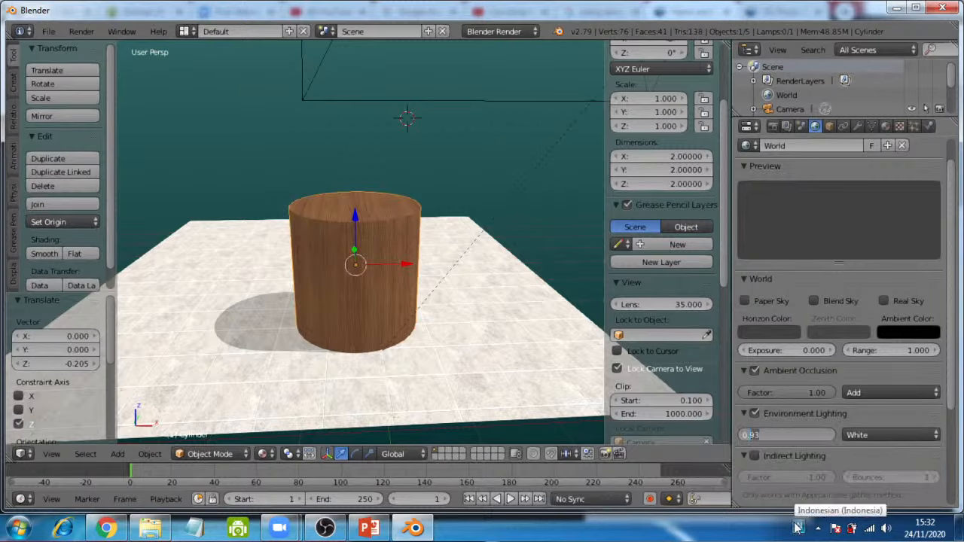
pyautogui.write('3')
pyautogui.press('Return')
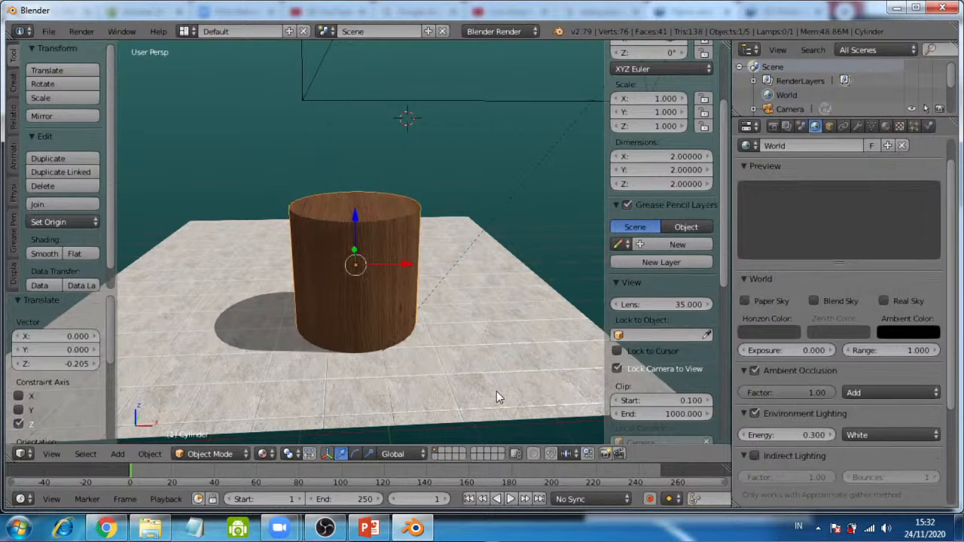
# Step: Return to the camera view and render the wood cylinder and tile floor as a still image with the current render settings
pyautogui.press('KP_0')
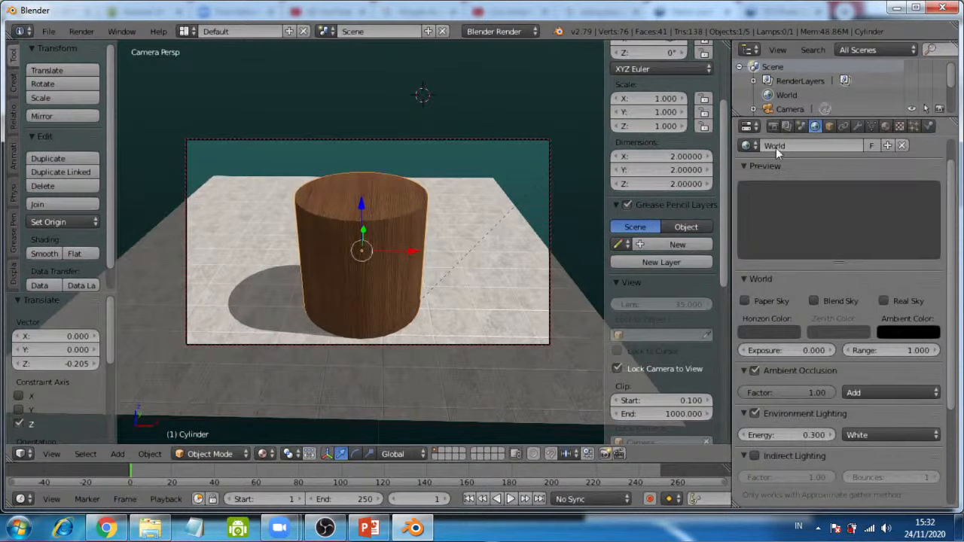
pyautogui.click(774, 126)
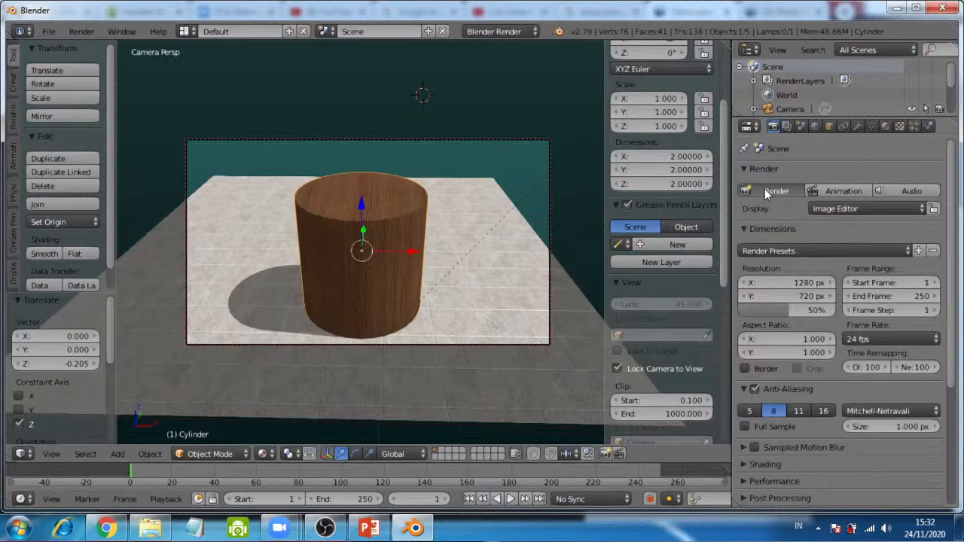
pyautogui.click(766, 189)
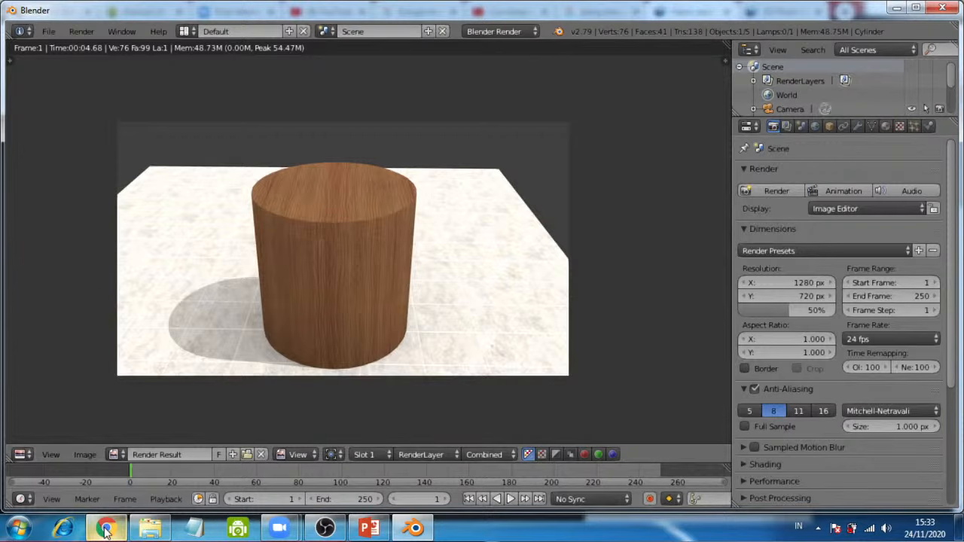
pyautogui.moveTo(108, 531)
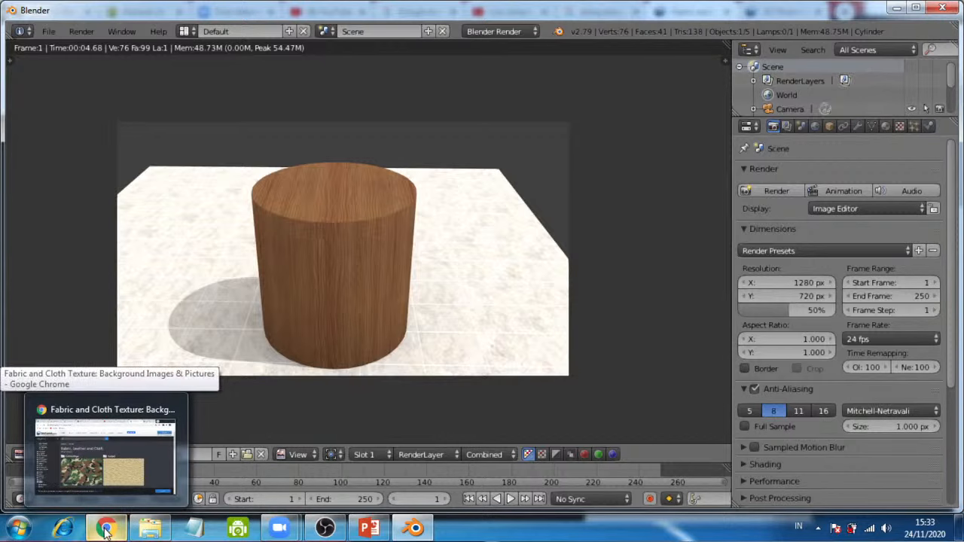